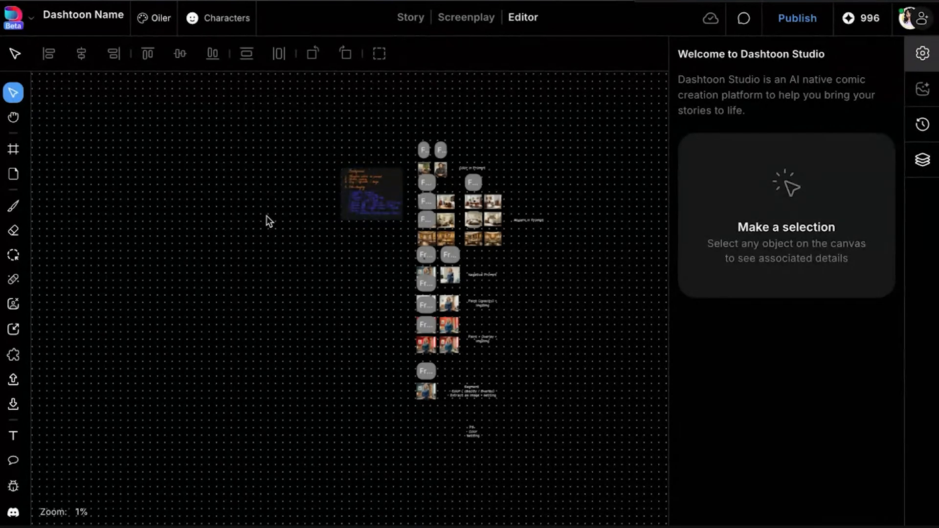
- Select the handwritten Background note on the canvas and read its list of tips
click(365, 187)
scroll(364, 186, up, 2)
scroll(365, 191, up, 6)
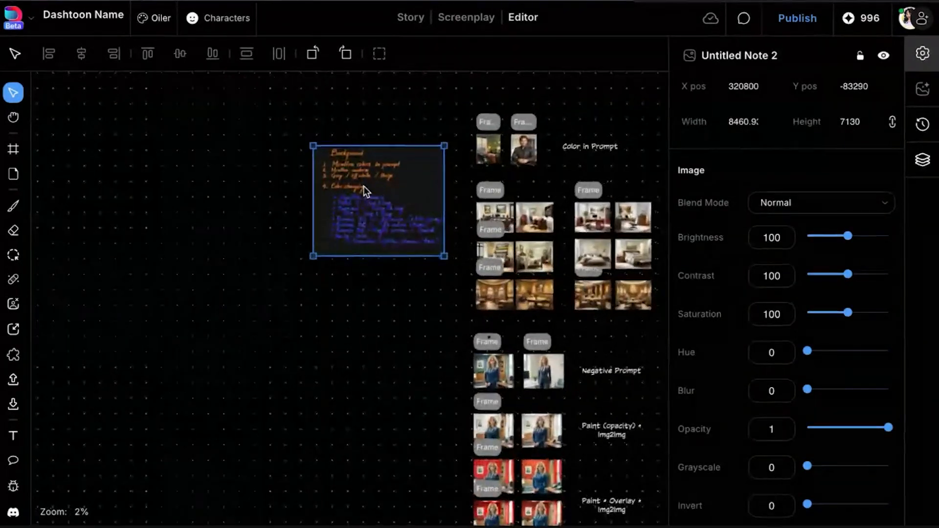
scroll(392, 197, up, 5)
scroll(392, 197, right, 4)
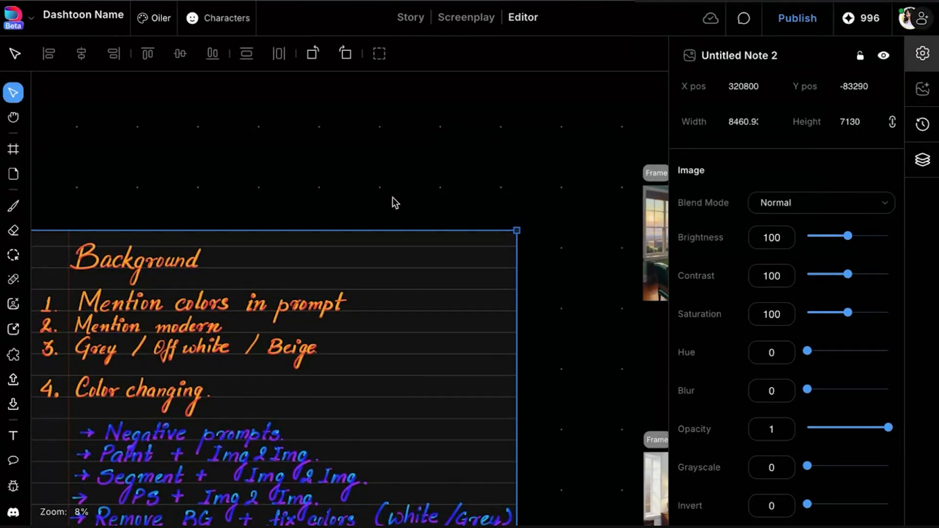
- Examine the green office frame beside the man's portrait and read its generation prompt, then clear the selection
scroll(538, 179, right, 6)
scroll(538, 178, up, 2)
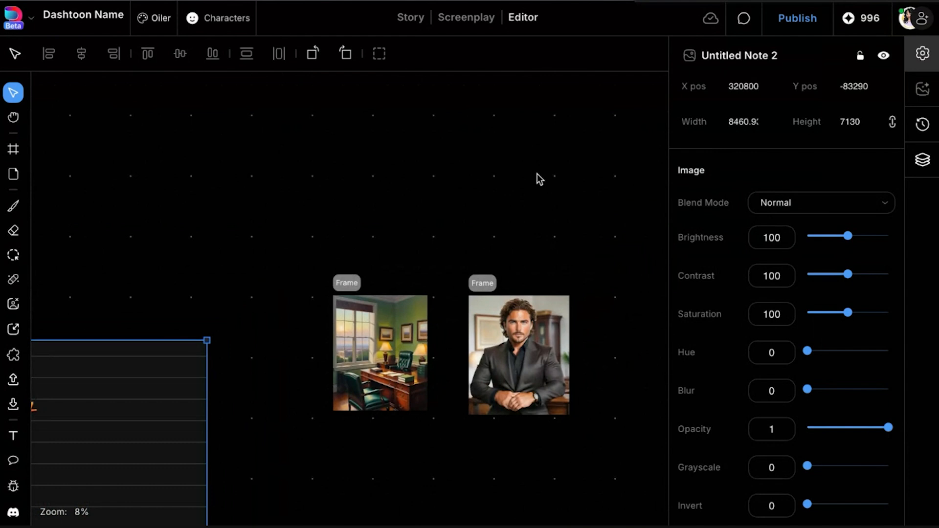
scroll(538, 178, up, 2)
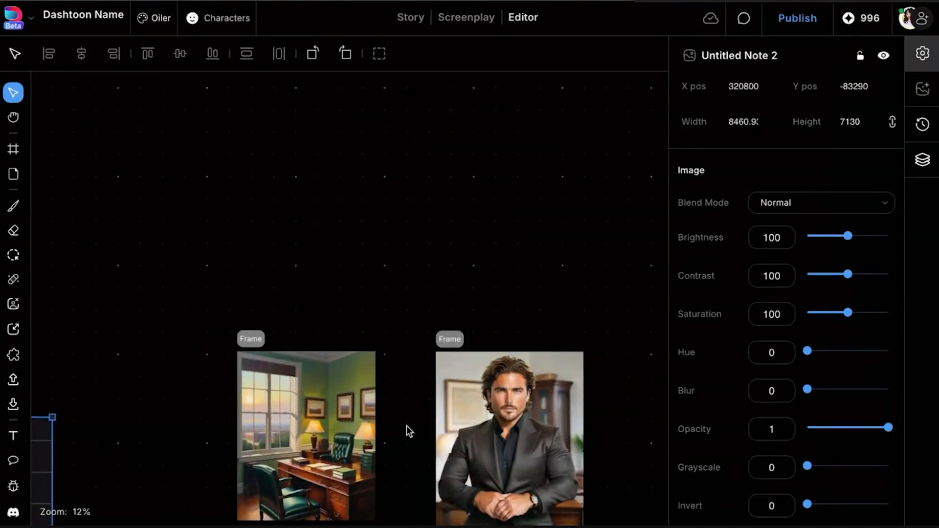
scroll(409, 432, down, 1)
scroll(409, 432, left, 1)
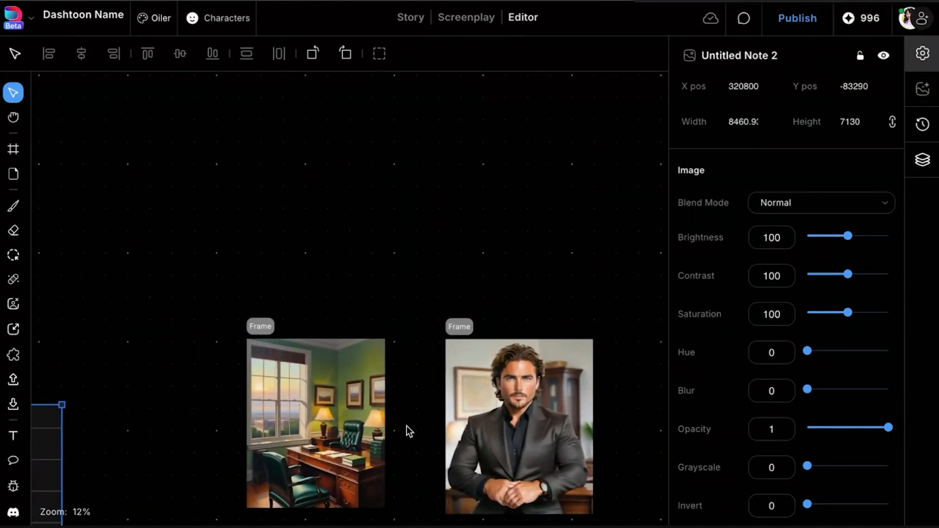
click(353, 424)
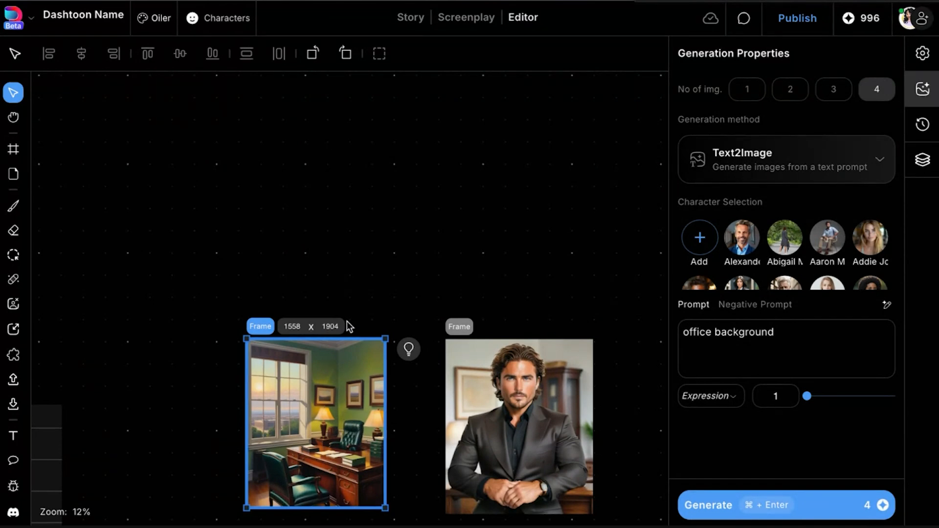
scroll(282, 303, down, 2)
click(164, 319)
click(338, 323)
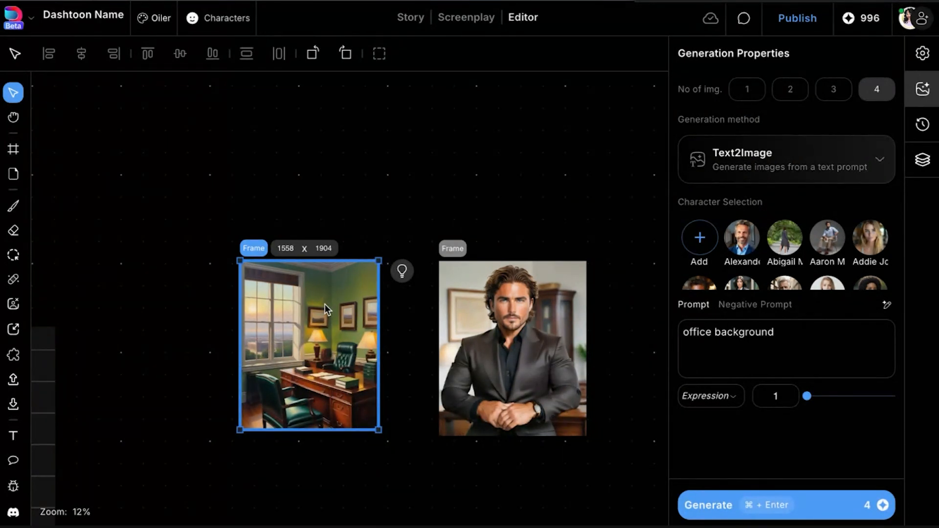
click(196, 286)
- Reread the Background note's tips on mentioning modern style and grey, off-white or beige colors
scroll(195, 287, down, 3)
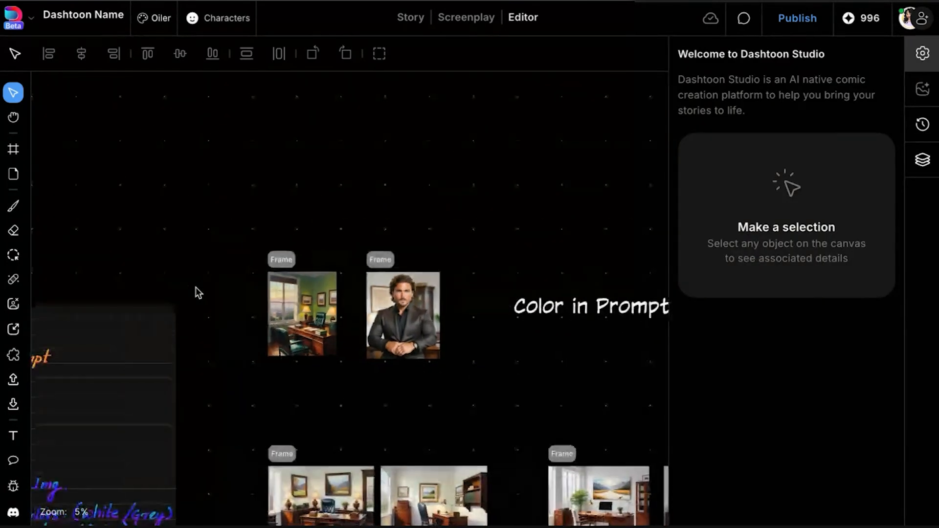
scroll(195, 287, left, 10)
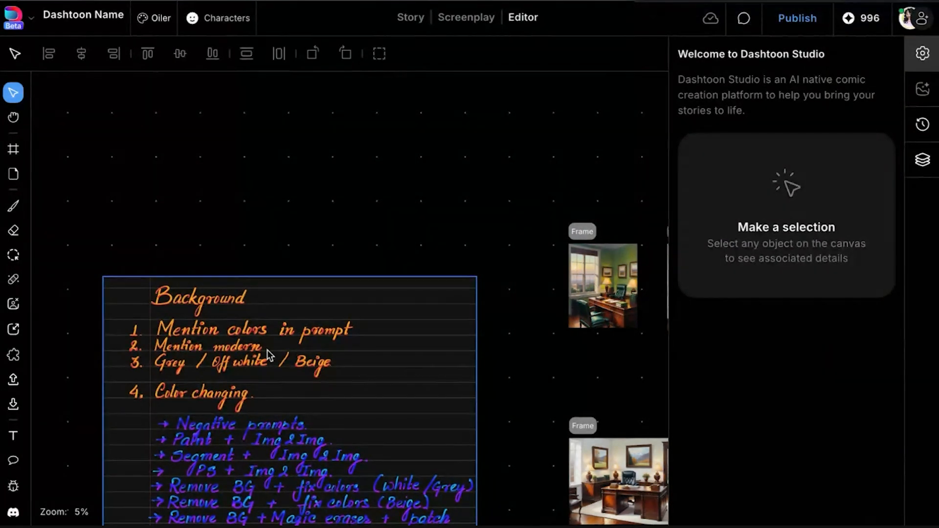
scroll(267, 351, up, 5)
scroll(267, 350, up, 1)
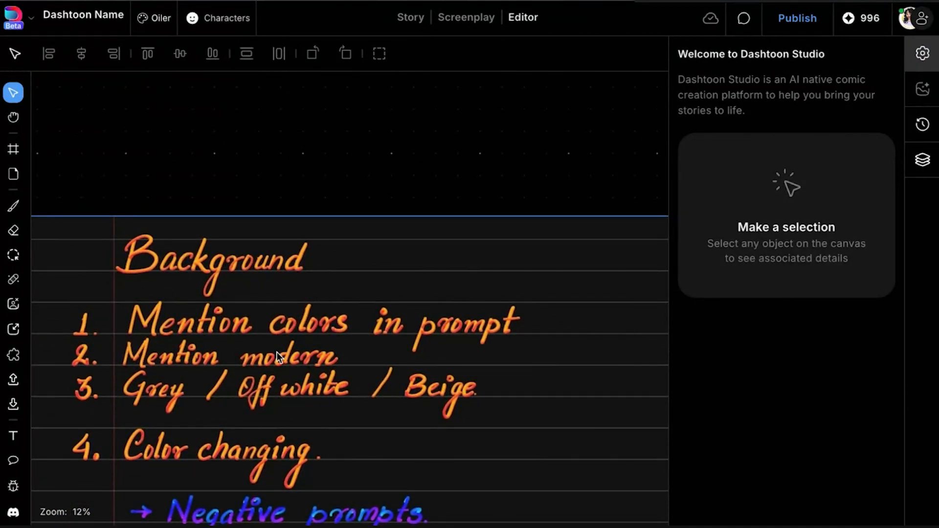
scroll(417, 186, down, 3)
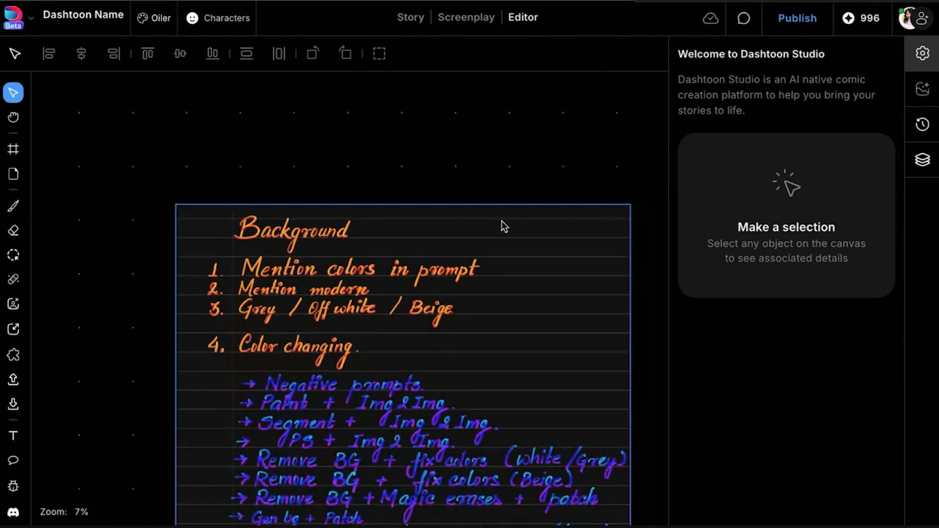
- Examine the two traditional white office images and read the first frame's prompt about background and wooden furniture
scroll(502, 223, right, 8)
scroll(501, 222, up, 5)
scroll(531, 293, down, 3)
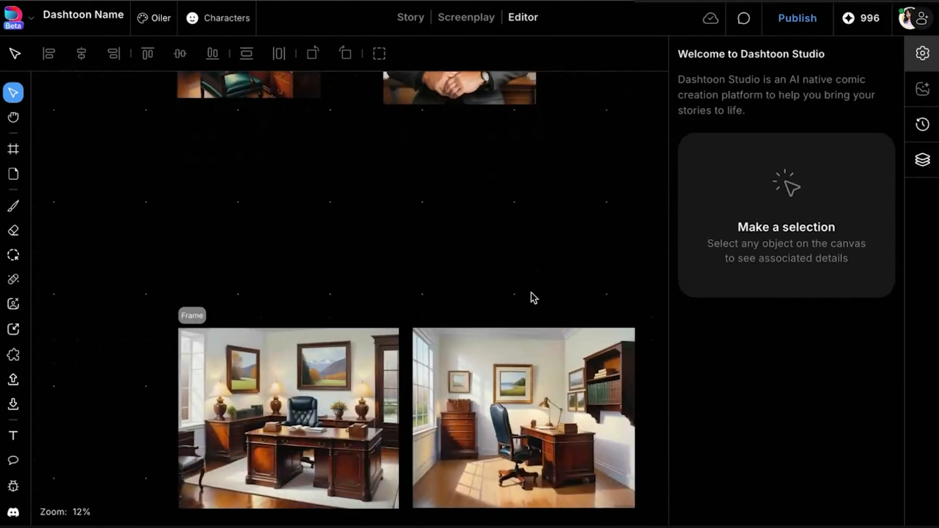
scroll(531, 292, down, 3)
scroll(516, 259, up, 3)
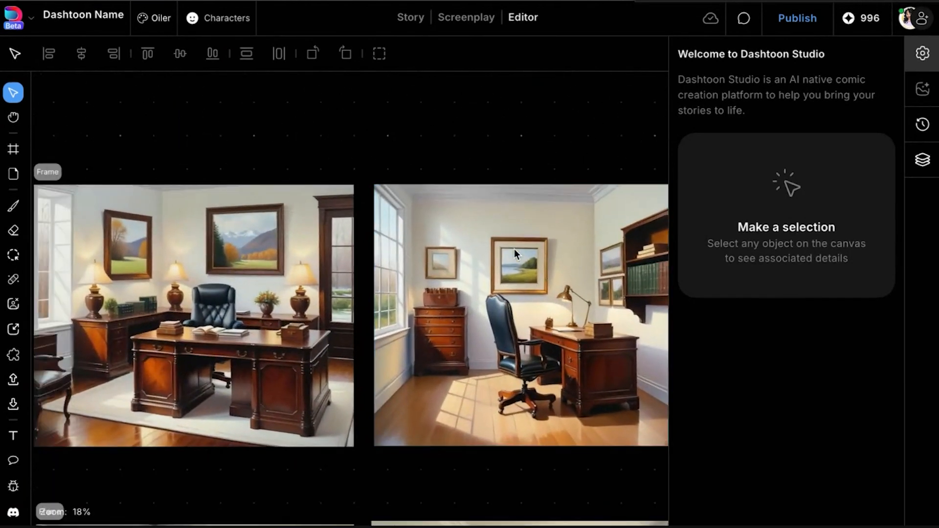
scroll(515, 248, down, 1)
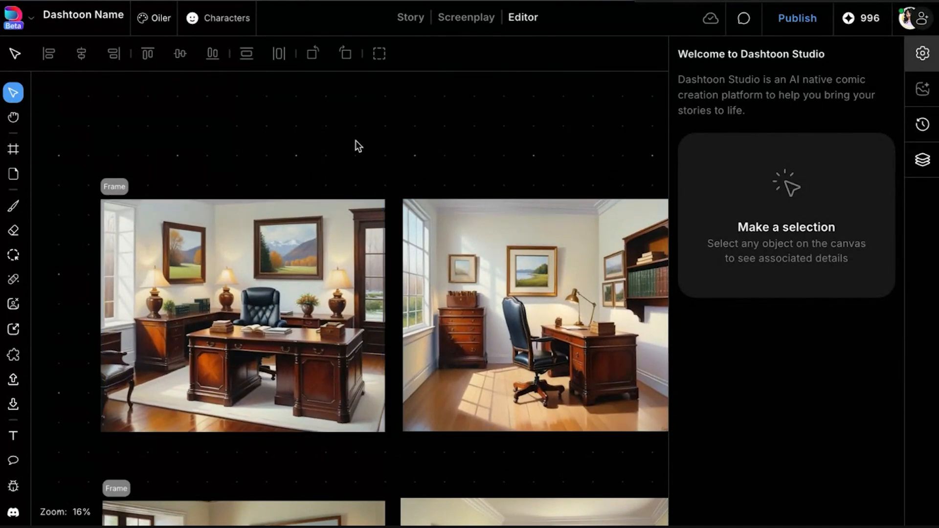
scroll(356, 141, right, 2)
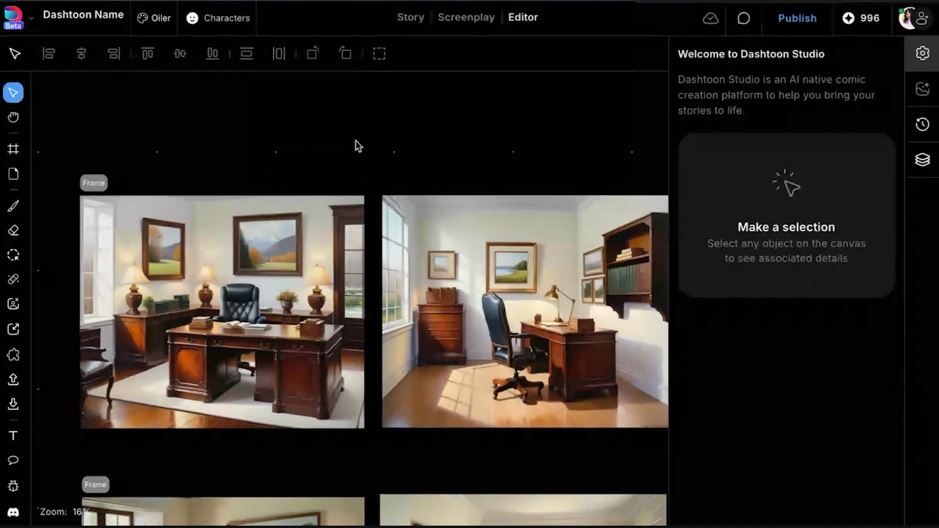
click(294, 248)
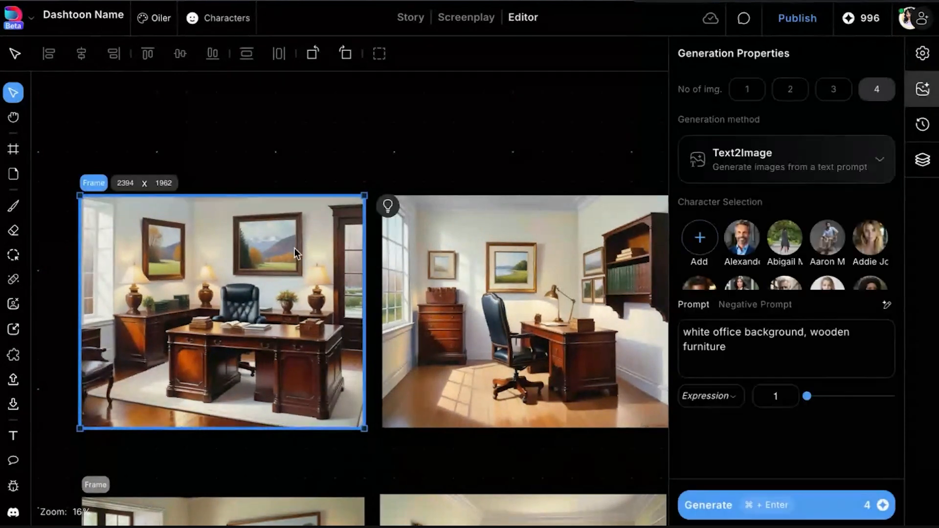
click(759, 341)
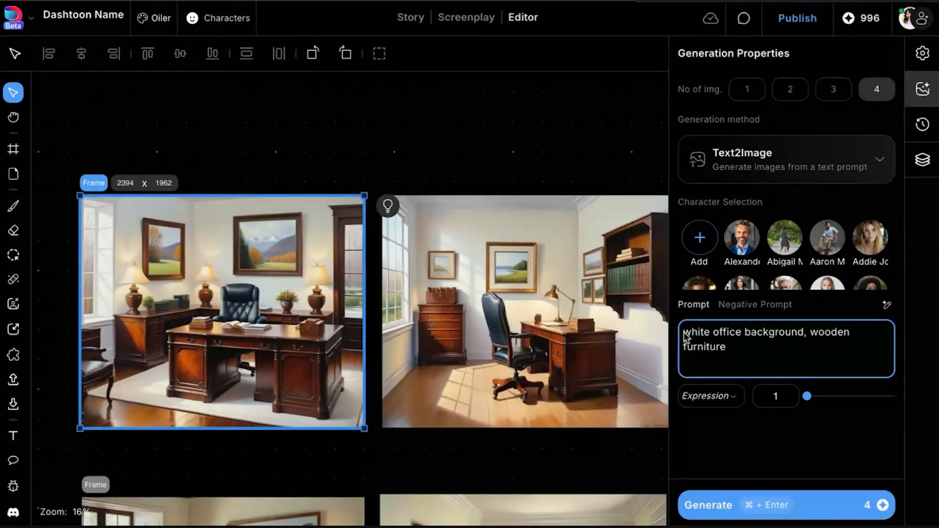
drag(684, 332, 816, 338)
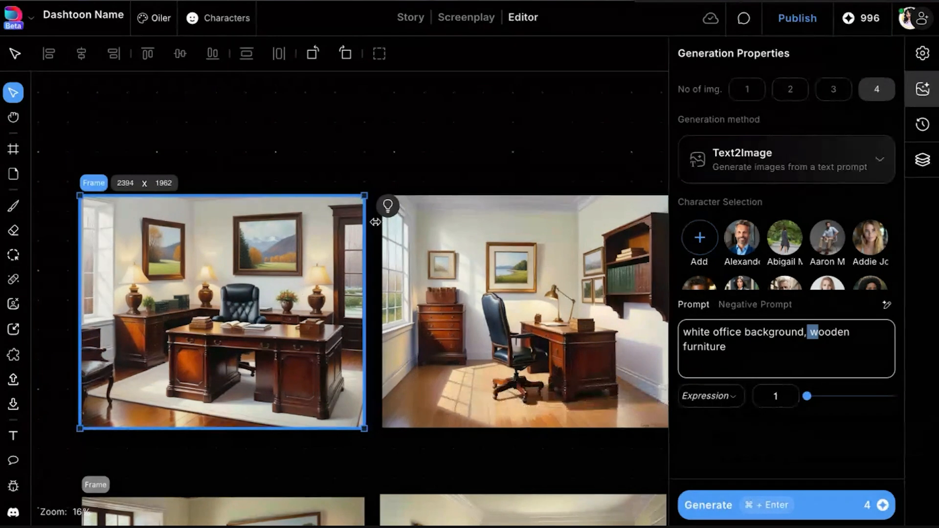
click(474, 168)
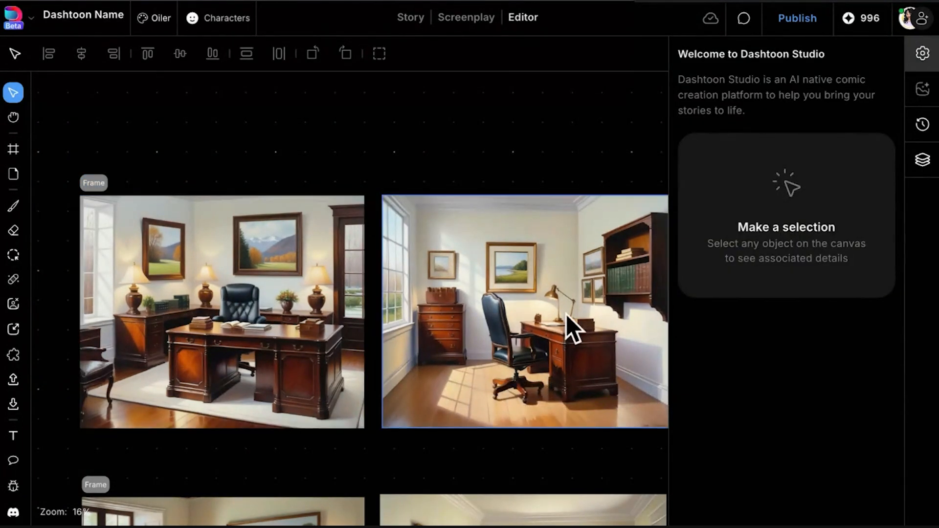
- Inspect the modern white office frame's prompt, focusing on its use of the word "modern", and view the neighbouring office image
scroll(411, 233, right, 2)
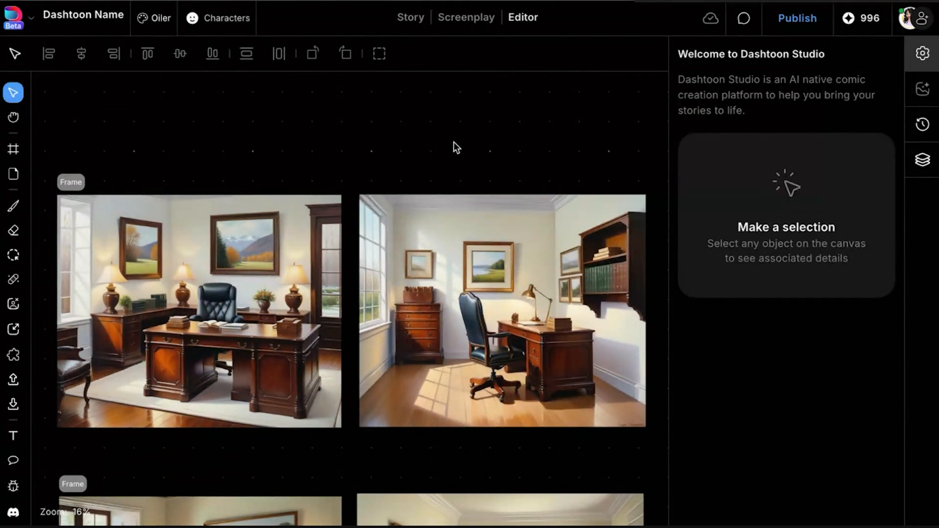
scroll(454, 142, down, 2)
scroll(454, 142, right, 9)
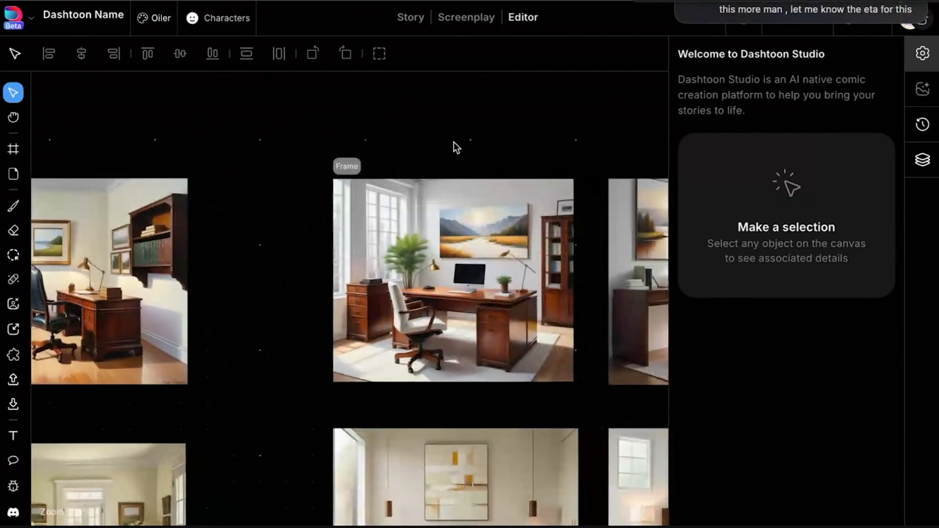
click(470, 234)
click(748, 338)
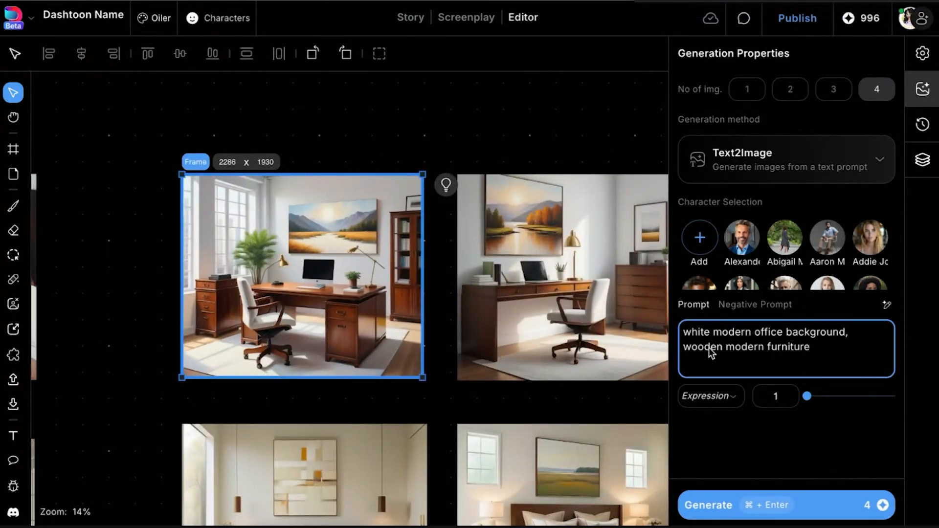
click(754, 337)
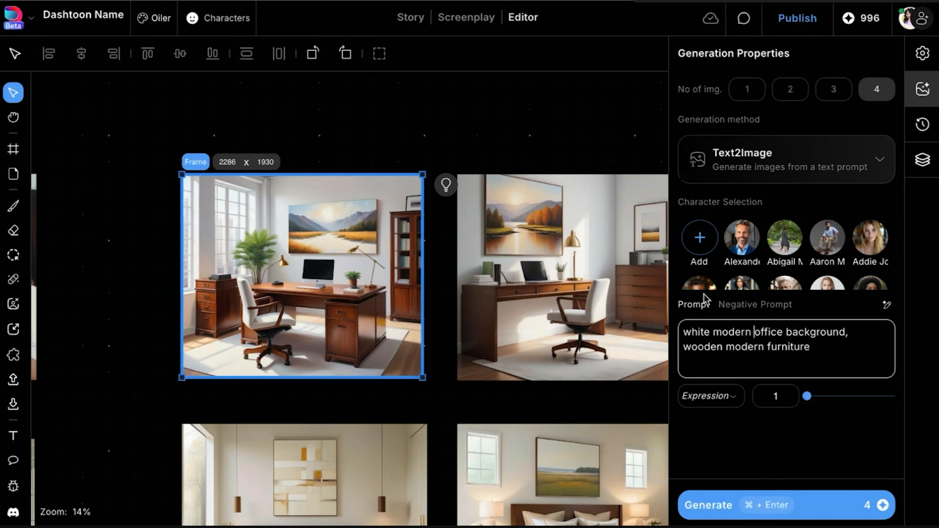
scroll(509, 322, right, 1)
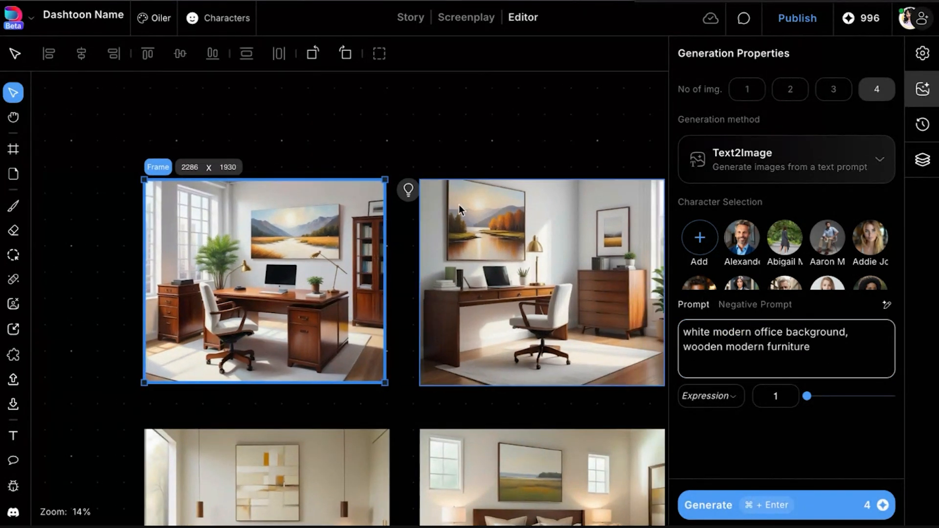
click(513, 137)
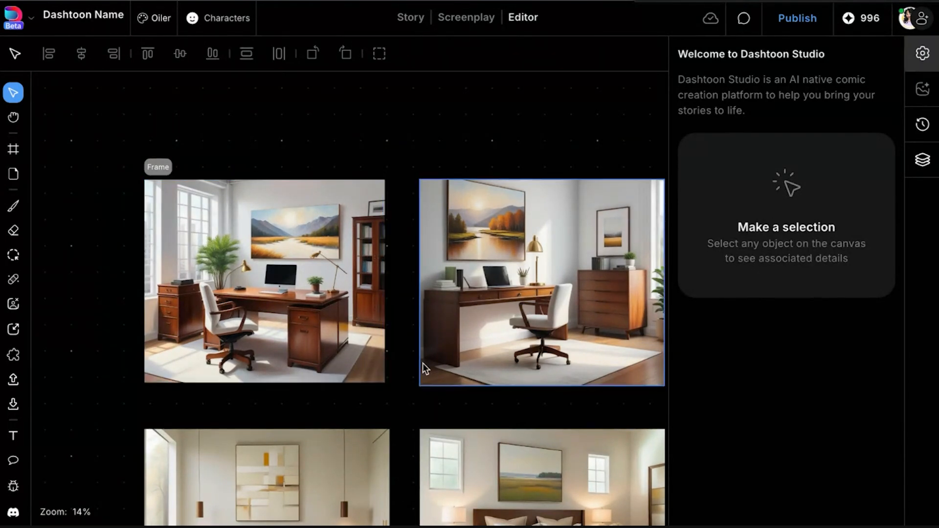
- Compare the traditional office images with the modern office images in the same row
scroll(346, 301, left, 1)
scroll(346, 301, left, 10)
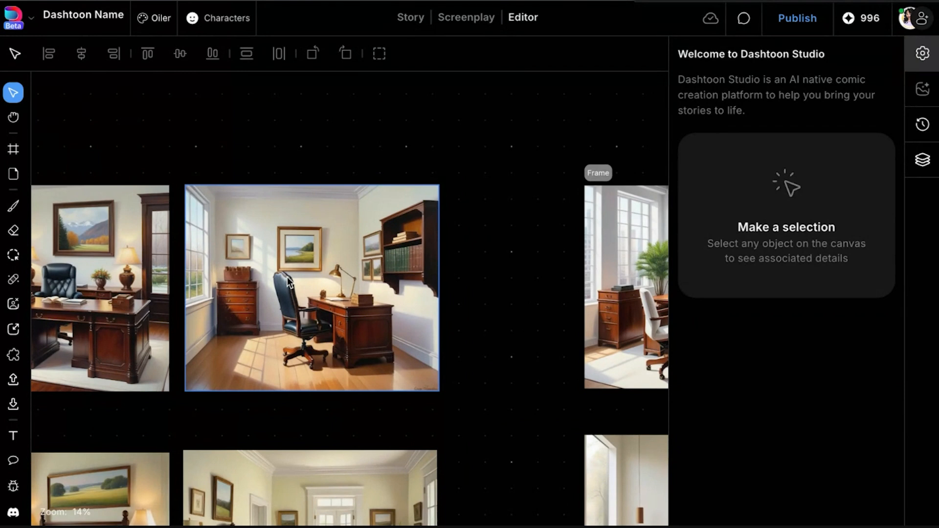
scroll(399, 278, right, 10)
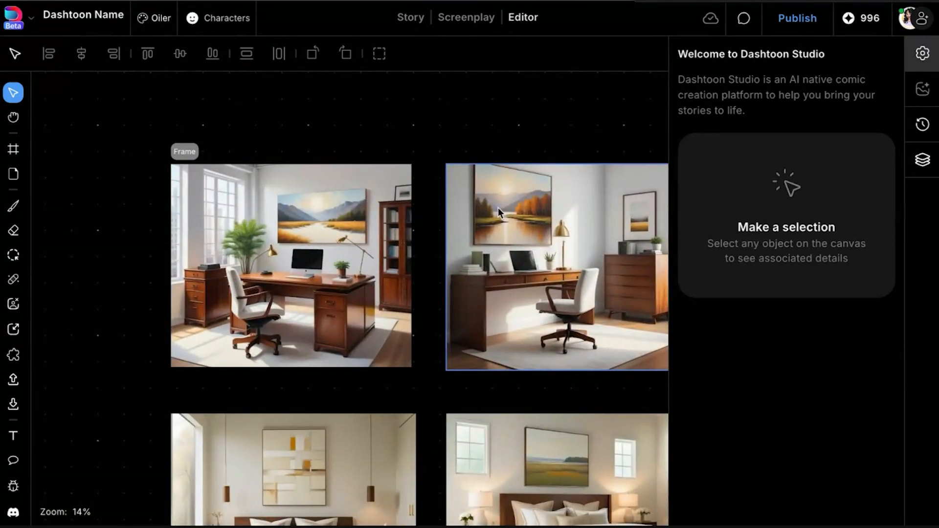
- Examine the traditional bedroom images and their modern counterparts in the row below the offices
scroll(498, 207, right, 15)
scroll(388, 222, left, 1)
scroll(308, 394, down, 3)
scroll(306, 392, up, 3)
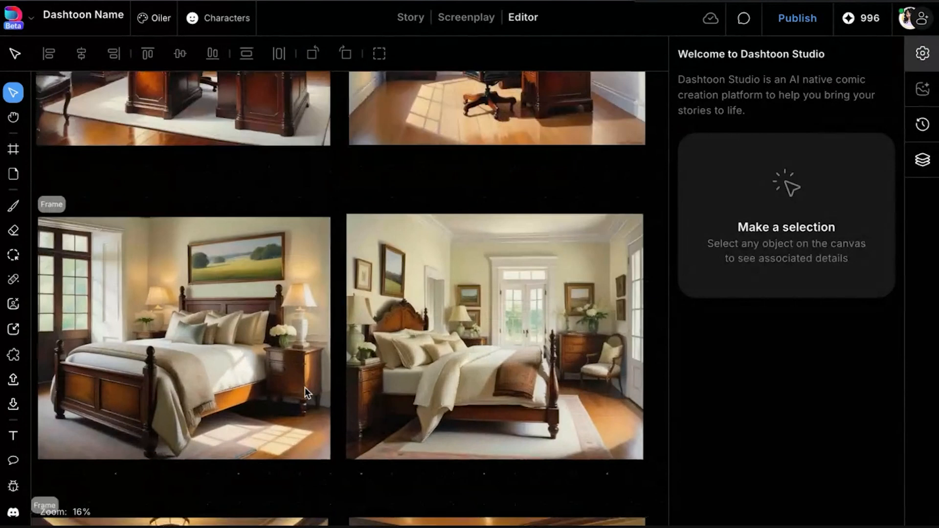
scroll(380, 373, left, 1)
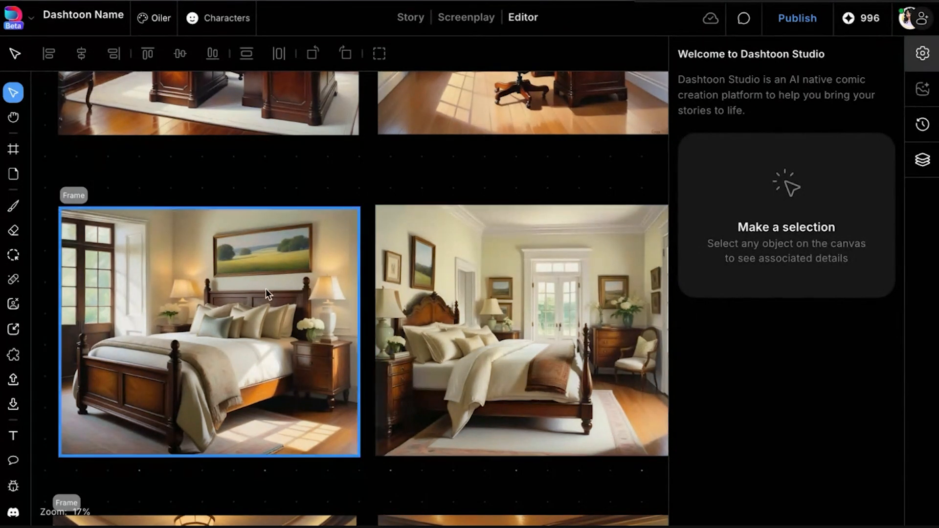
scroll(442, 299, right, 10)
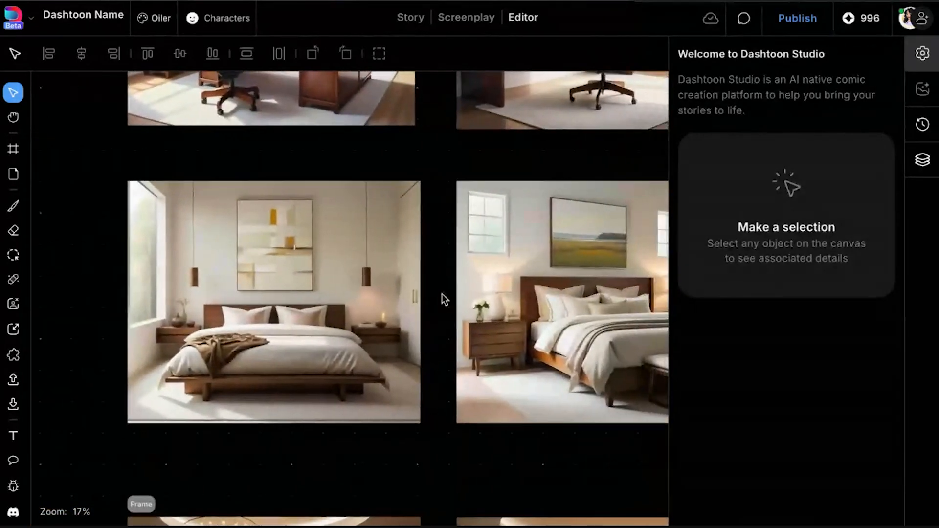
scroll(442, 296, down, 2)
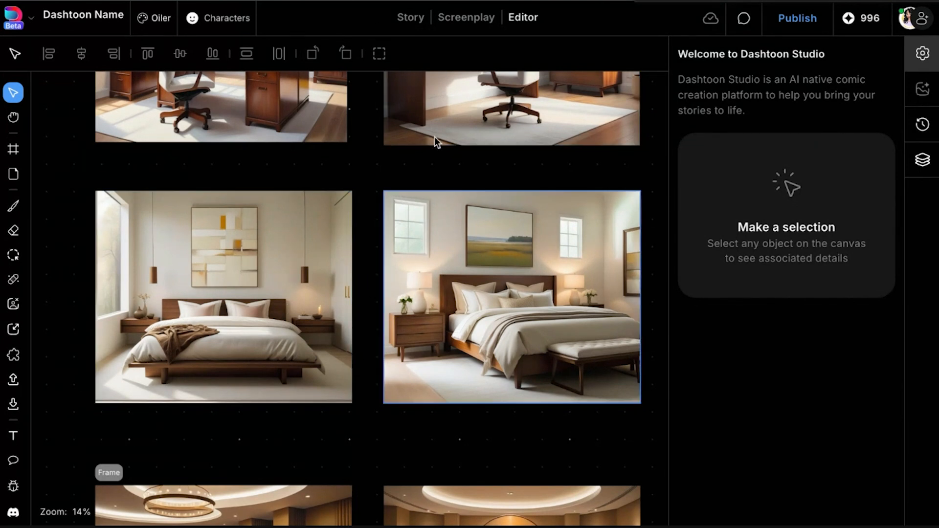
- Compare the traditional and modern versions of the office, bedroom and restaurant backgrounds side by side
scroll(451, 207, down, 5)
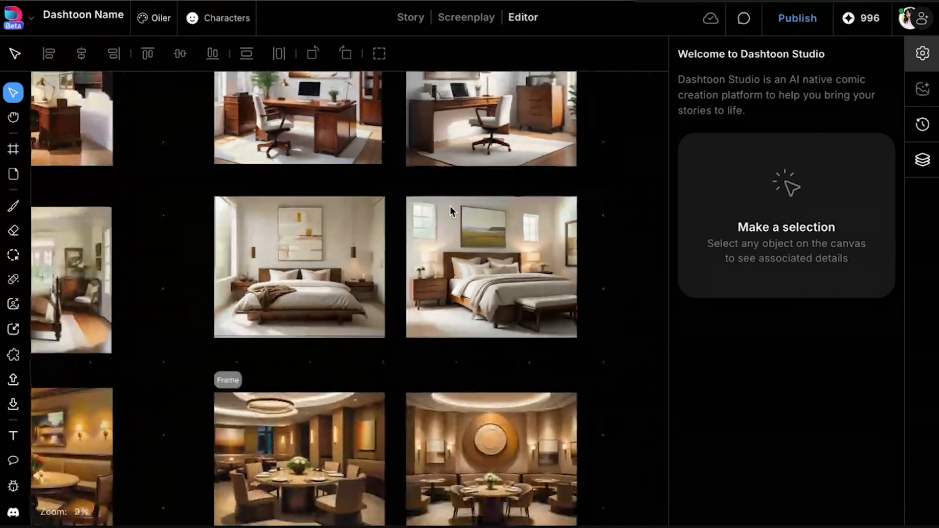
scroll(362, 247, left, 3)
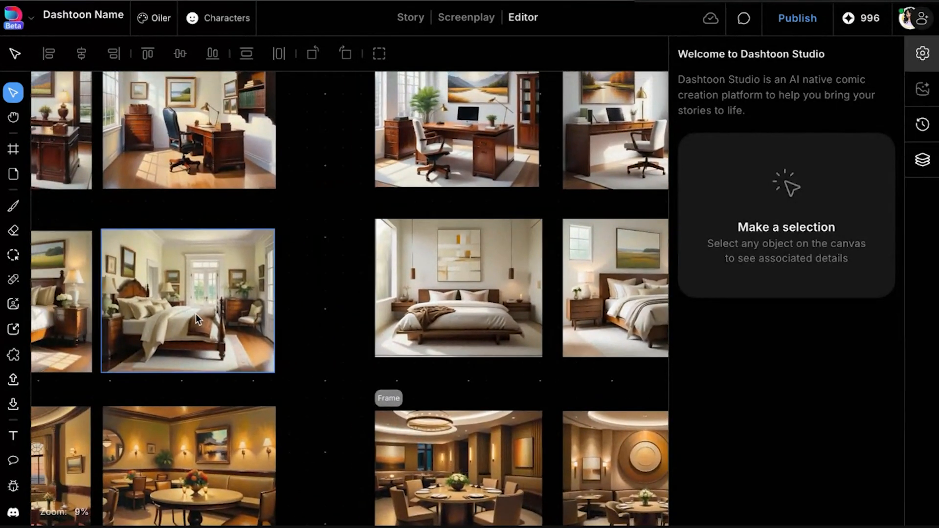
scroll(196, 313, left, 3)
scroll(247, 325, left, 1)
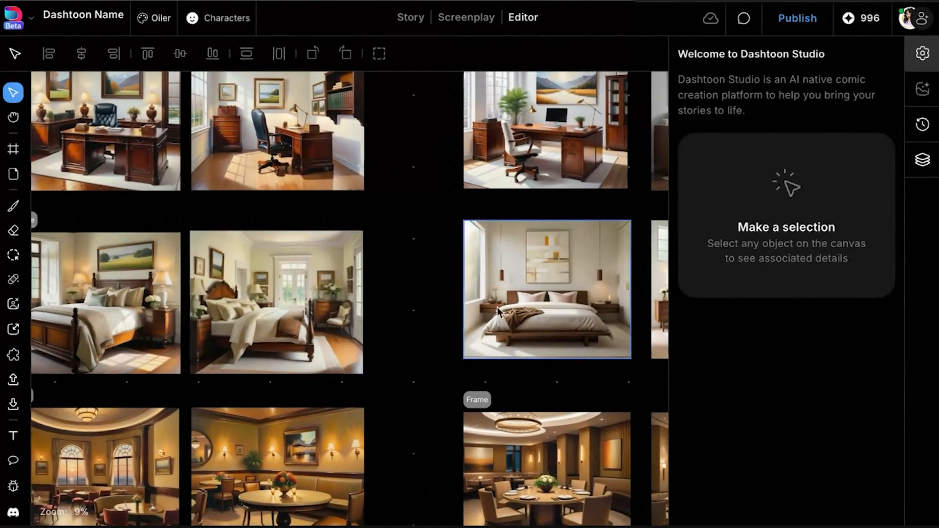
scroll(430, 304, right, 10)
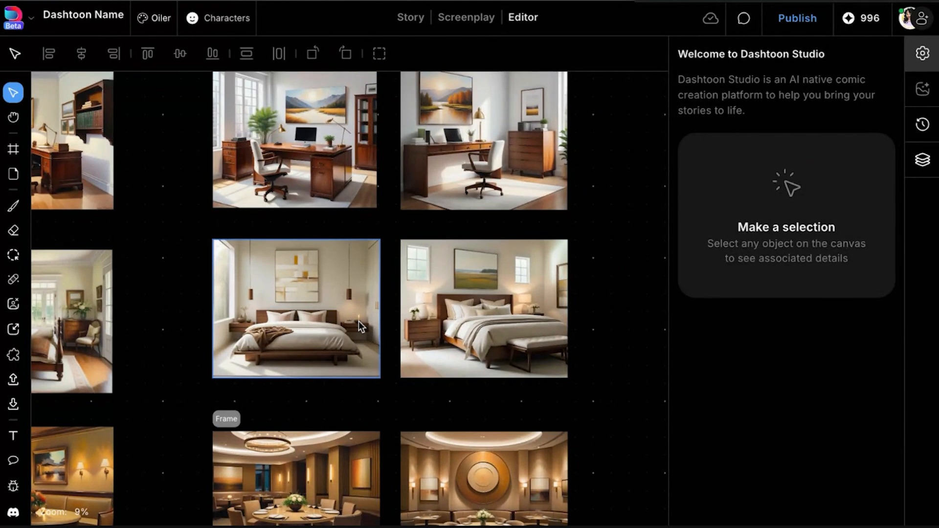
- Examine the modern bedroom images, then compare the traditional restaurant images with the modern restaurant images
scroll(473, 304, up, 3)
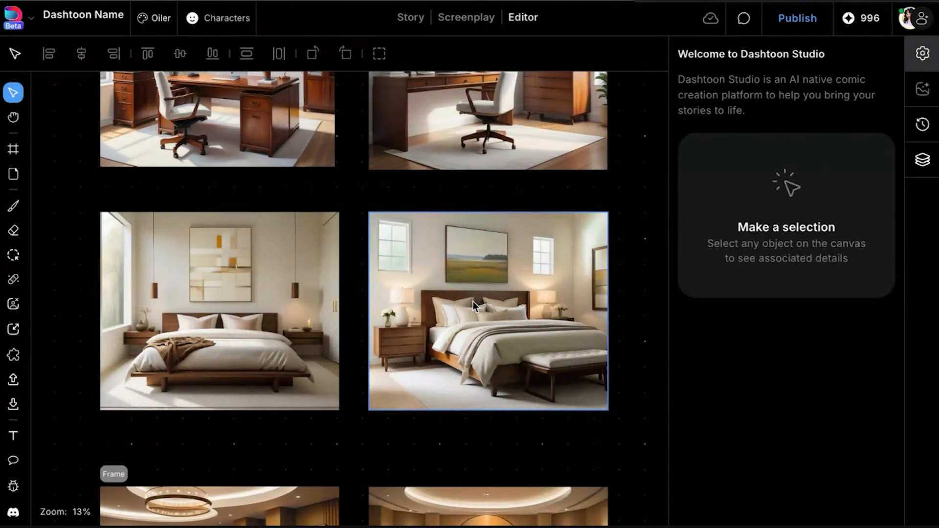
scroll(417, 348, down, 5)
scroll(417, 348, left, 8)
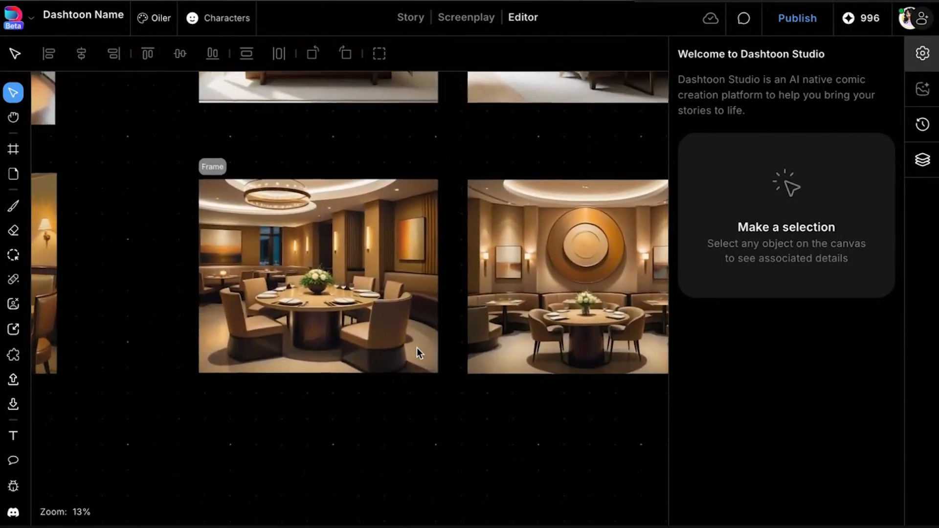
scroll(417, 347, left, 10)
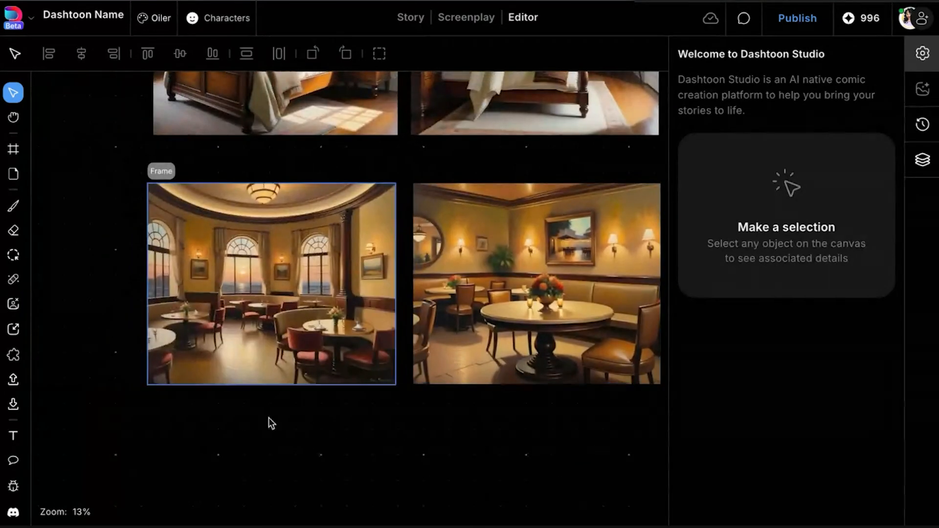
click(515, 353)
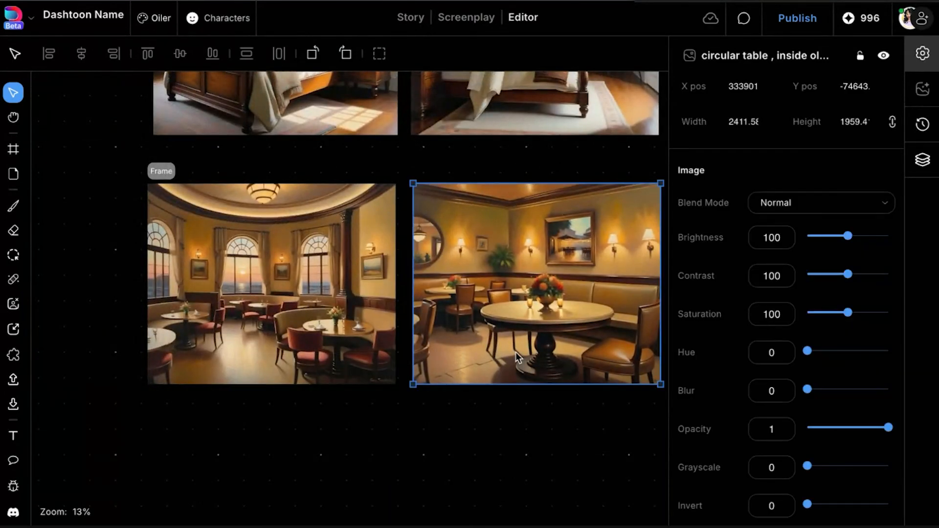
click(429, 501)
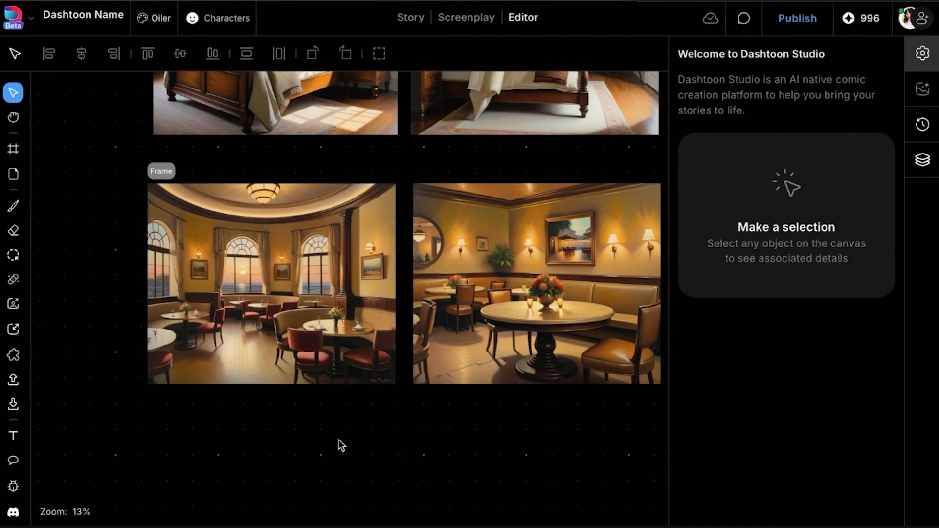
scroll(338, 439, right, 5)
scroll(338, 439, down, 5)
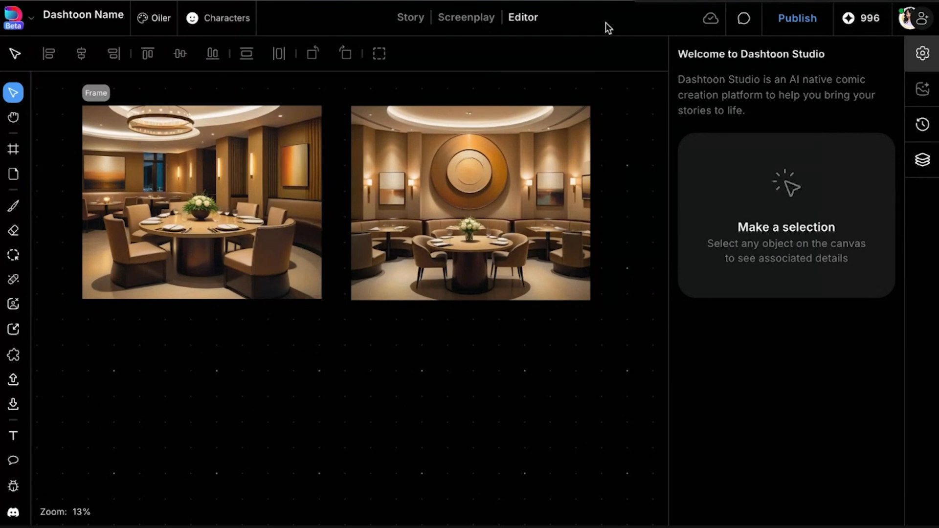
- View all the traditional and modern office, bedroom and restaurant rows together in one overview
scroll(350, 348, down, 5)
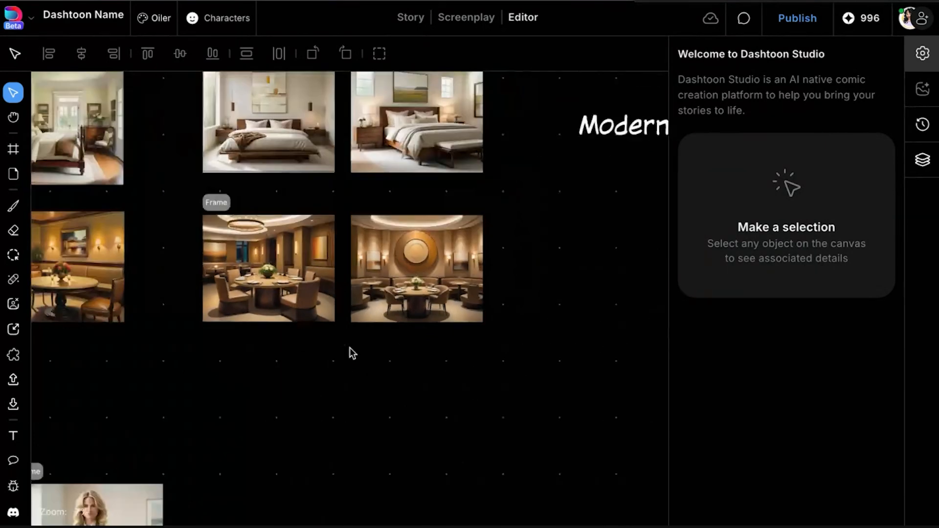
scroll(351, 348, up, 2)
scroll(350, 347, left, 2)
scroll(323, 282, down, 5)
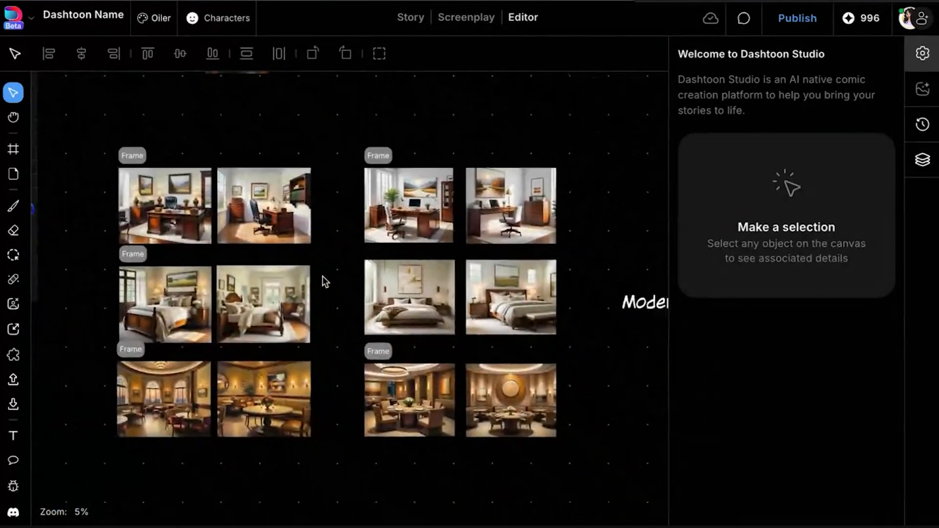
- Return to the Background note and review its numbered tips on prompt colors, modern style and color changing
scroll(321, 279, up, 2)
scroll(359, 283, up, 1)
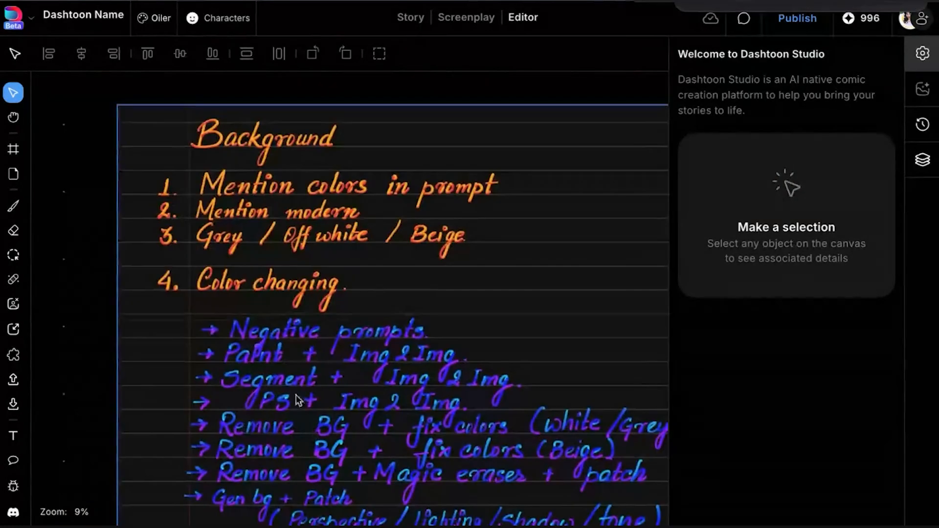
scroll(200, 217, up, 2)
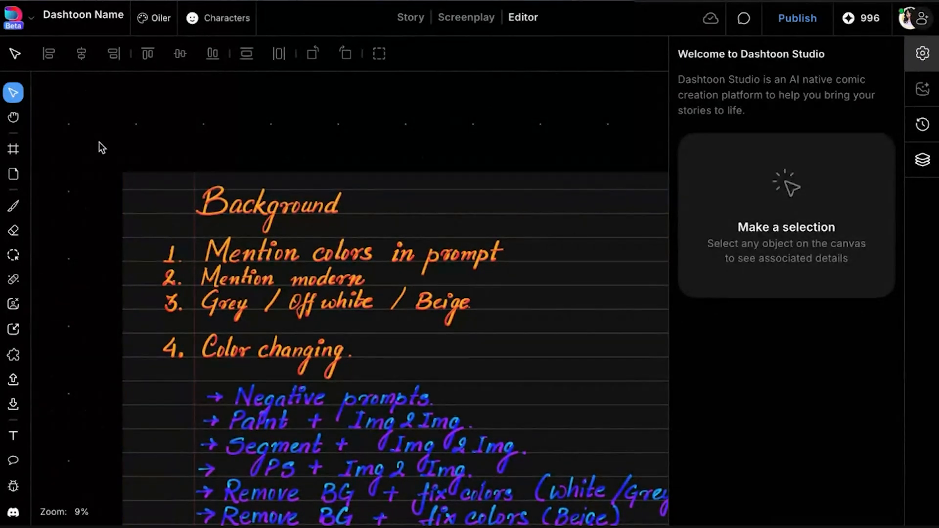
click(130, 185)
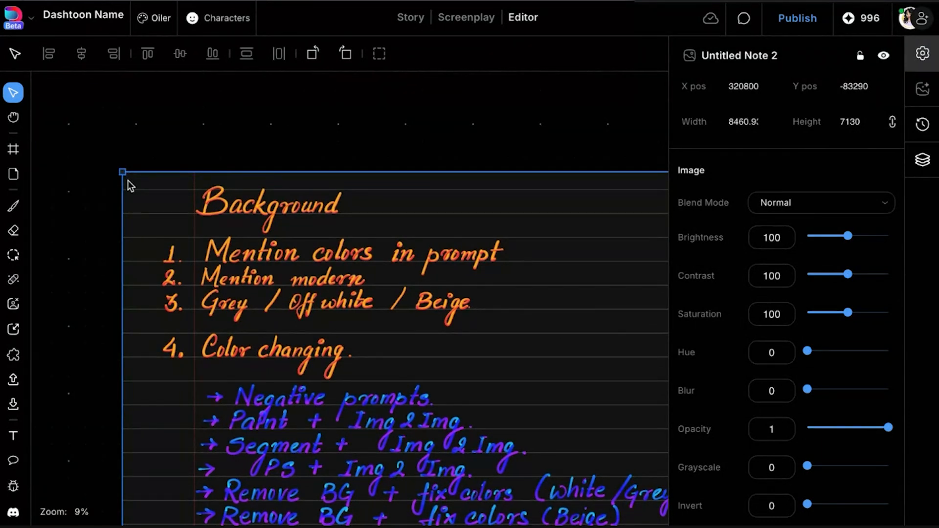
click(101, 249)
scroll(101, 249, down, 5)
scroll(167, 259, left, 2)
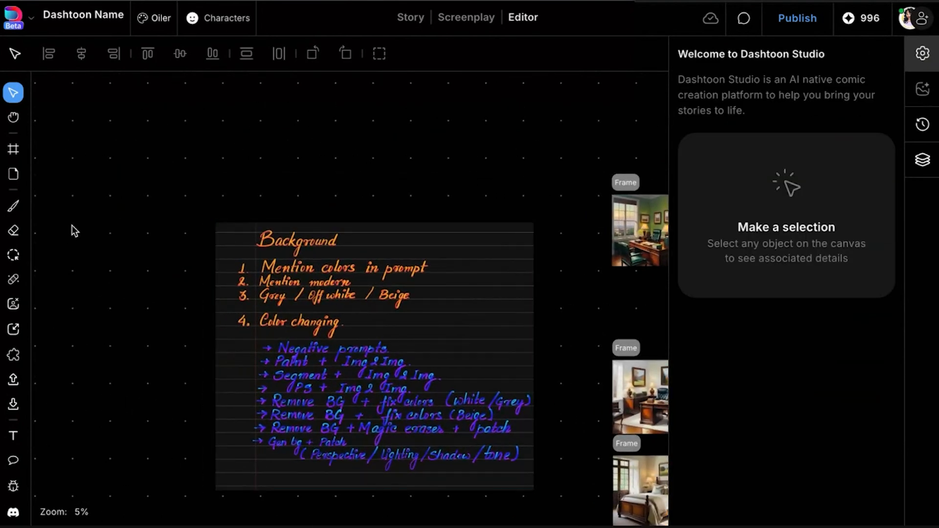
- Set the Hard Brush color to olive green #67820ab5 and paint a zigzag stroke above the Background note
click(14, 206)
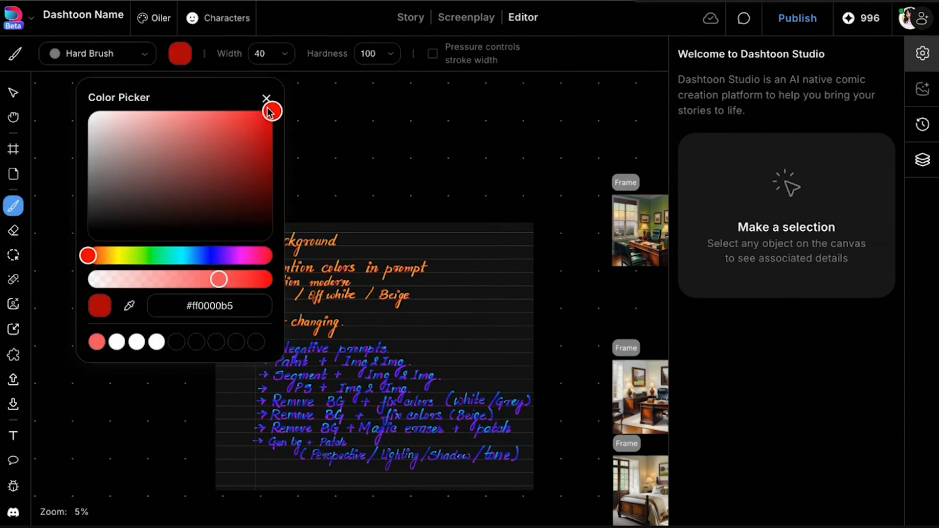
drag(149, 253, 141, 254)
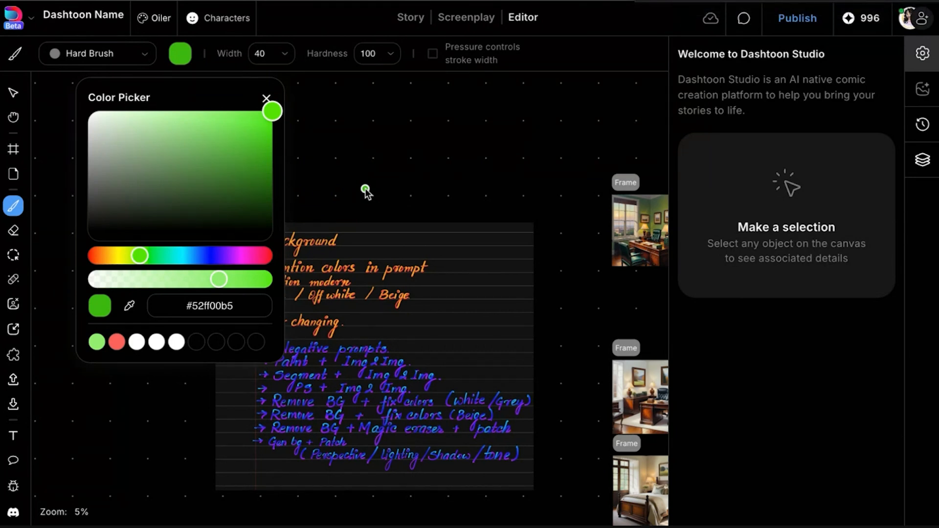
drag(139, 255, 126, 255)
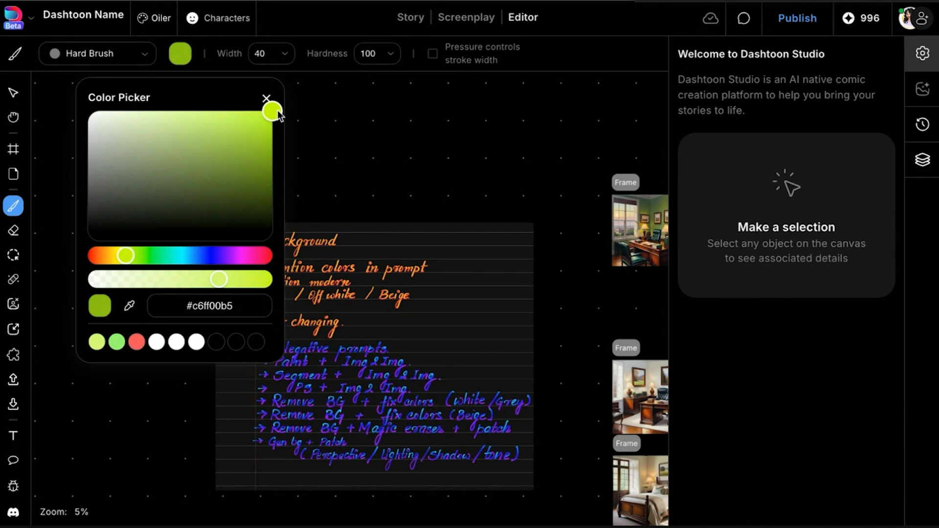
mouse_move(253, 177)
mouse_down()
mouse_move(249, 191)
mouse_move(258, 171)
mouse_up()
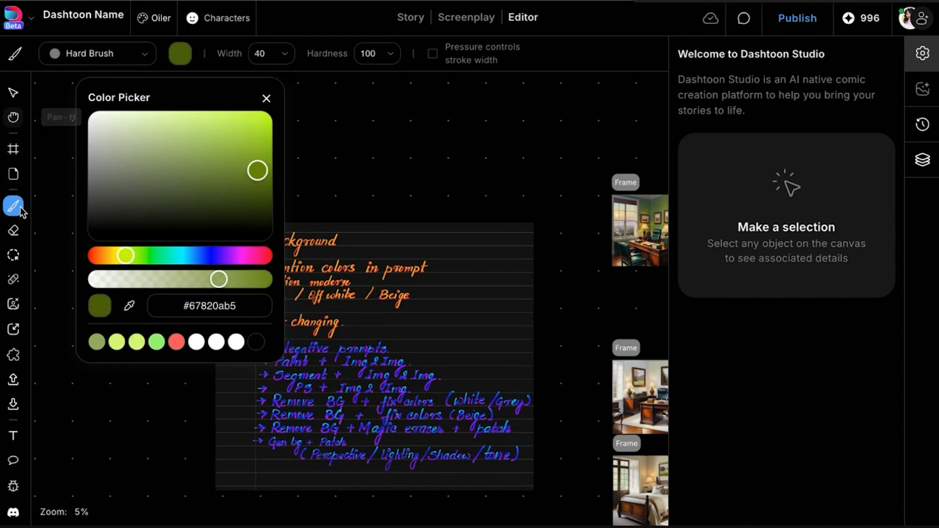
click(266, 98)
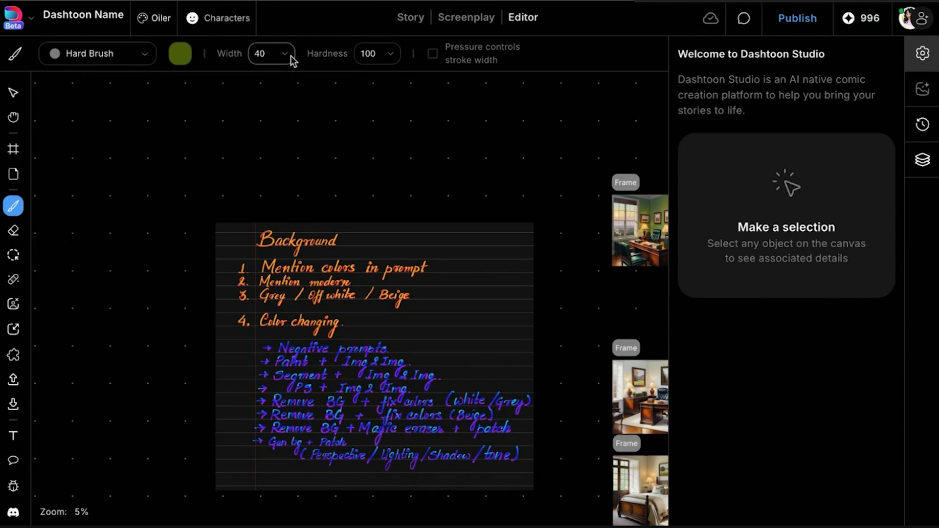
mouse_move(172, 168)
mouse_down()
mouse_move(153, 206)
mouse_move(169, 218)
mouse_move(148, 243)
mouse_up()
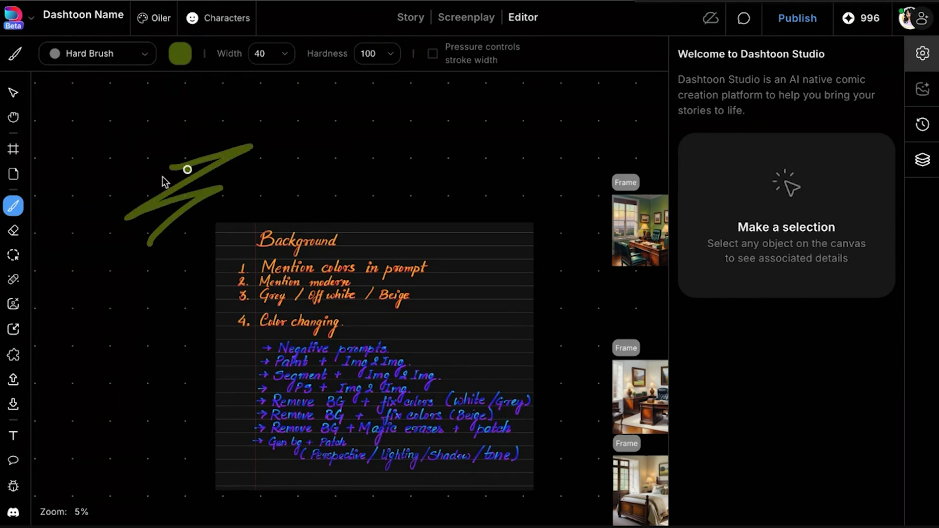
- Change the brush color to a brighter bluish green and paint a second freehand stroke above the note
click(180, 53)
click(164, 255)
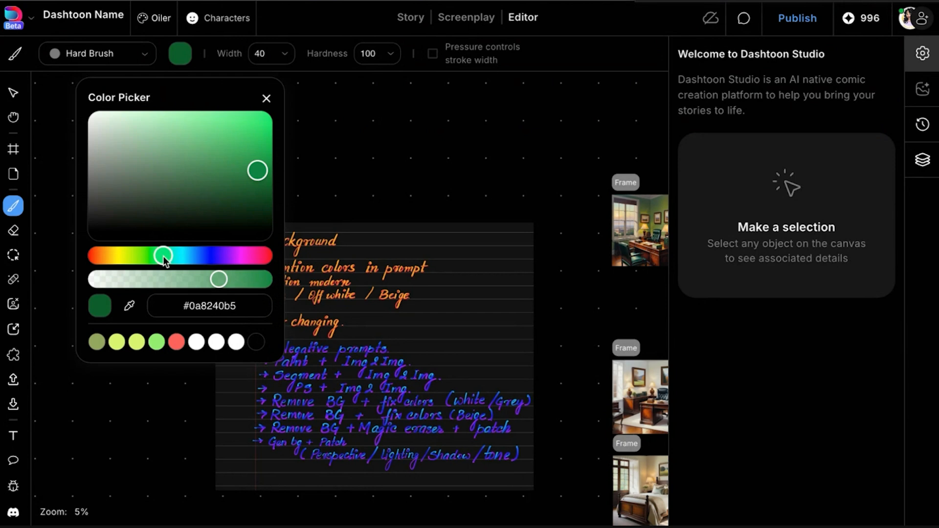
drag(252, 133, 235, 125)
click(267, 98)
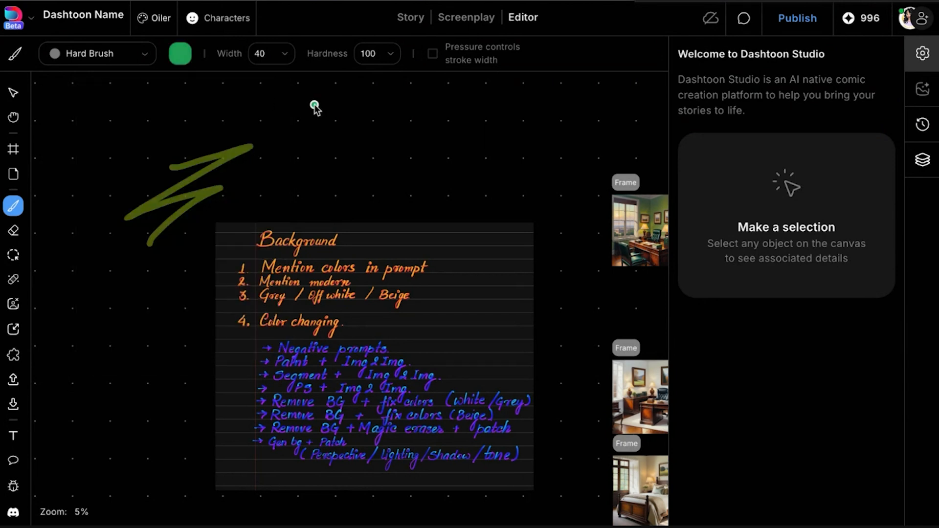
mouse_move(316, 105)
mouse_down()
mouse_move(255, 109)
mouse_move(323, 164)
mouse_up()
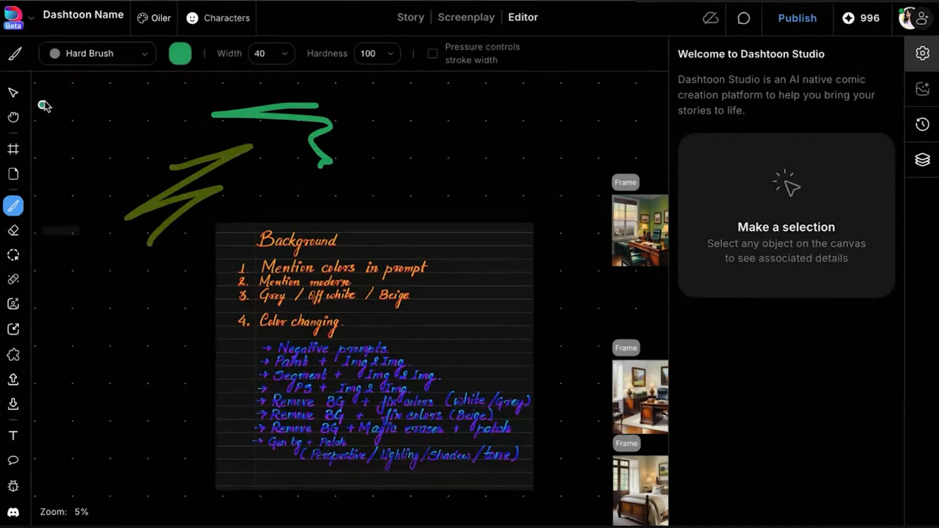
- Delete the bluish-green and olive freehand strokes above the Background note
click(13, 92)
click(296, 267)
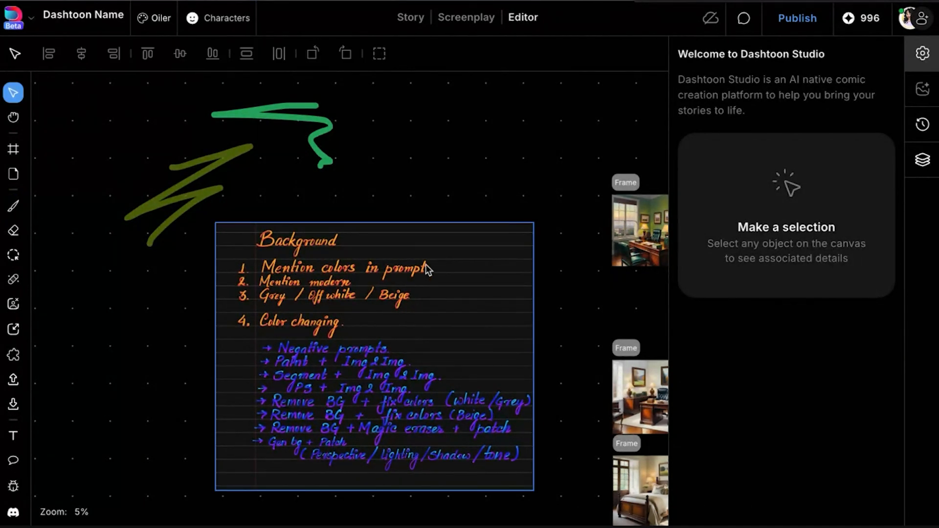
mouse_move(160, 97)
mouse_down()
mouse_move(321, 136)
mouse_move(322, 145)
mouse_up()
key(Delete)
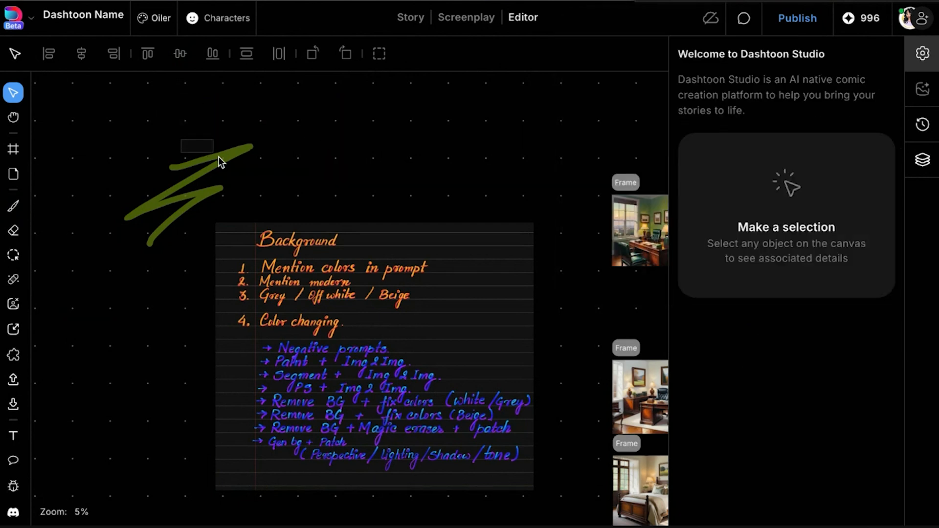
click(218, 157)
key(Delete)
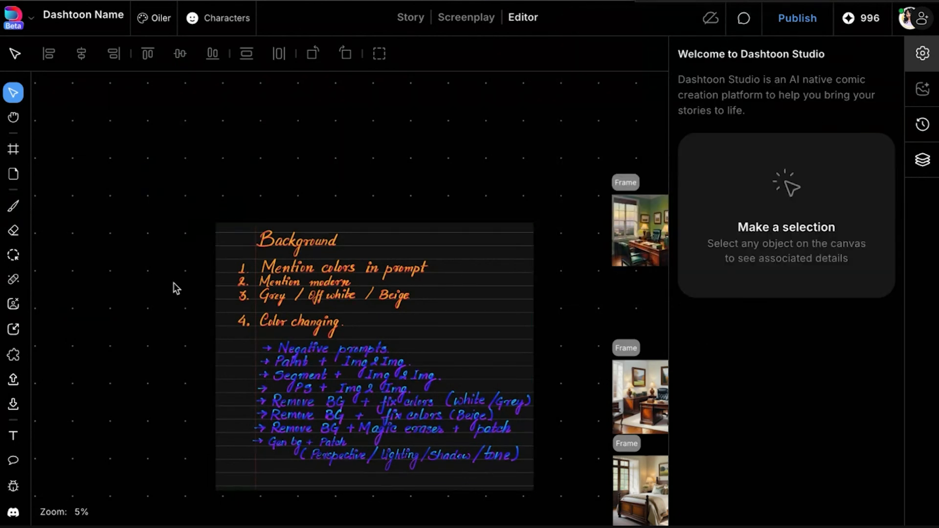
- Examine the list of color changing methods in the Background note, from negative prompts to generated background plus patch
scroll(430, 329, up, 5)
click(430, 329)
scroll(427, 331, left, 2)
scroll(428, 332, down, 2)
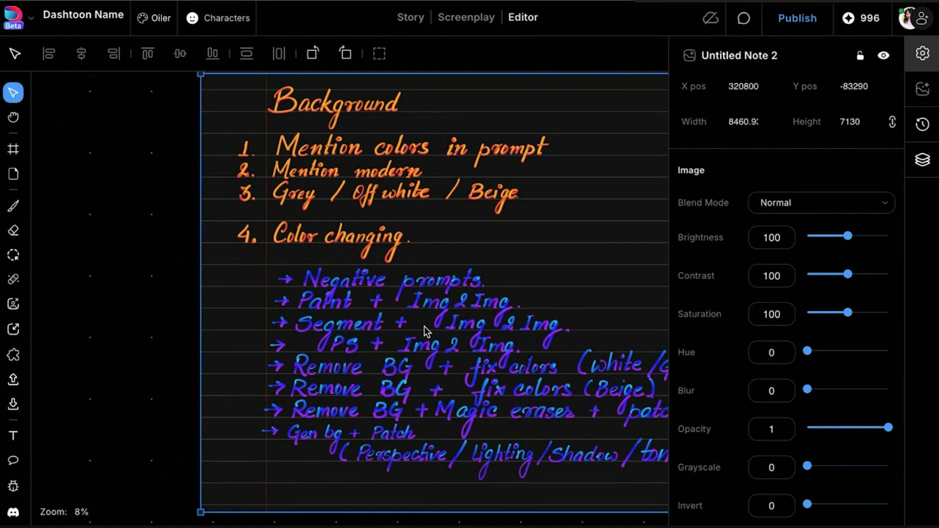
click(128, 239)
scroll(127, 239, down, 3)
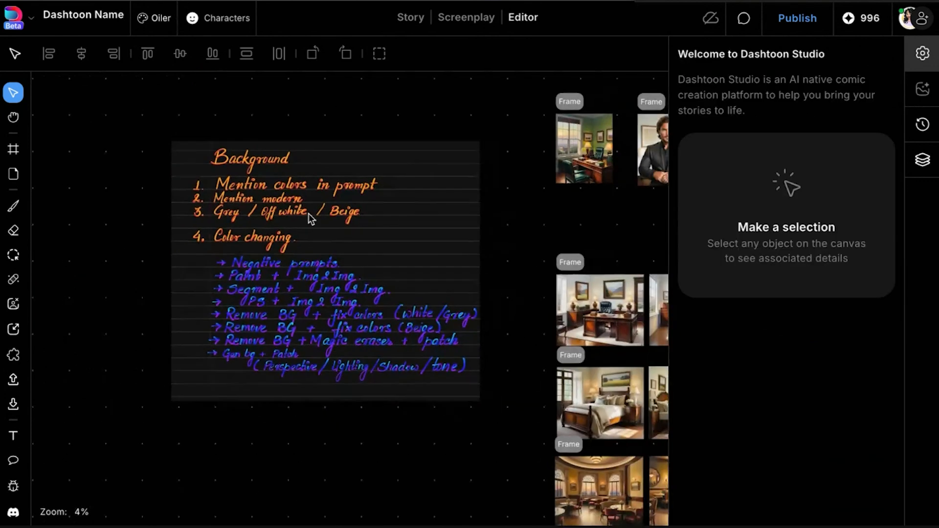
- Find the Negative Prompt example row and select the frame of the blonde woman in the blue-walled office
scroll(309, 218, right, 5)
scroll(309, 218, down, 10)
scroll(262, 283, up, 2)
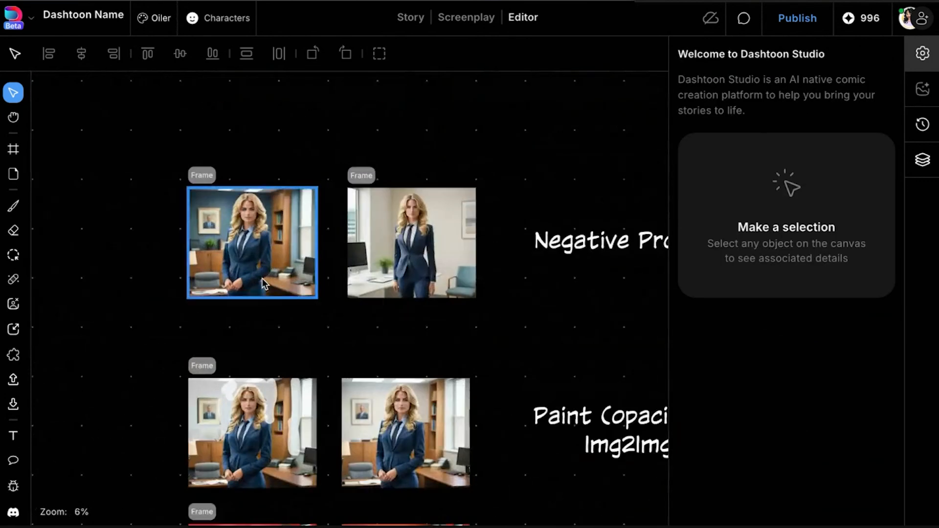
scroll(262, 278, up, 4)
click(304, 220)
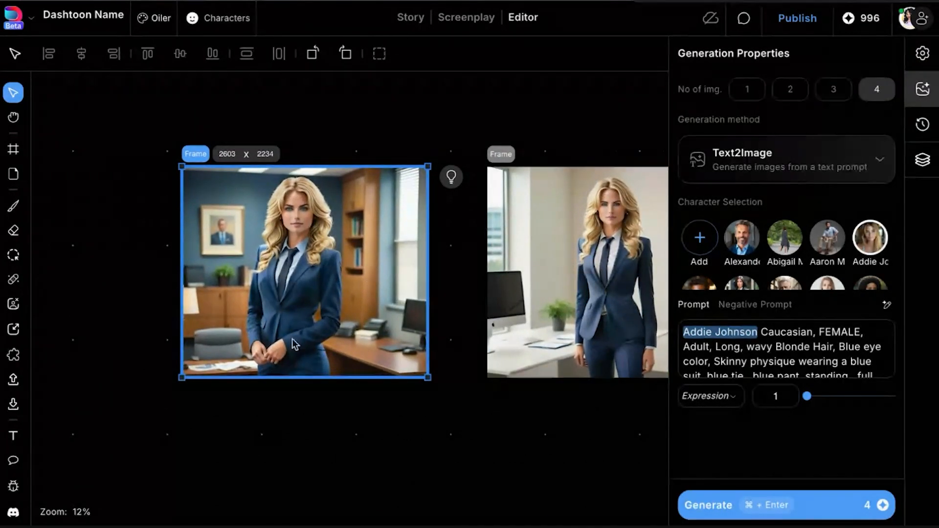
- Read the selected frame's prompt, highlighting the clothing description and the phrase "in a white modern office"
click(750, 338)
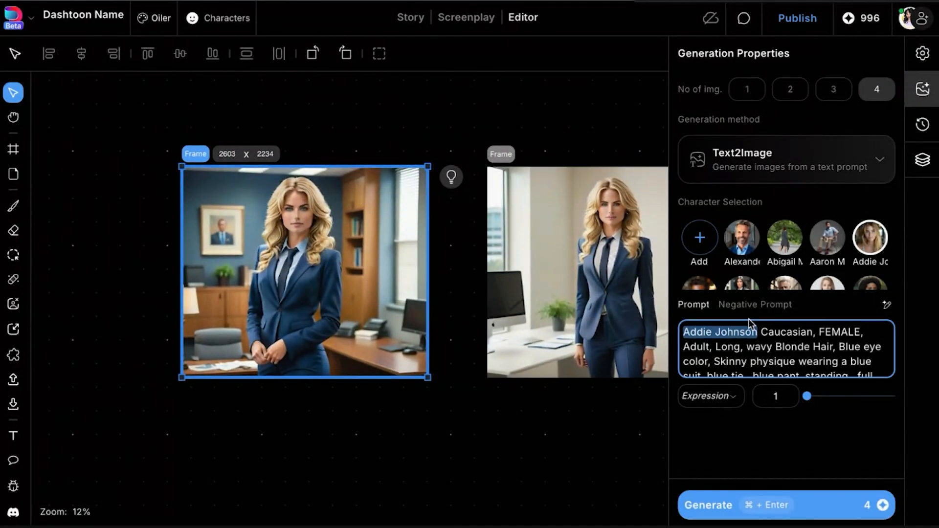
scroll(744, 354, down, 2)
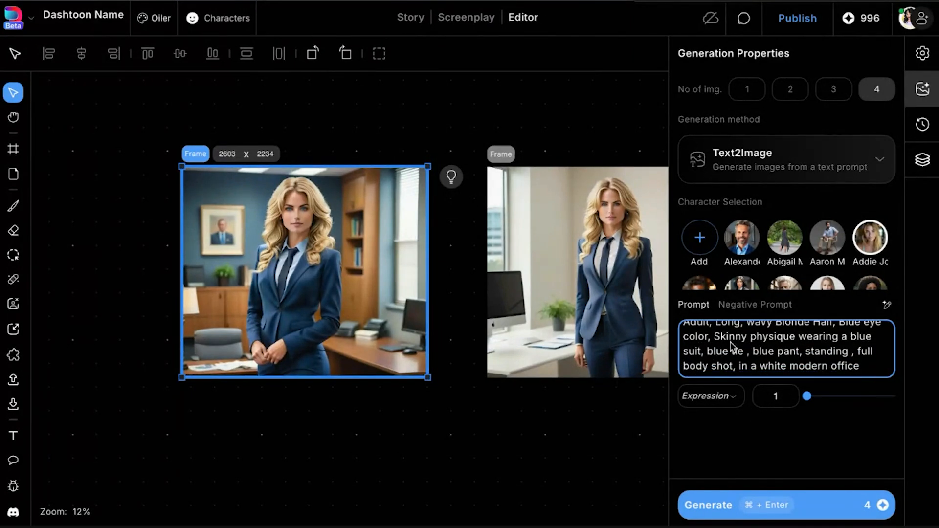
drag(689, 352, 810, 357)
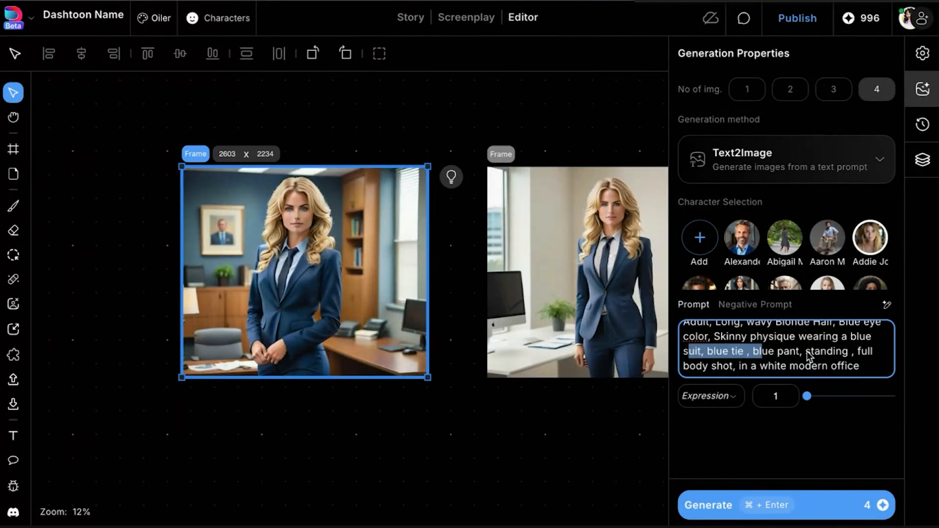
click(807, 352)
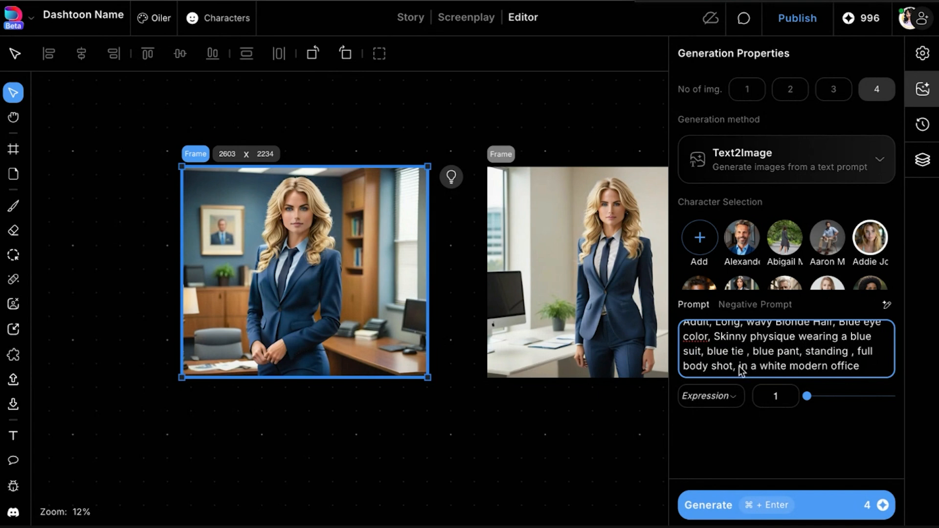
drag(740, 367, 916, 384)
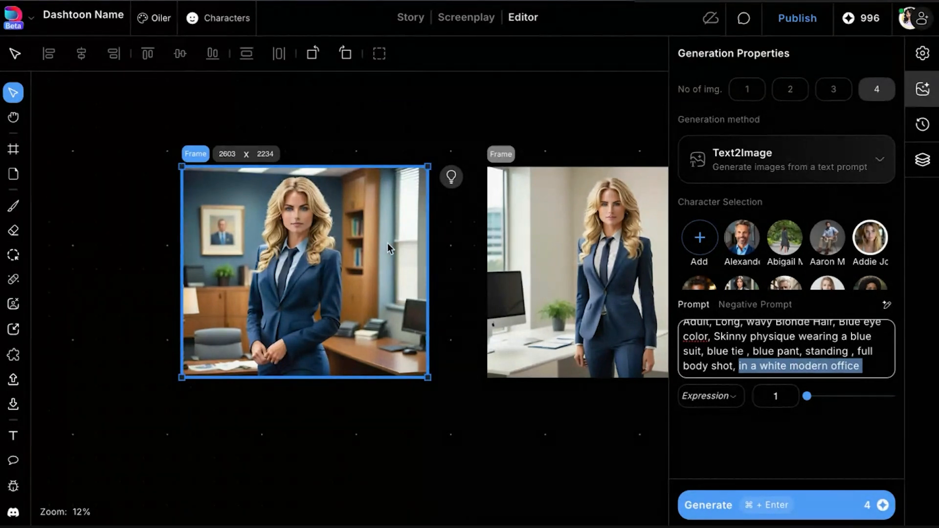
- Open the frame's generation history and preview the second image in the first Text2Image set of the man in a suit
click(929, 125)
scroll(780, 354, down, 3)
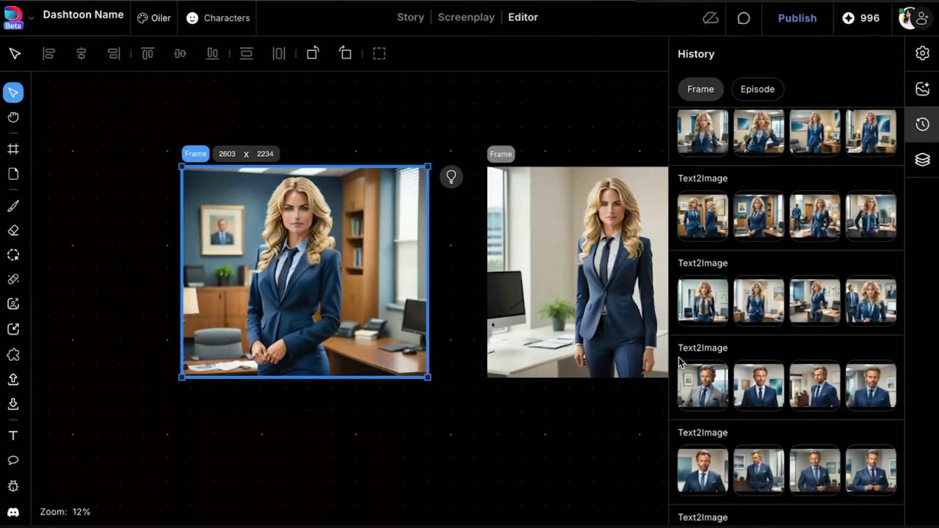
click(752, 382)
scroll(761, 330, down, 5)
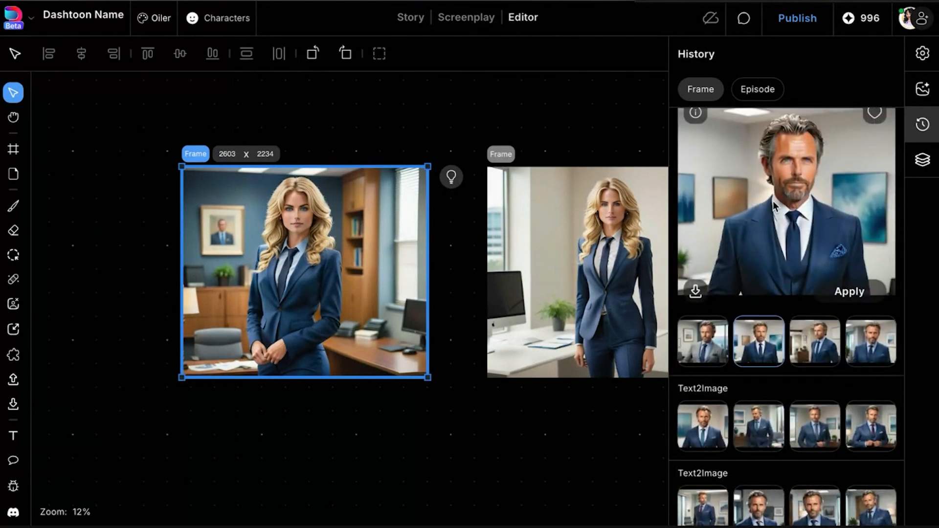
- Preview several images of the blonde woman in the frame's most recent Text2Image history sets
scroll(775, 207, up, 5)
click(763, 247)
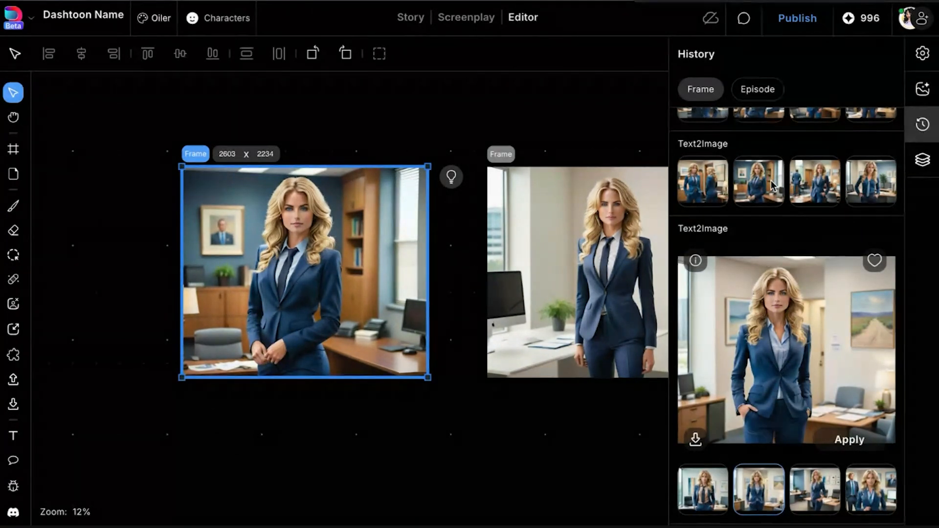
scroll(770, 195, up, 2)
click(703, 162)
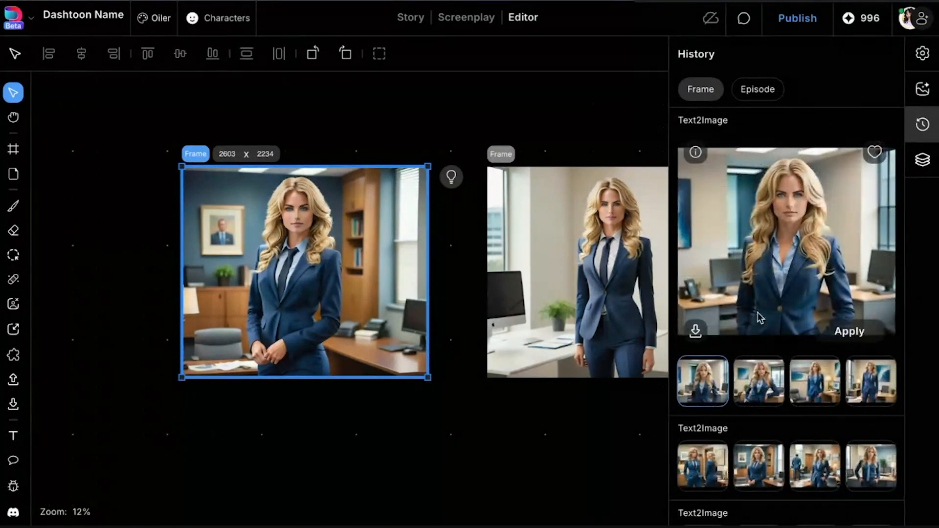
click(750, 368)
click(830, 384)
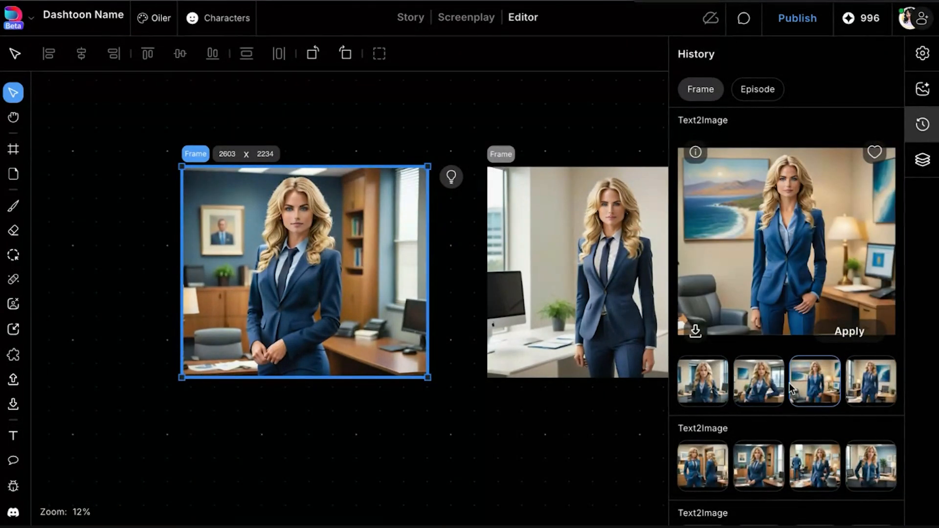
- Reselect the blue-walled office frame and reopen its generation properties
click(438, 131)
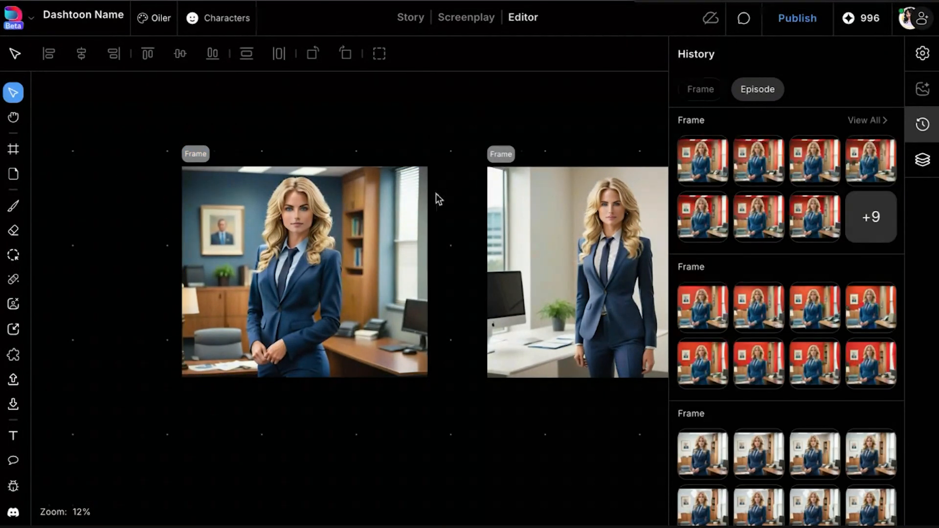
click(358, 172)
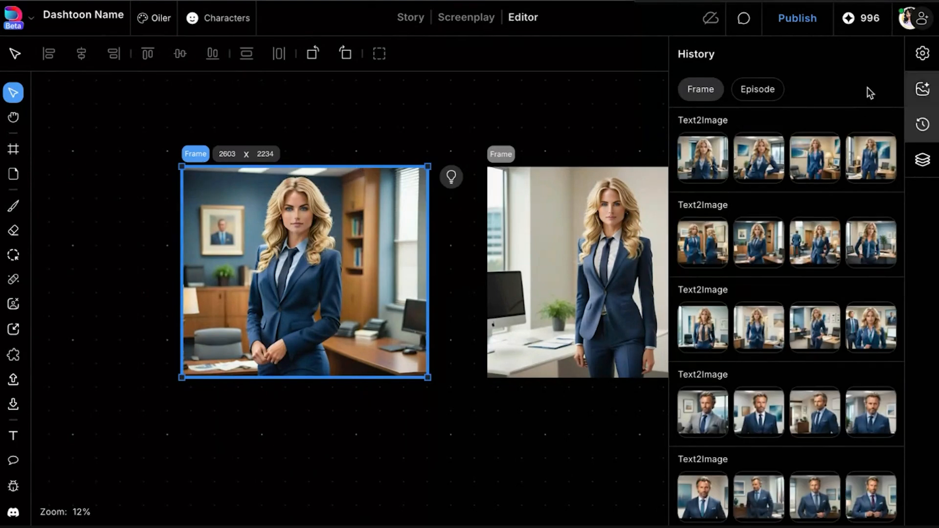
click(922, 88)
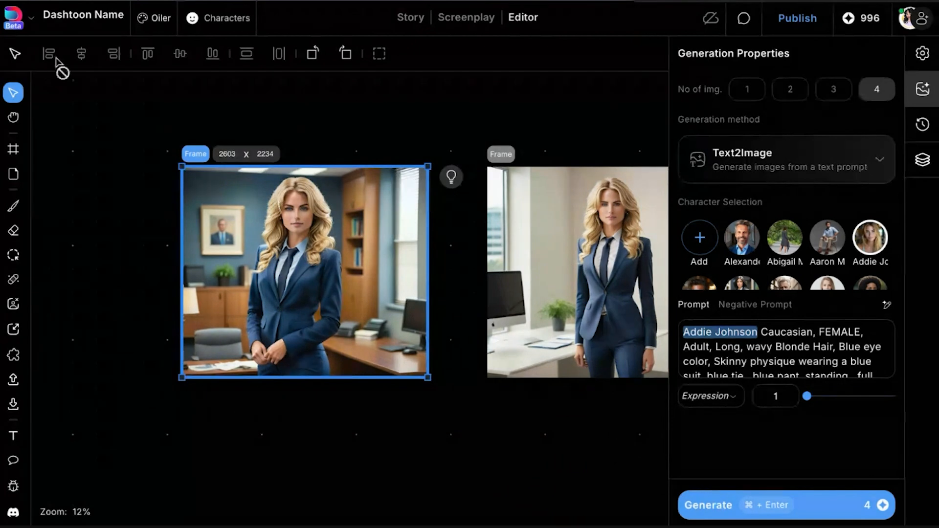
- Return to the Background note and read through its list of color changing methods
click(135, 221)
scroll(123, 206, down, 3)
click(216, 248)
scroll(216, 248, up, 1)
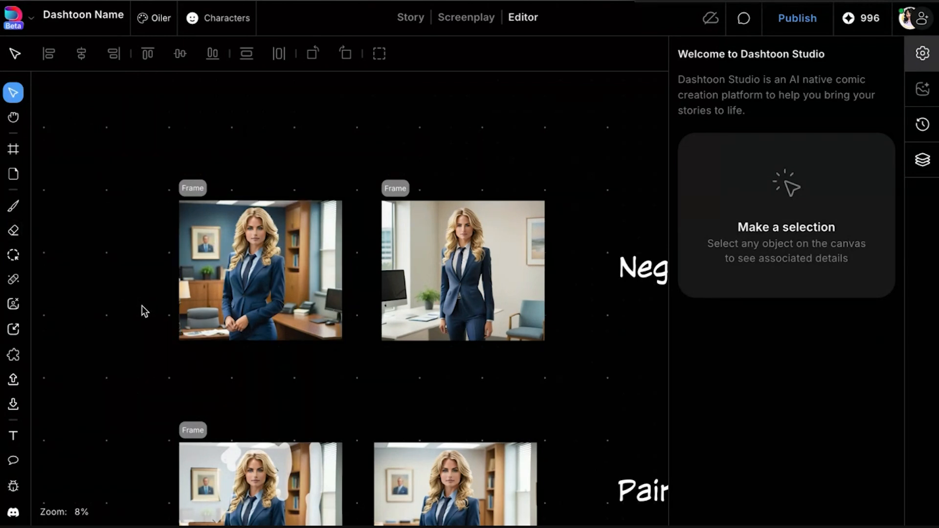
scroll(142, 311, down, 1)
scroll(243, 275, left, 10)
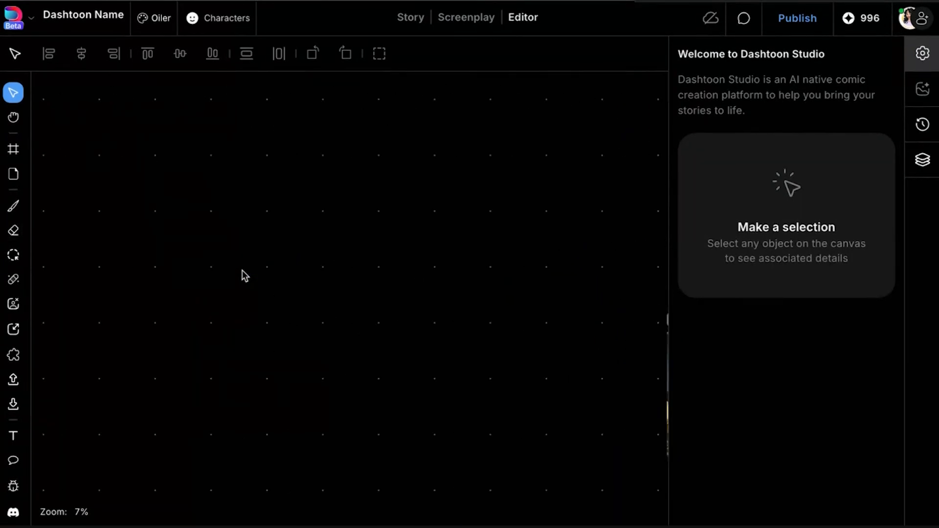
scroll(243, 274, down, 2)
scroll(243, 269, down, 3)
scroll(229, 244, up, 5)
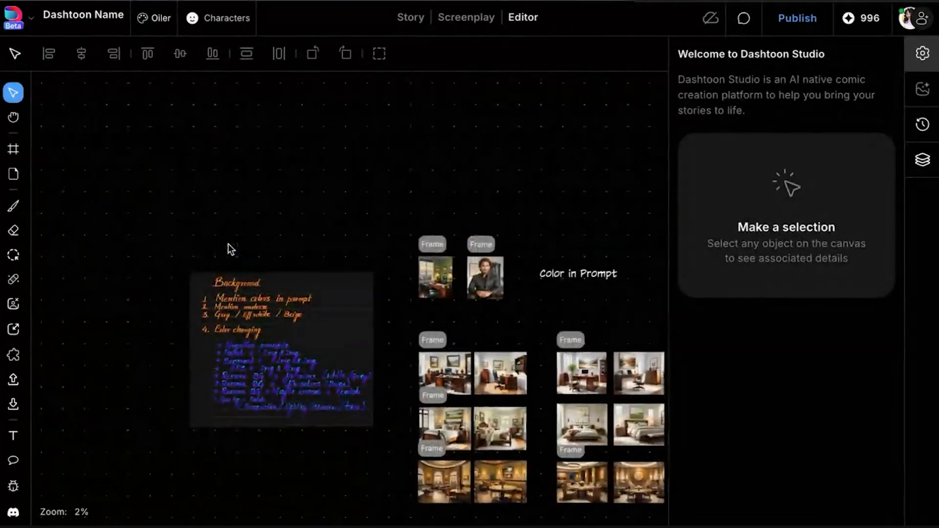
scroll(228, 245, up, 2)
scroll(230, 250, up, 1)
scroll(321, 478, down, 3)
scroll(321, 485, up, 2)
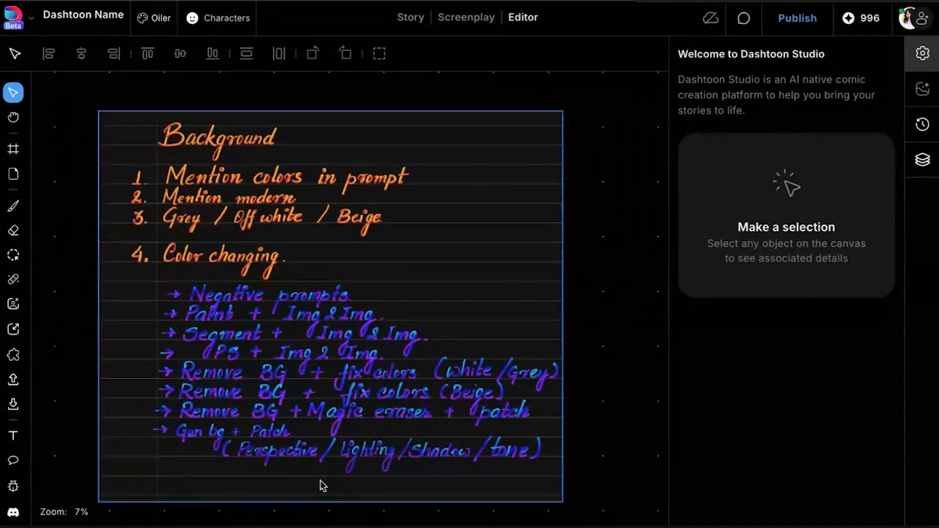
scroll(323, 486, up, 2)
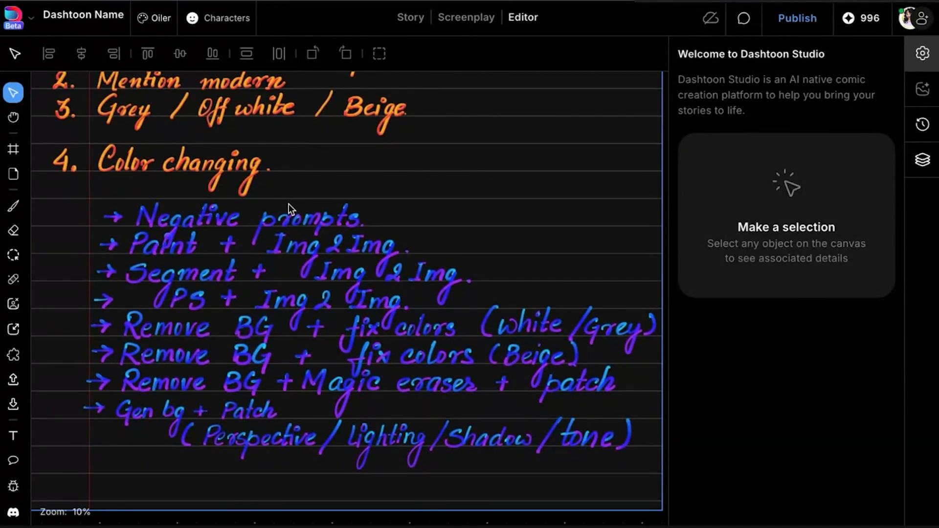
scroll(273, 522, down, 5)
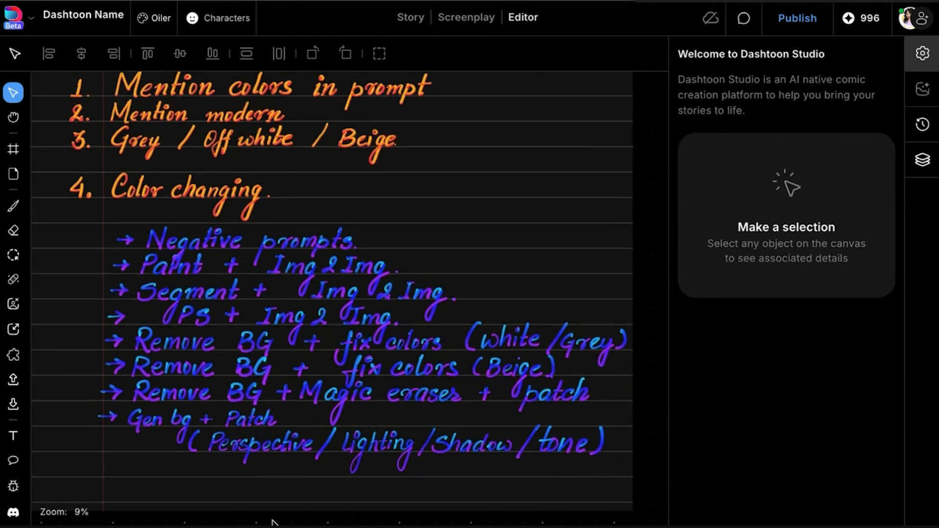
scroll(444, 418, up, 1)
scroll(443, 419, up, 3)
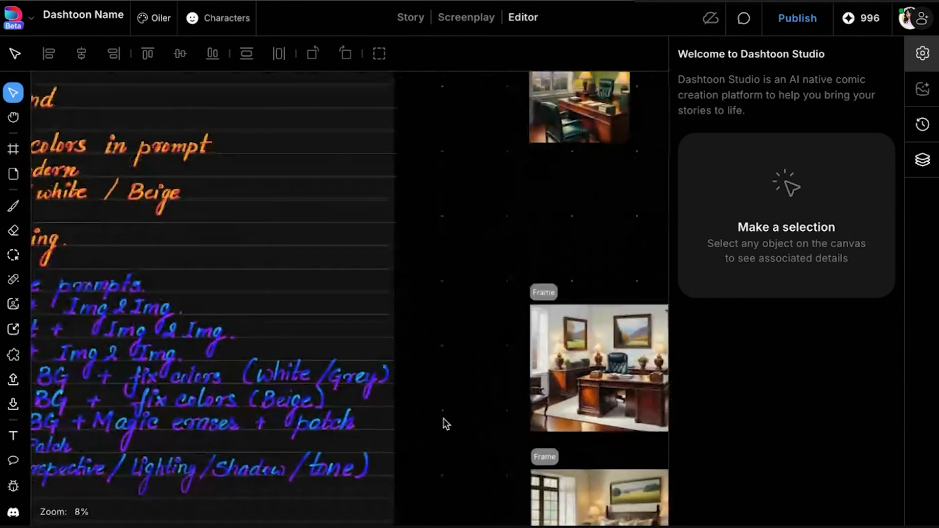
scroll(307, 340, down, 2)
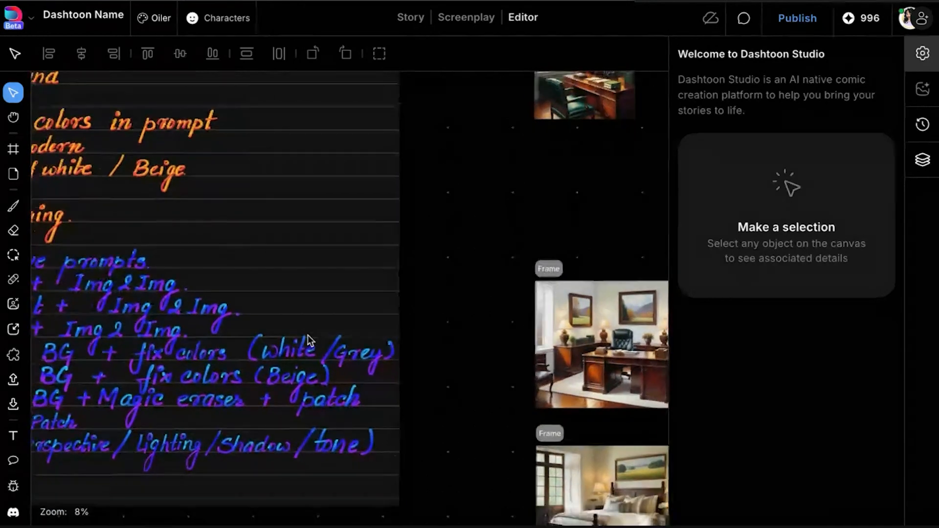
scroll(95, 307, left, 3)
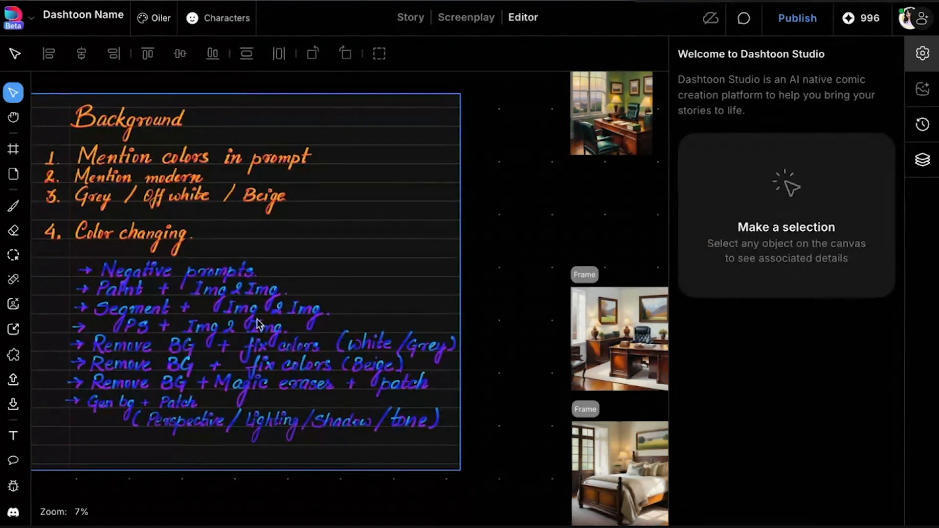
- Select the blue-walled office frame in the Negative Prompt example row
scroll(535, 367, down, 3)
scroll(535, 367, right, 3)
scroll(536, 369, down, 10)
scroll(536, 369, right, 3)
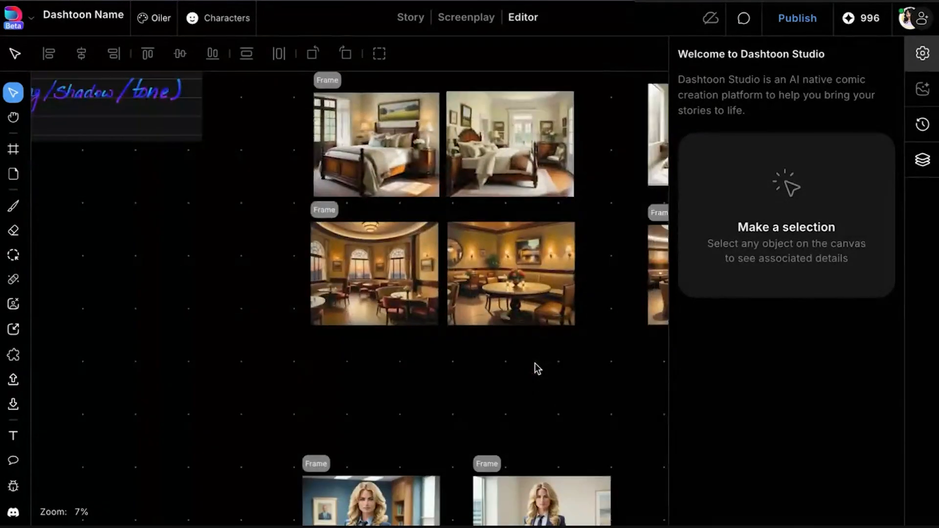
click(359, 210)
scroll(359, 211, up, 5)
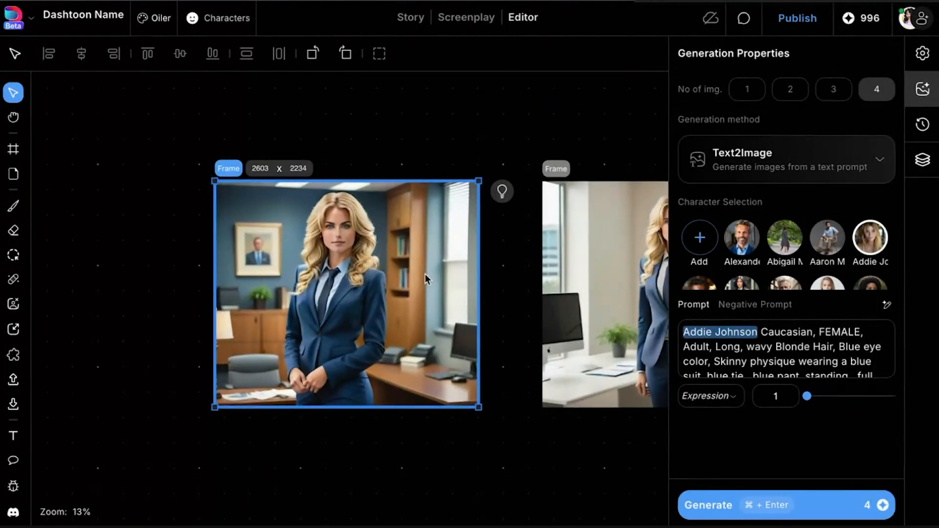
- Read the end of the frame's prompt and highlight the words "white modern office"
click(739, 361)
click(485, 163)
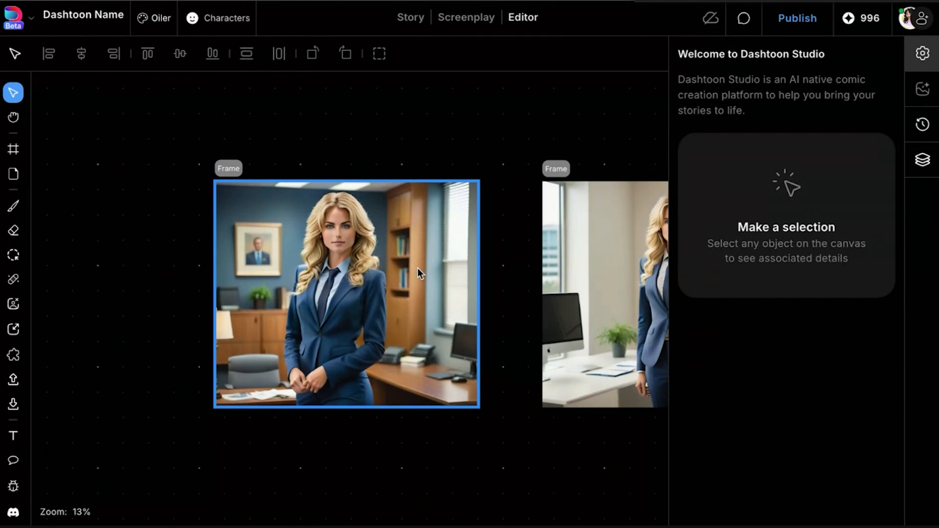
click(459, 199)
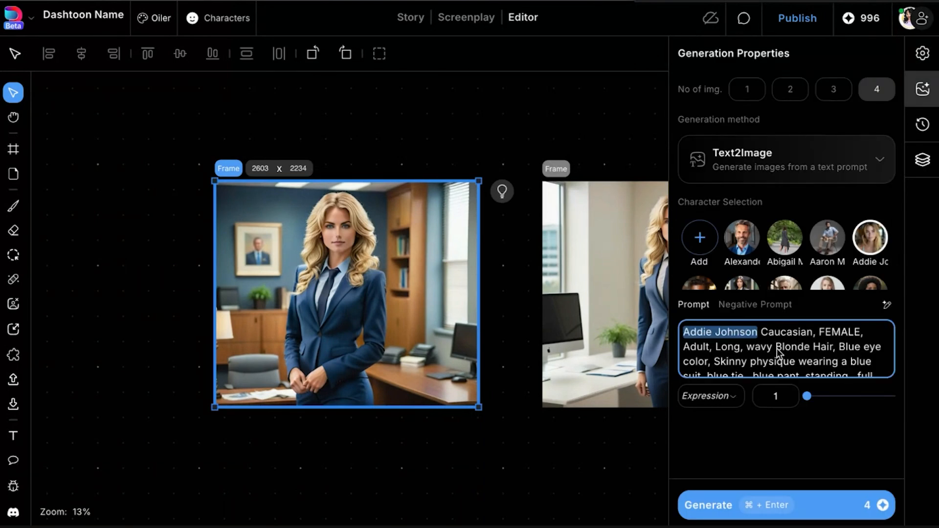
scroll(800, 350, down, 2)
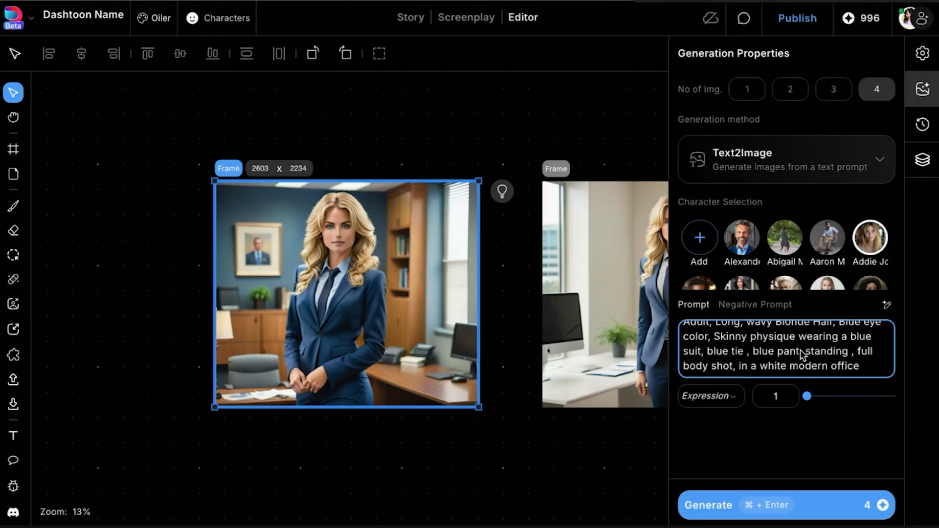
click(761, 367)
shift+click(855, 368)
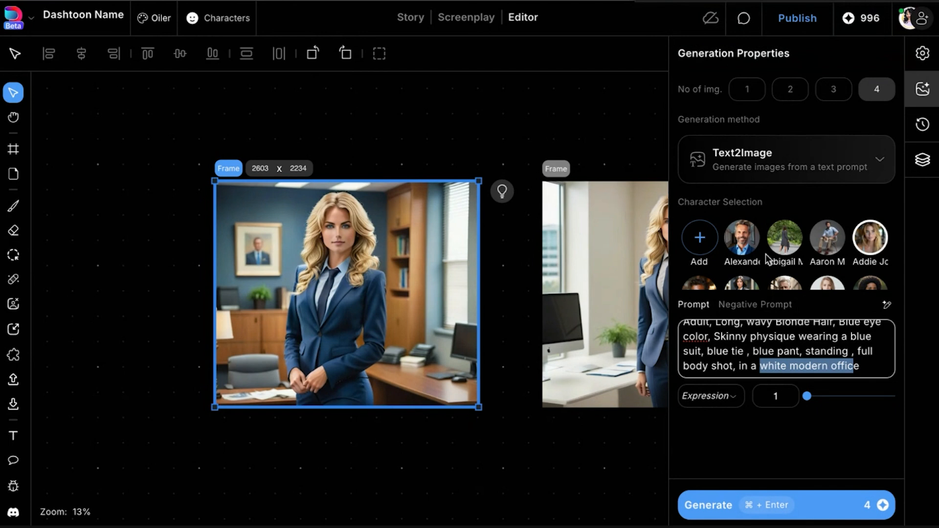
- Check the negative prompt of the blue-walled office frame and return to its main prompt
click(738, 304)
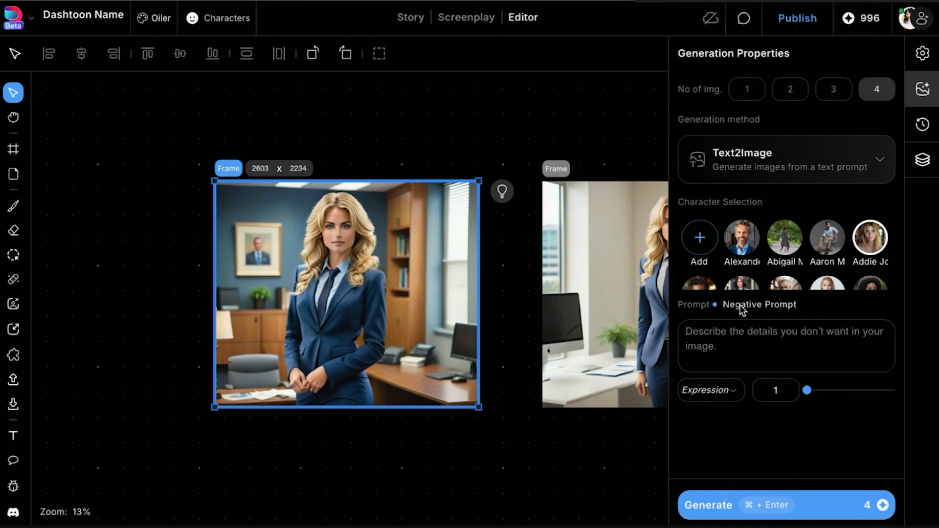
click(717, 334)
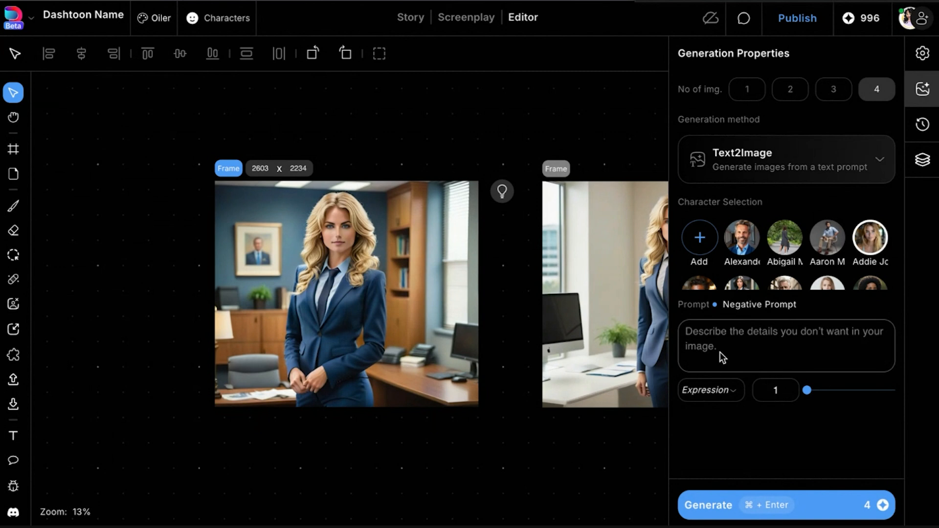
click(695, 303)
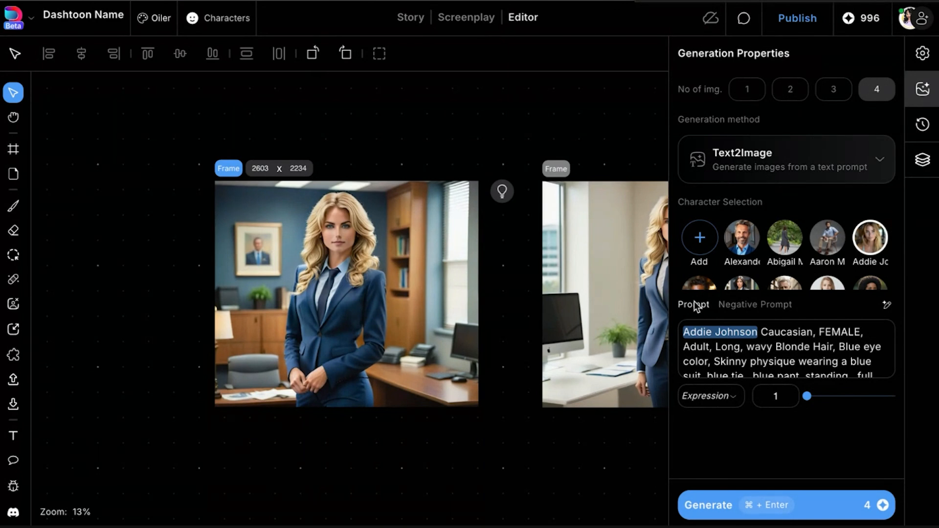
scroll(466, 243, right, 5)
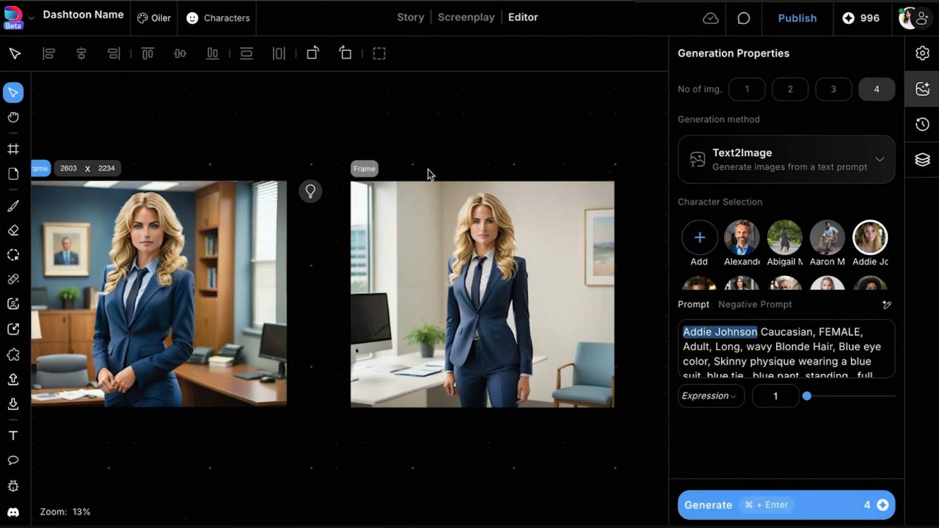
click(365, 177)
click(94, 110)
scroll(94, 111, down, 5)
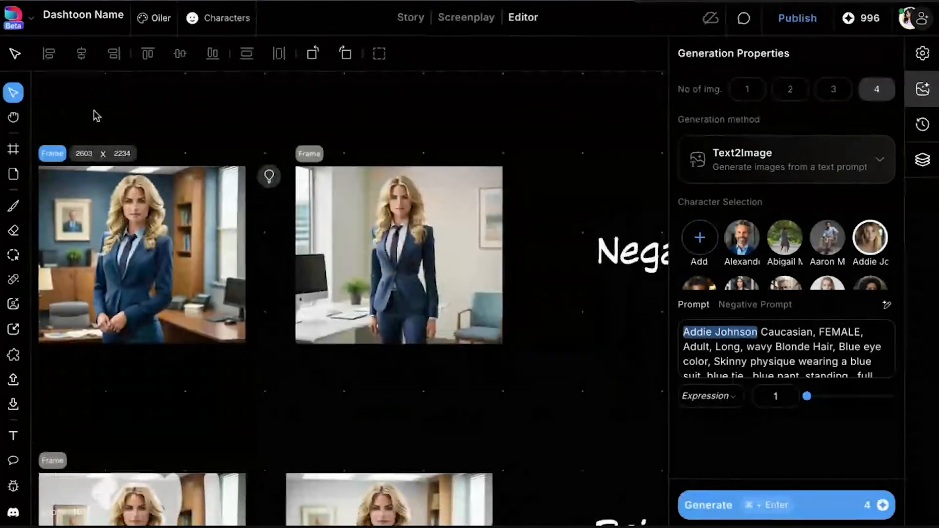
scroll(231, 239, up, 3)
scroll(231, 238, left, 3)
scroll(246, 255, down, 2)
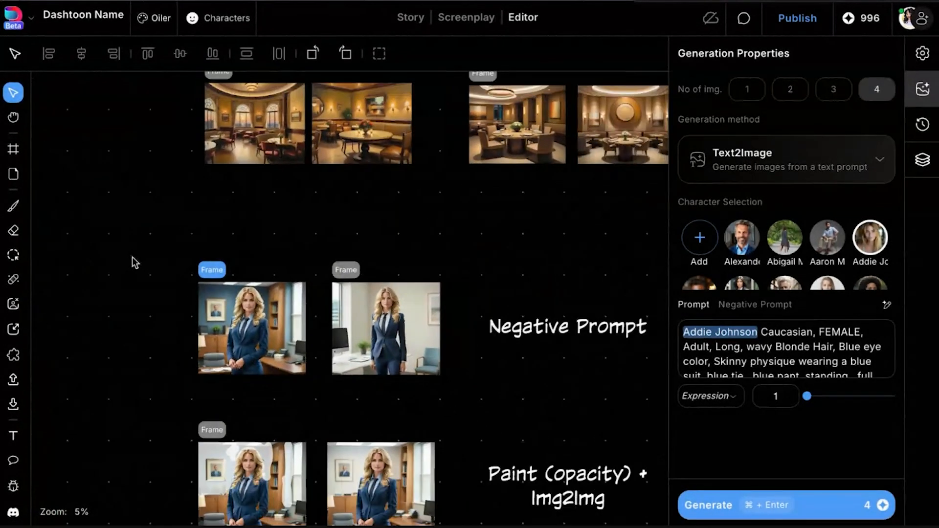
drag(134, 259, 386, 381)
key(super+z)
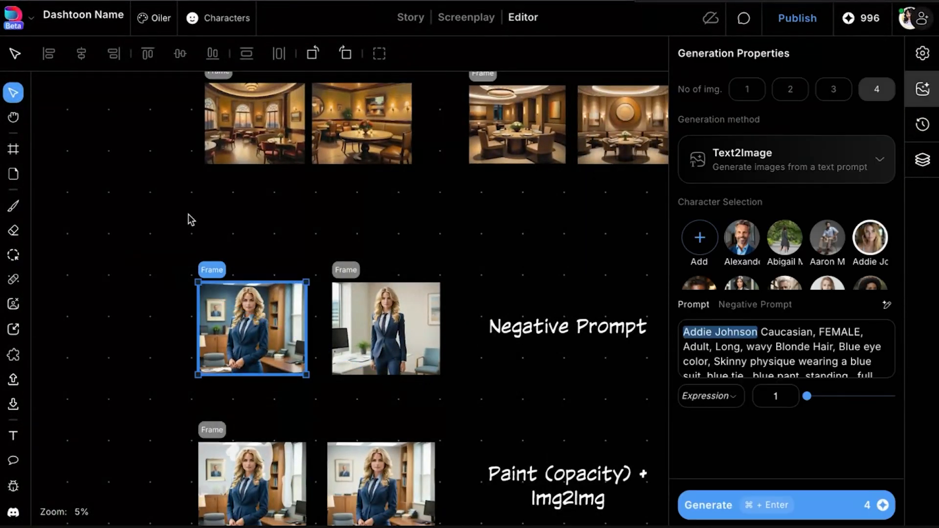
- Select the light-walled office frame in the Negative Prompt row and show its negative prompt
click(189, 215)
click(412, 296)
scroll(412, 295, up, 5)
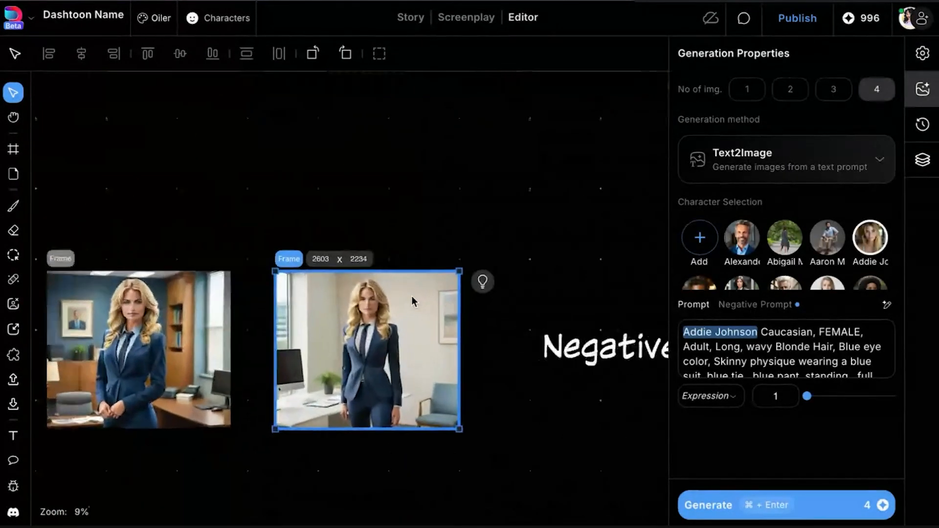
click(753, 304)
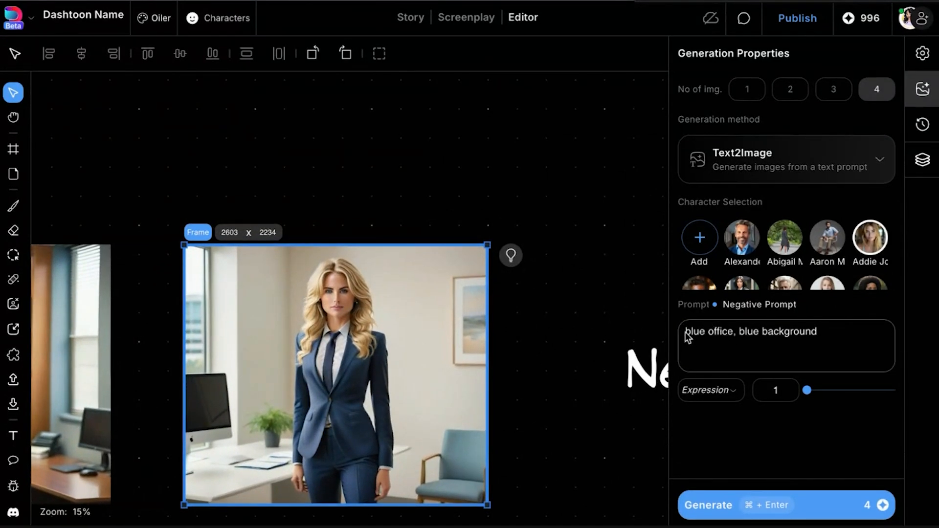
- Highlight the phrase "blue background" in the light-walled frame's negative prompt and deselect the frame
drag(685, 333, 832, 338)
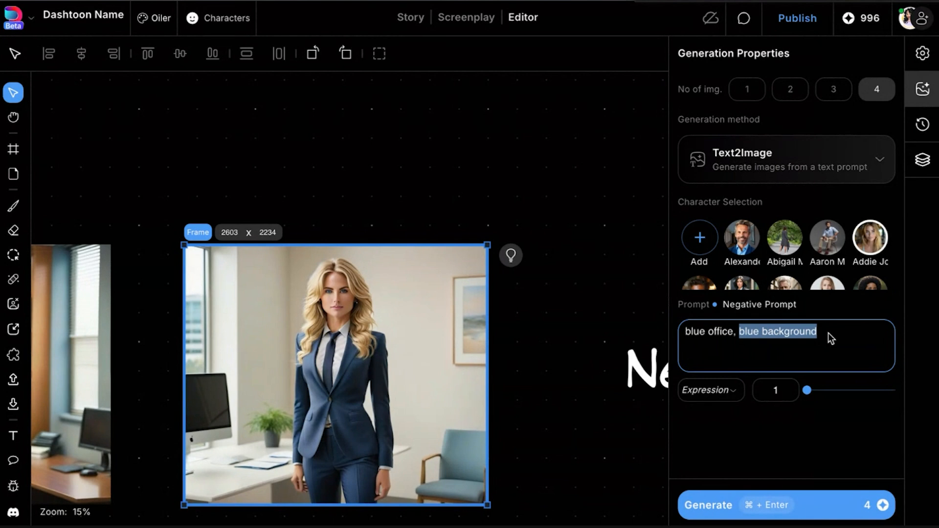
click(684, 331)
drag(818, 333, 737, 333)
click(505, 216)
scroll(509, 196, down, 3)
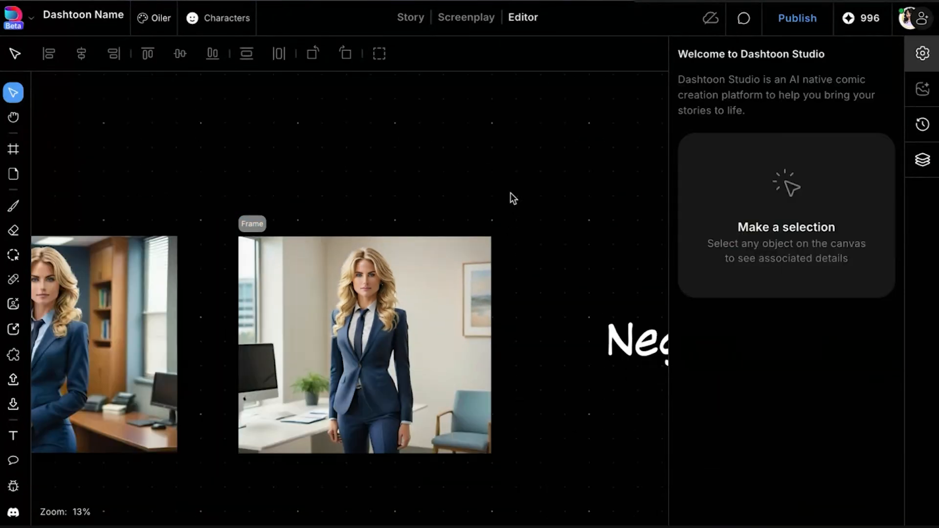
- Reselect the light-walled office frame, reopen its negative prompt and highlight the word "blue" before "office"
scroll(443, 362, down, 1)
scroll(447, 347, up, 2)
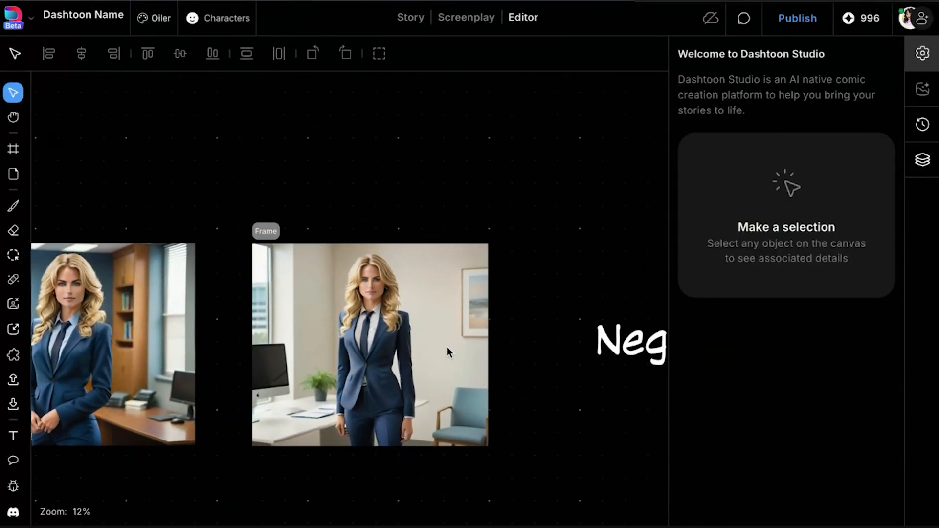
click(448, 348)
click(766, 304)
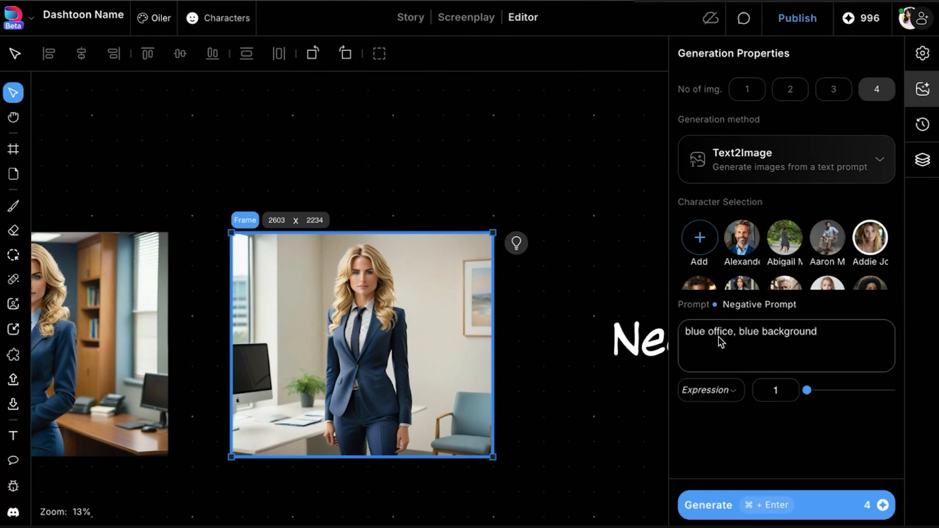
drag(706, 331, 699, 331)
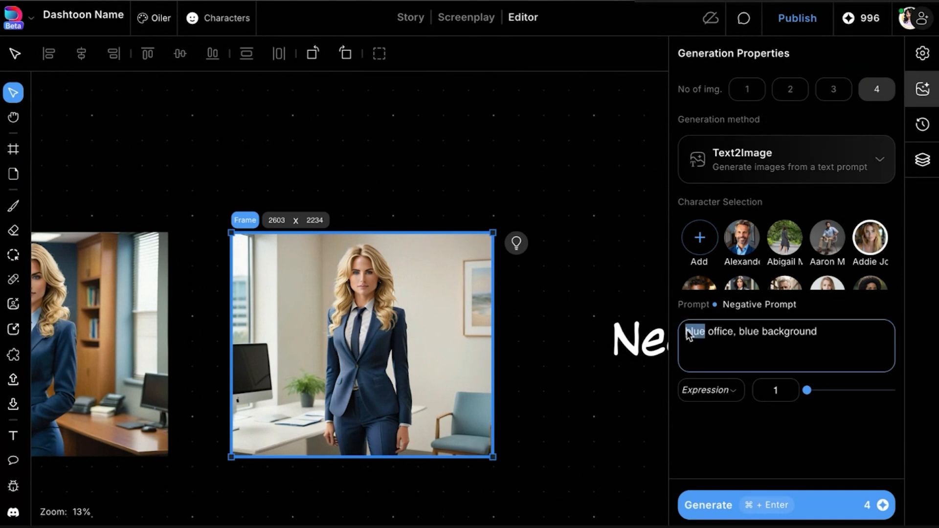
- Highlight the word "blue" again in the light-walled office frame's negative prompt and deselect the frame
click(722, 345)
drag(706, 331, 664, 333)
click(712, 339)
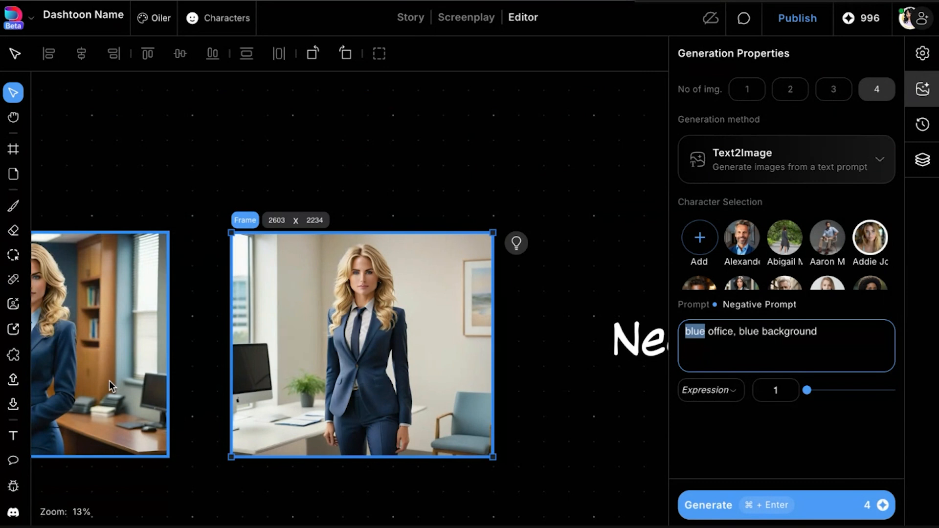
click(249, 199)
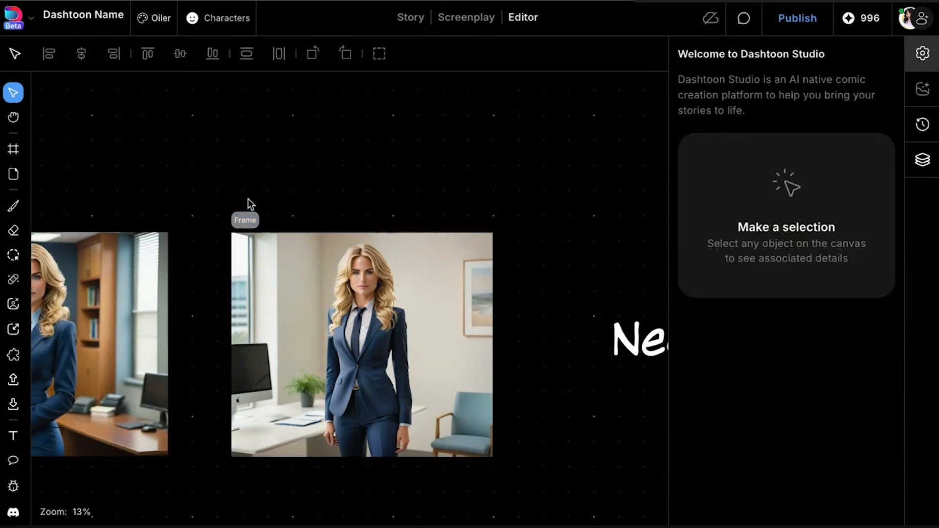
- Compare the two Negative Prompt office frames and return to the handwritten Background notes listing the color-changing methods
scroll(249, 198, down, 2)
scroll(315, 347, down, 2)
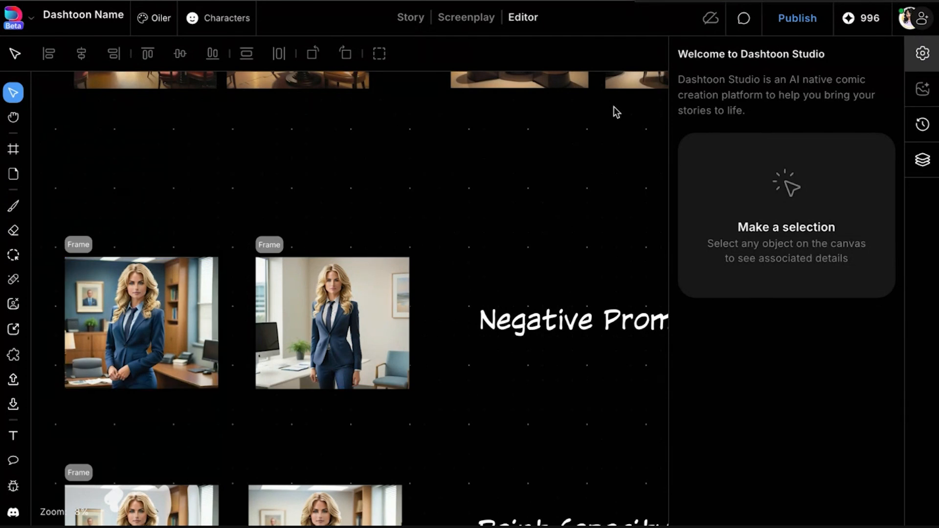
click(331, 321)
click(472, 206)
scroll(418, 294, left, 3)
scroll(419, 294, down, 1)
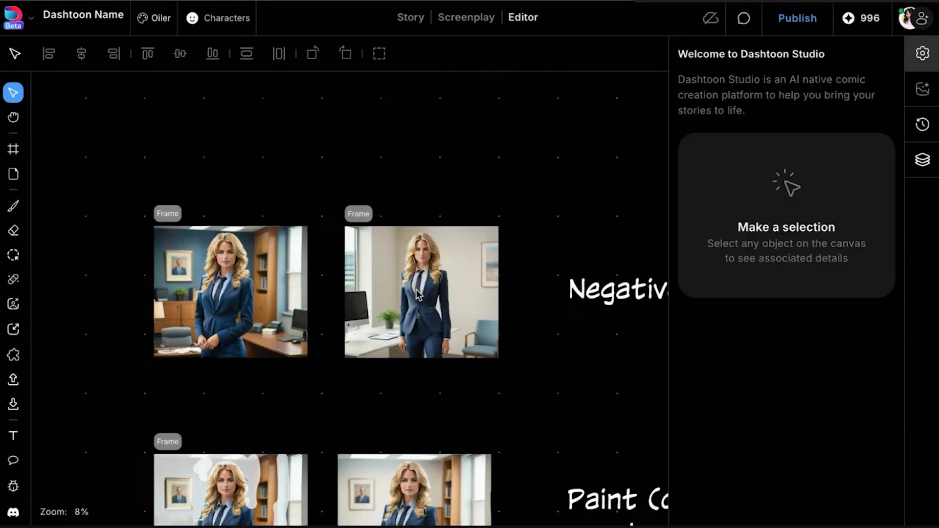
scroll(418, 294, right, 5)
scroll(418, 294, down, 3)
scroll(419, 294, up, 3)
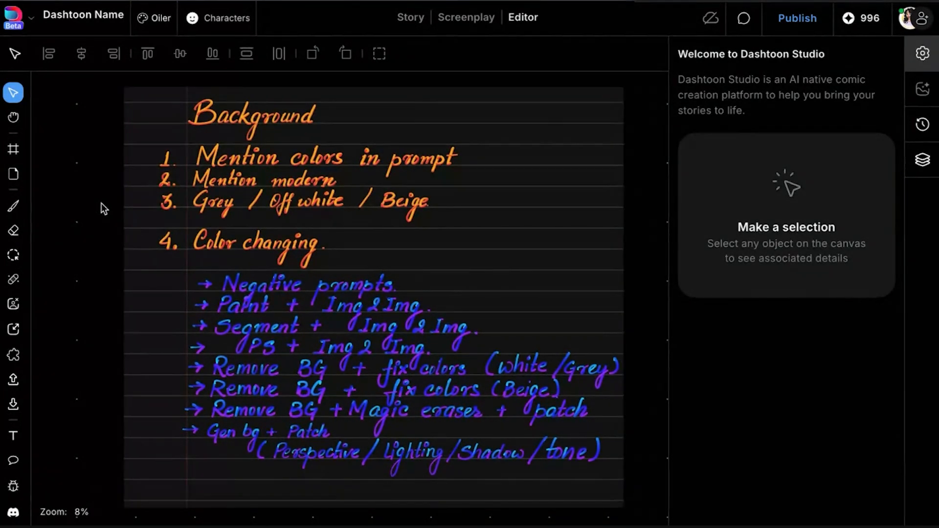
- Go to the Paint (opacity) + Img2Img row and view its example frames beneath the Negative Prompt pair
scroll(379, 394, right, 7)
scroll(379, 394, down, 5)
scroll(378, 389, down, 10)
scroll(378, 389, right, 6)
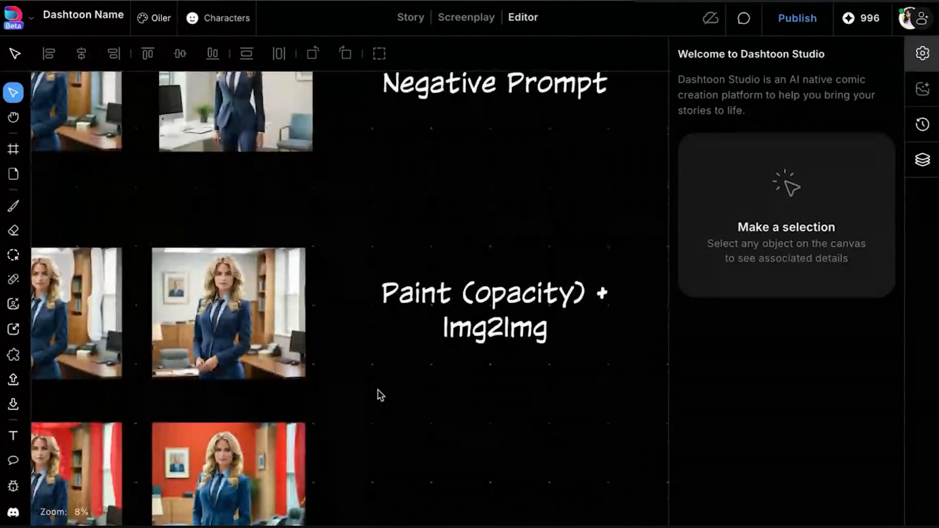
scroll(275, 372, left, 4)
scroll(239, 291, up, 4)
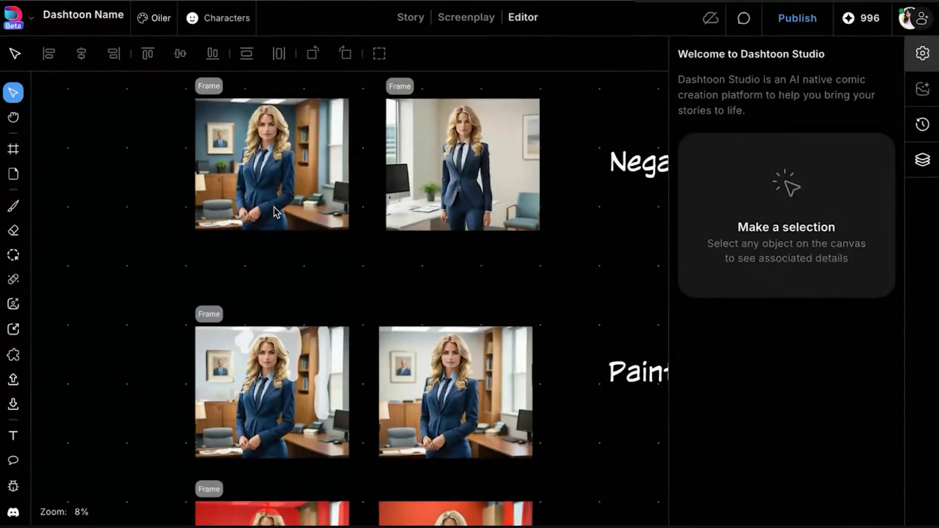
- Shift the blue-walled office frame in the Negative Prompt row slightly downward and undo the move
scroll(272, 212, up, 3)
drag(301, 175, 303, 266)
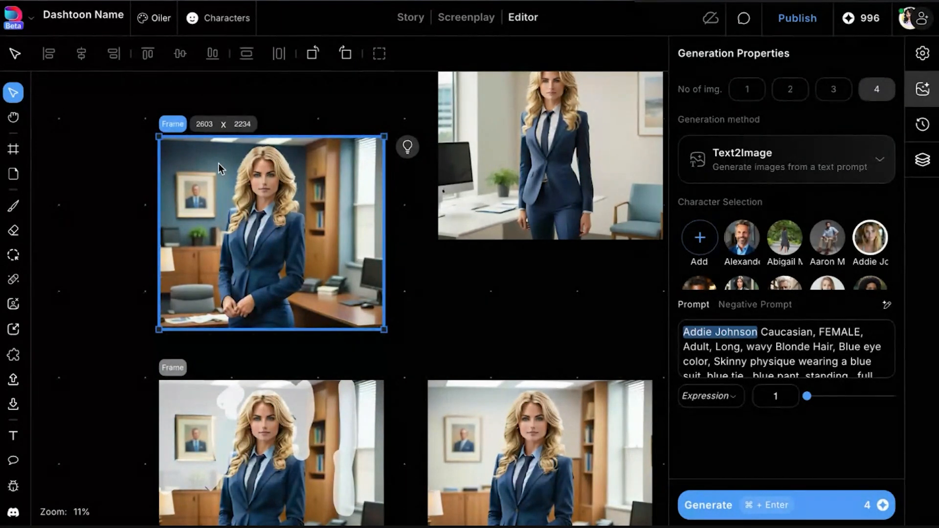
key(super+z)
- Choose the Brush and set its color to semi-transparent white, #ffffffb0
scroll(386, 316, up, 1)
scroll(386, 316, down, 3)
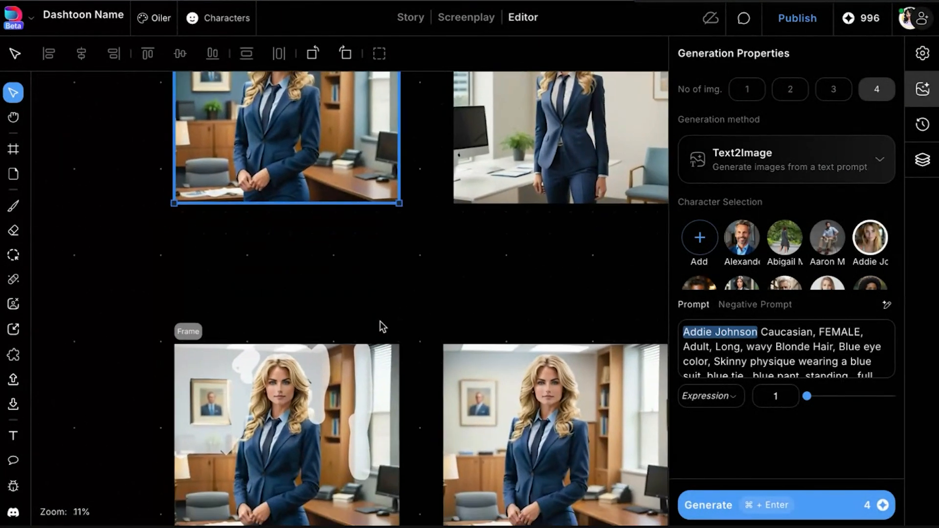
click(13, 206)
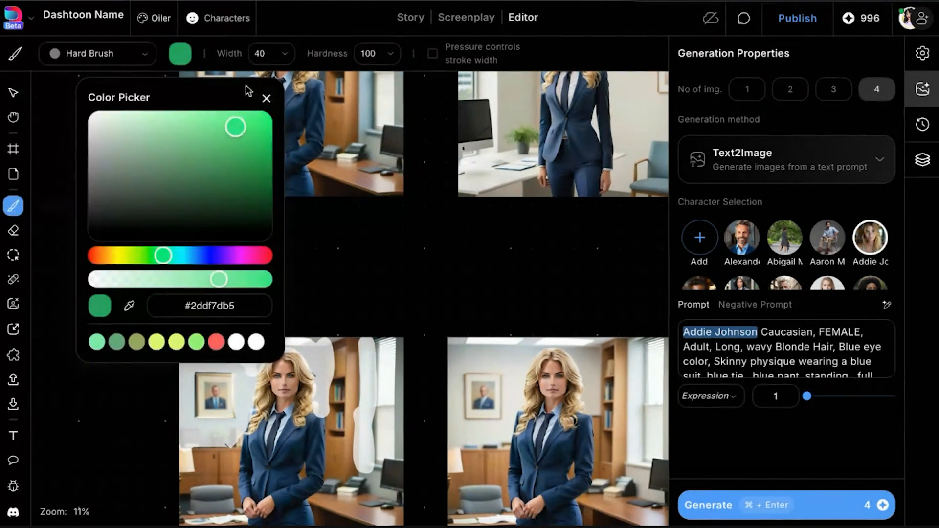
drag(235, 126, 58, 111)
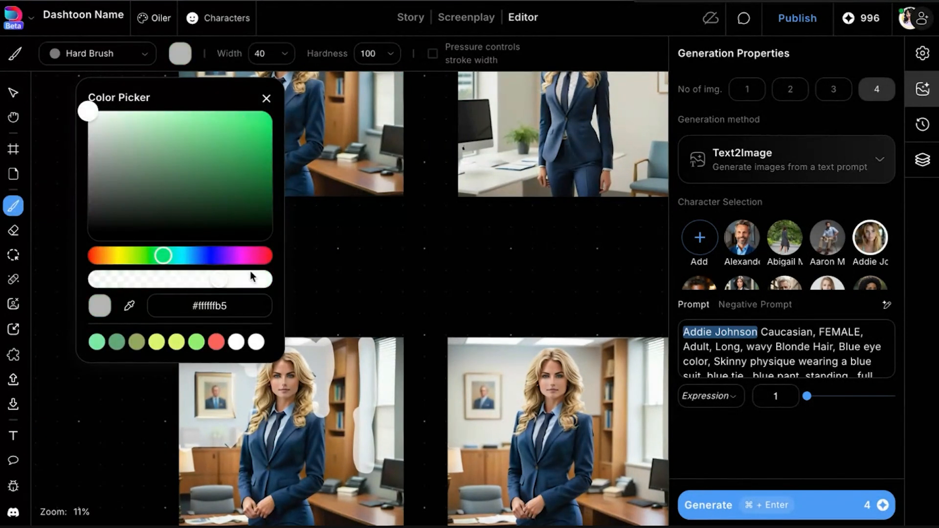
mouse_move(219, 280)
mouse_down()
mouse_move(244, 284)
mouse_move(216, 281)
mouse_up()
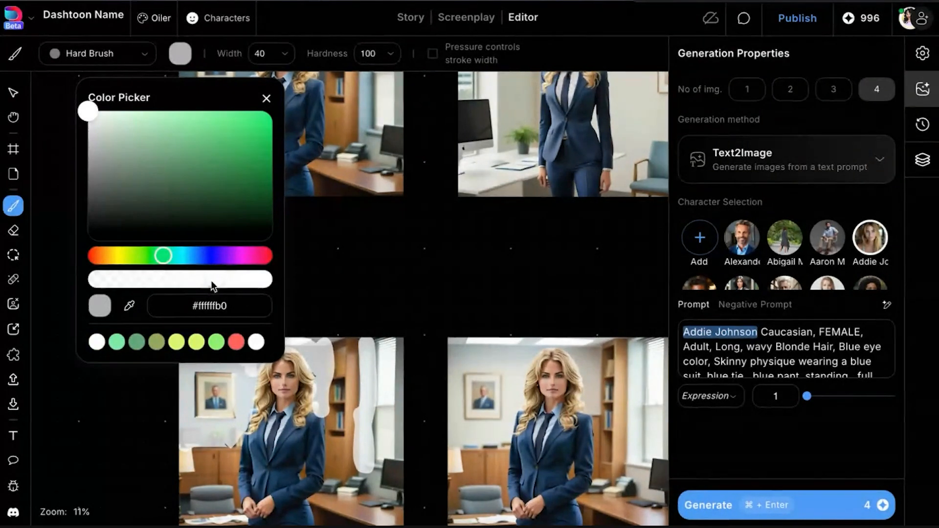
click(267, 99)
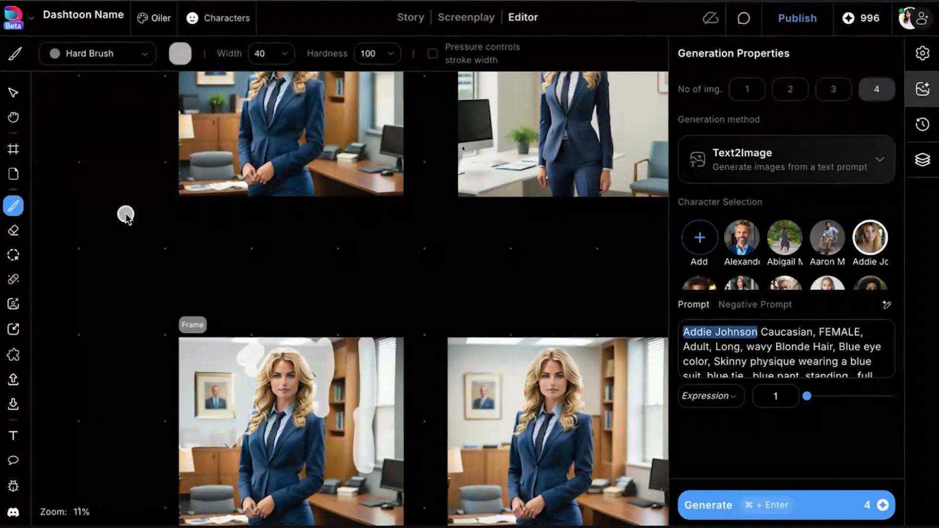
- Select the white-painted office frame in the Paint row and review its Image2Image generation settings
click(13, 93)
scroll(325, 221, down, 3)
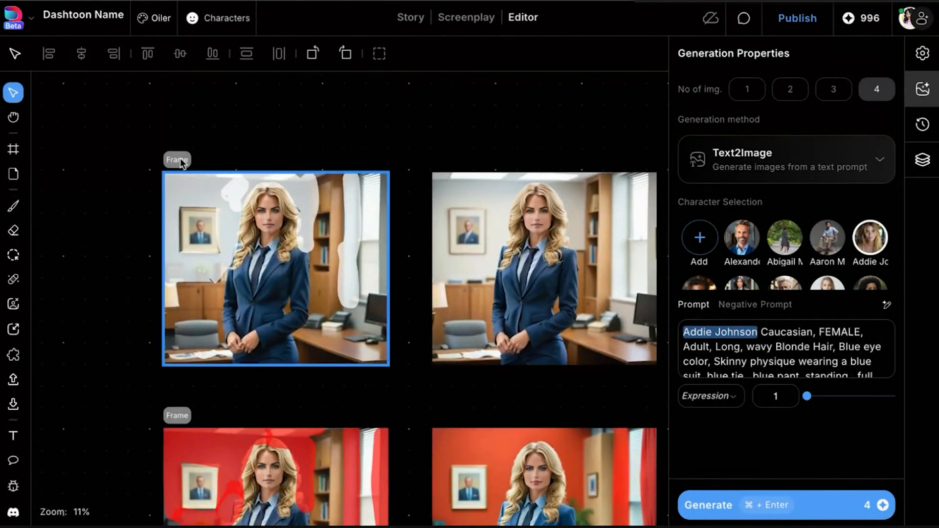
click(181, 163)
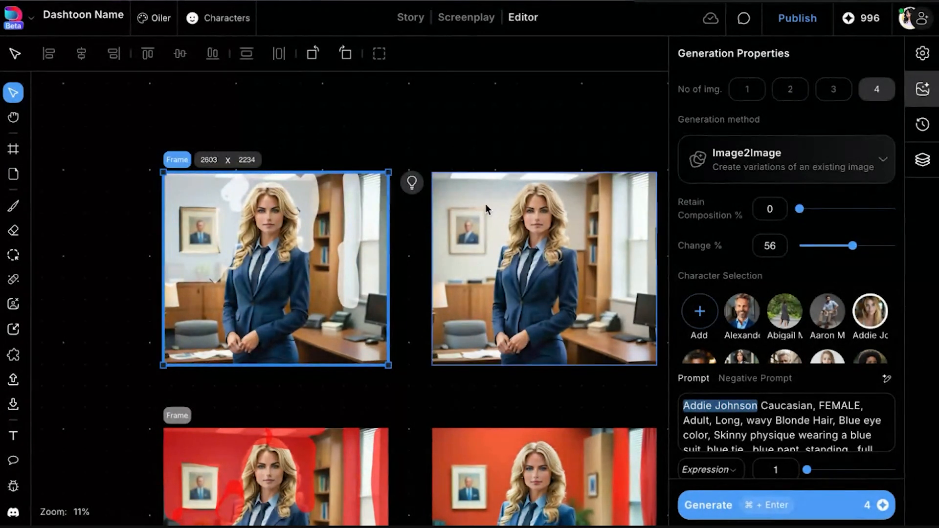
drag(195, 181, 175, 197)
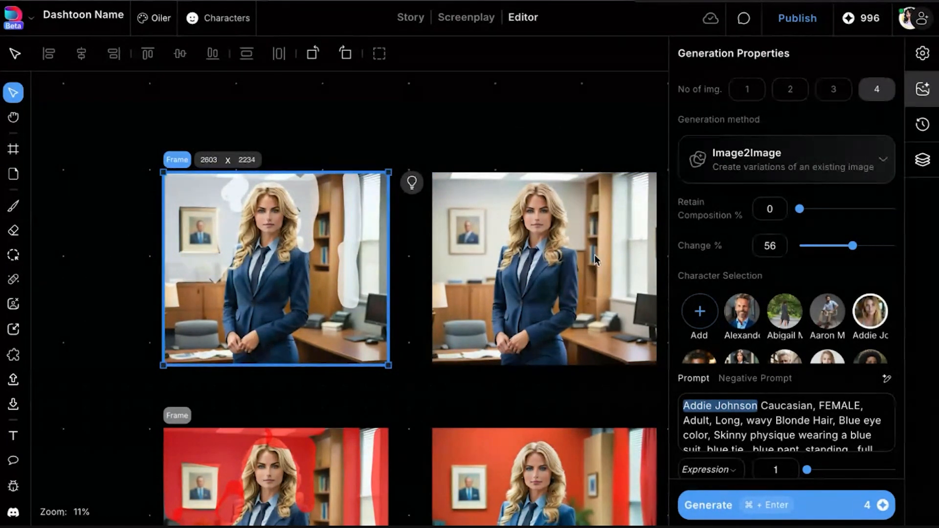
- Compare the white-painted frame and its Img2Img result with the Negative Prompt frames and the red-painted examples
scroll(609, 233, up, 3)
scroll(609, 232, right, 2)
scroll(538, 240, down, 3)
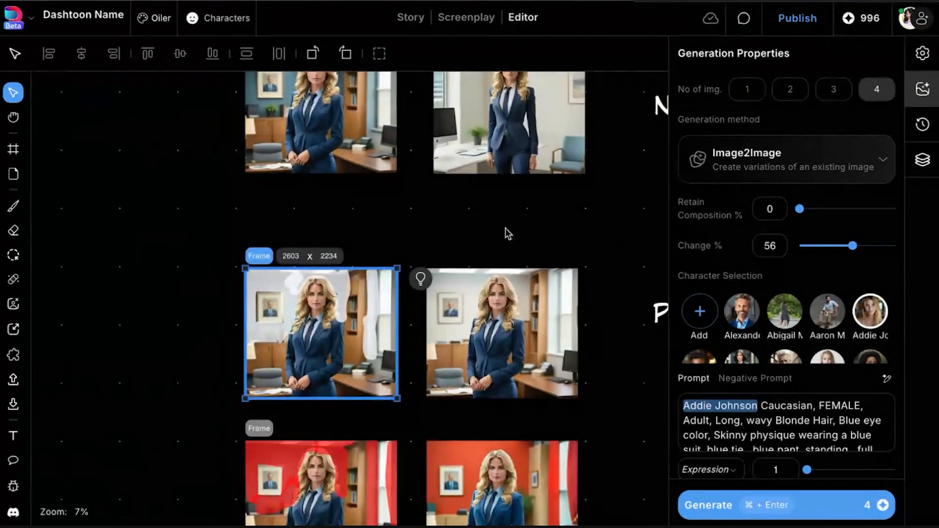
scroll(505, 233, up, 2)
scroll(505, 233, right, 1)
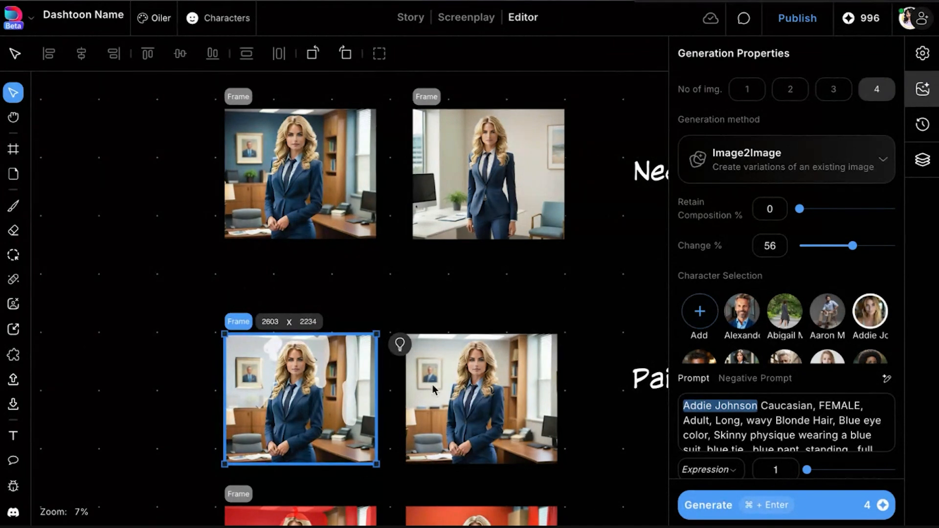
scroll(440, 411, down, 5)
scroll(442, 412, down, 2)
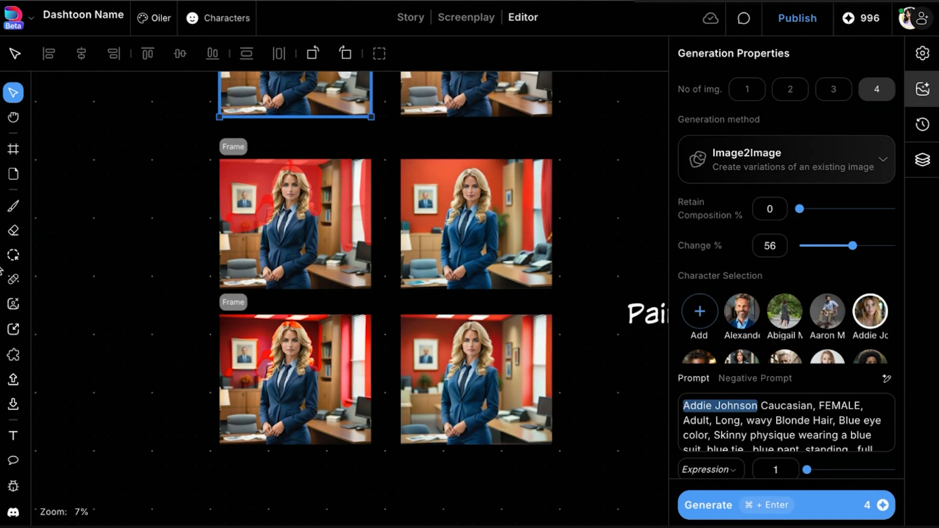
- Set the Brush color to dark red #691313 and lower its opacity to make it semi-transparent
click(13, 210)
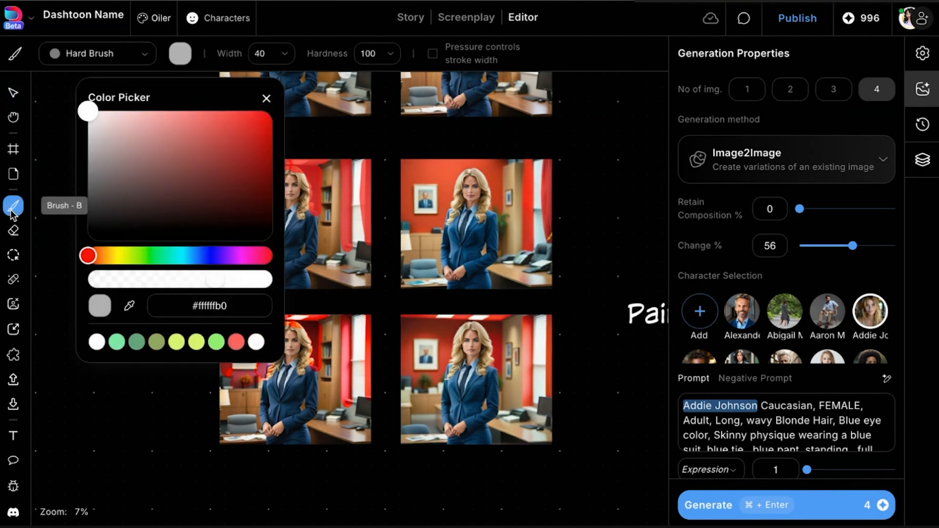
click(267, 100)
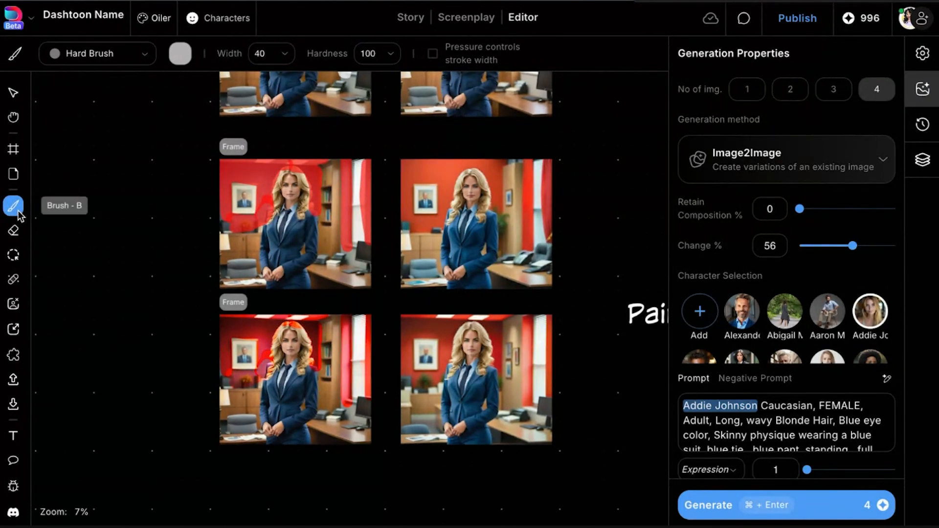
click(181, 58)
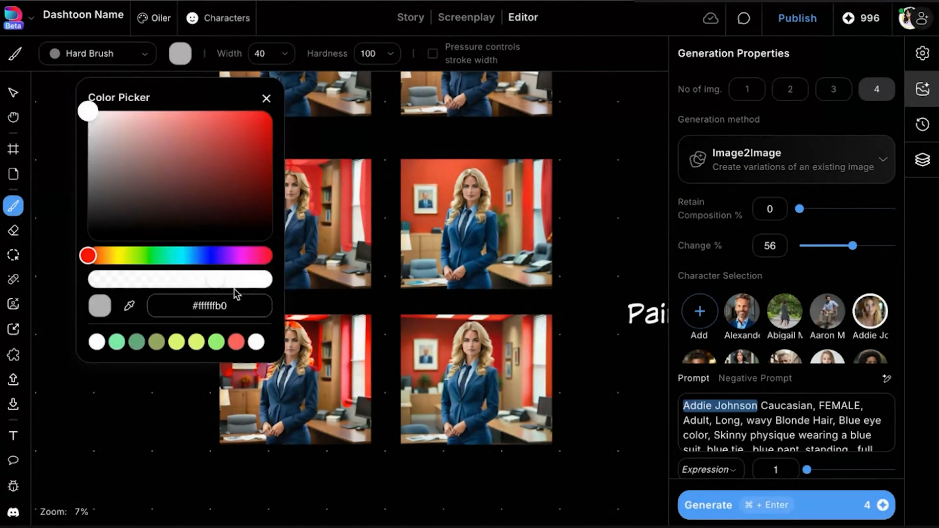
drag(218, 284, 272, 280)
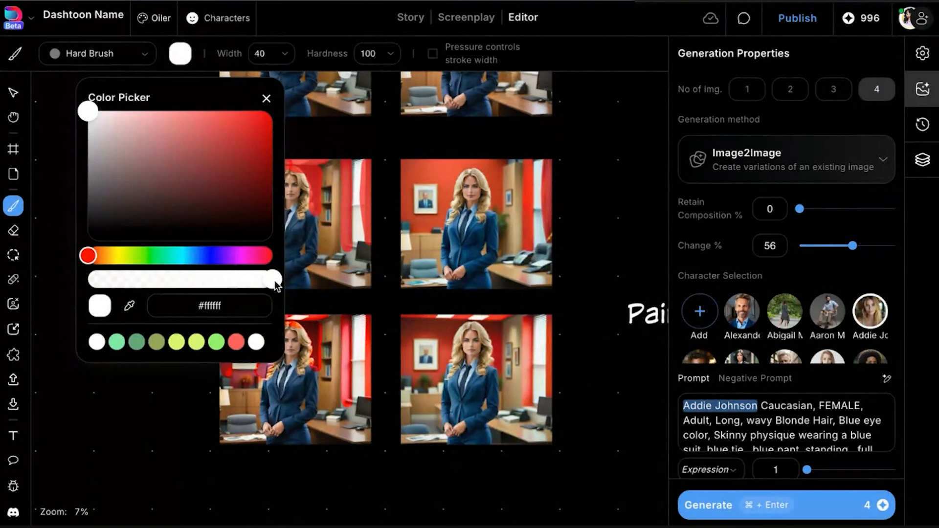
drag(216, 187, 238, 185)
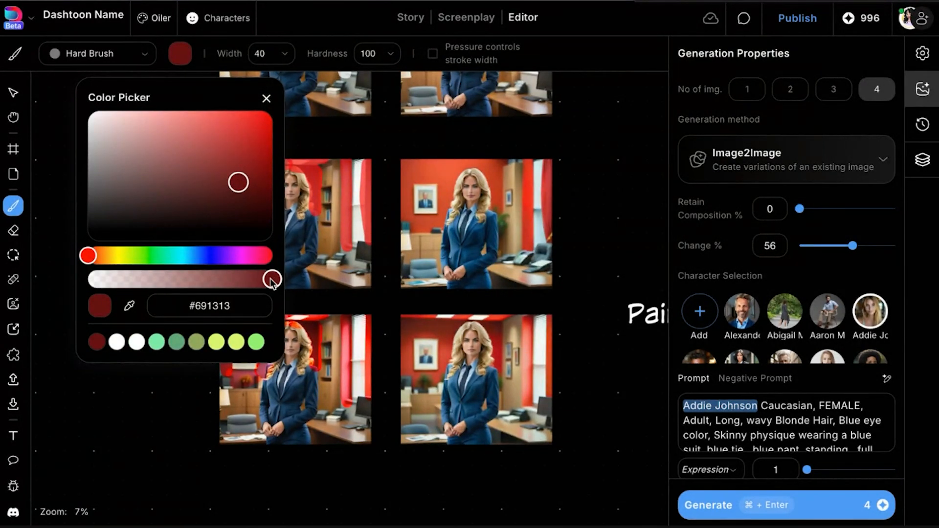
drag(272, 280, 212, 281)
click(266, 99)
- Select the white-painted office frame, then the Img2Img result image beside it
scroll(263, 102, up, 3)
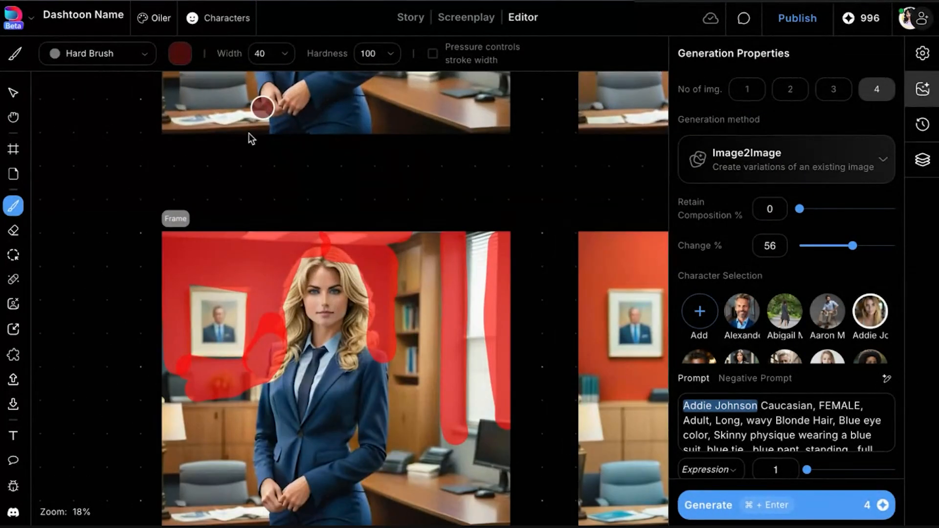
scroll(83, 119, up, 3)
click(13, 93)
click(266, 207)
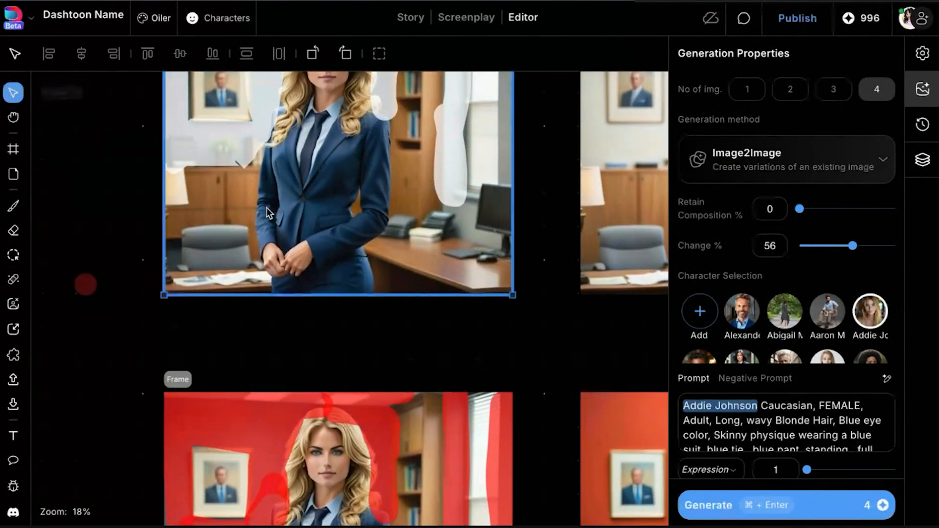
scroll(364, 228, up, 2)
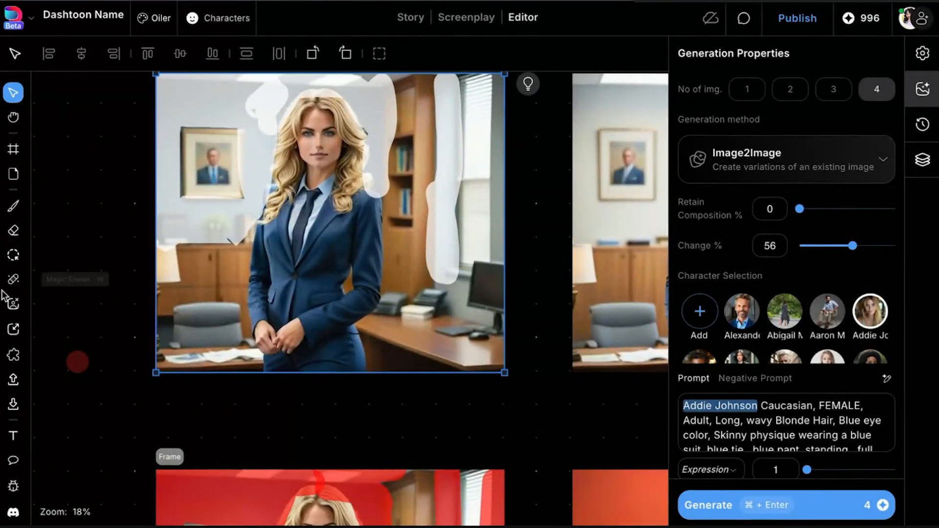
scroll(134, 251, right, 5)
click(538, 247)
scroll(539, 244, right, 6)
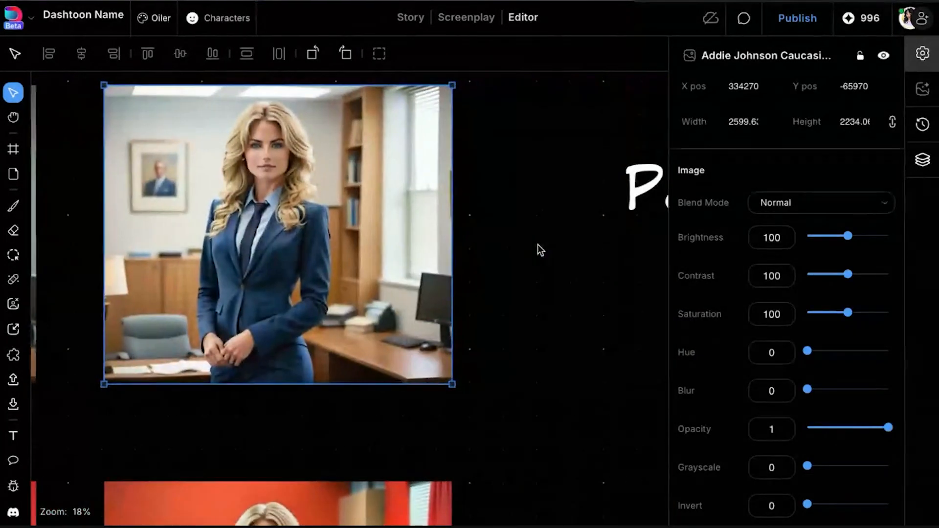
scroll(336, 309, up, 2)
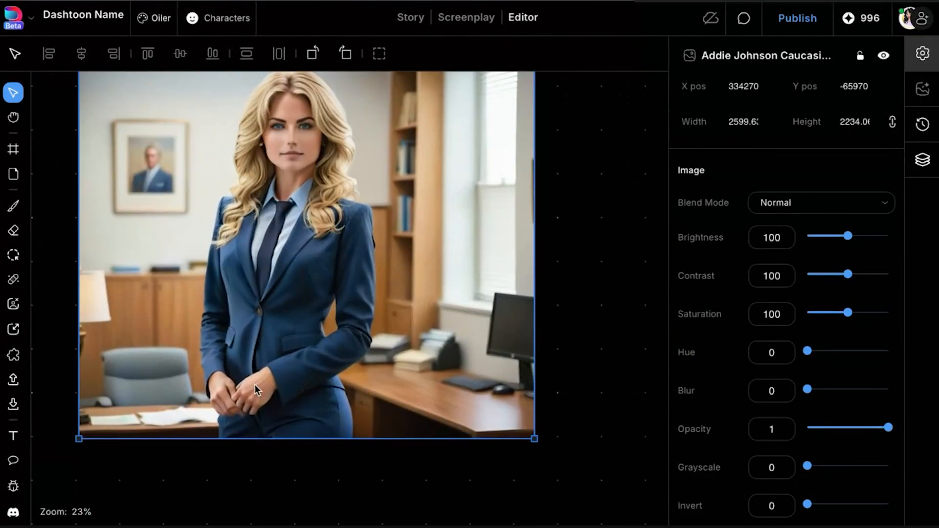
- Paint over the woman's suit in the Img2Img result with fully opaque dark red #691313 and undo the stroke
click(13, 205)
drag(213, 279, 272, 280)
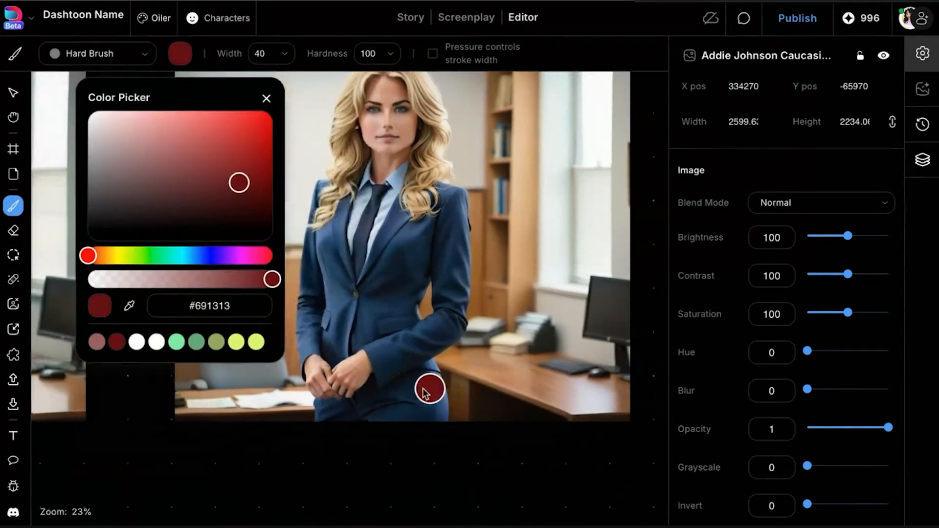
mouse_move(386, 243)
mouse_down()
mouse_move(362, 325)
mouse_move(354, 292)
mouse_move(344, 314)
mouse_move(354, 396)
mouse_move(365, 352)
mouse_up()
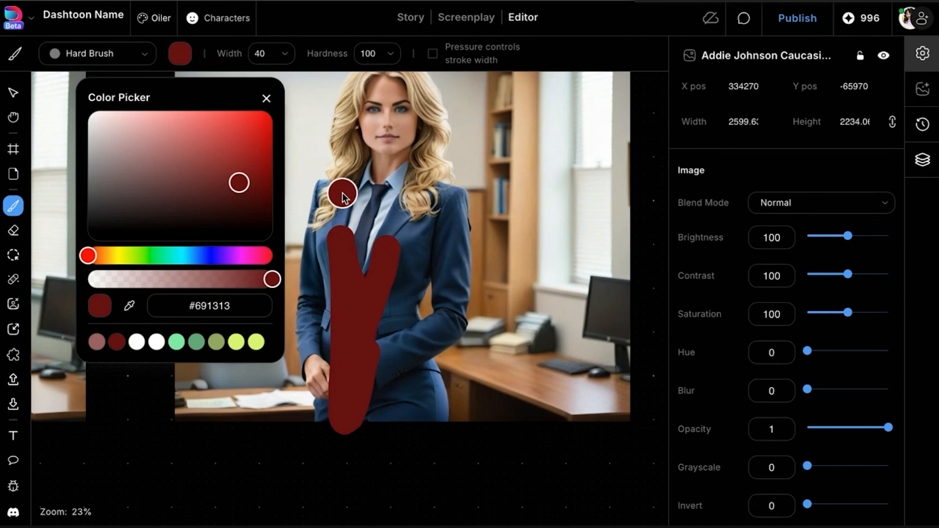
click(266, 98)
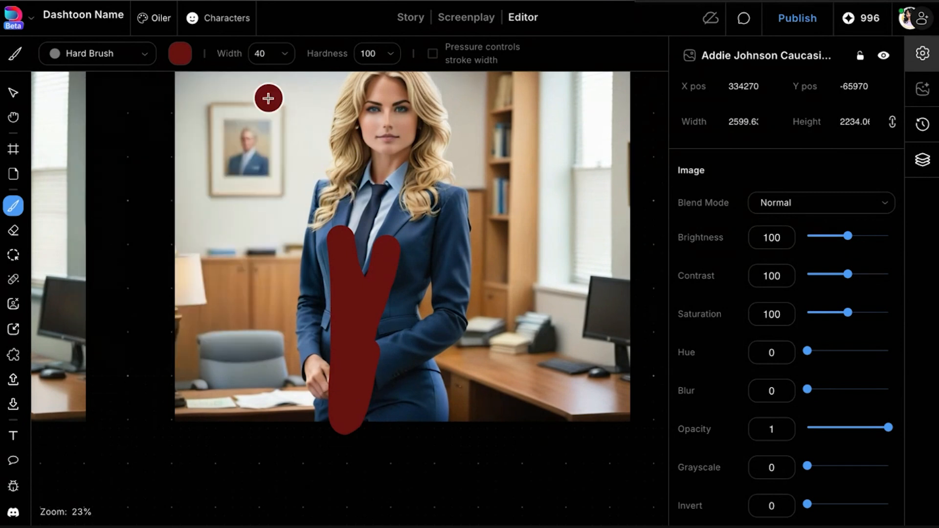
key(ctrl+z)
- Lower the dark red brush's opacity and paint translucent strokes over the woman's suit and hands
click(180, 54)
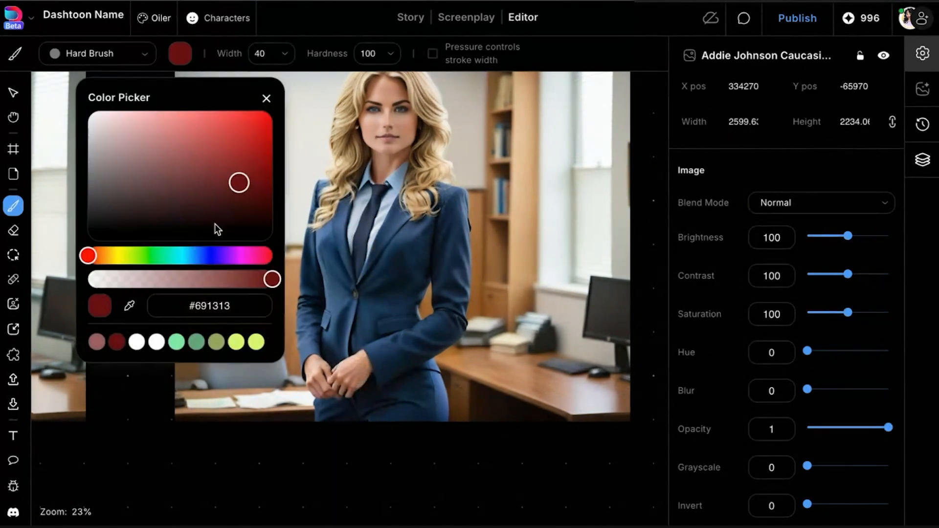
click(208, 280)
click(266, 98)
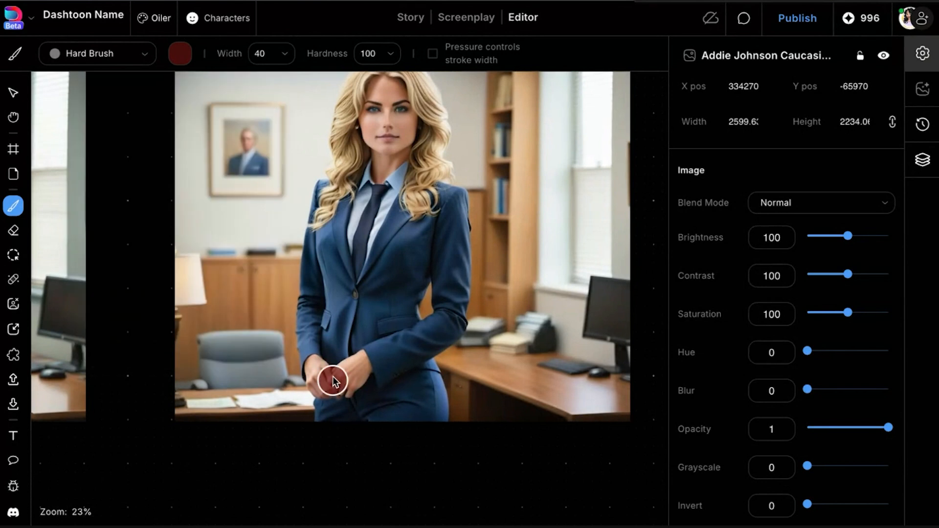
mouse_move(337, 314)
mouse_down()
mouse_move(338, 390)
mouse_move(348, 395)
mouse_move(356, 295)
mouse_move(366, 442)
mouse_move(385, 279)
mouse_move(405, 452)
mouse_up()
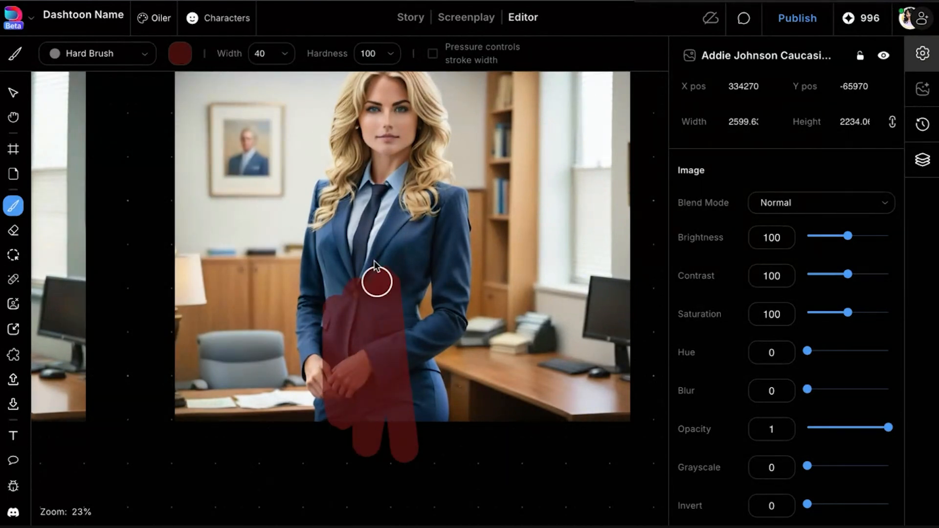
- Delete the translucent dark red strokes painted over the woman's suit in the Img2Img result beside the white-painted frame
scroll(362, 307, up, 5)
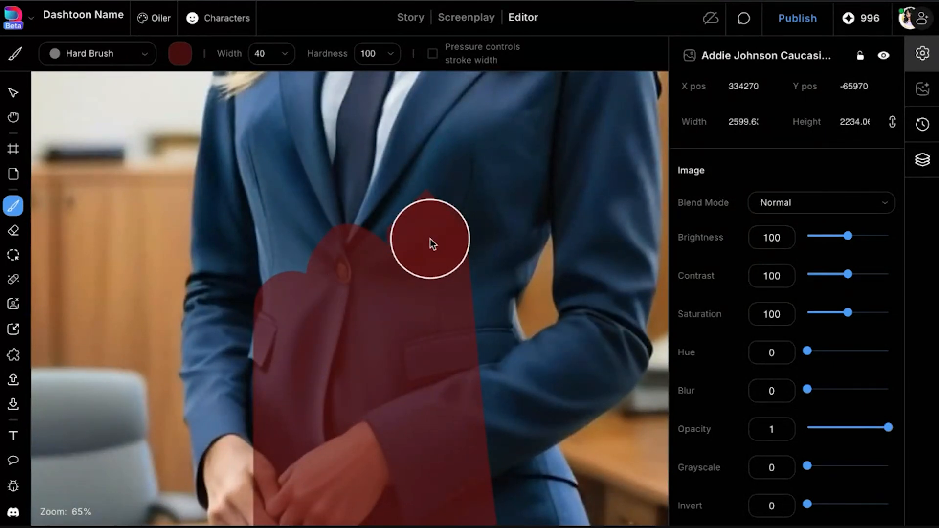
scroll(430, 239, down, 5)
scroll(430, 239, down, 3)
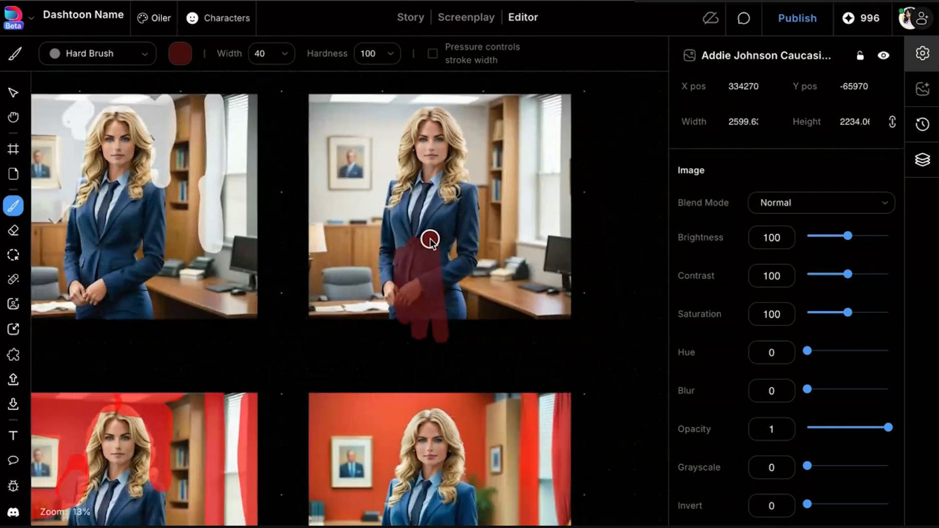
click(21, 90)
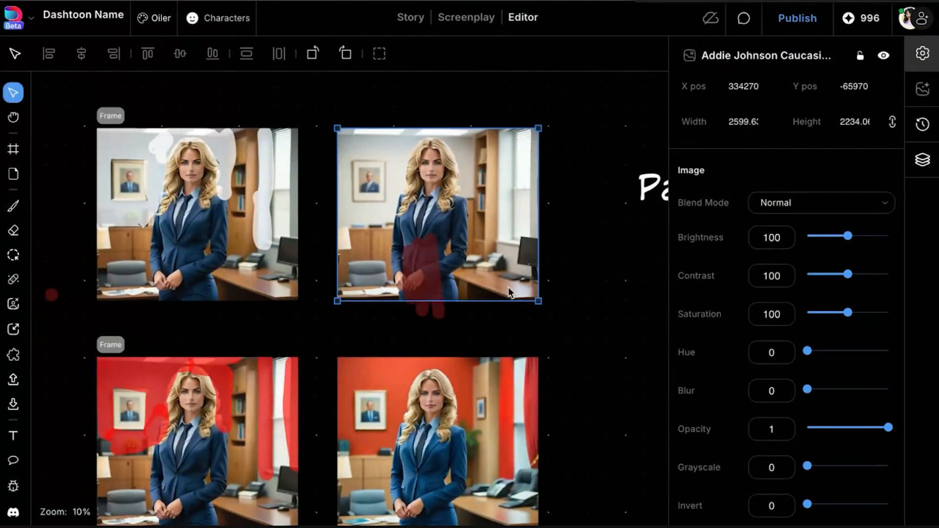
click(440, 317)
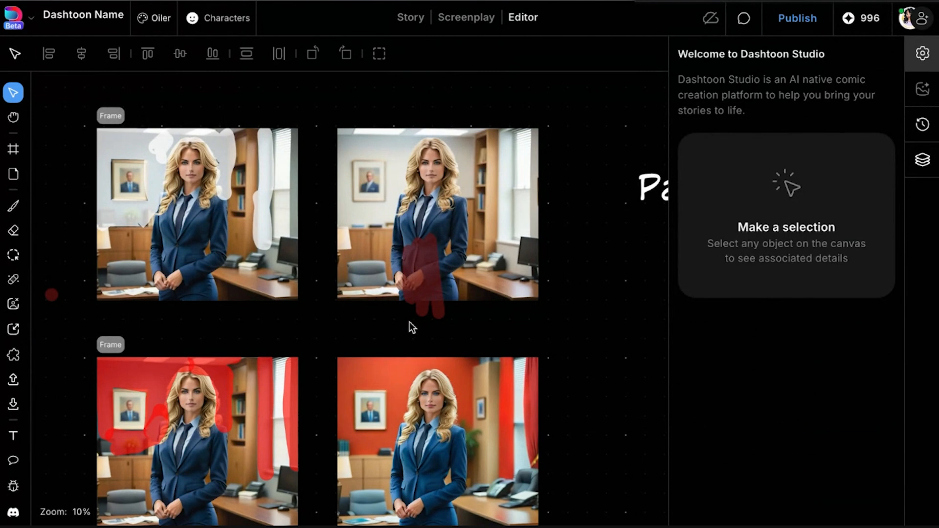
click(442, 309)
key(Delete)
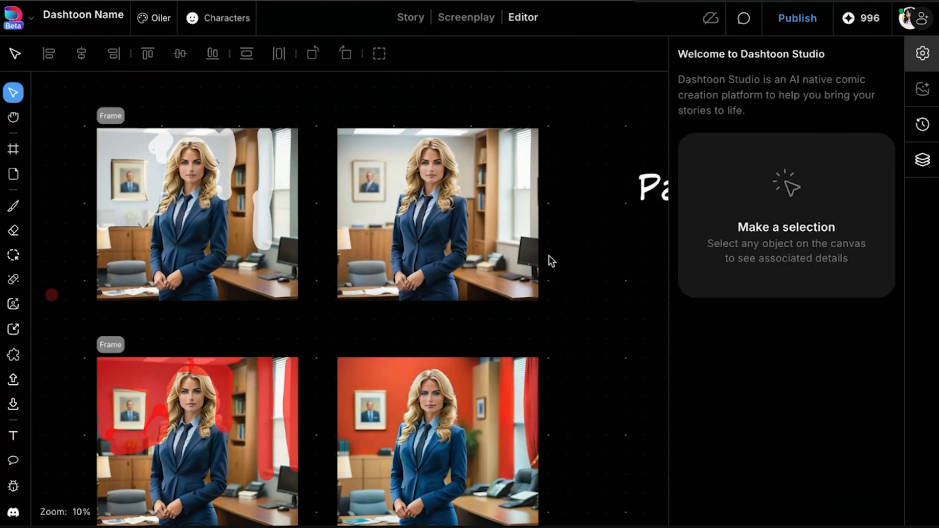
- Select the white-painted office frame to view its Image2Image generation properties
scroll(421, 328, down, 5)
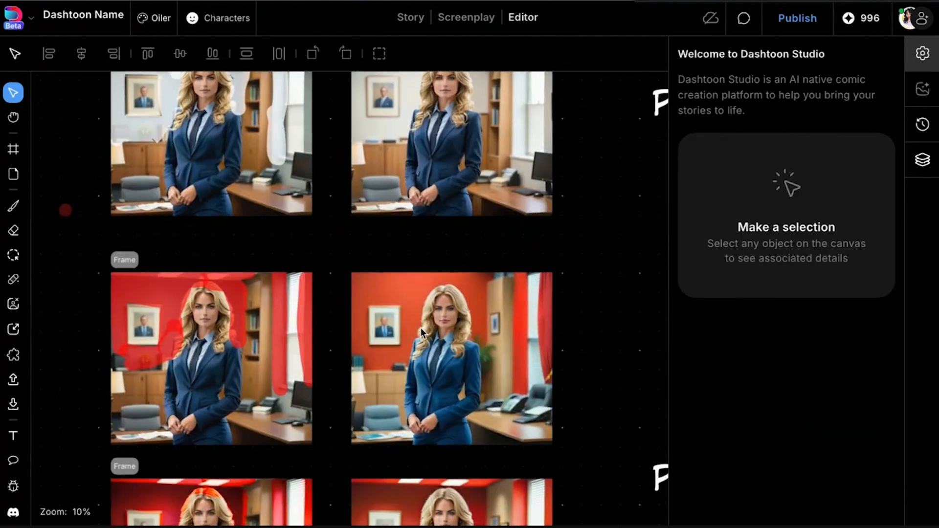
scroll(420, 328, down, 2)
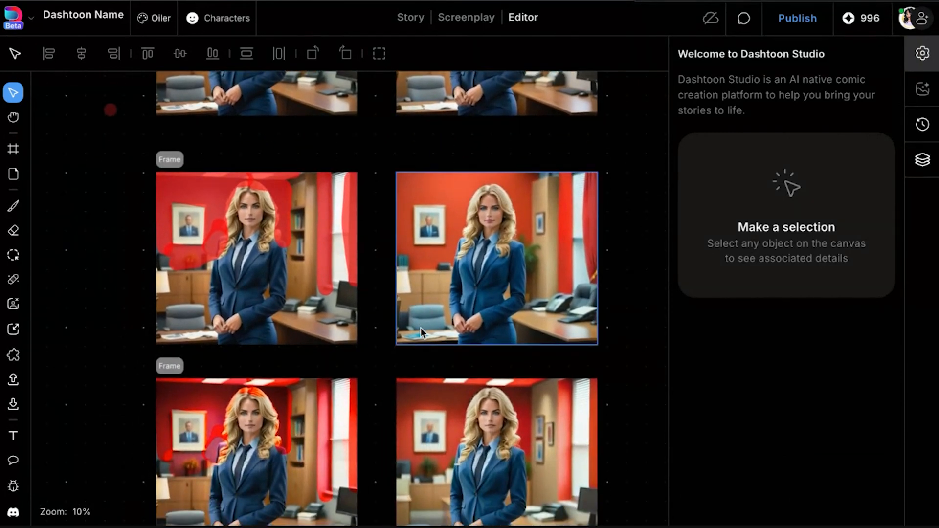
scroll(421, 328, up, 9)
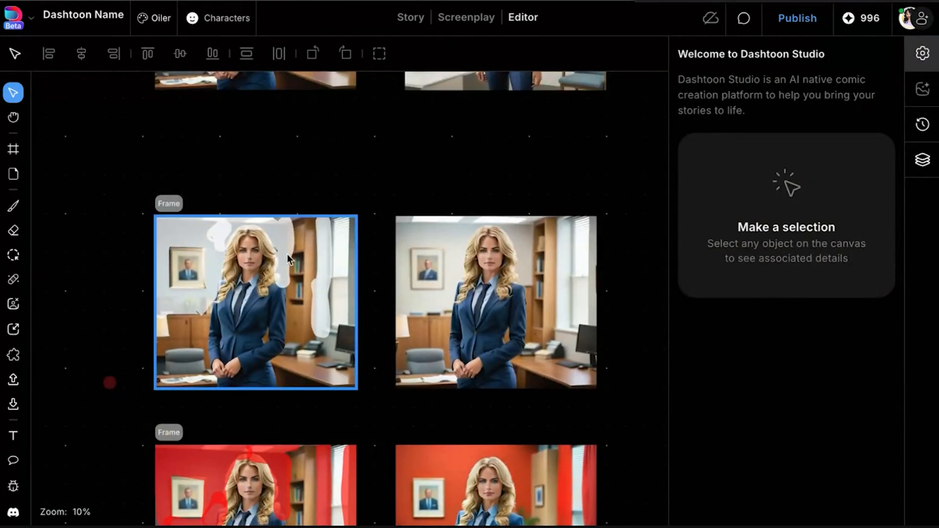
scroll(286, 254, up, 3)
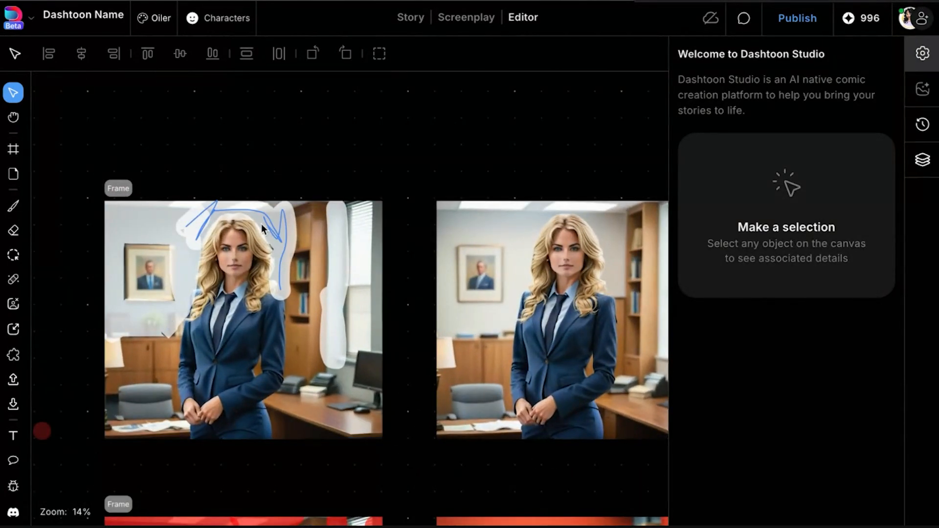
click(325, 318)
scroll(325, 318, down, 1)
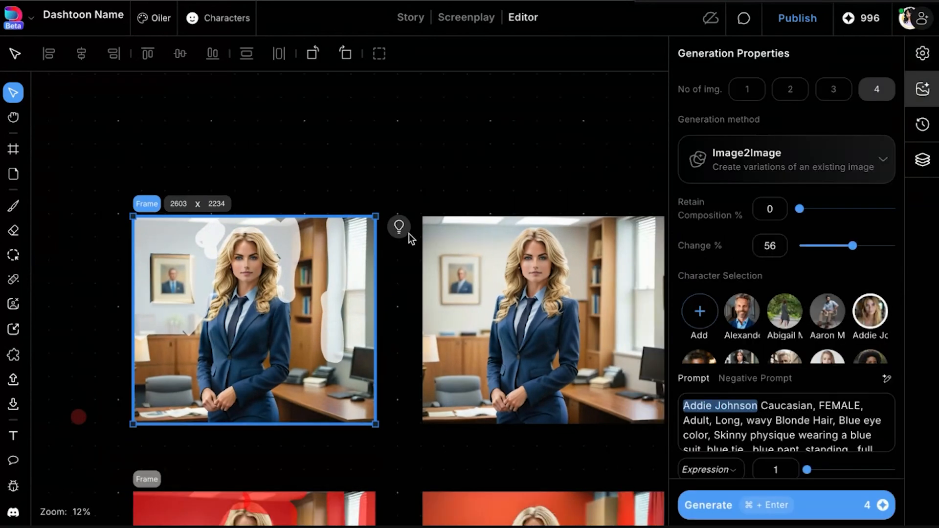
- Compare the original blue-walled office frame with the white-painted frame and the image generated from it
scroll(409, 233, up, 8)
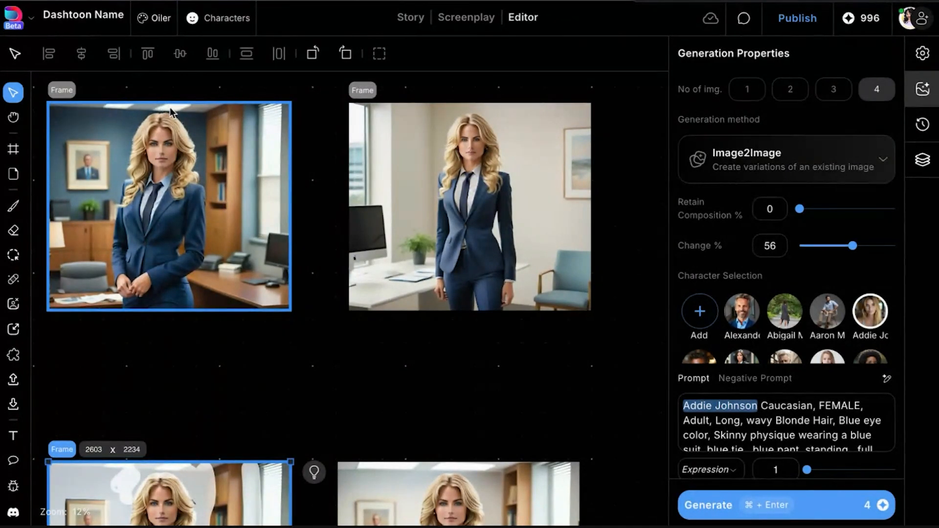
scroll(254, 210, down, 5)
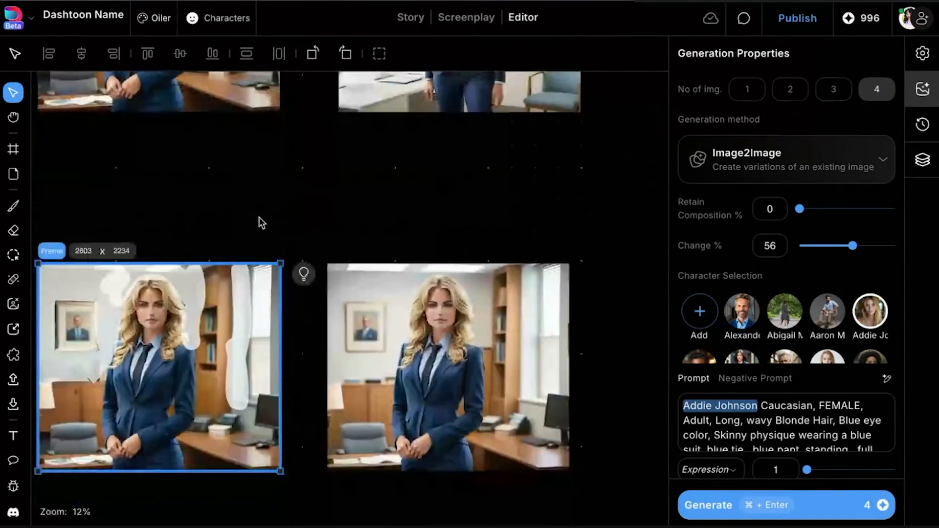
scroll(125, 281, up, 5)
right_click(125, 281)
click(387, 159)
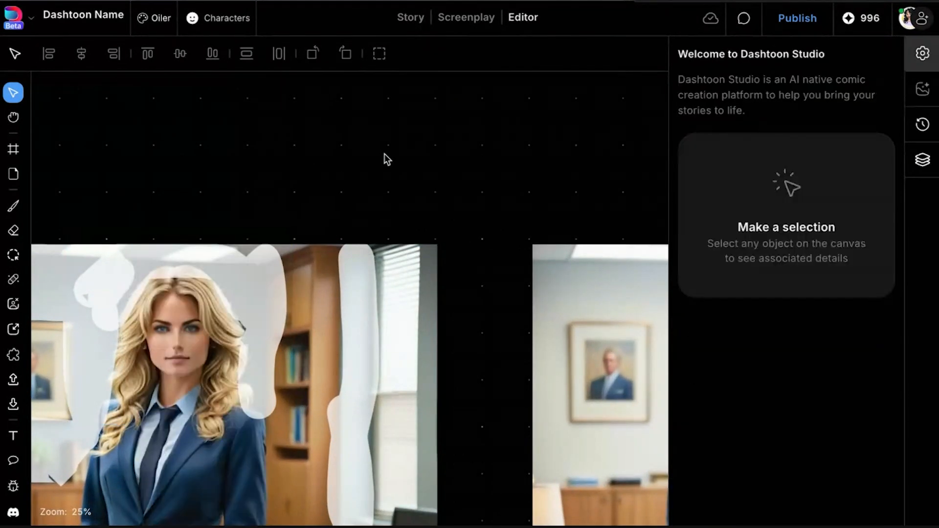
scroll(386, 159, left, 4)
scroll(433, 250, down, 4)
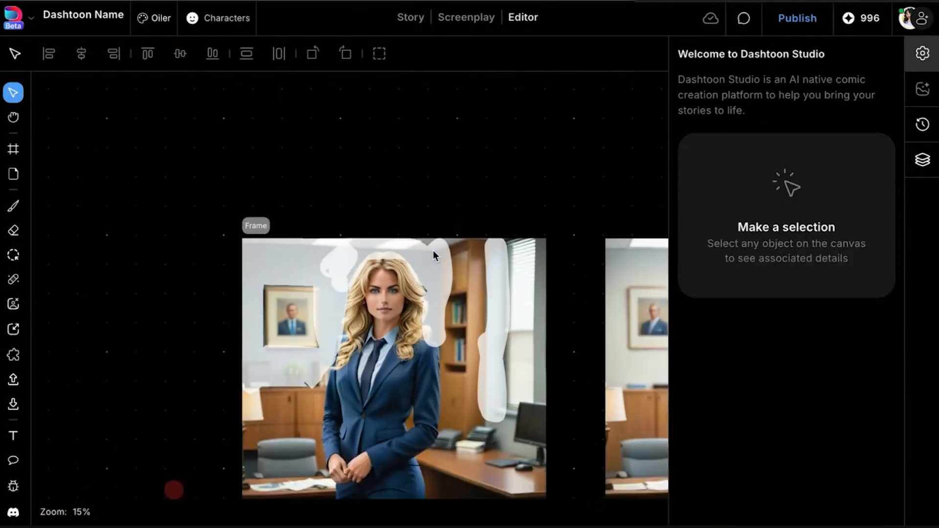
scroll(433, 250, down, 3)
scroll(519, 189, right, 4)
scroll(519, 189, up, 3)
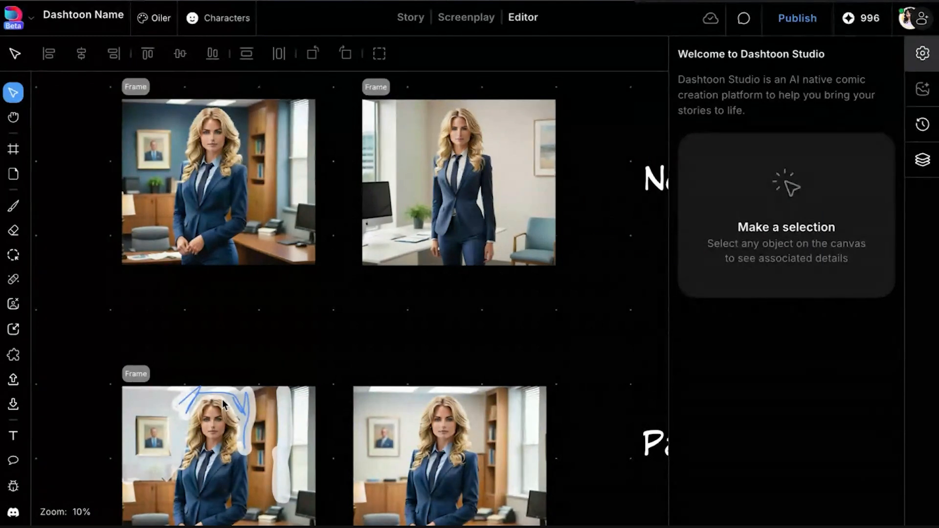
- Examine the semi-transparent red strokes over the wall, around the woman's hair and beside the window in the first red-painted frame
scroll(252, 422, down, 6)
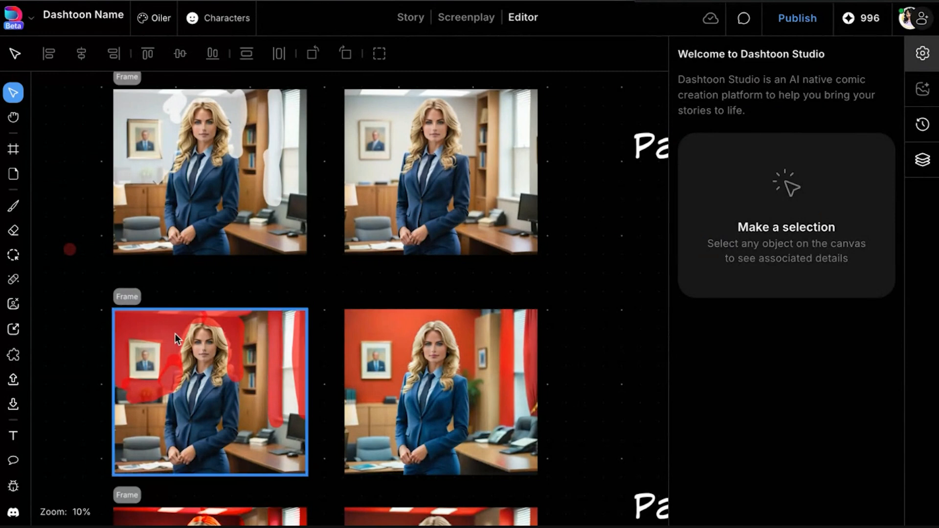
scroll(164, 342, up, 3)
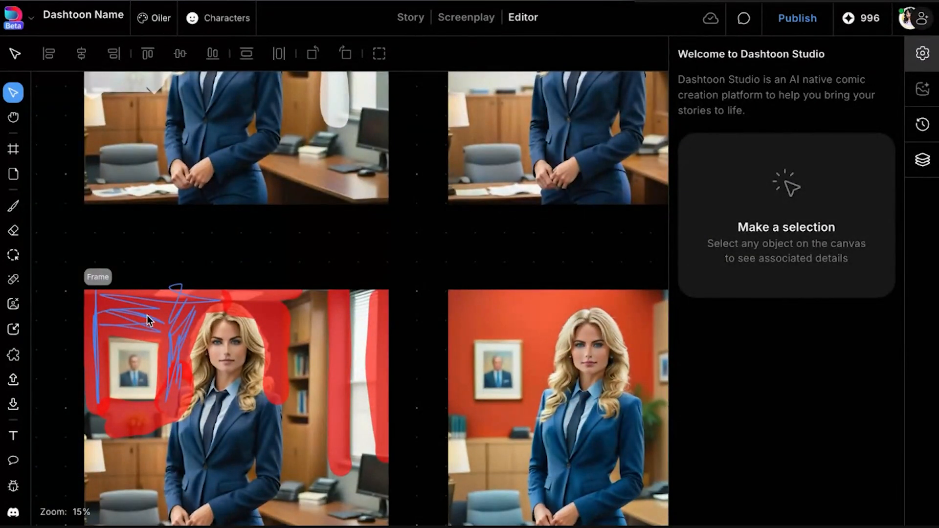
scroll(162, 355, up, 3)
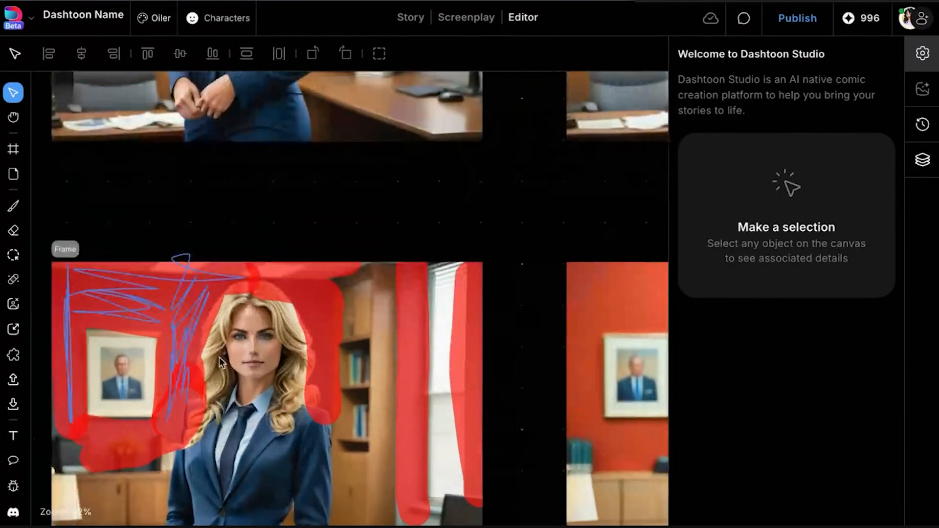
scroll(286, 312, left, 1)
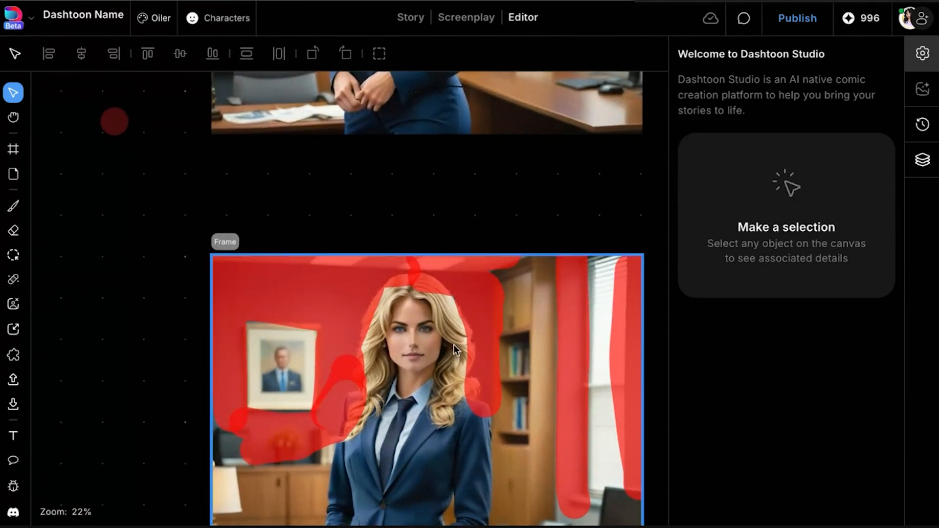
scroll(513, 257, down, 4)
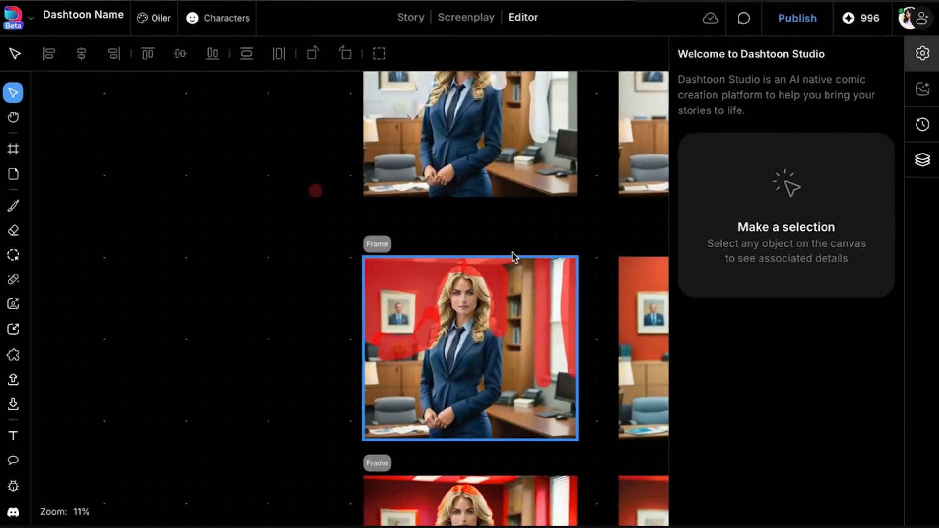
scroll(512, 251, right, 3)
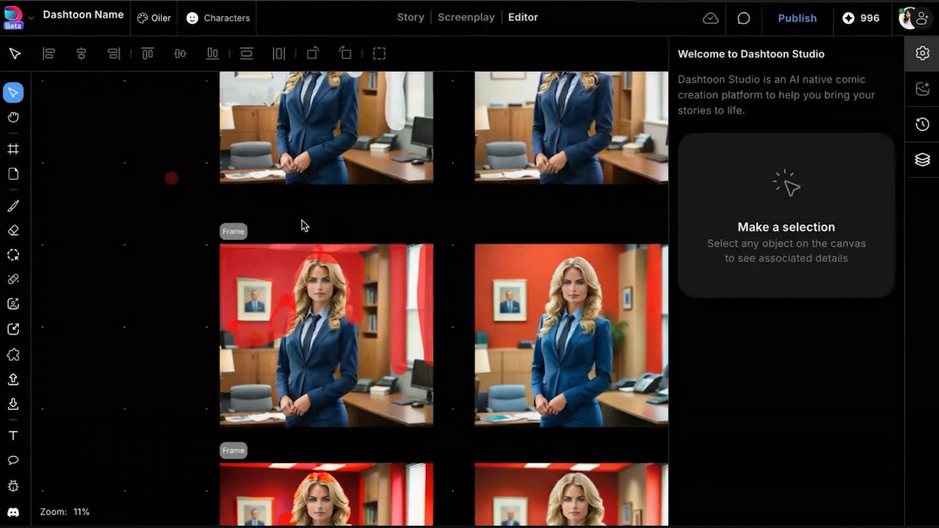
scroll(292, 322, up, 3)
mouse_move(292, 322)
mouse_down()
mouse_move(186, 220)
mouse_move(291, 205)
mouse_up()
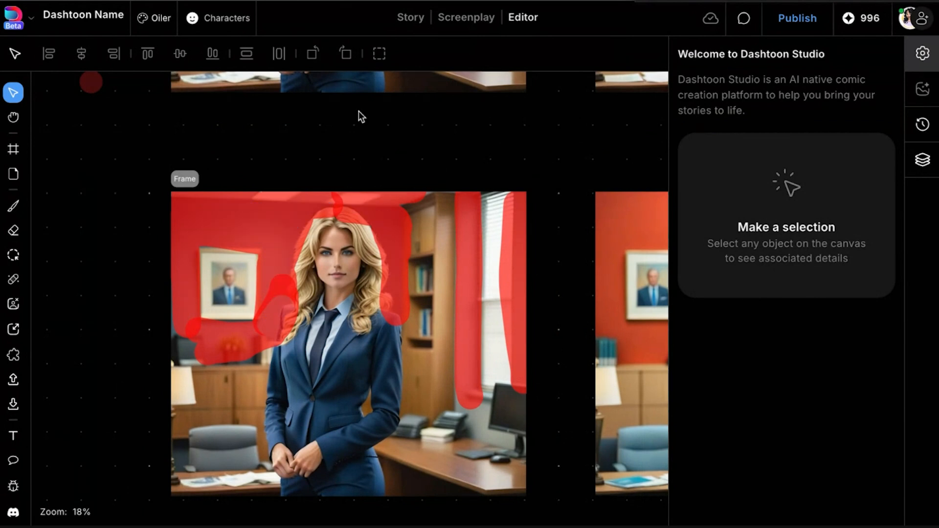
scroll(398, 151, down, 4)
scroll(407, 250, up, 1)
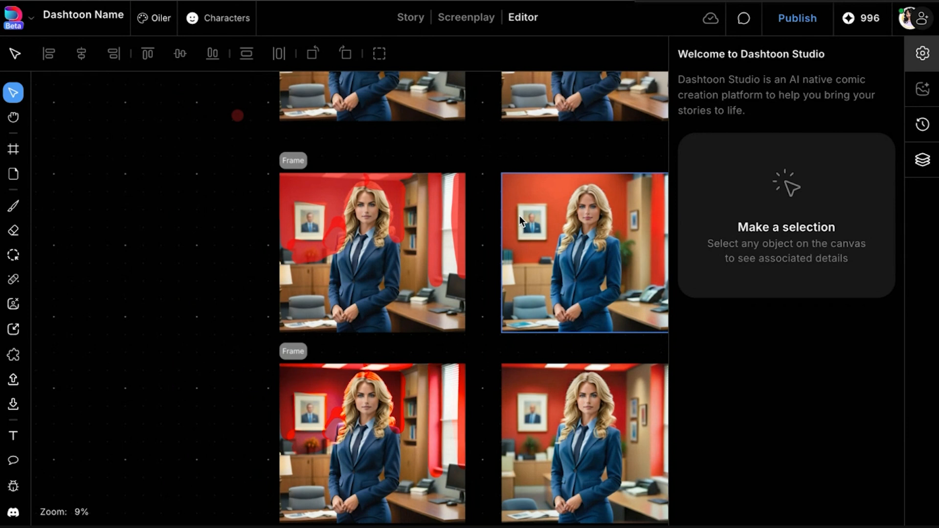
scroll(437, 207, up, 5)
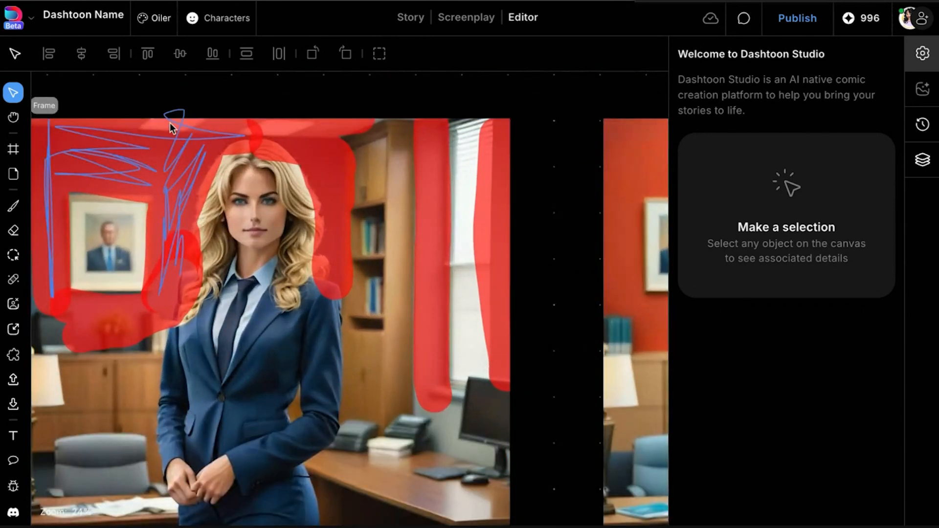
scroll(169, 122, left, 2)
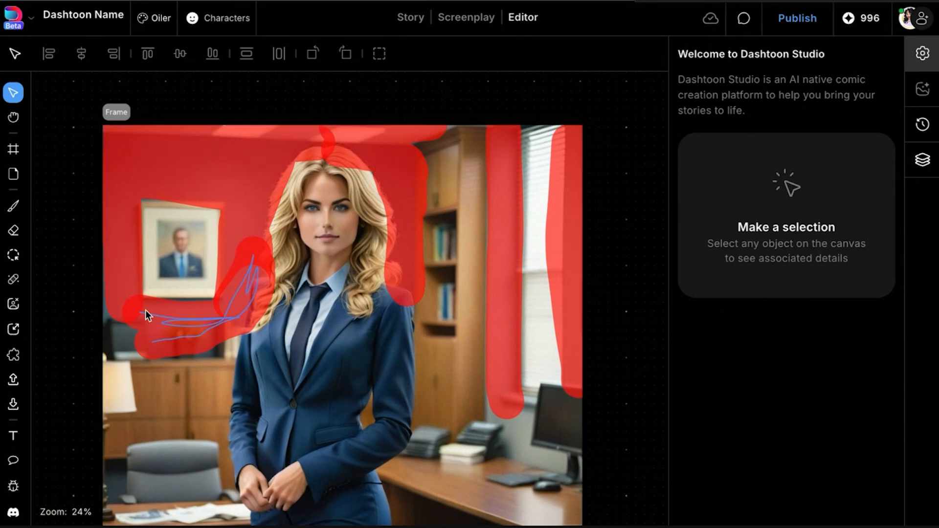
- Compare the wall and window areas of the first red-painted frame with the Image2Image result beside it
scroll(219, 318, down, 5)
scroll(487, 280, right, 1)
scroll(487, 280, up, 3)
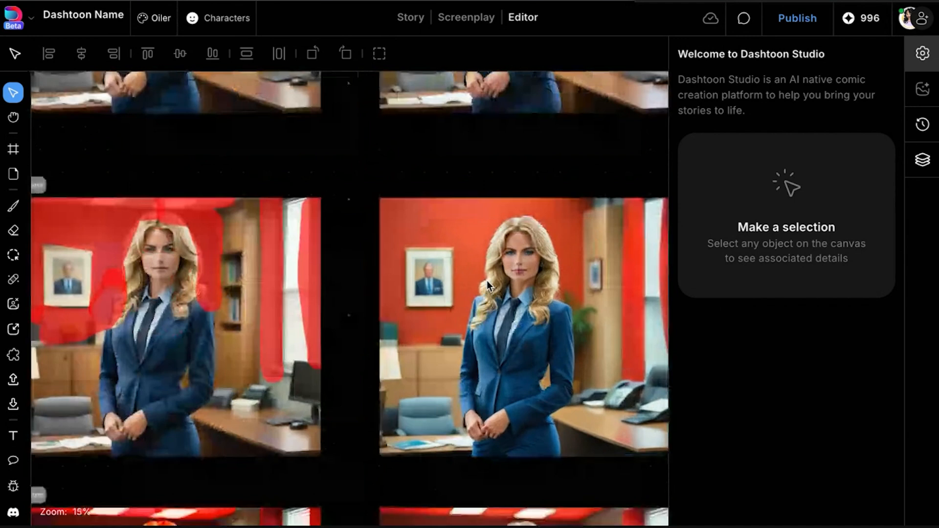
scroll(486, 280, up, 1)
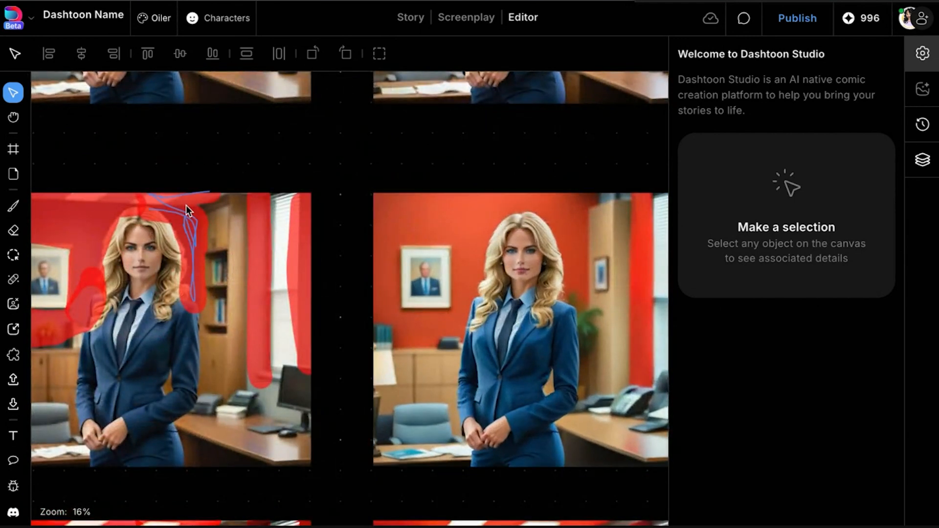
scroll(187, 207, left, 2)
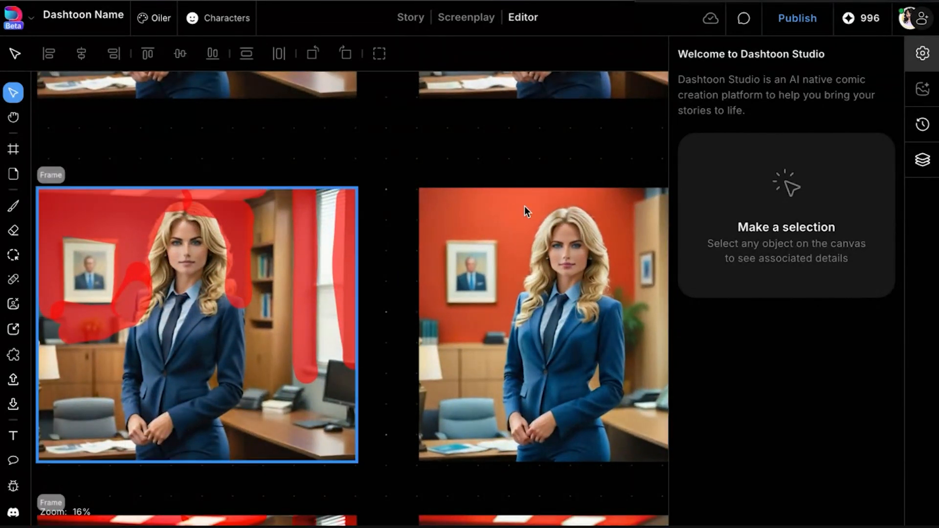
scroll(501, 204, right, 3)
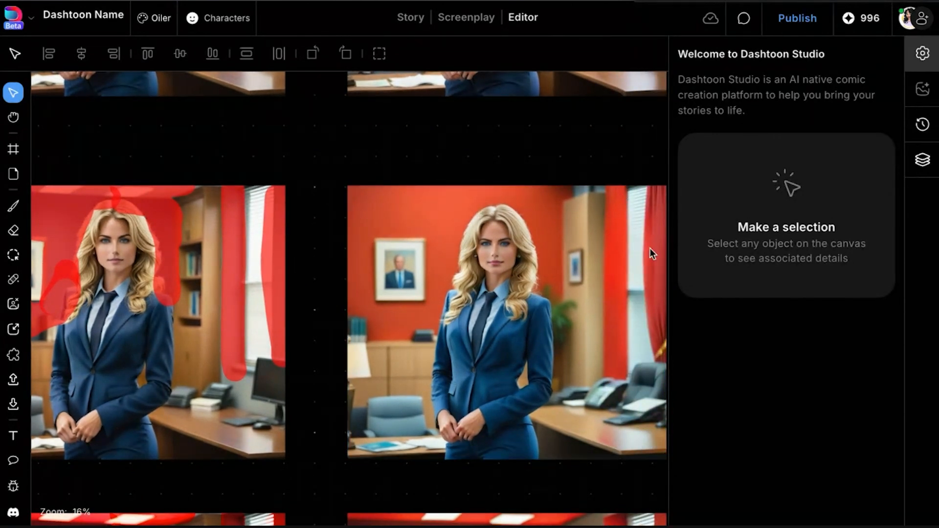
scroll(647, 254, right, 4)
scroll(647, 254, down, 1)
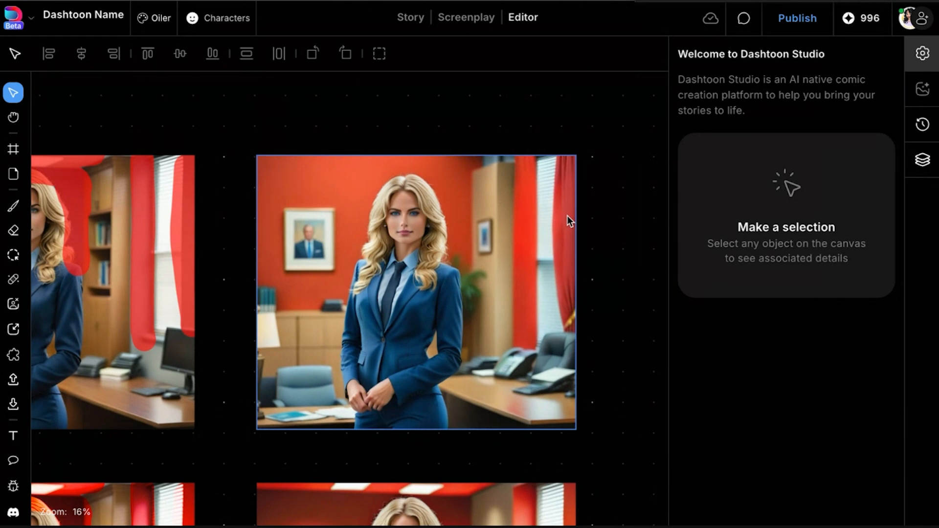
scroll(567, 215, down, 3)
scroll(475, 265, down, 1)
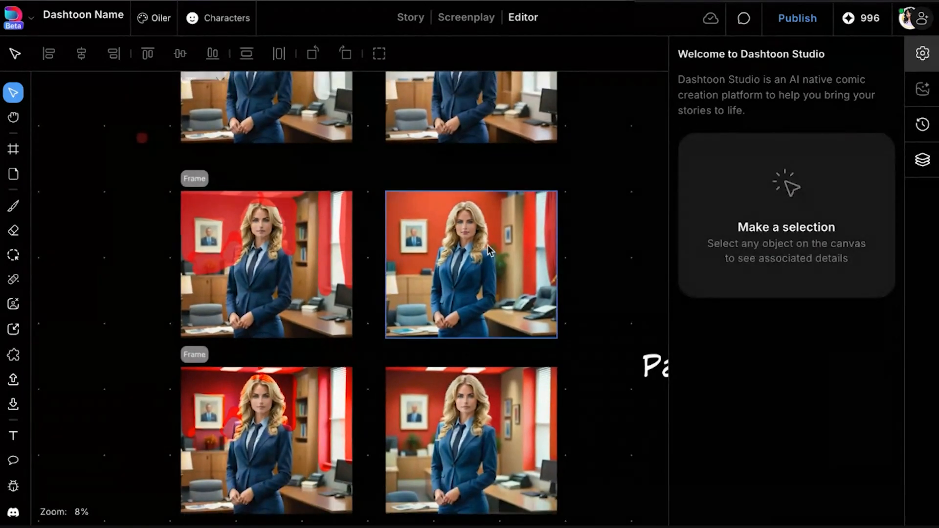
scroll(489, 251, up, 1)
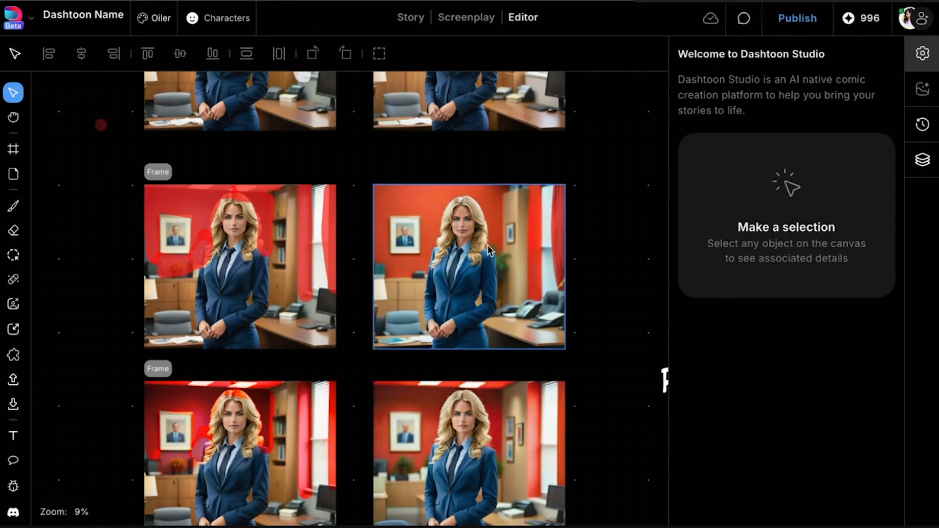
scroll(489, 250, up, 5)
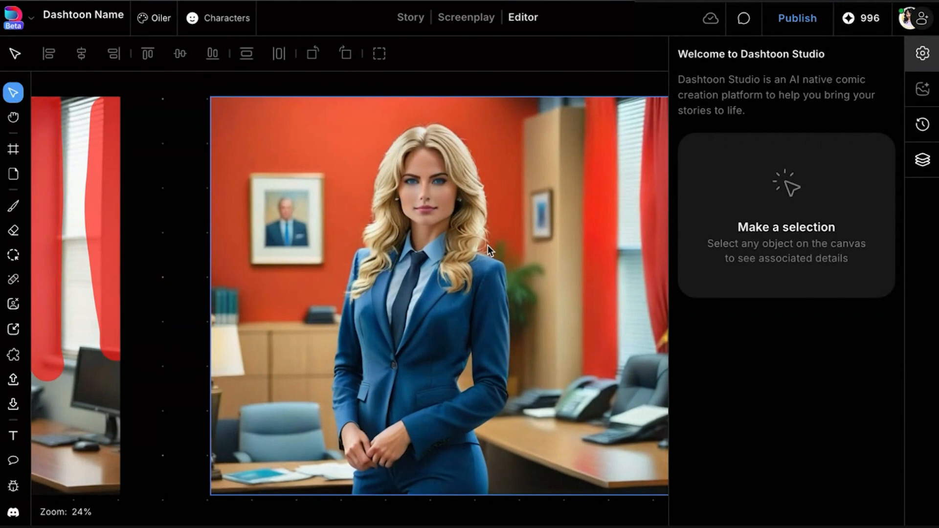
- Revisit the white-painted frame and the original blue-walled office frame above it
scroll(488, 246, down, 3)
scroll(485, 268, up, 6)
scroll(486, 268, left, 5)
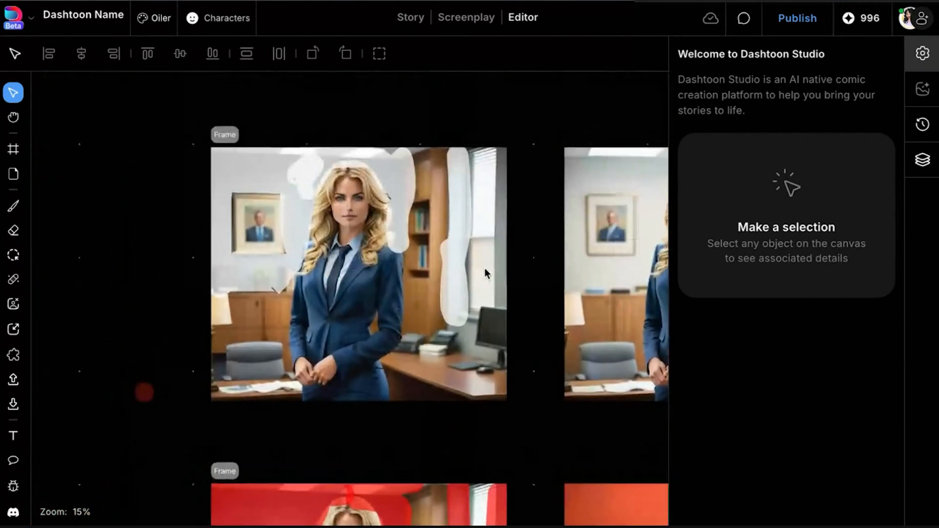
scroll(372, 185, up, 8)
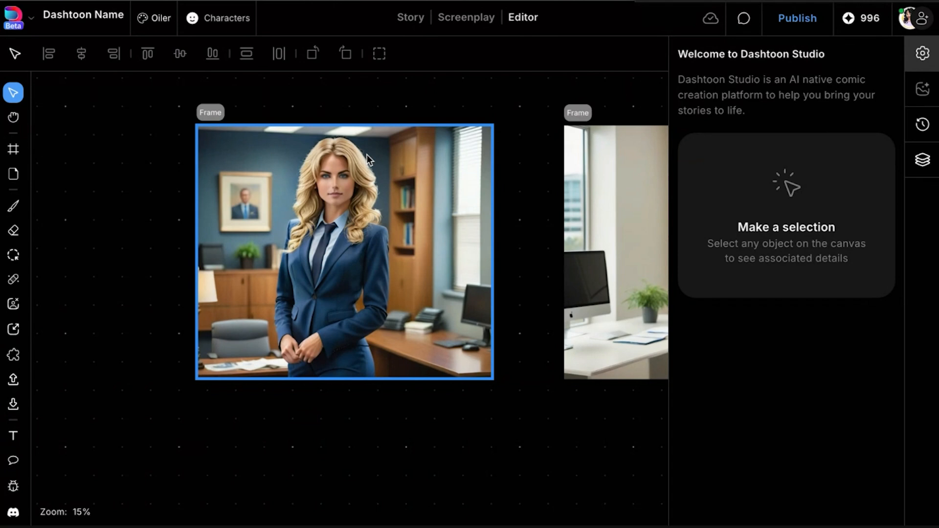
- Compare the white-painted frame and the two red-painted frames with the generated images beside them
scroll(366, 154, down, 3)
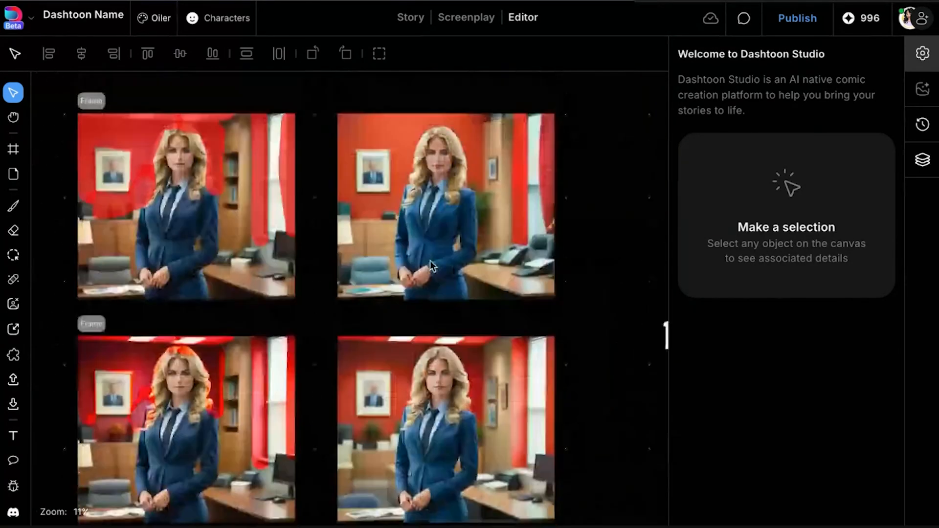
scroll(430, 261, down, 2)
scroll(431, 261, up, 4)
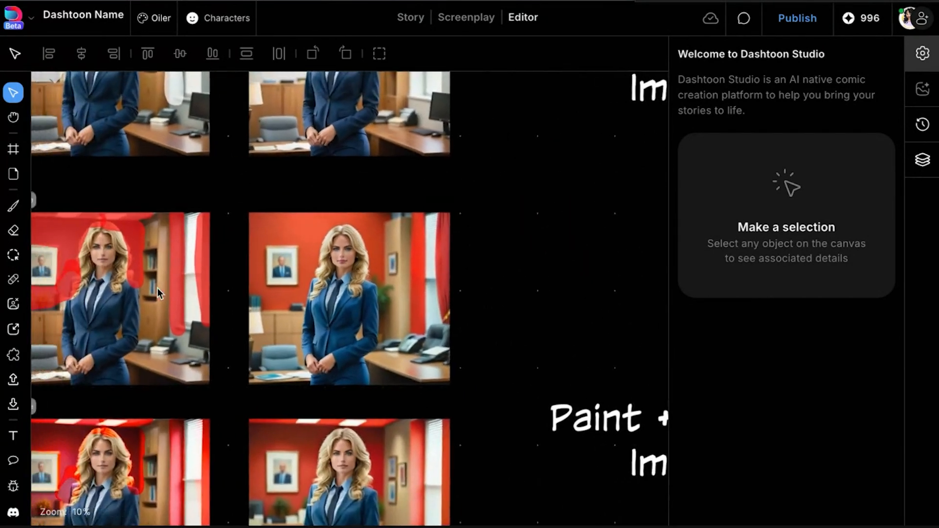
scroll(160, 294, left, 2)
scroll(160, 293, up, 1)
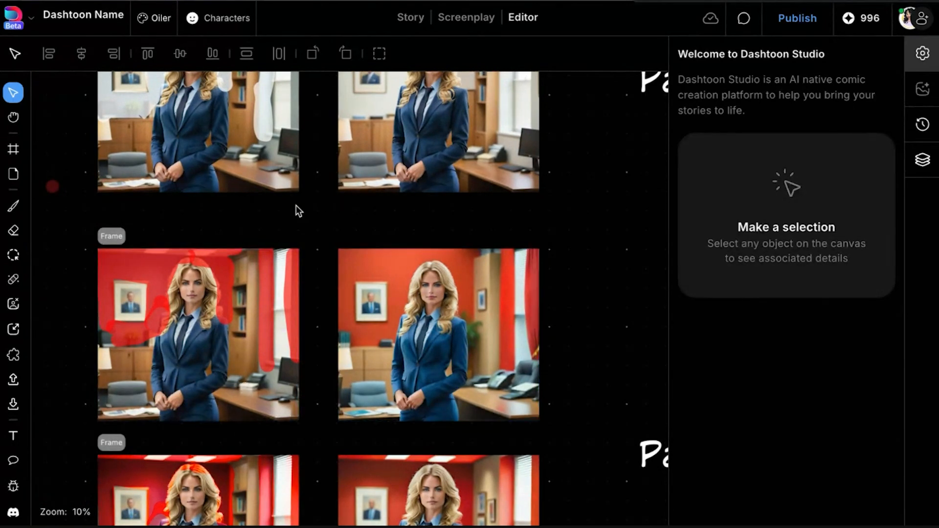
scroll(296, 208, up, 10)
scroll(169, 205, up, 1)
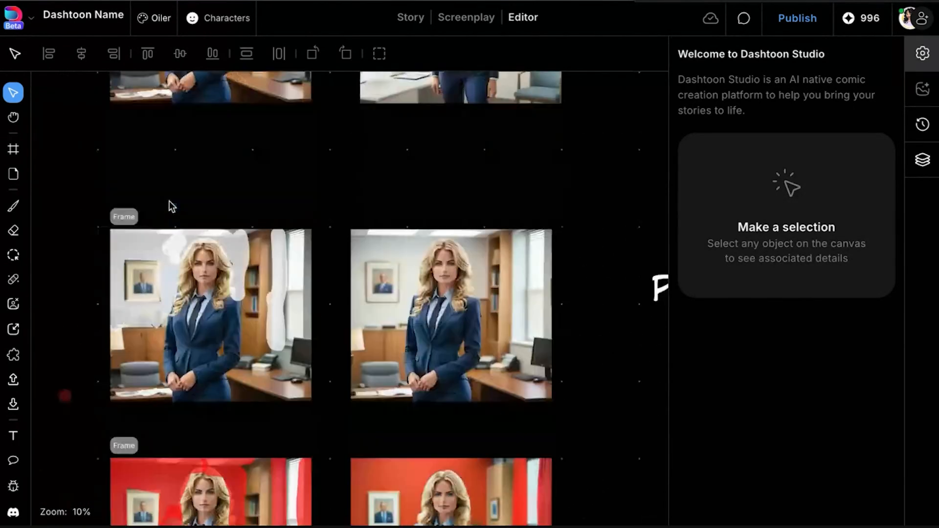
scroll(172, 208, down, 7)
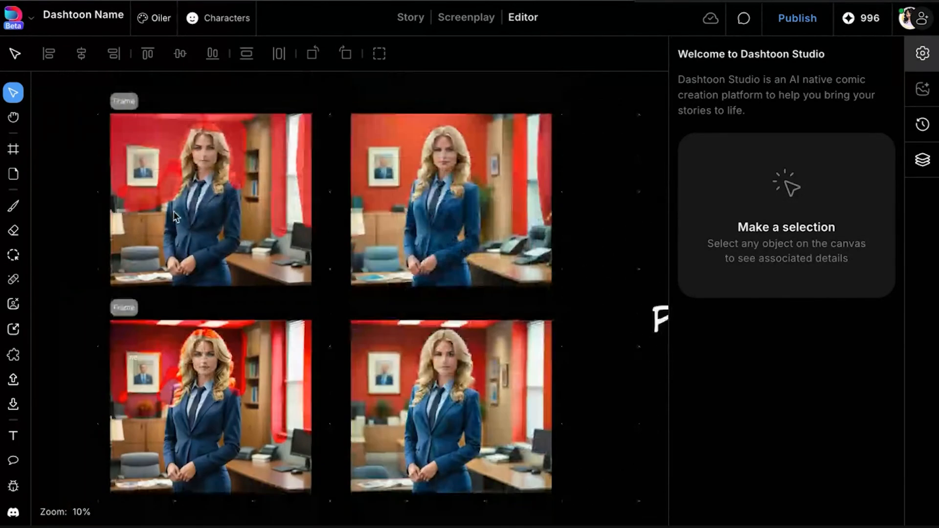
- Select the Image2Image result of the first red-painted frame and compare it with the other painted variants
click(471, 181)
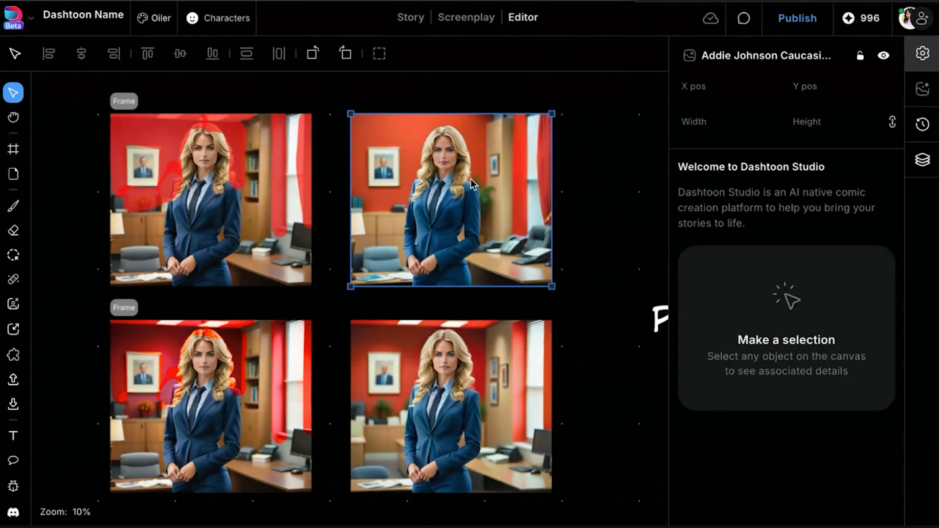
scroll(471, 181, up, 1)
scroll(471, 178, up, 6)
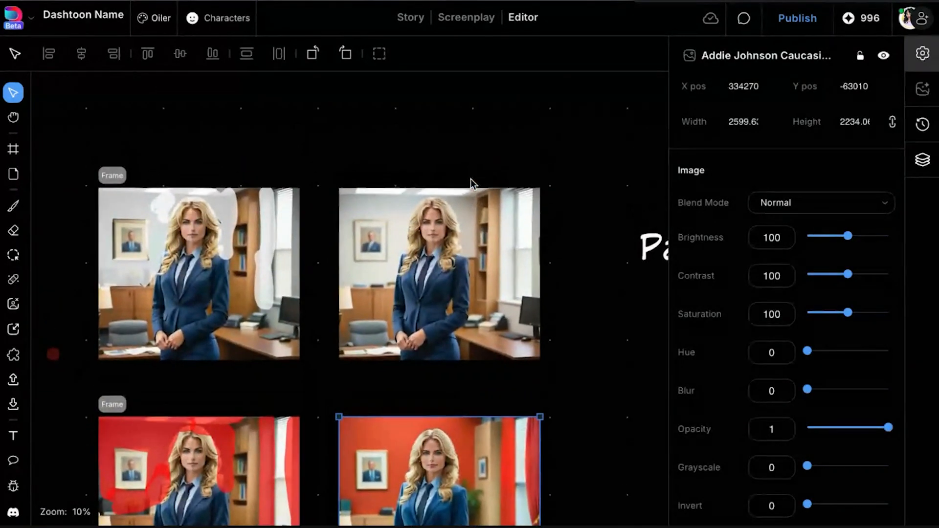
scroll(487, 448, down, 7)
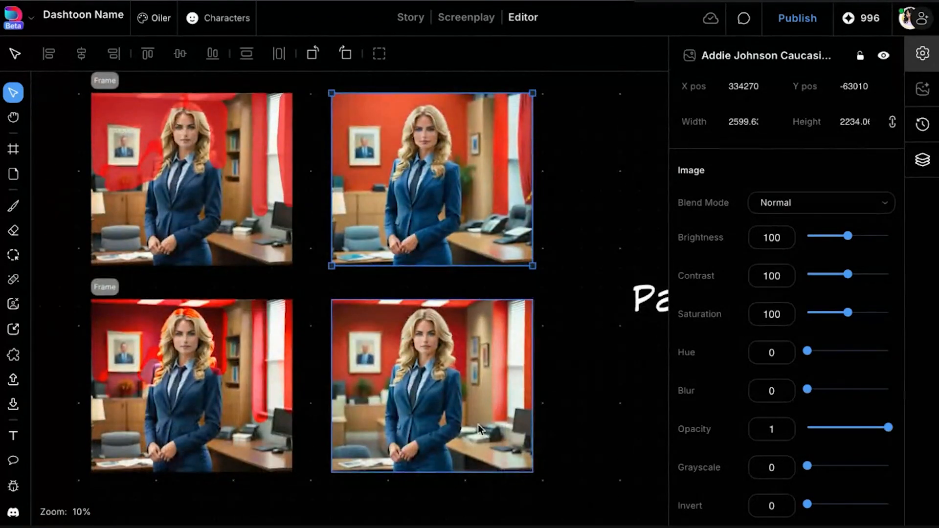
scroll(448, 107, up, 2)
scroll(448, 106, up, 7)
scroll(213, 286, up, 3)
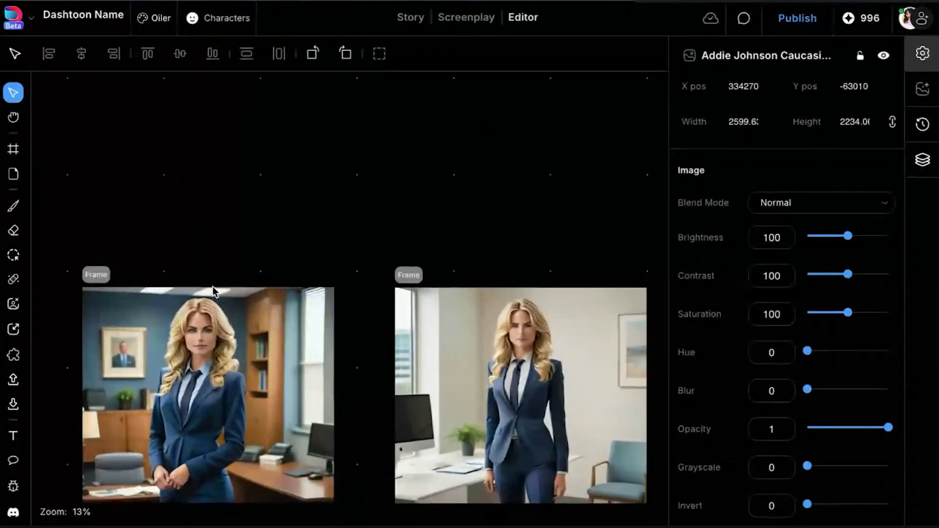
- Examine the wall, ceiling and window areas of the original blue-walled office frame up close
scroll(212, 287, up, 2)
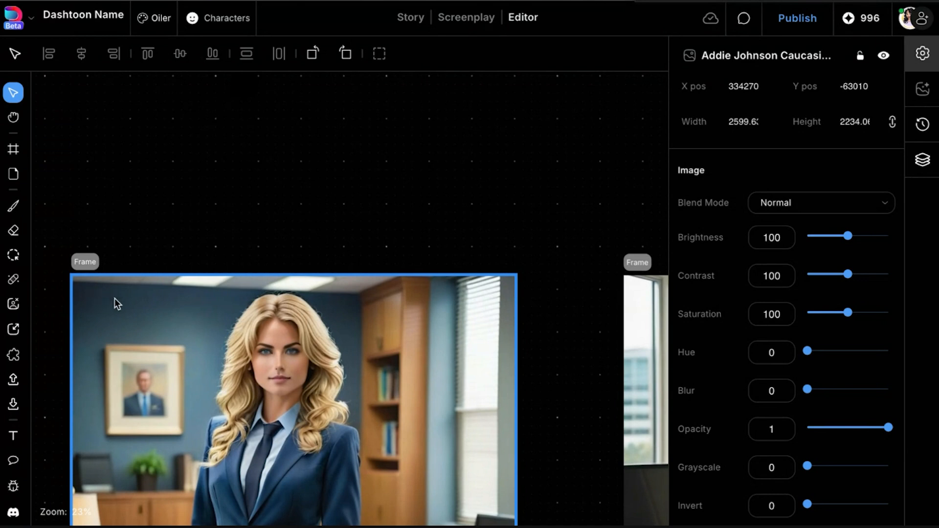
scroll(300, 322, down, 2)
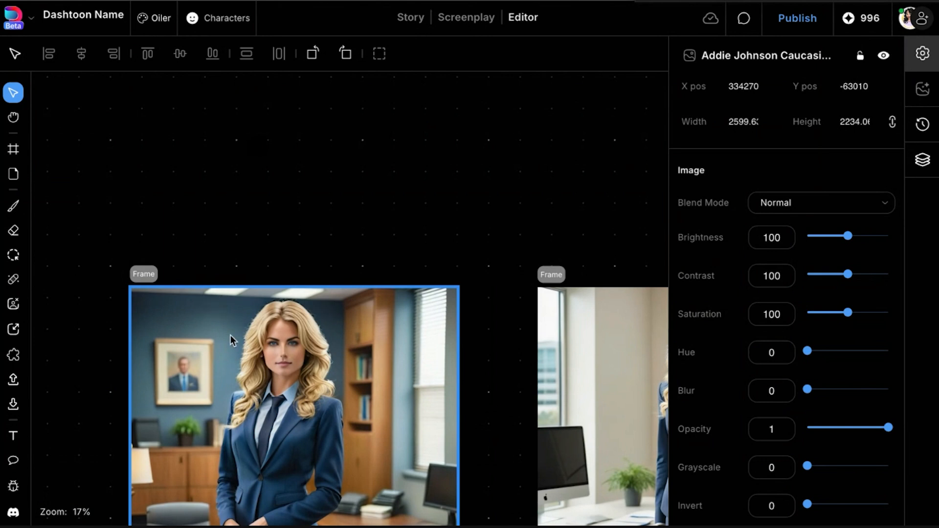
scroll(222, 345, up, 4)
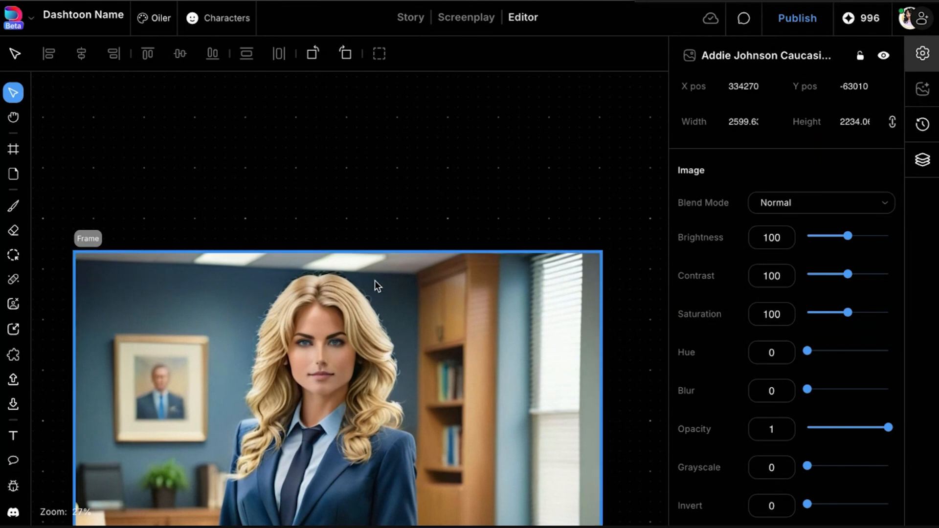
scroll(375, 281, down, 4)
scroll(448, 283, up, 2)
scroll(465, 282, up, 1)
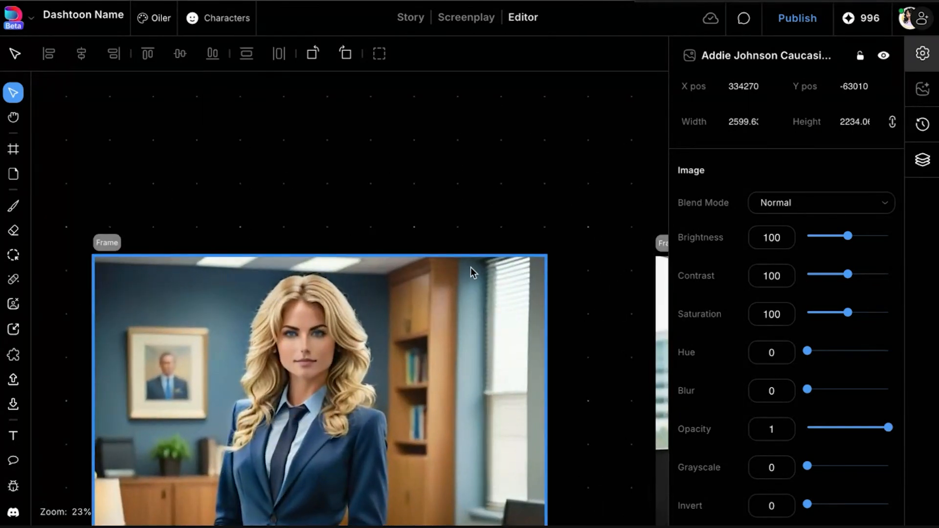
scroll(413, 429, down, 5)
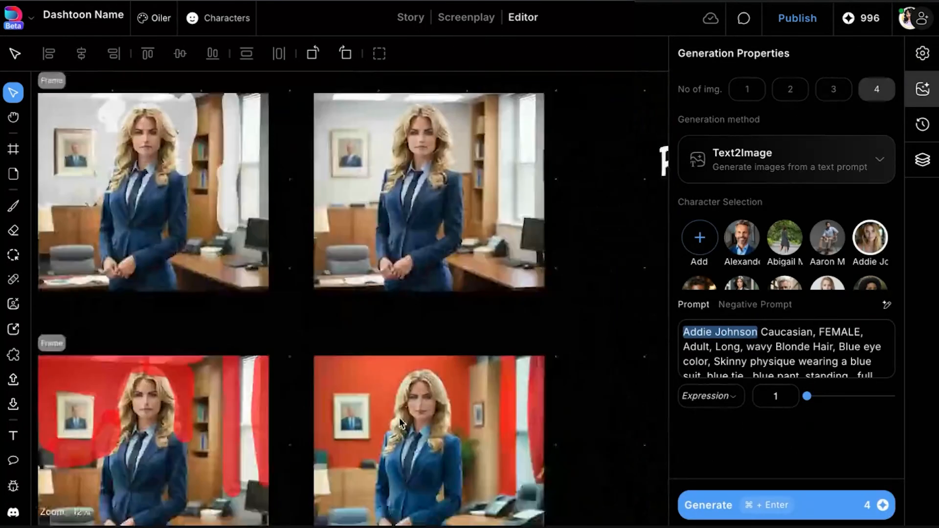
- Inspect the red curtains in the first red Image2Image result against the painted strokes beside the window
scroll(401, 425, down, 2)
scroll(399, 425, up, 3)
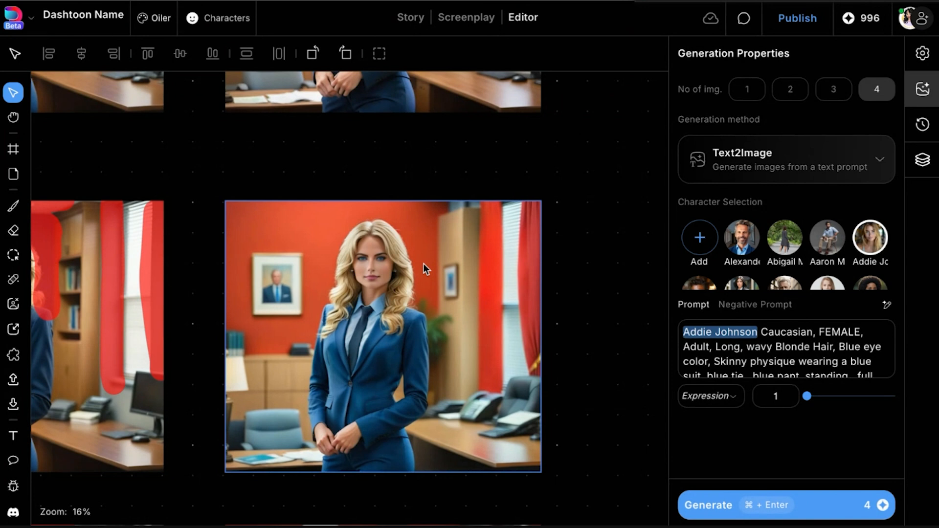
click(211, 220)
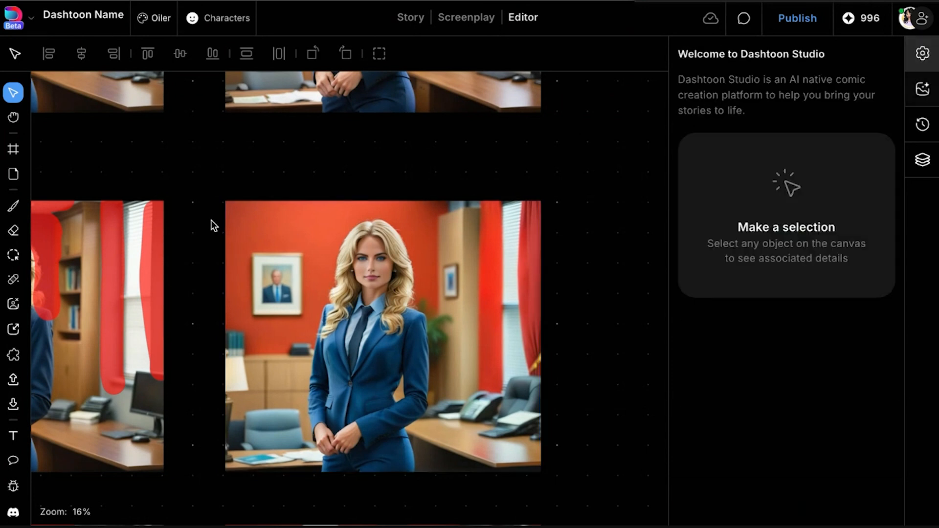
scroll(210, 220, down, 1)
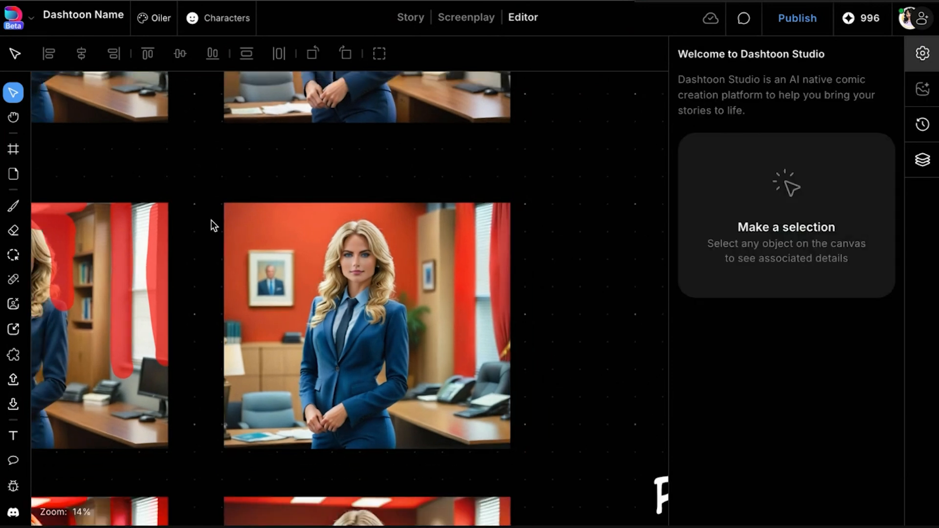
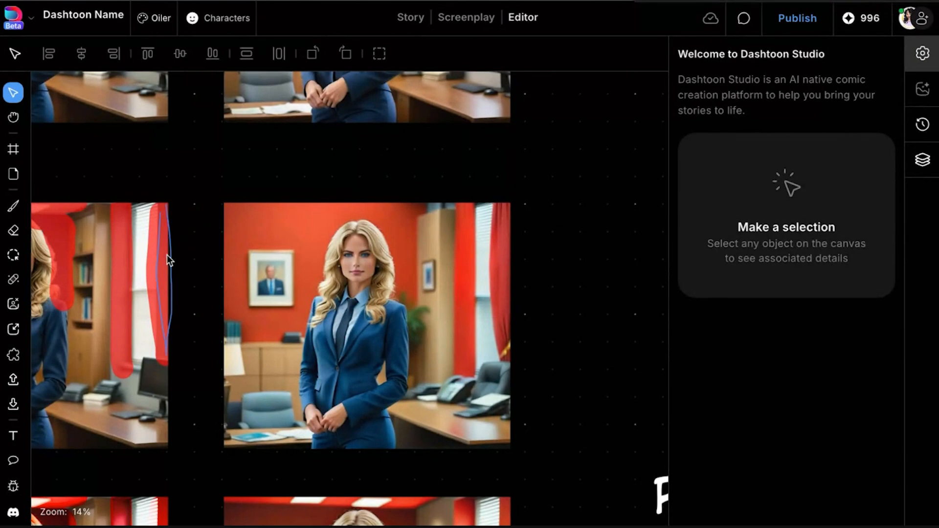
scroll(167, 255, up, 3)
scroll(167, 256, up, 3)
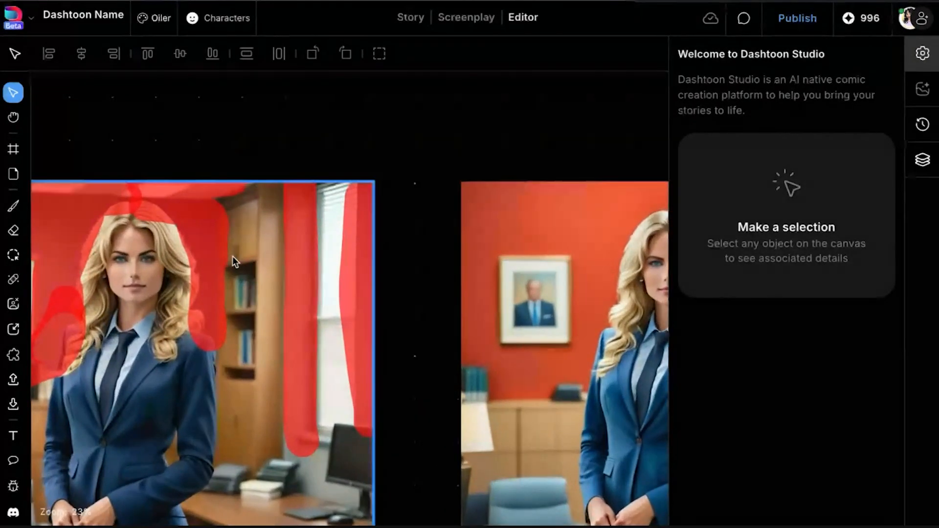
- Set the Hard Brush color to a more transparent red, #ff000052, for painting on the first red-painted frame
scroll(233, 257, left, 5)
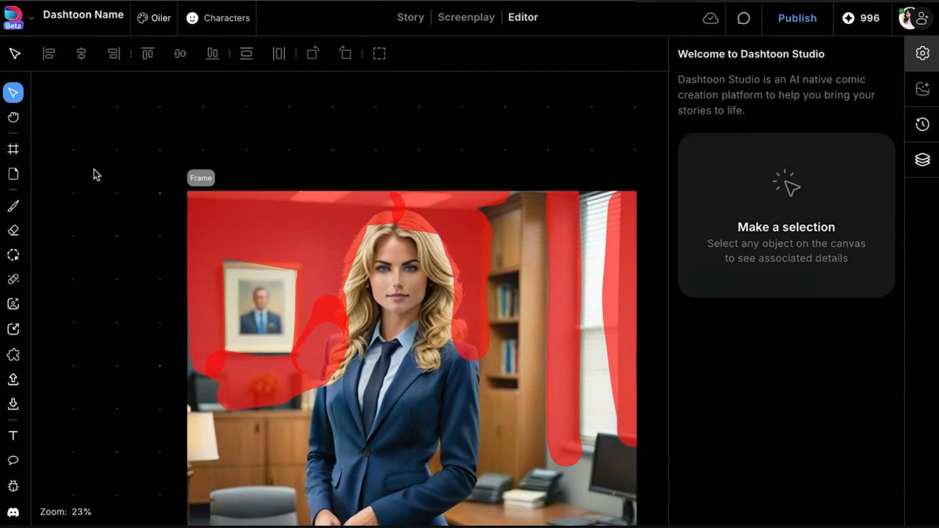
click(14, 206)
click(180, 53)
click(271, 112)
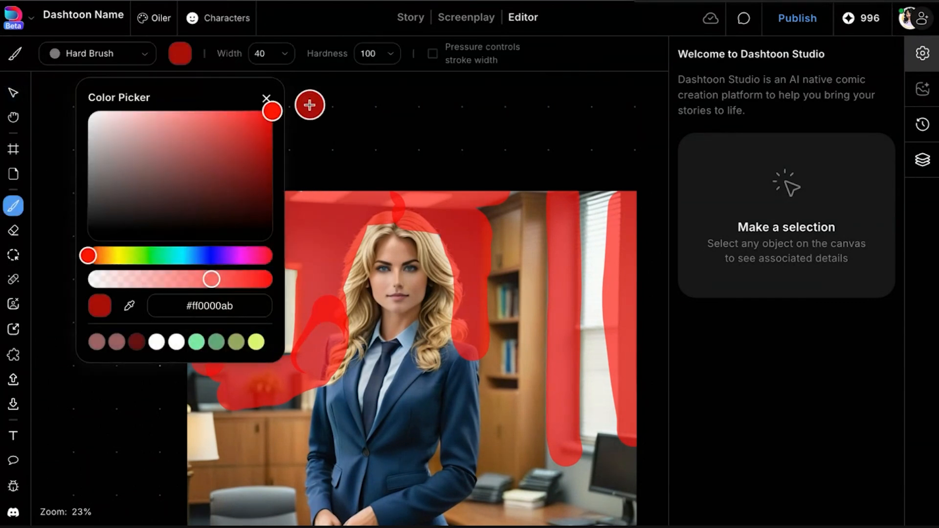
drag(198, 270, 147, 280)
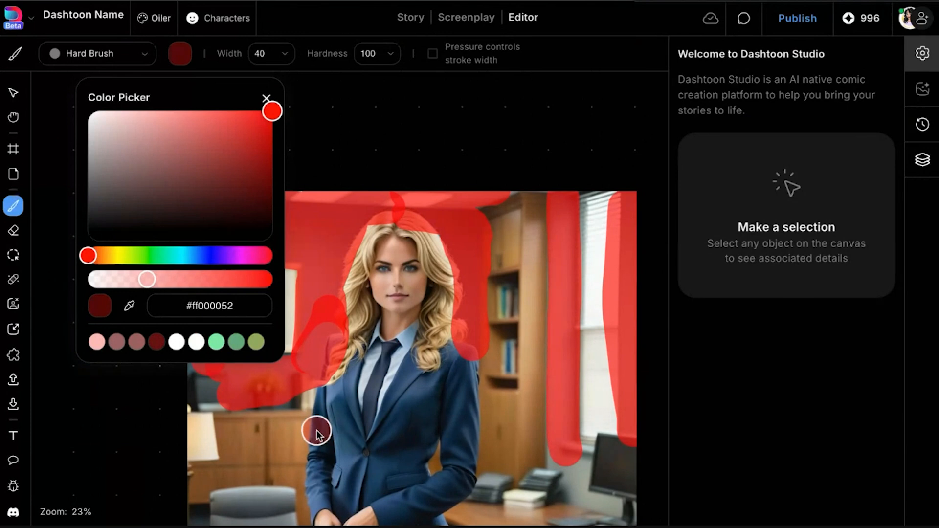
- Paint a trial translucent red patch over the lamp and wooden cabinet in the first red-painted frame, and delete it
mouse_move(283, 451)
mouse_down()
mouse_move(196, 444)
mouse_move(214, 458)
mouse_move(261, 447)
mouse_move(295, 450)
mouse_up()
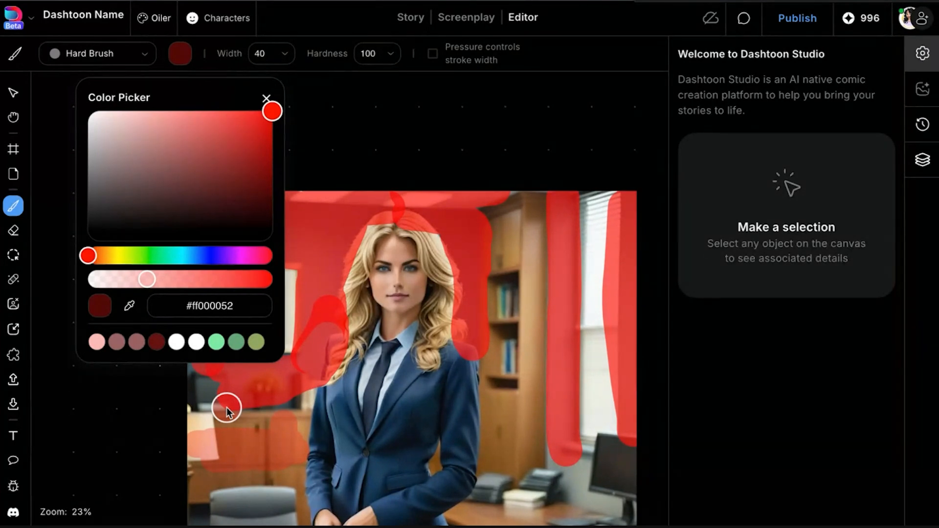
click(266, 98)
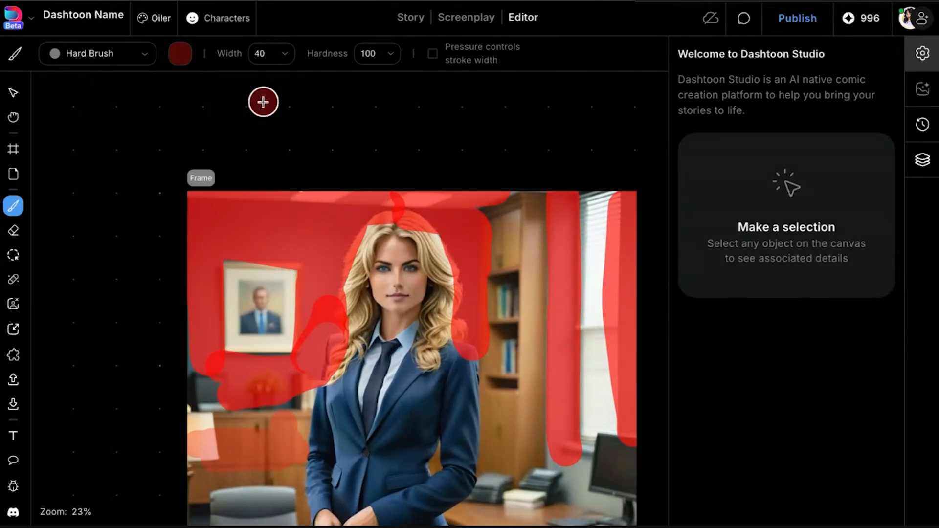
click(13, 93)
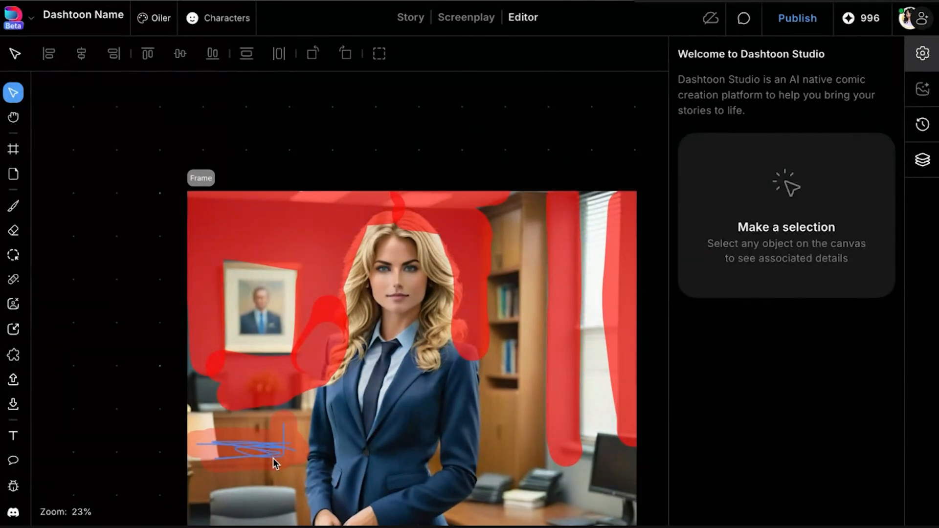
click(251, 453)
key(Delete)
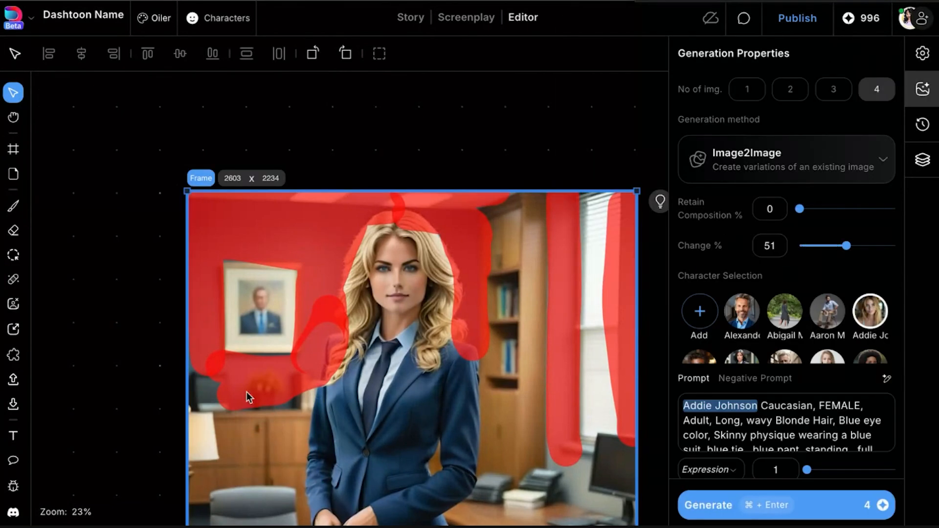
- Compare both red-painted frames with the Image2Image results beside them, from the first pair down to the second
scroll(417, 165, down, 5)
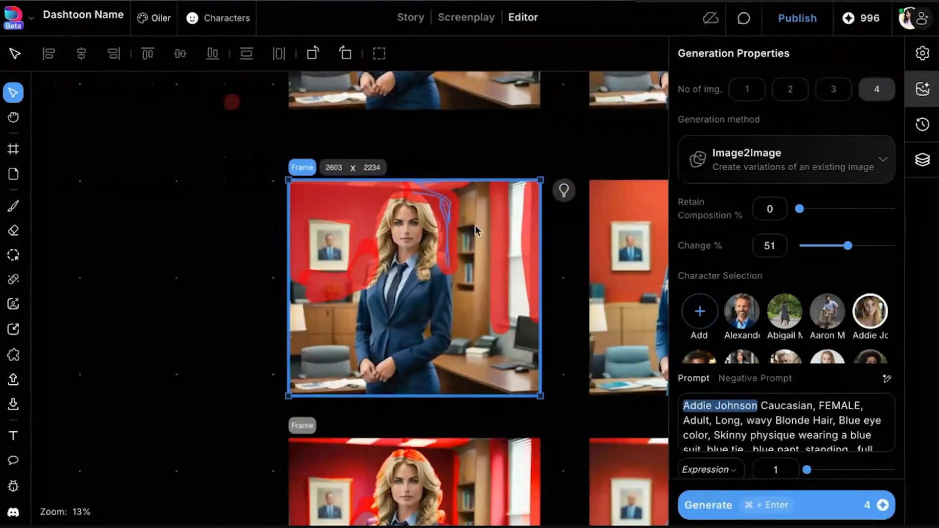
scroll(538, 248, right, 2)
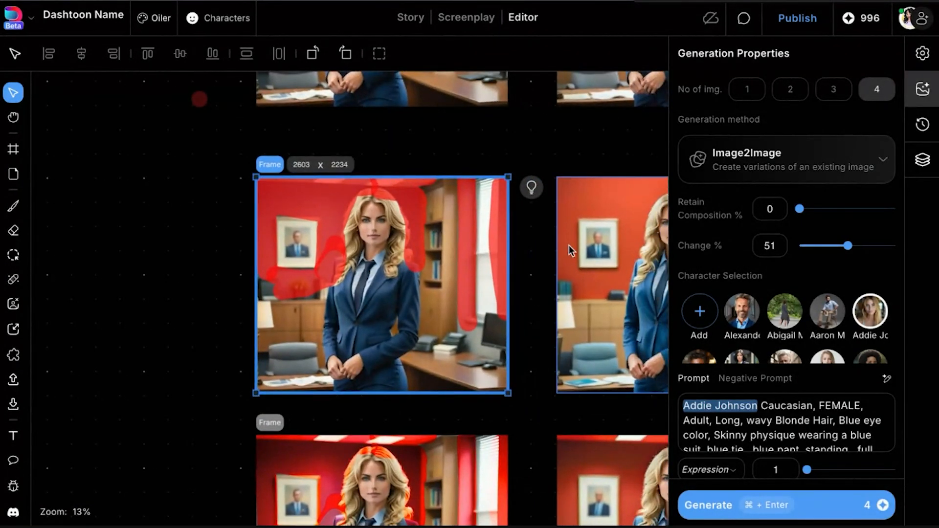
scroll(569, 245, right, 5)
scroll(569, 245, down, 2)
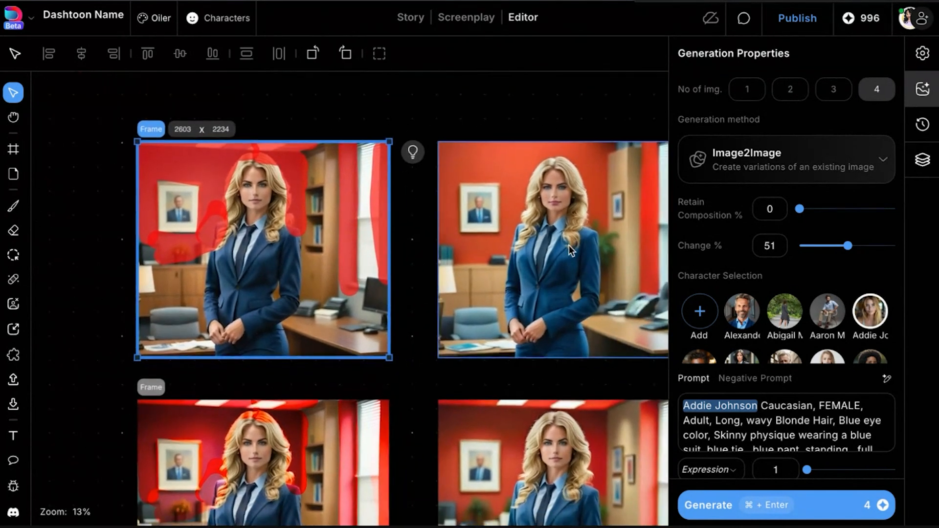
click(404, 407)
scroll(404, 406, down, 5)
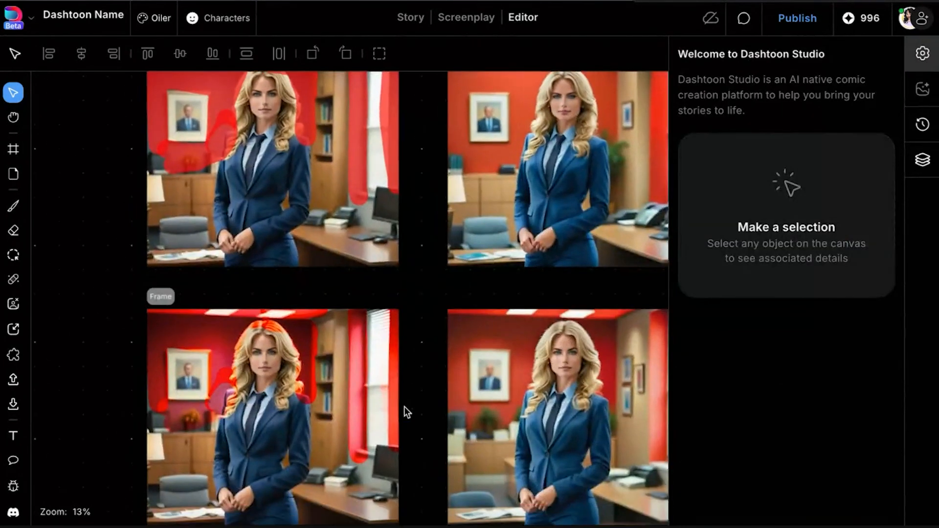
scroll(404, 406, down, 4)
scroll(368, 365, up, 2)
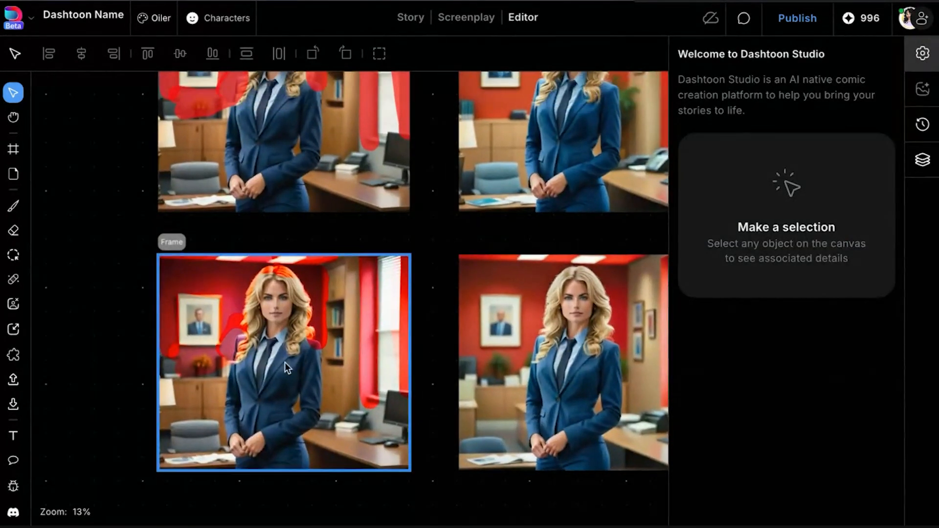
- Compare the window and wall strokes of the two red-painted frames, and select the first one to view its Image2Image settings
scroll(383, 311, up, 7)
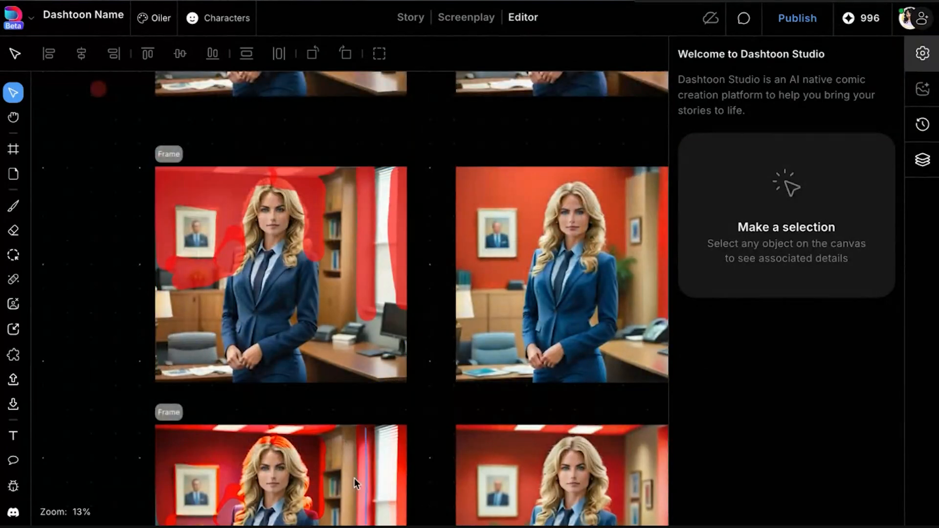
scroll(354, 483, down, 7)
scroll(356, 485, down, 1)
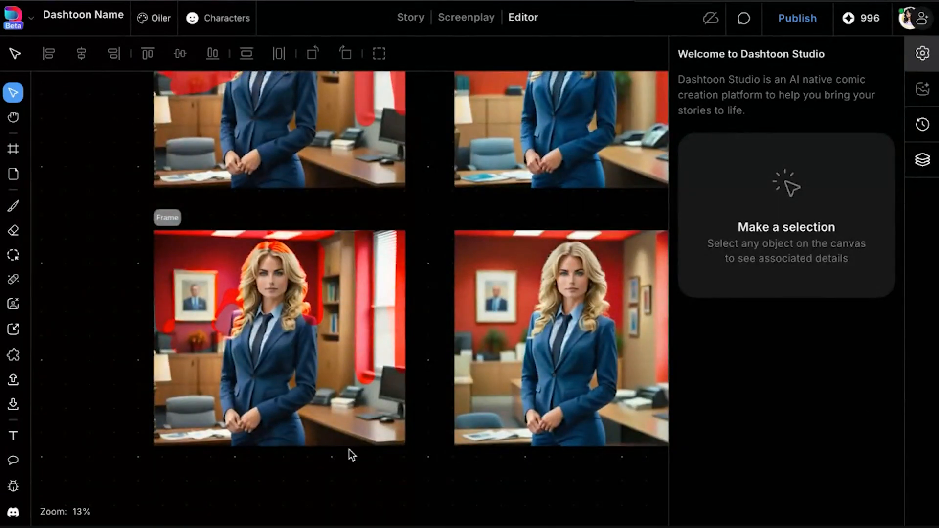
scroll(362, 259, down, 2)
click(279, 344)
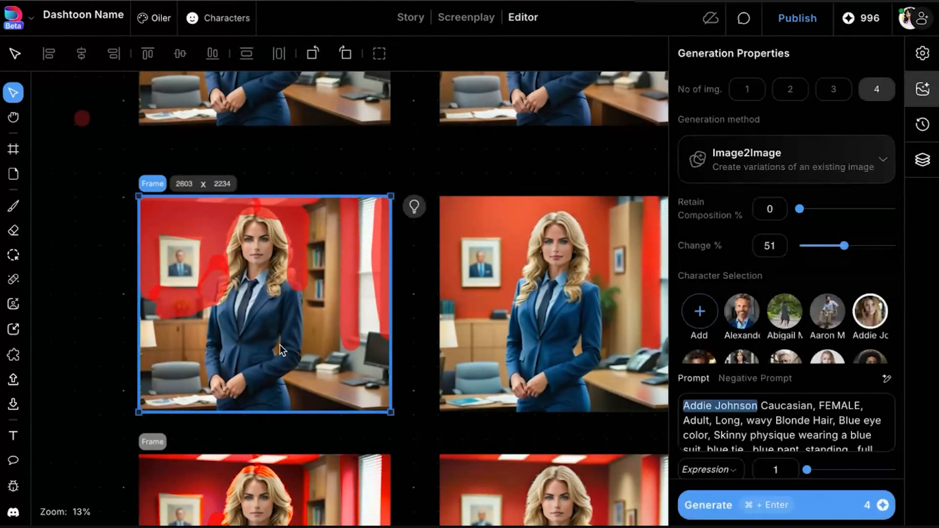
scroll(305, 340, down, 6)
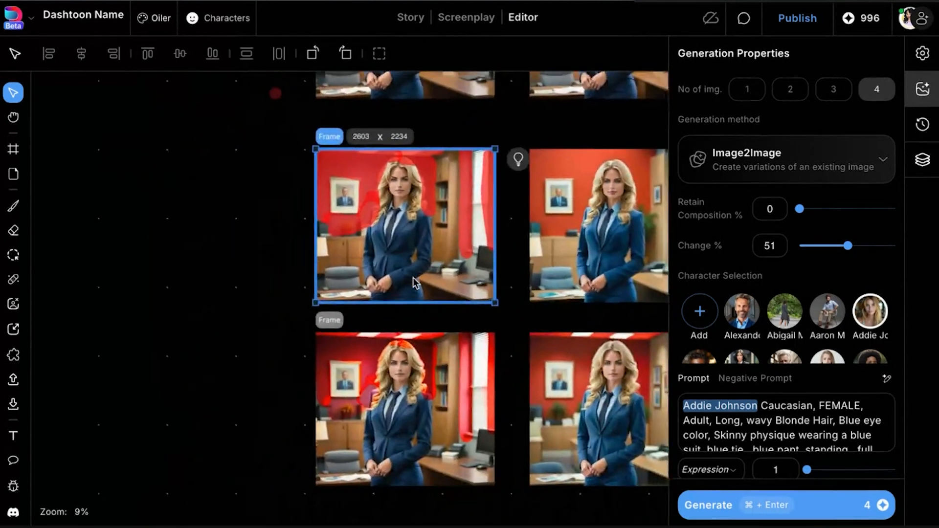
- Duplicate the first red-painted frame into the empty canvas area beside the two red-painted frames
drag(555, 278, 168, 423)
scroll(170, 421, left, 4)
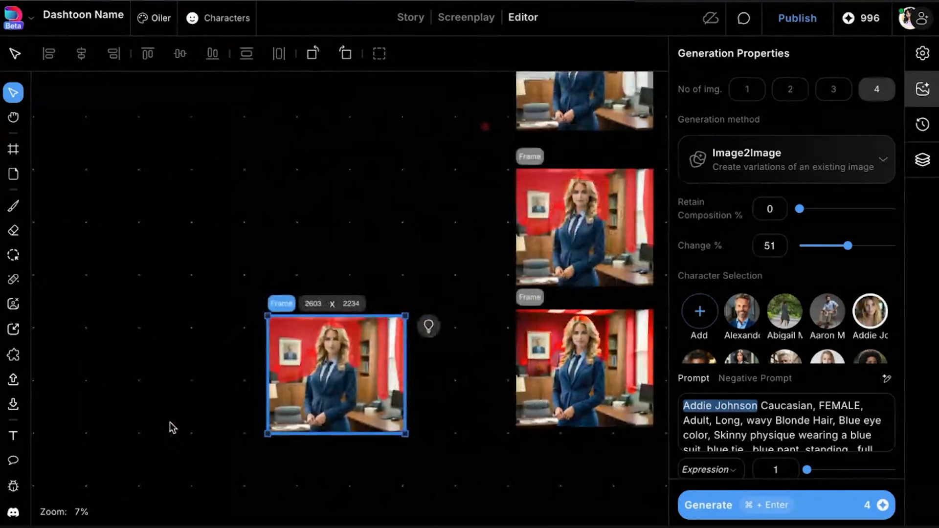
scroll(169, 422, up, 3)
scroll(428, 362, up, 2)
scroll(428, 362, right, 5)
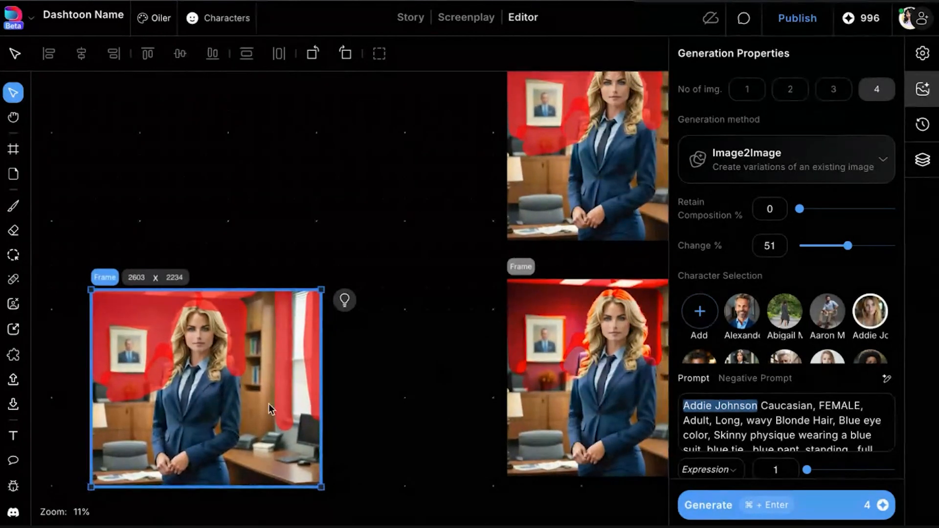
- Inspect the red wall strokes and the window stroke in the copied frame by selecting them
drag(167, 372, 163, 367)
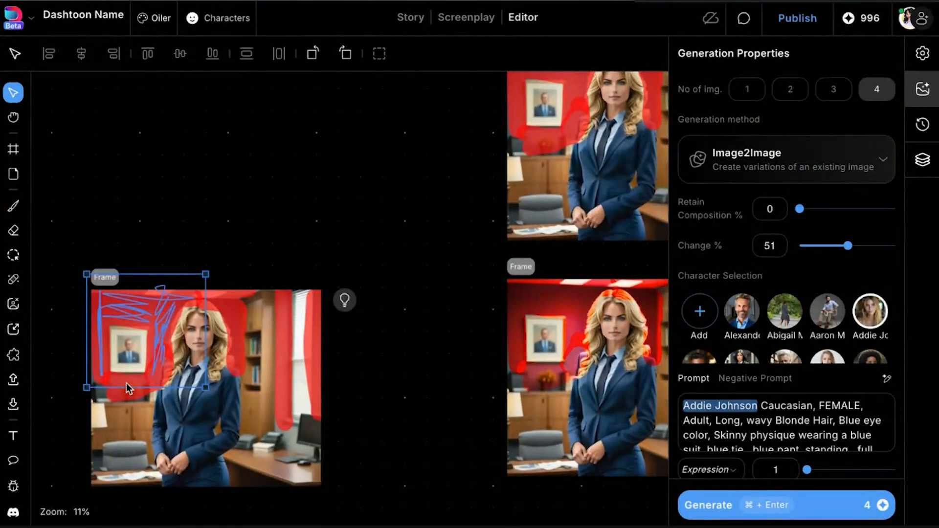
click(235, 312)
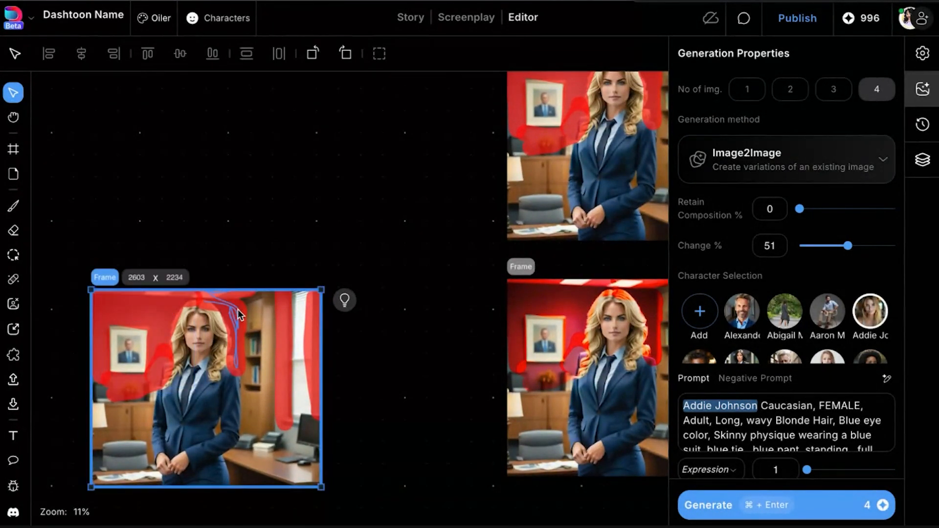
click(236, 307)
click(133, 387)
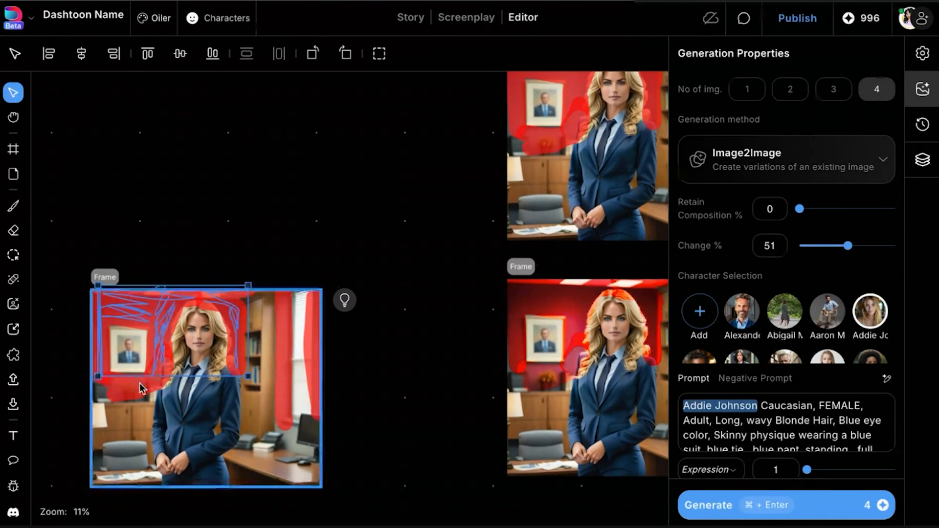
shift+click(129, 391)
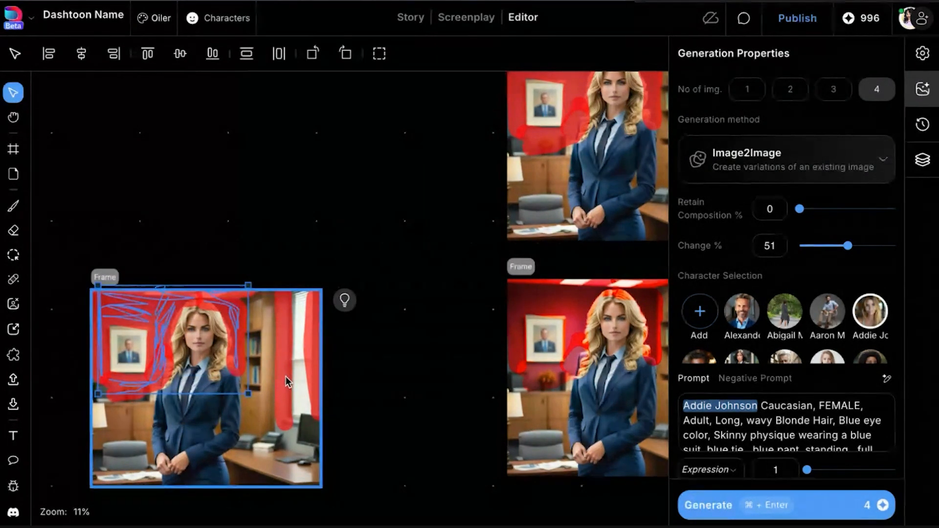
click(312, 359)
click(315, 362)
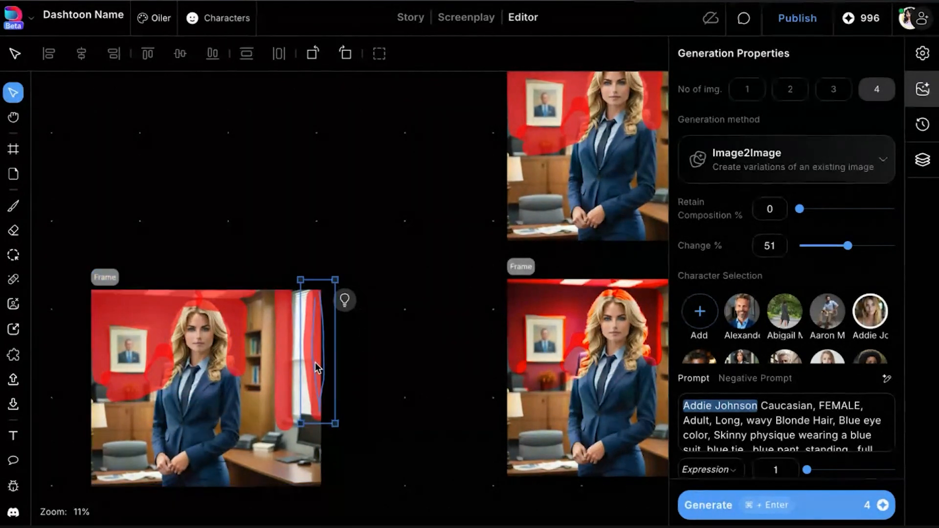
- Pull the office image out of the copied frame, and delete that frame together with its red strokes
click(350, 475)
scroll(319, 477, down, 2)
click(319, 477)
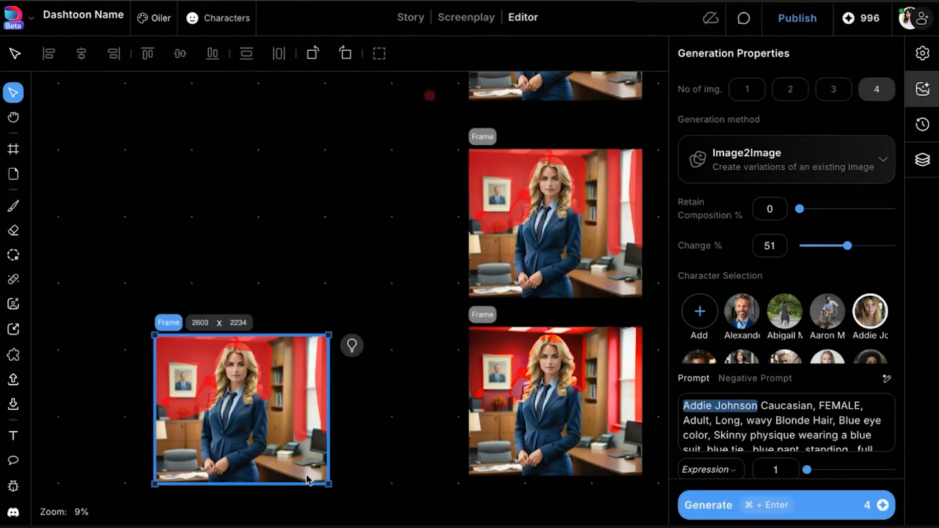
scroll(306, 475, down, 3)
drag(277, 471, 272, 468)
click(252, 276)
key(Delete)
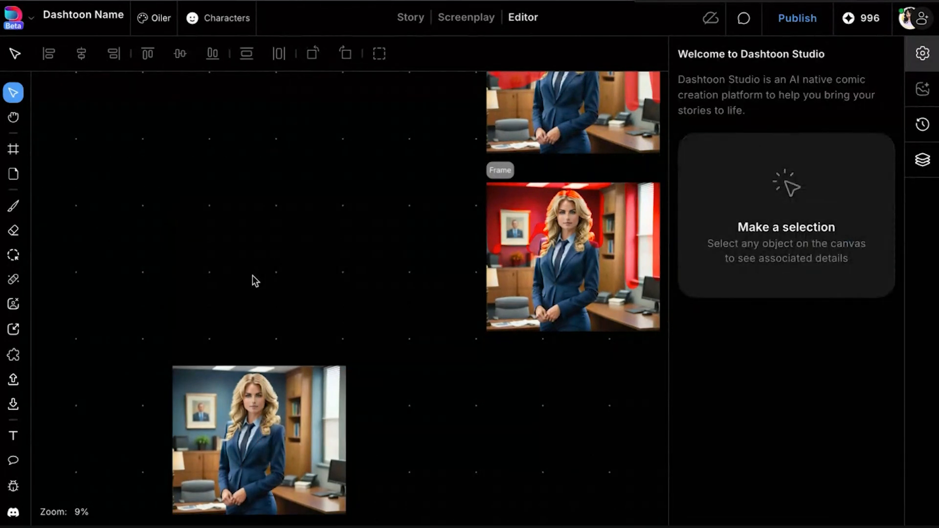
- Move the unpainted office image up beside the second red-painted frame
scroll(438, 156, down, 3)
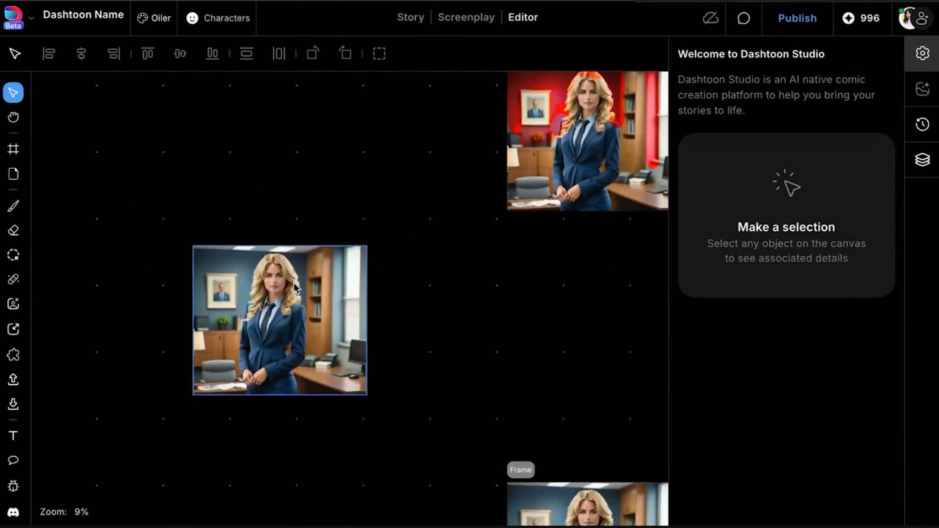
click(299, 294)
drag(289, 301, 330, 154)
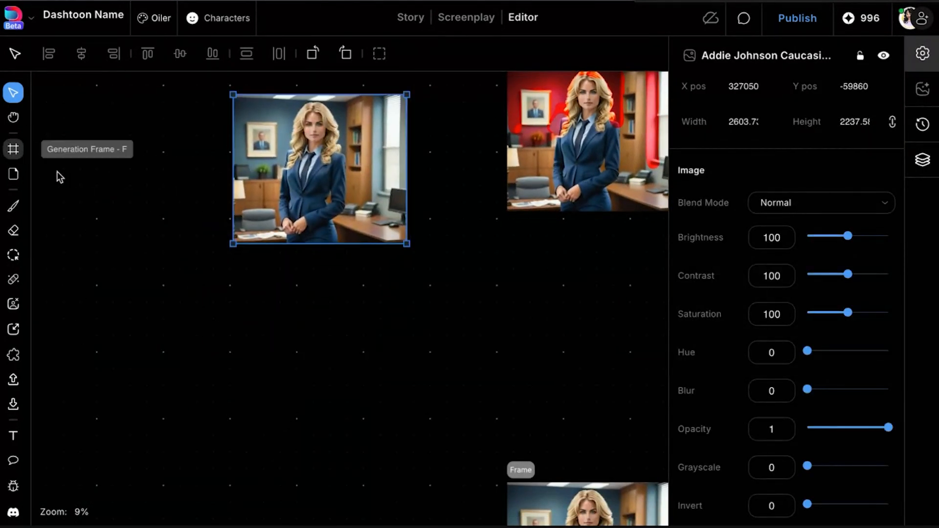
- Set the Hard Brush color to fully opaque red, #ff0000, for painting on the office image
click(13, 206)
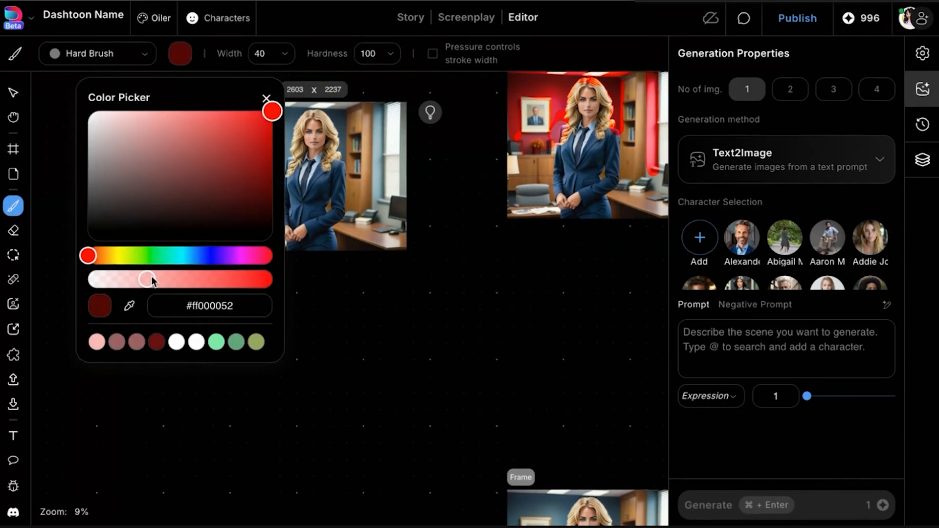
drag(147, 280, 327, 283)
click(267, 98)
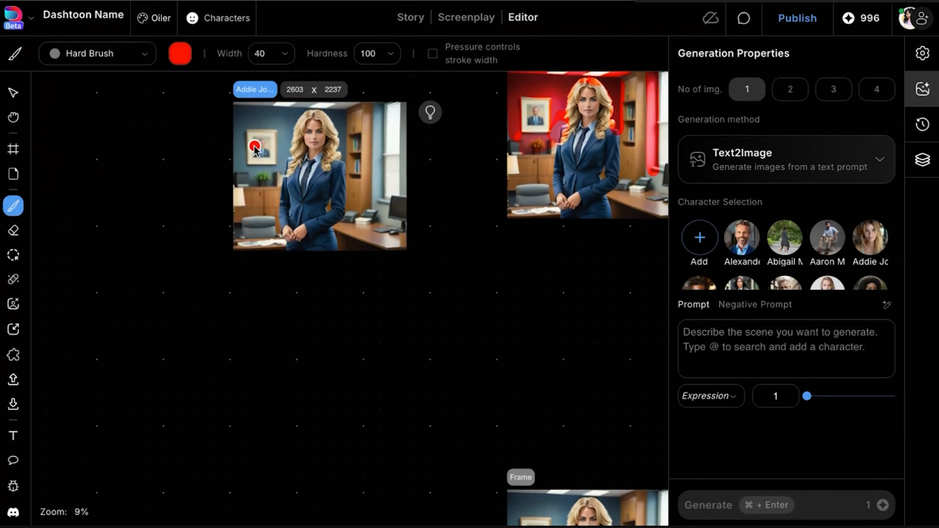
scroll(255, 147, up, 3)
scroll(257, 128, up, 5)
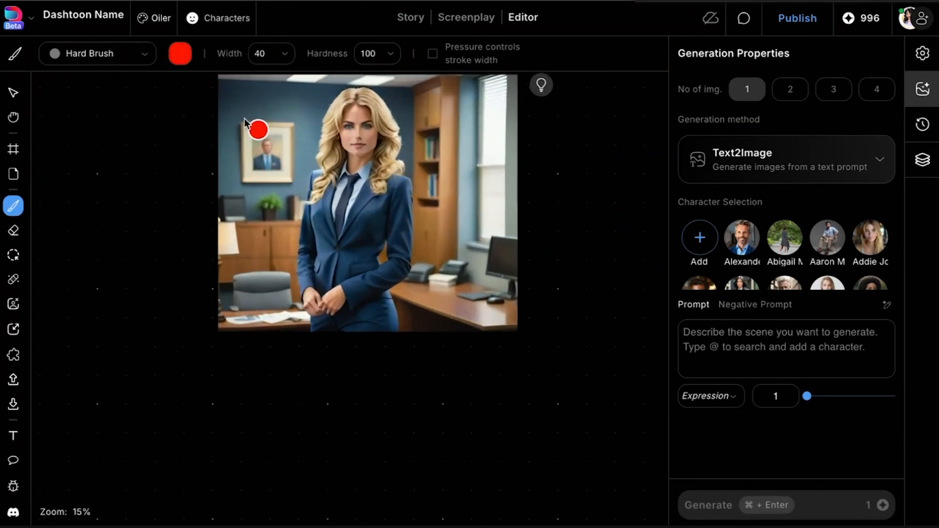
click(181, 55)
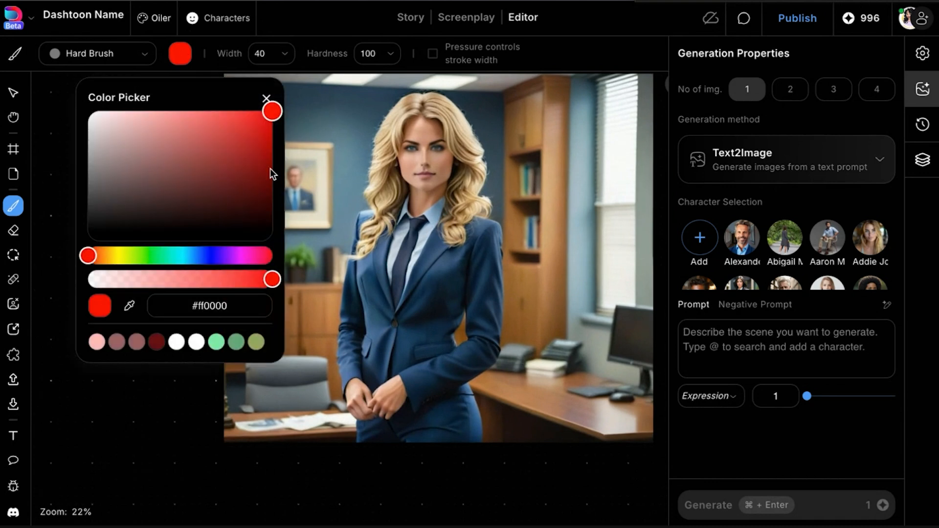
drag(221, 278, 274, 277)
click(266, 98)
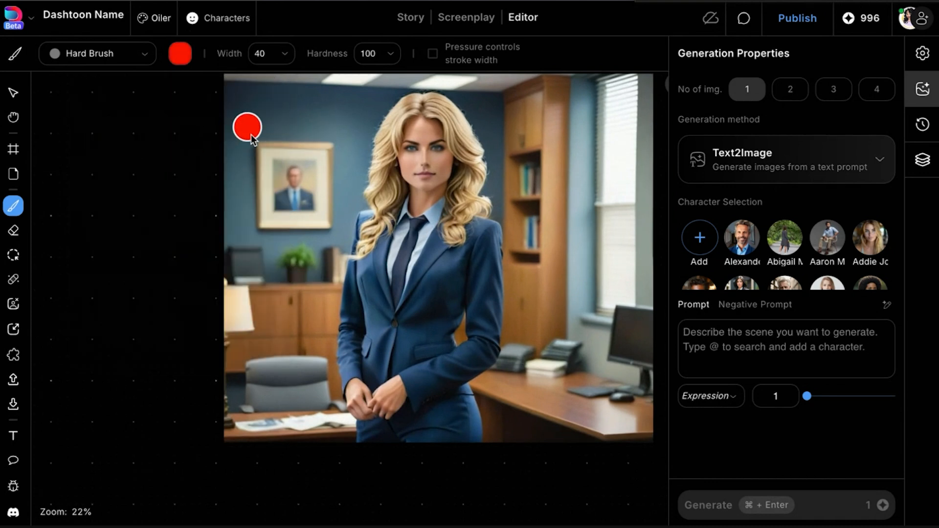
- Paint opaque red strokes over the blue wall around the framed portrait in the office image
scroll(247, 142, up, 2)
scroll(263, 165, up, 2)
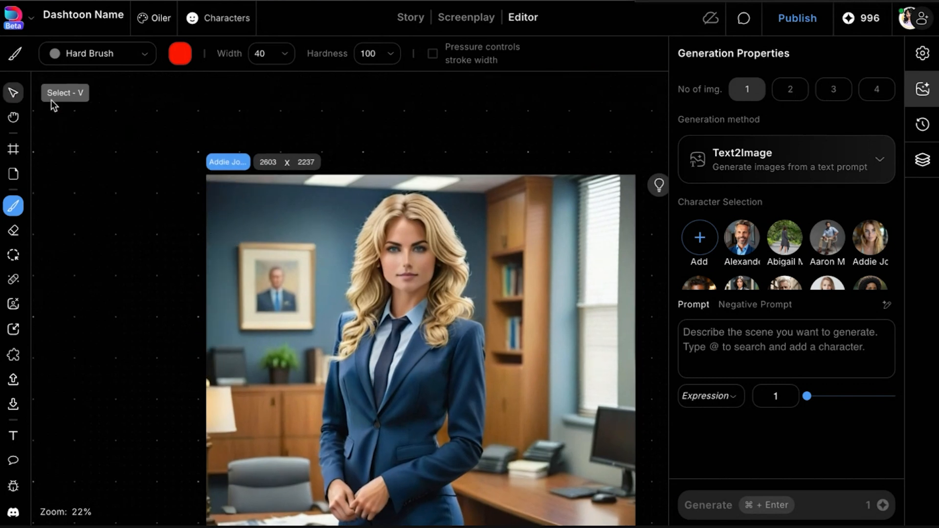
click(13, 92)
click(265, 117)
click(236, 161)
click(13, 206)
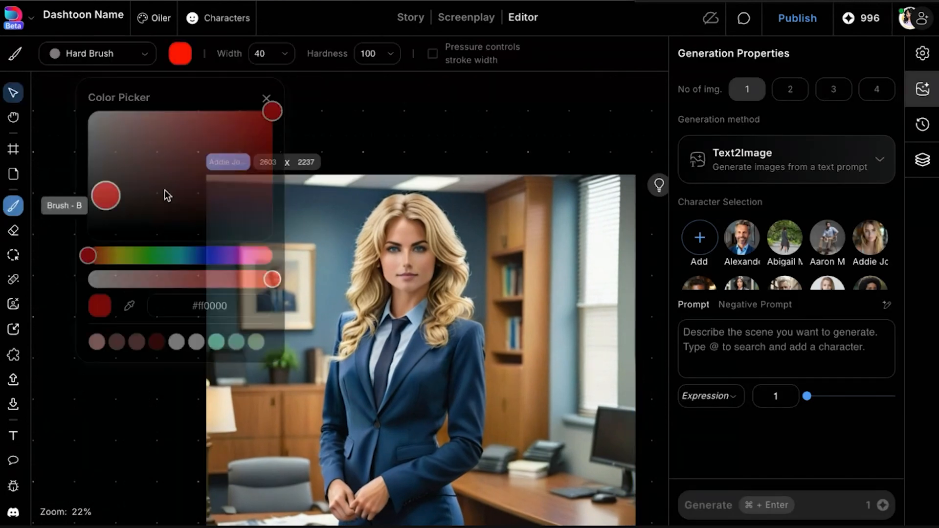
click(266, 98)
mouse_move(230, 181)
mouse_down()
mouse_move(220, 278)
mouse_move(225, 349)
mouse_up()
mouse_move(235, 193)
mouse_down()
mouse_move(326, 217)
mouse_move(228, 192)
mouse_move(344, 176)
mouse_move(325, 237)
mouse_move(356, 183)
mouse_move(343, 217)
mouse_move(330, 346)
mouse_move(248, 339)
mouse_move(189, 367)
mouse_move(288, 337)
mouse_up()
click(14, 93)
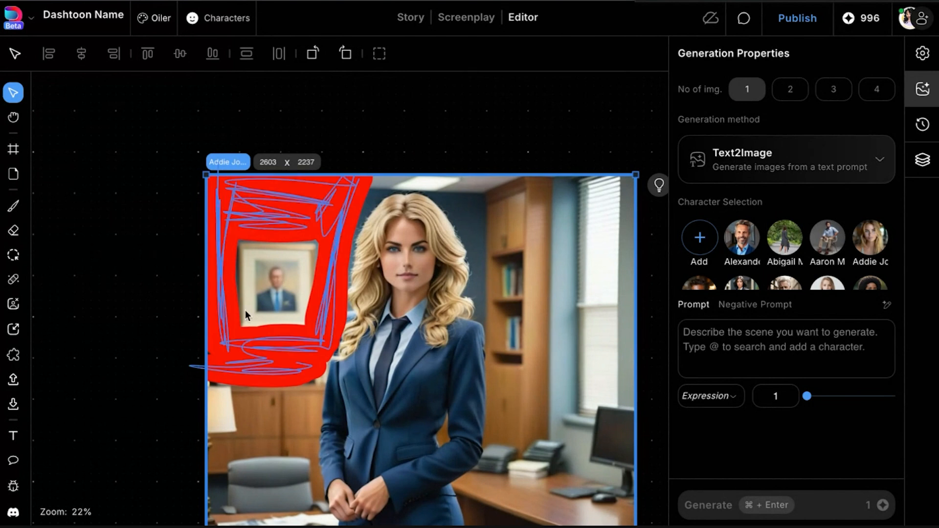
- Change the blend mode of the red wall stroke to Overlay
click(296, 216)
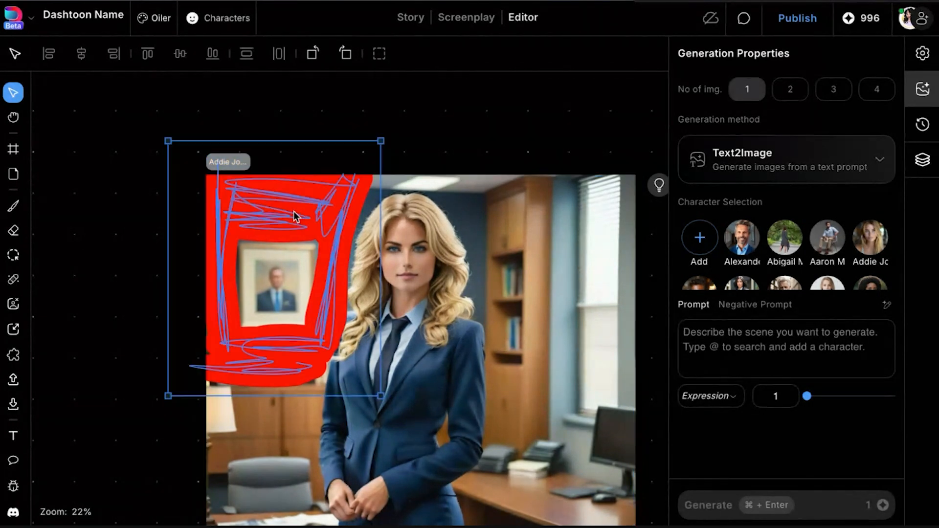
mouse_move(294, 212)
mouse_down()
mouse_move(185, 235)
mouse_move(246, 155)
mouse_move(291, 208)
mouse_up()
click(923, 56)
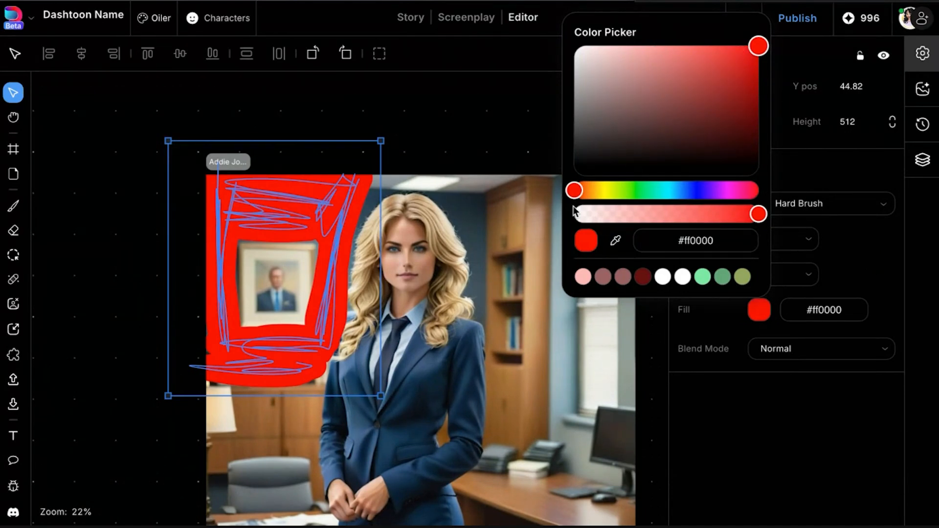
mouse_move(575, 191)
mouse_down()
mouse_move(710, 189)
mouse_move(561, 187)
mouse_up()
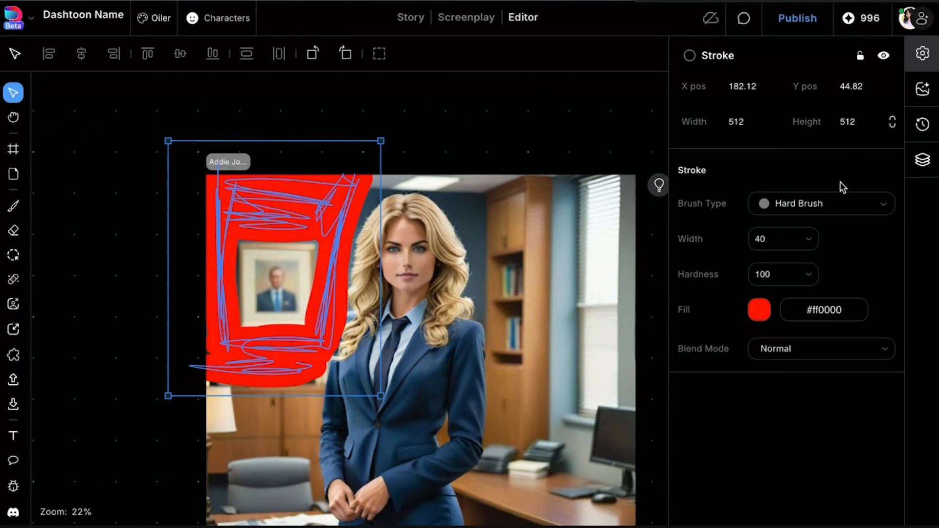
click(808, 357)
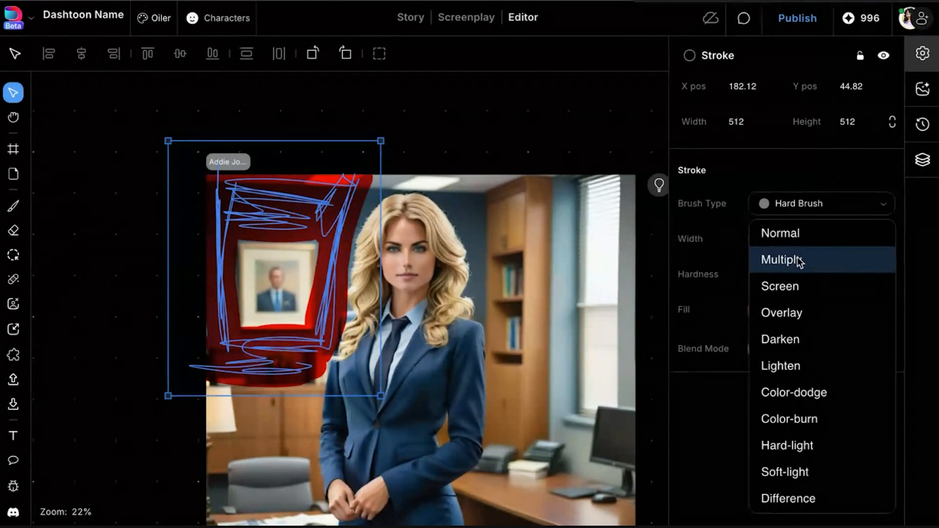
click(791, 319)
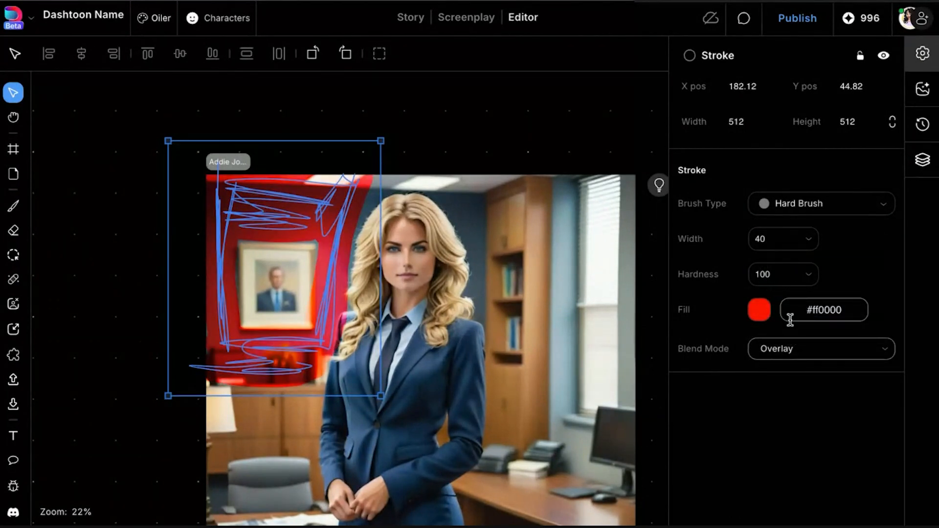
- Examine how the red stroke blends with the wall, ceiling light and portrait, up close and from a distance
click(415, 143)
scroll(415, 143, down, 2)
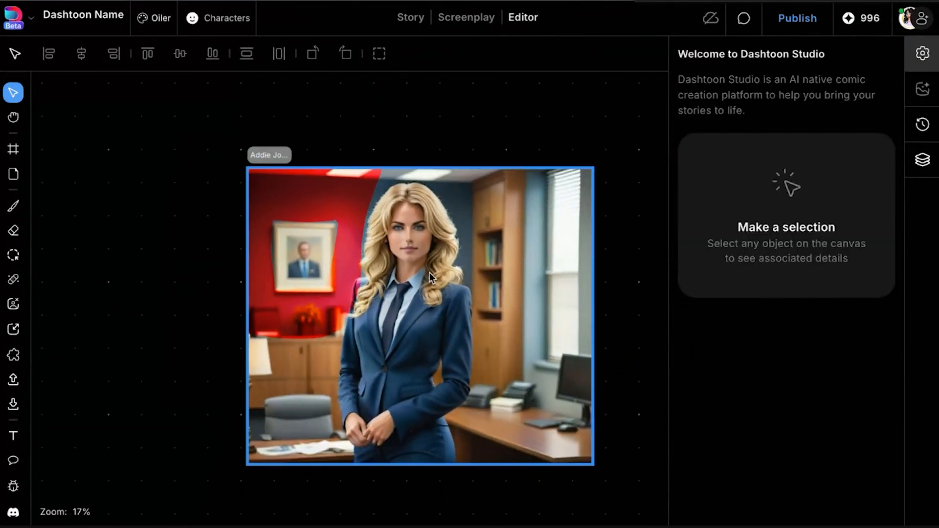
scroll(429, 275, right, 4)
scroll(430, 275, up, 2)
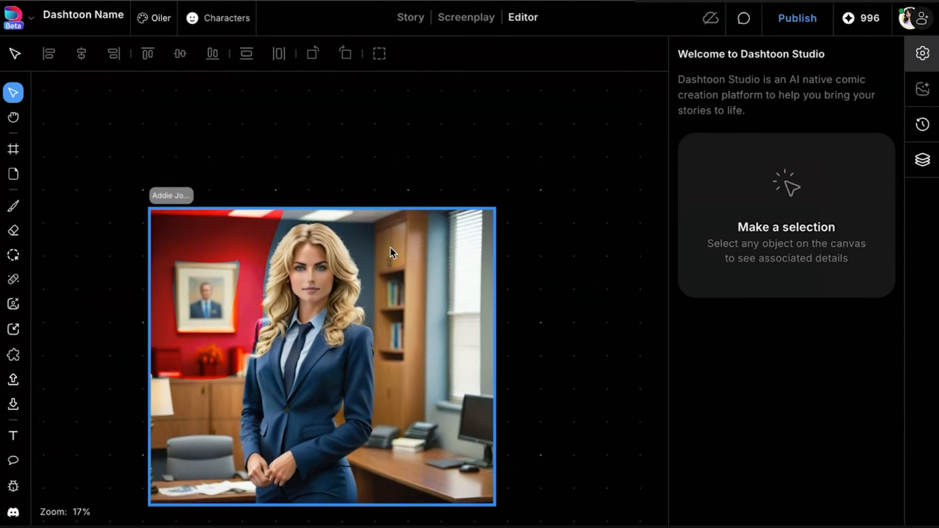
scroll(390, 248, up, 3)
scroll(222, 207, left, 2)
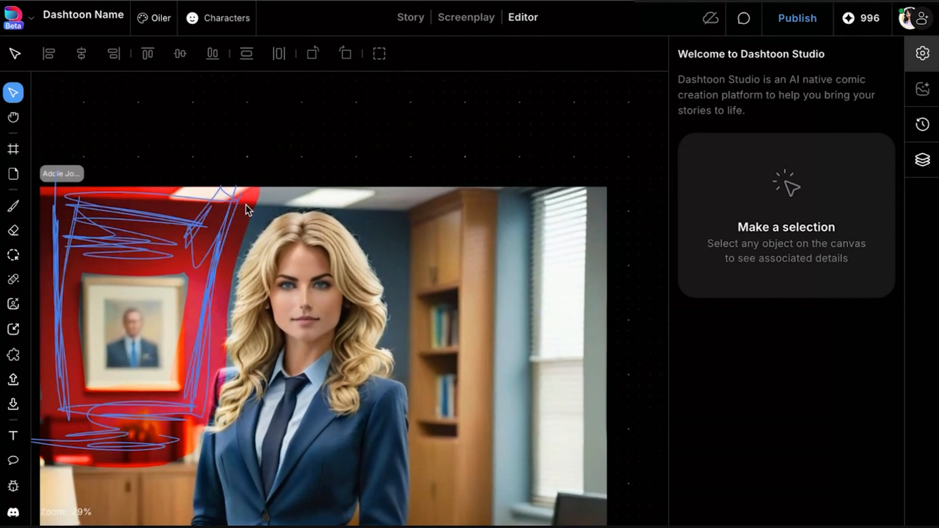
scroll(247, 205, left, 4)
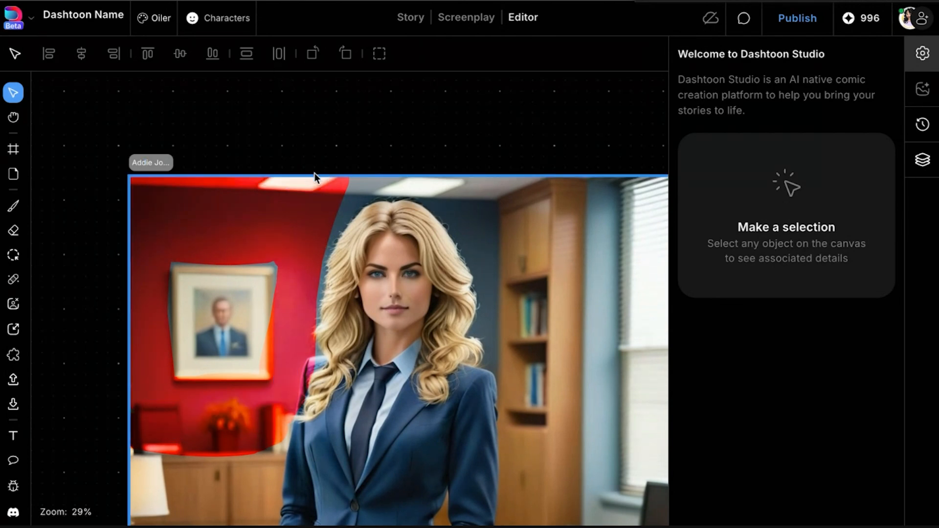
scroll(326, 175, down, 2)
scroll(447, 173, down, 4)
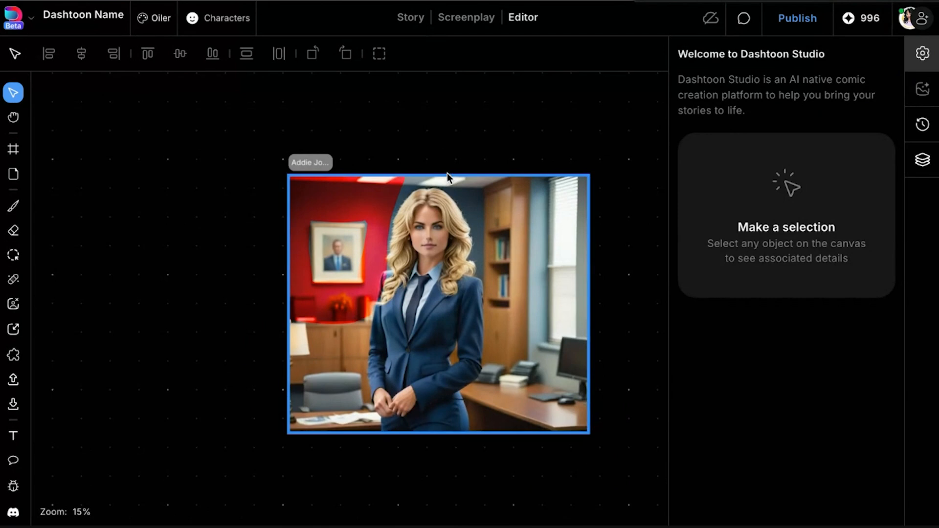
- Compare both red-painted frames with their Image2Image results, and select the second frame's wall stroke to view its fill and blend mode
click(476, 238)
scroll(473, 238, right, 1)
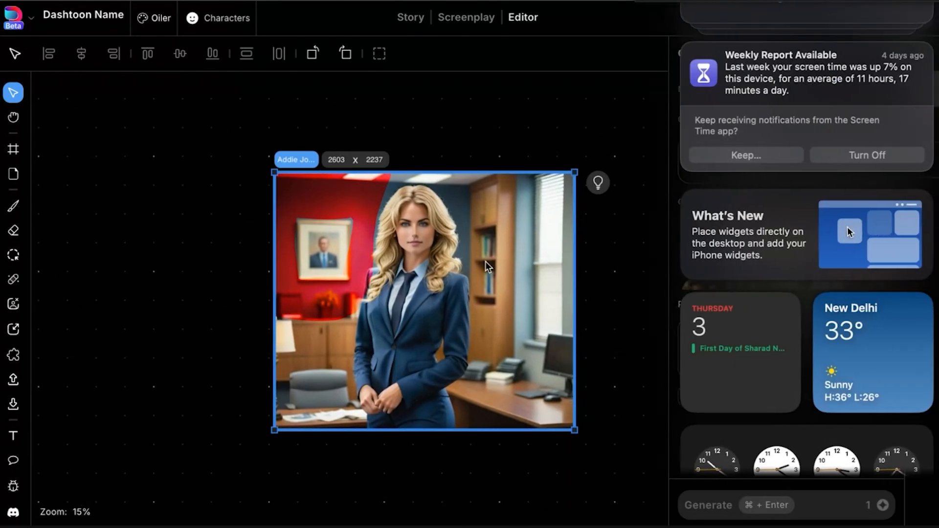
click(630, 278)
scroll(630, 278, right, 2)
scroll(630, 278, right, 10)
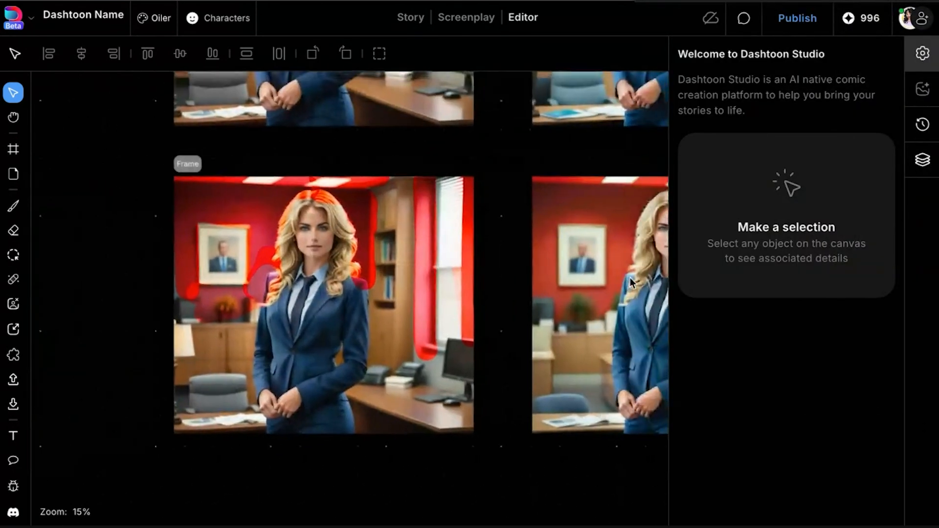
scroll(384, 322, up, 4)
scroll(383, 322, down, 2)
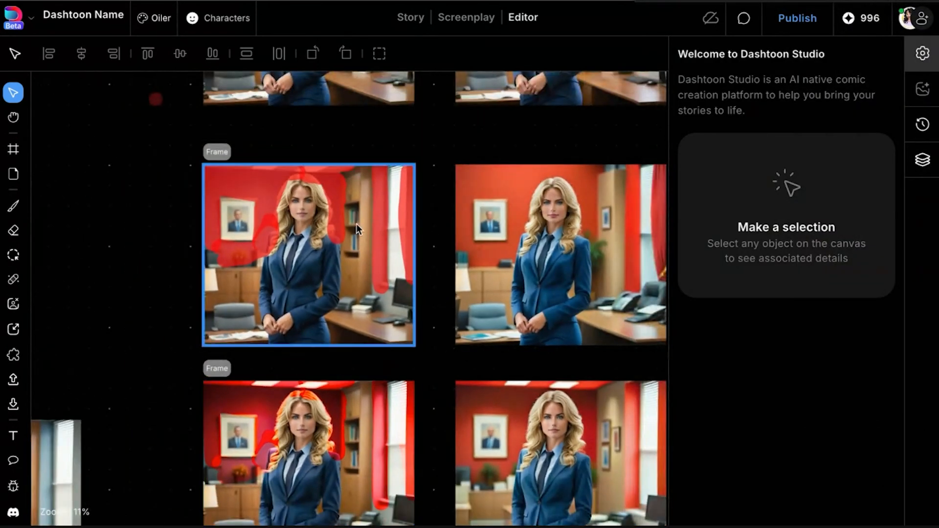
scroll(361, 423, down, 3)
scroll(360, 423, up, 2)
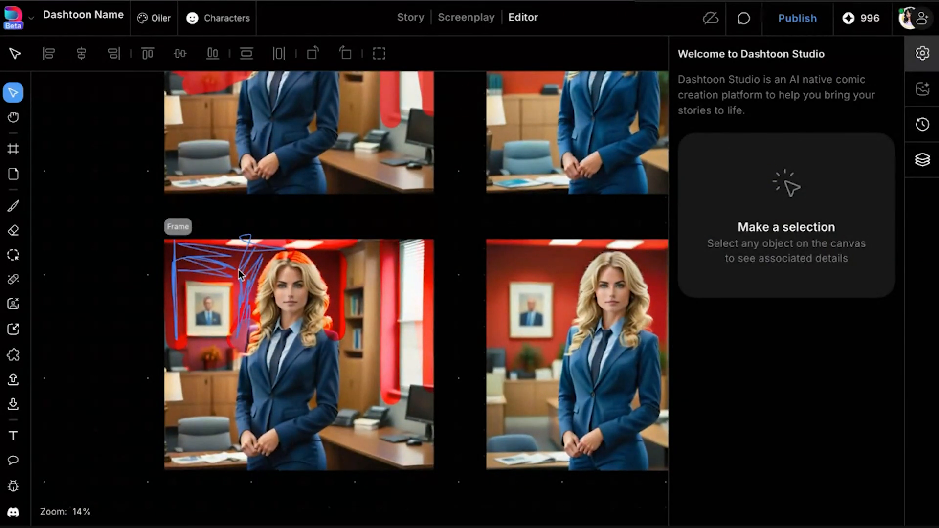
click(238, 269)
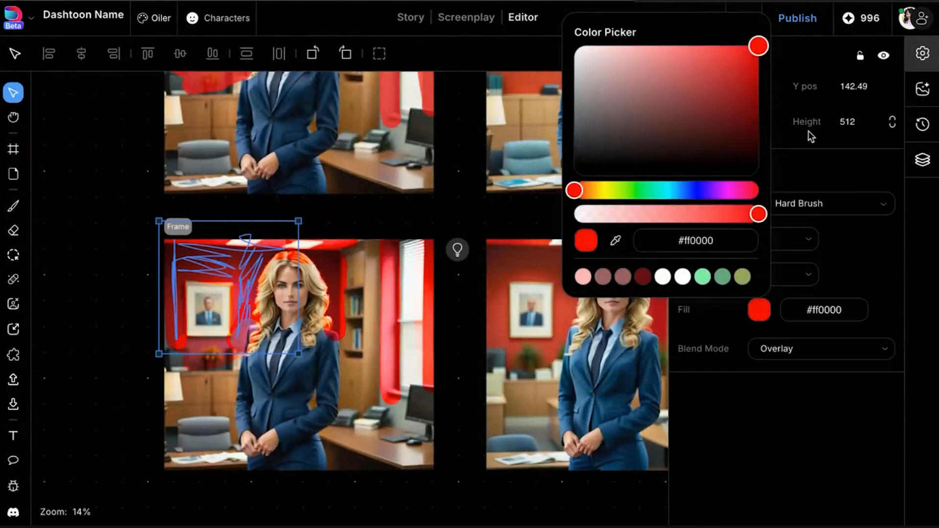
- Set the selected red stroke's blend mode to Multiply and deselect it
click(856, 351)
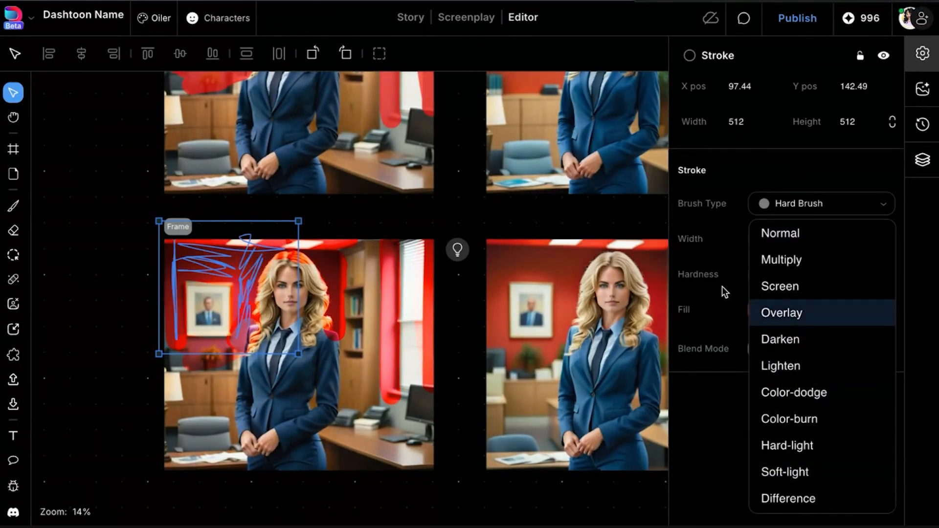
click(726, 418)
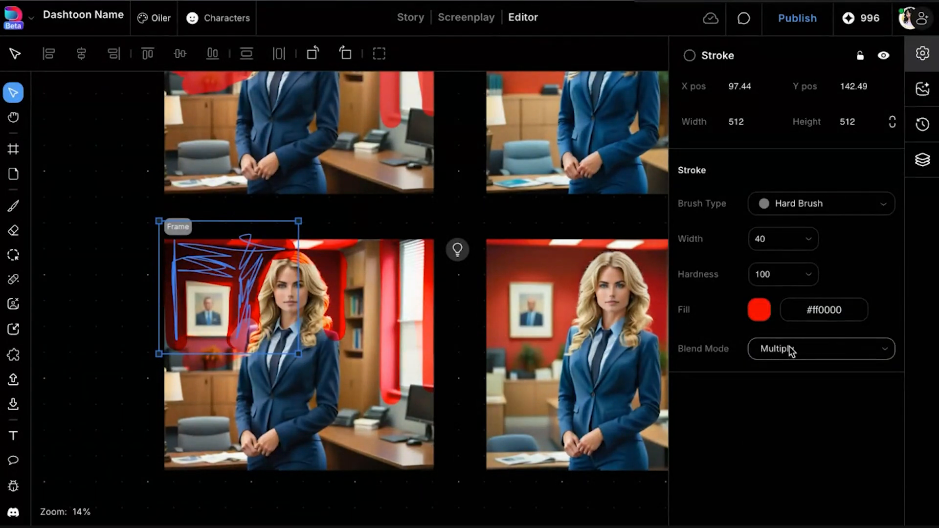
click(461, 354)
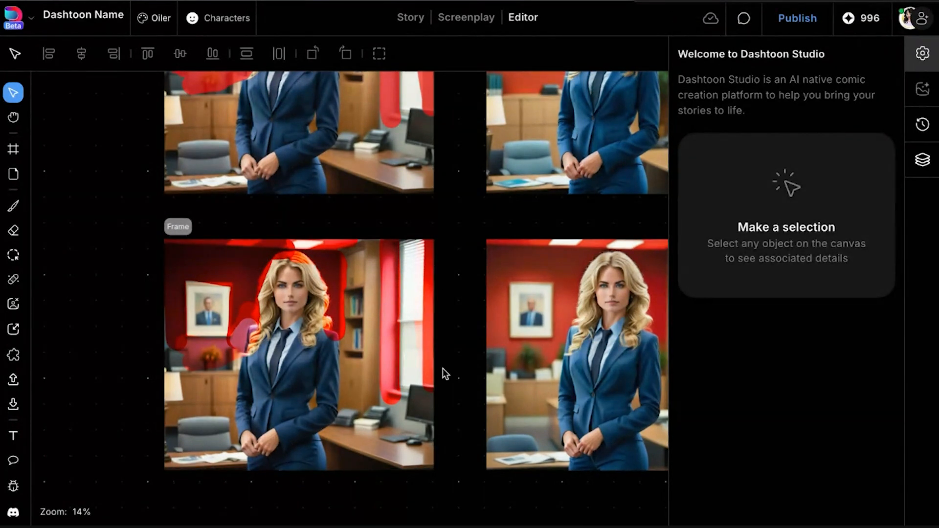
- Compare the two red-painted office frames with their generated results, and inspect the lower painted frame's generation and frame properties
scroll(443, 369, right, 3)
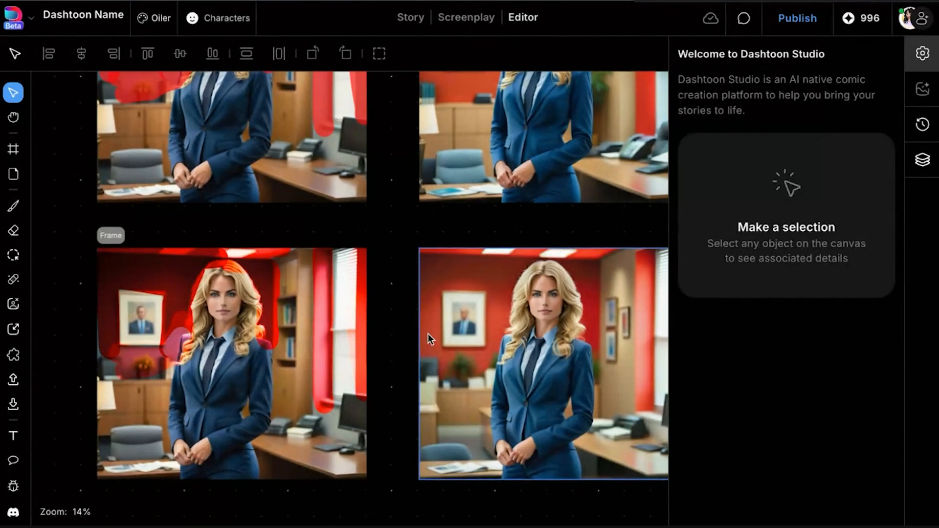
scroll(428, 334, right, 5)
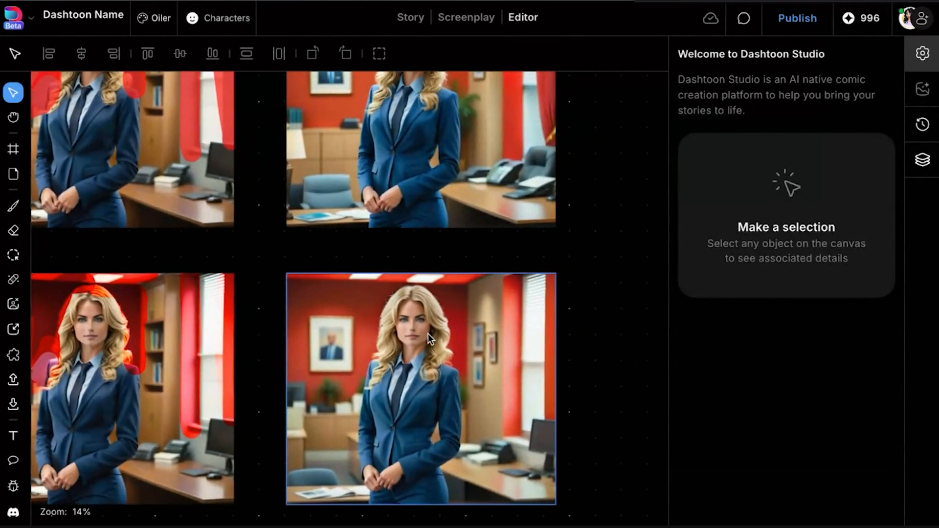
scroll(518, 343, down, 3)
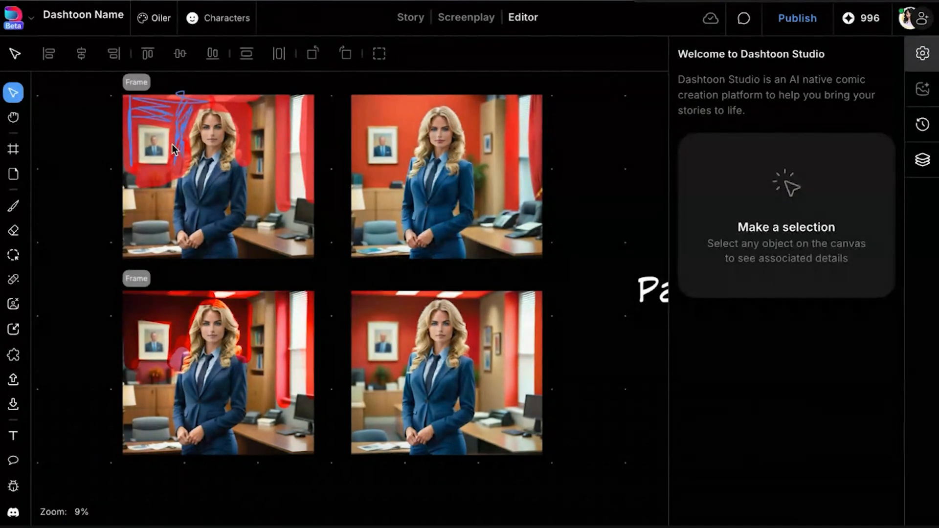
click(218, 389)
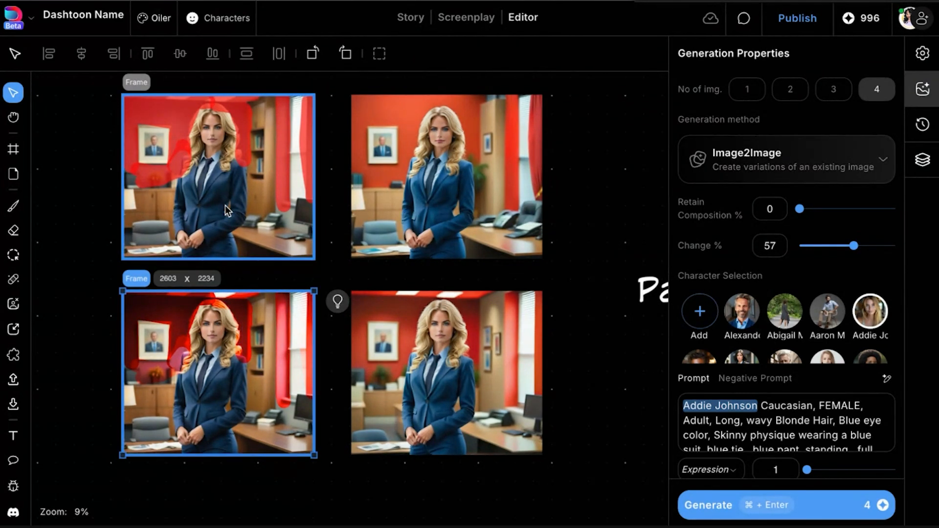
click(922, 53)
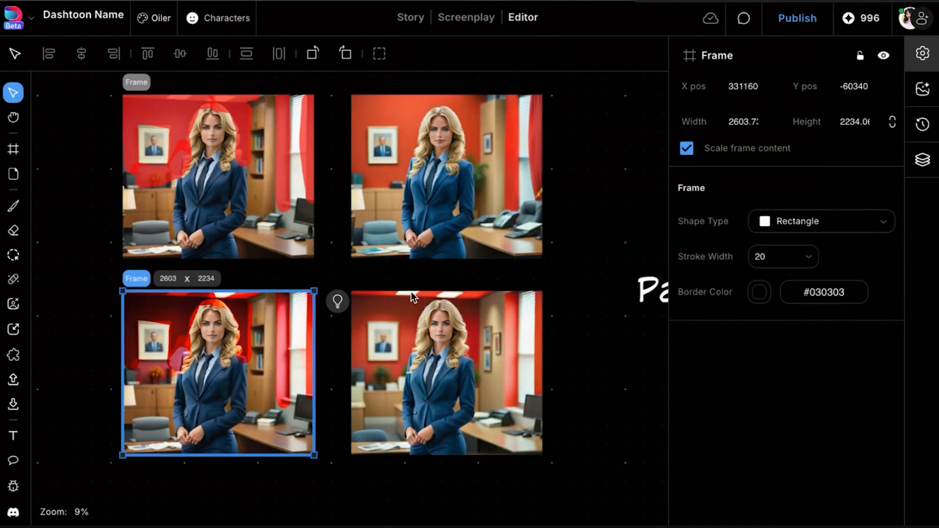
scroll(390, 303, up, 5)
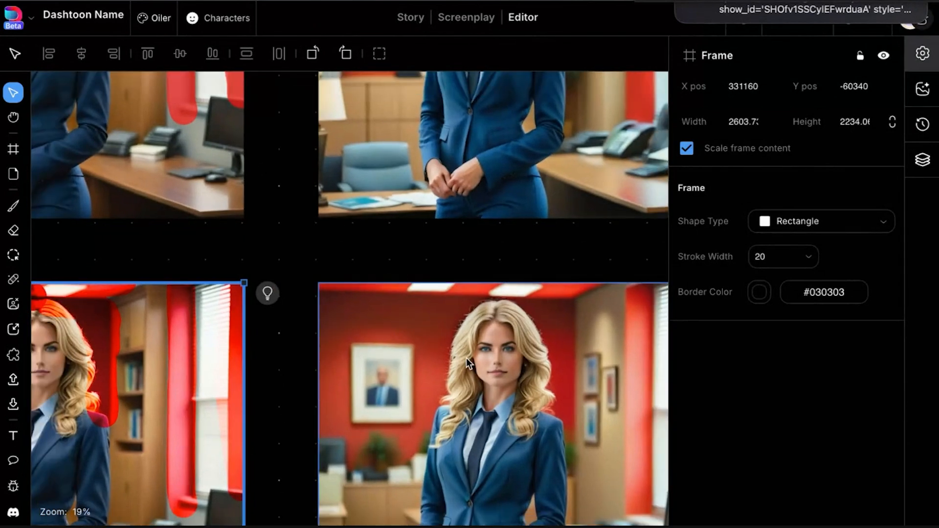
scroll(466, 359, down, 2)
scroll(116, 462, left, 3)
scroll(116, 462, up, 3)
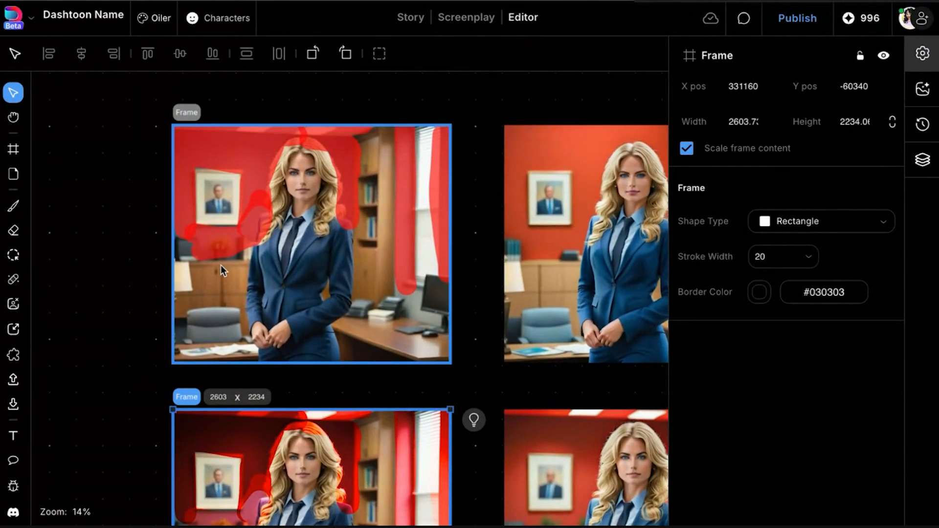
scroll(222, 256, down, 3)
scroll(222, 255, right, 1)
scroll(222, 255, down, 2)
scroll(223, 256, right, 1)
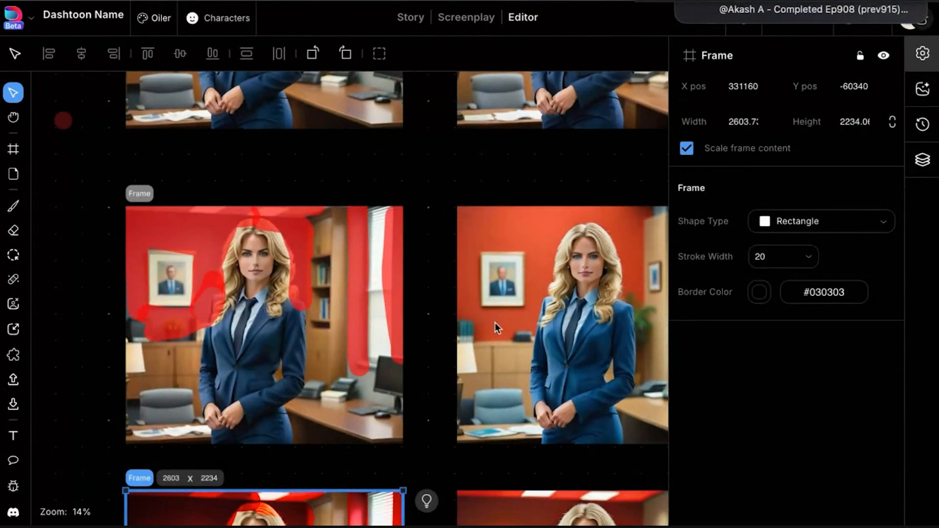
scroll(371, 378, down, 6)
scroll(371, 377, right, 1)
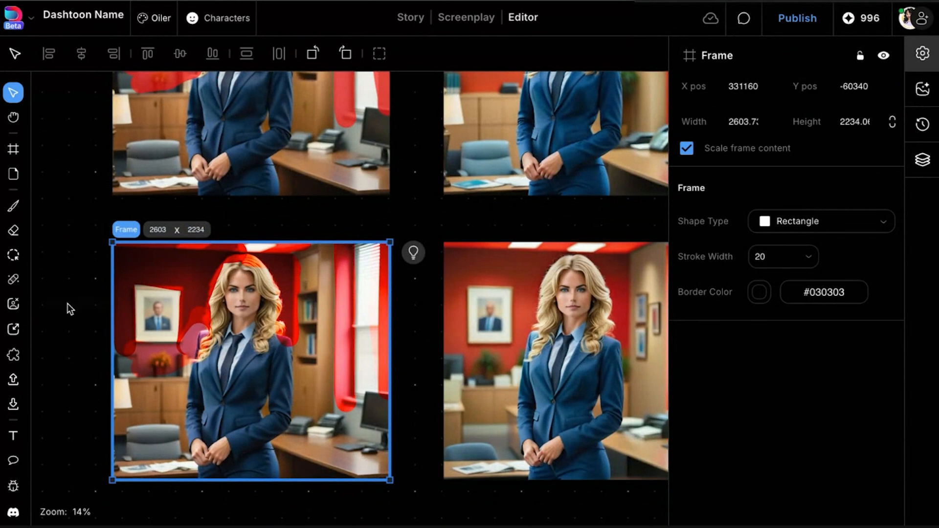
scroll(522, 355, right, 3)
scroll(522, 356, down, 1)
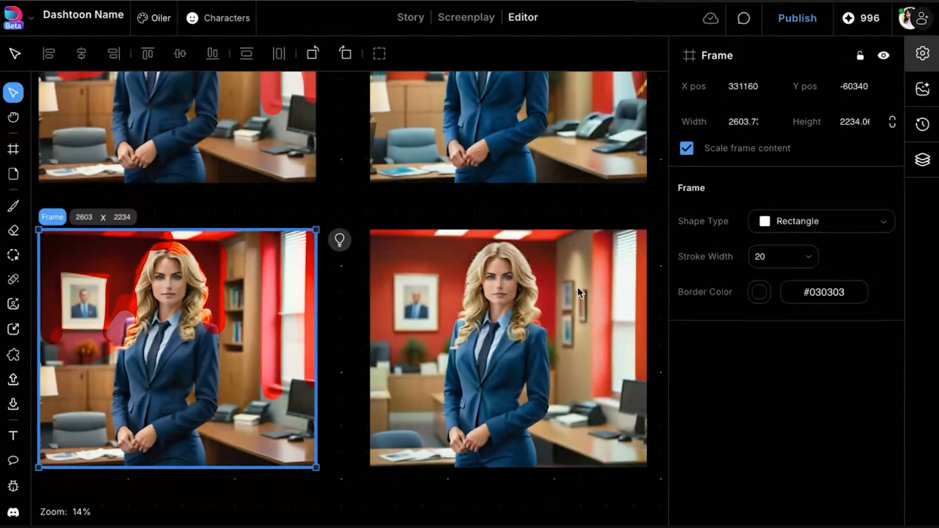
scroll(633, 374, right, 4)
scroll(124, 243, left, 9)
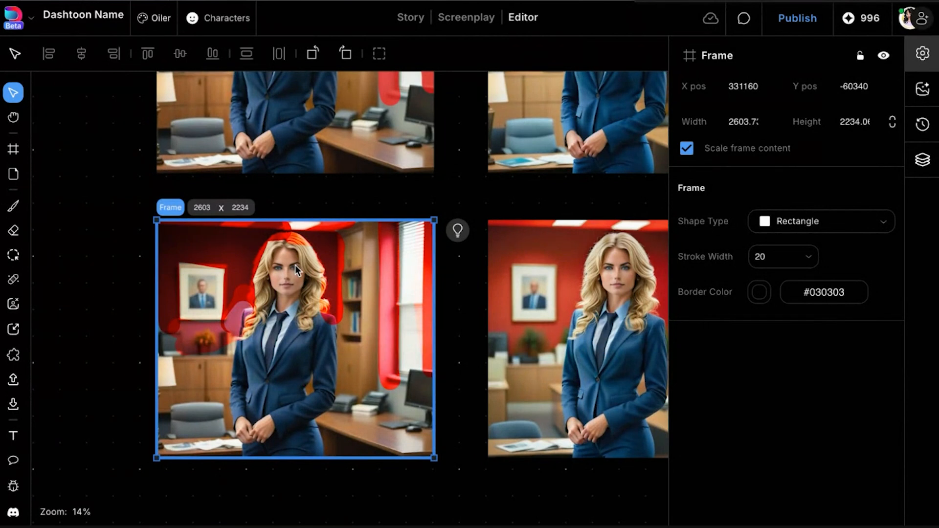
- Examine the two generated red-background images against the original painted frame, including the upper generated image's properties
click(457, 290)
scroll(456, 293, down, 3)
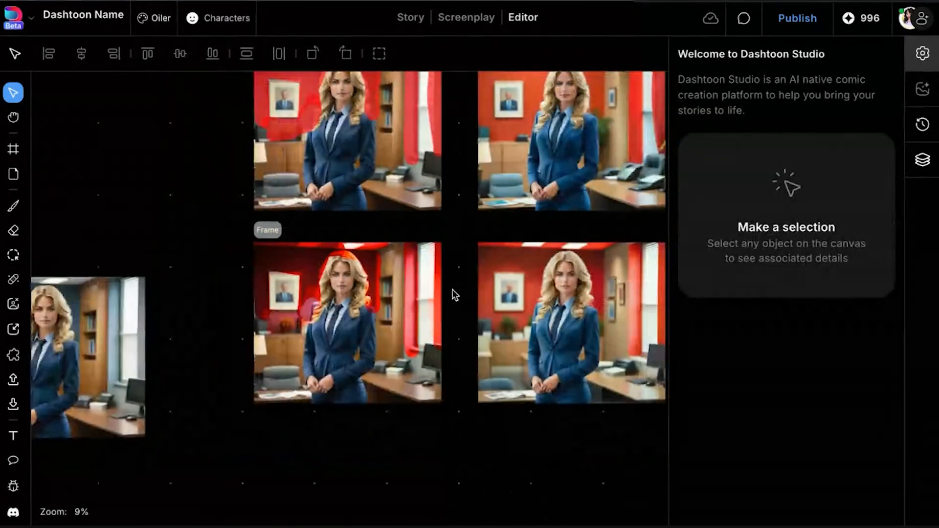
scroll(455, 292, down, 2)
right_click(455, 291)
click(512, 140)
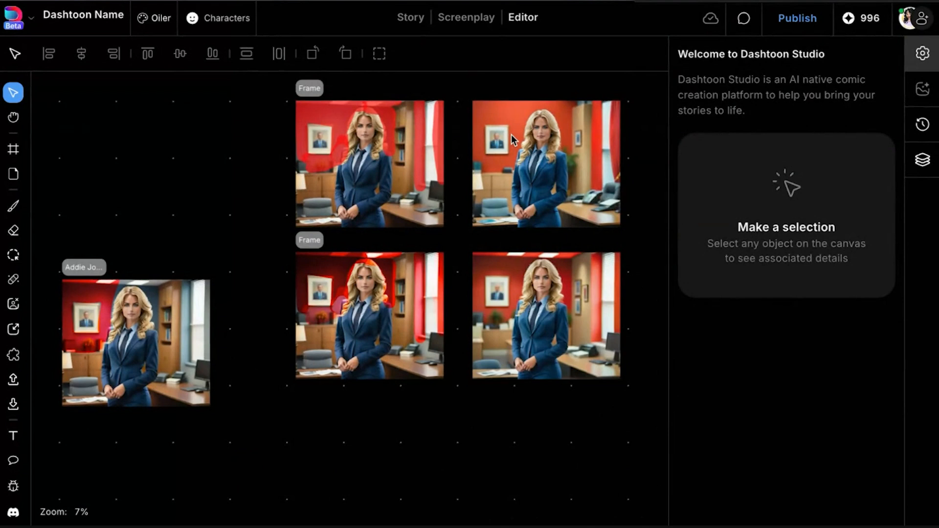
click(514, 156)
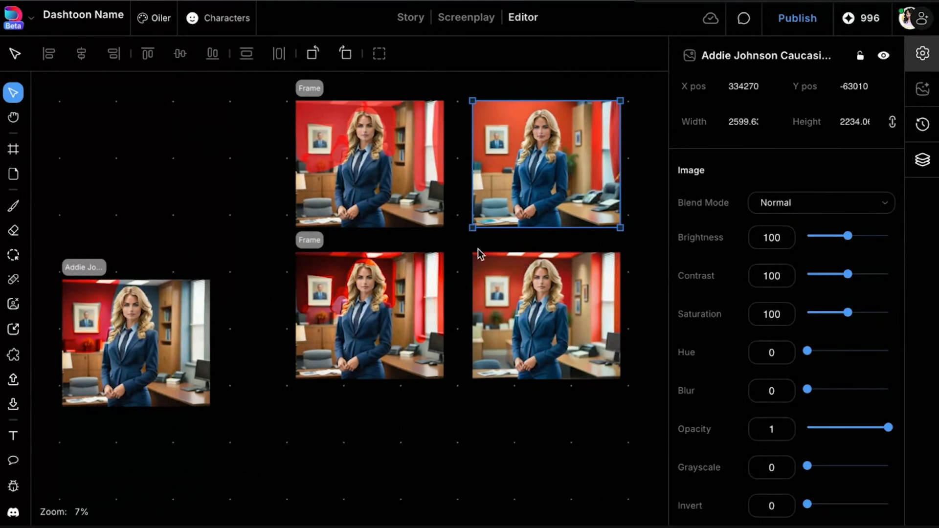
click(507, 328)
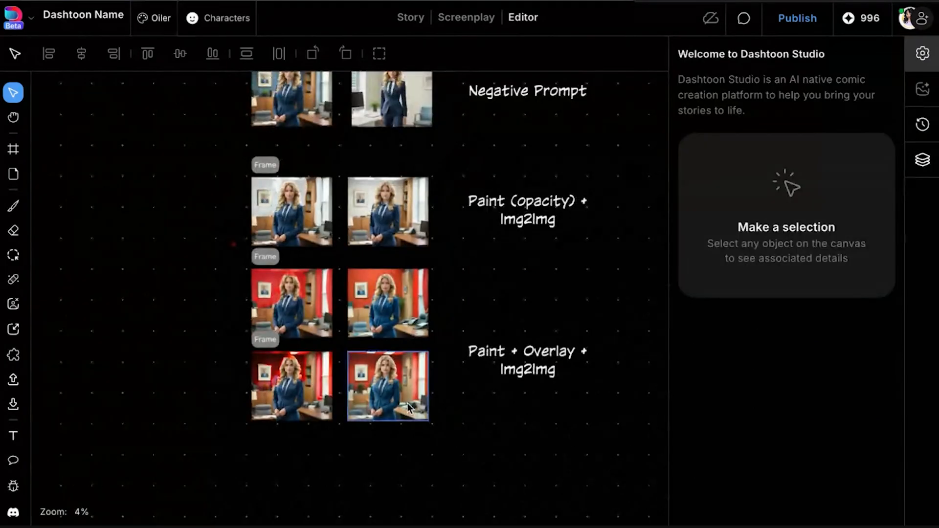
- Review the handwritten Background notes on color-changing methods and find the Segment section of the canvas
scroll(408, 403, down, 5)
scroll(407, 406, down, 10)
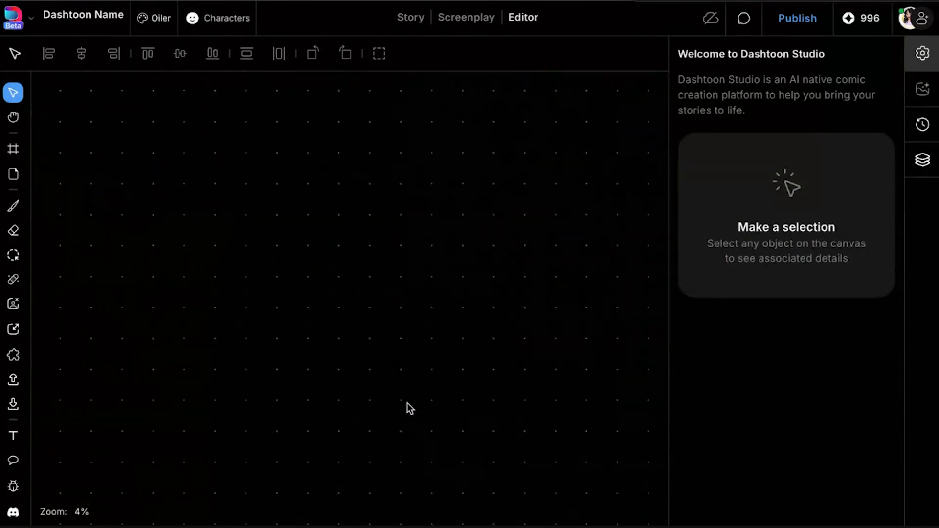
scroll(407, 403, up, 3)
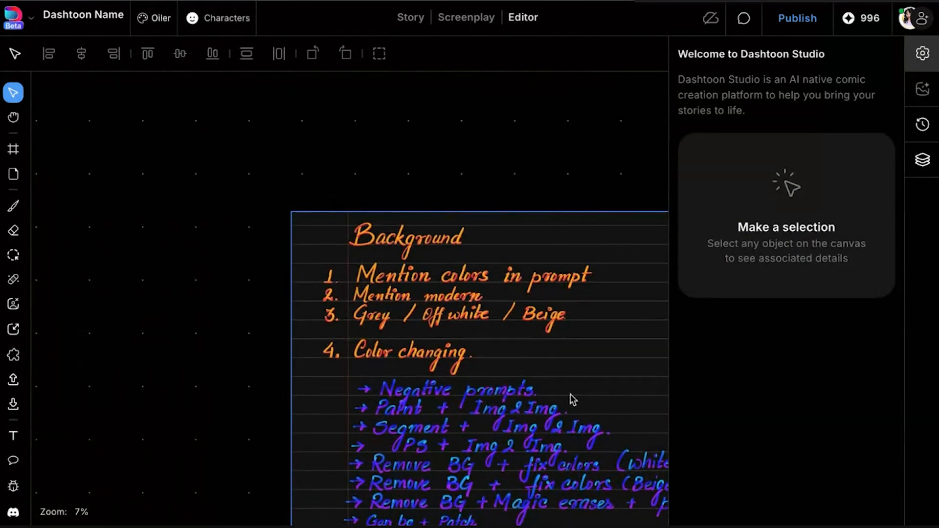
scroll(573, 400, down, 2)
scroll(573, 397, down, 2)
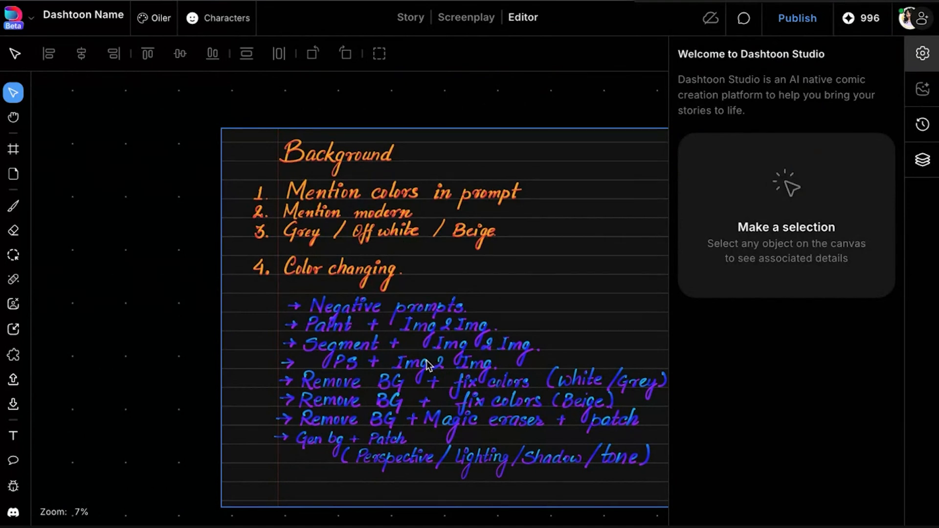
scroll(418, 352, down, 10)
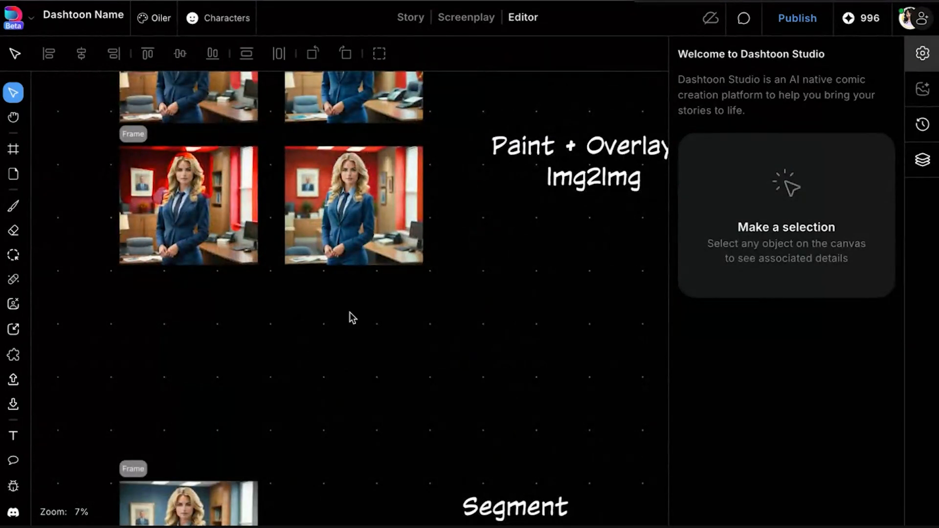
scroll(351, 313, down, 1)
scroll(350, 314, up, 4)
scroll(351, 314, up, 2)
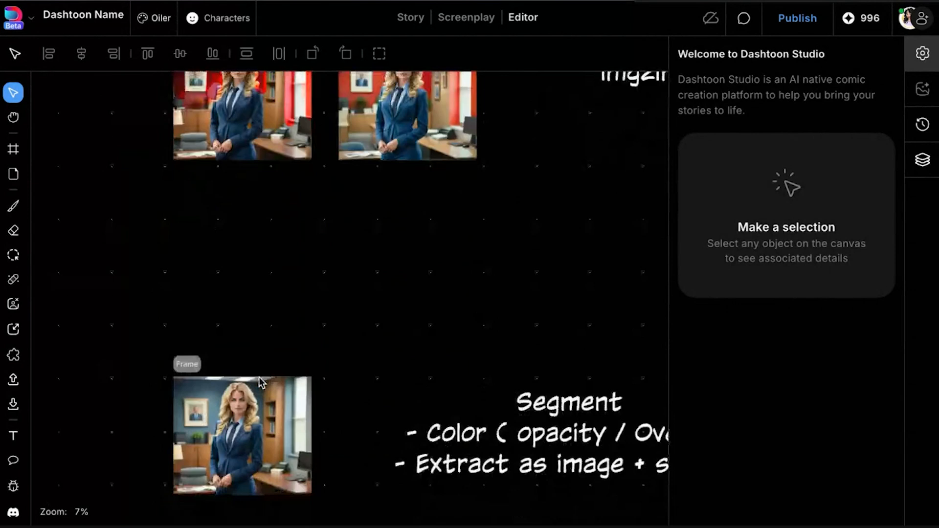
- Recheck the lower red-painted frame's Image2Image settings and compare both painted frames with their generated results
scroll(260, 380, down, 2)
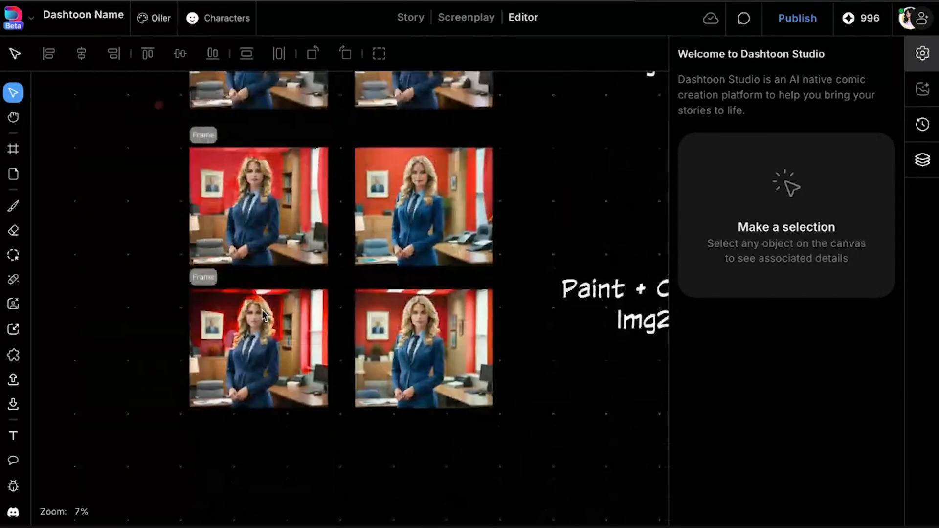
scroll(262, 310, up, 1)
scroll(280, 377, up, 1)
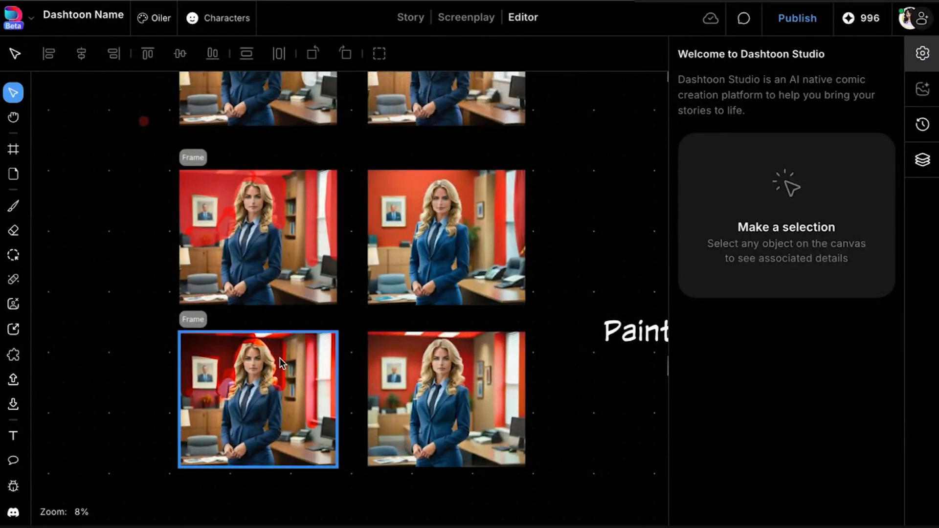
click(279, 358)
scroll(279, 339, up, 3)
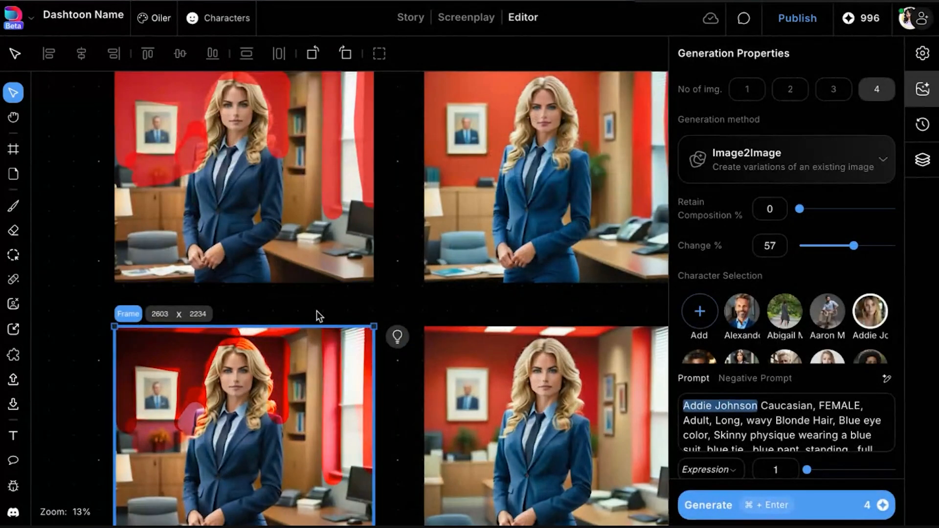
scroll(324, 189, up, 4)
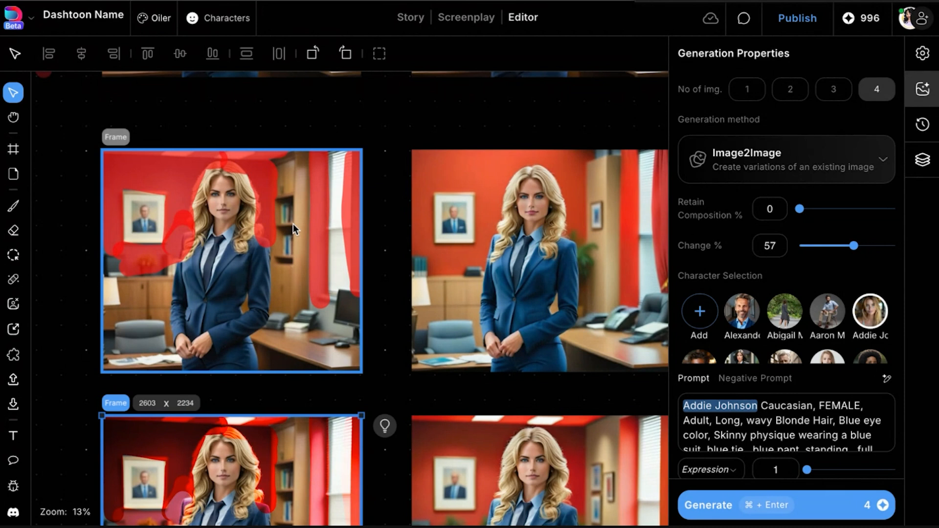
scroll(294, 206, down, 4)
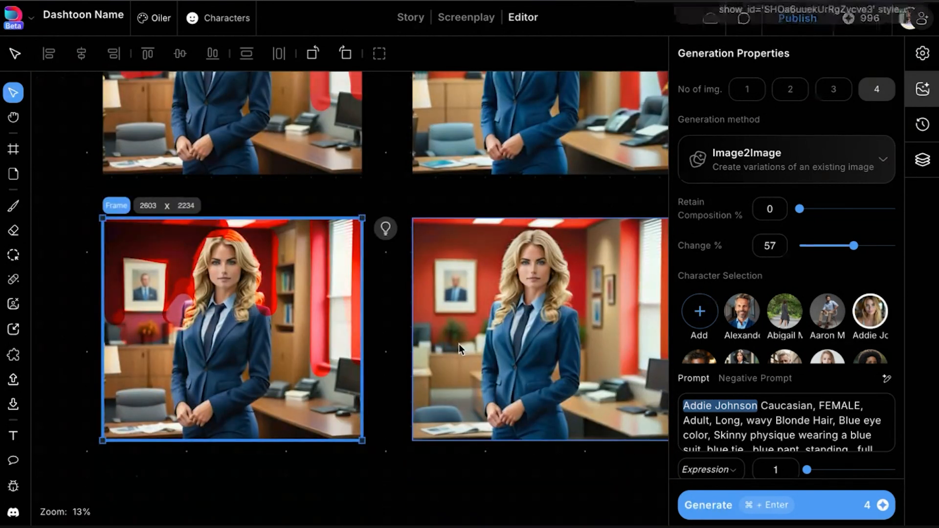
click(398, 365)
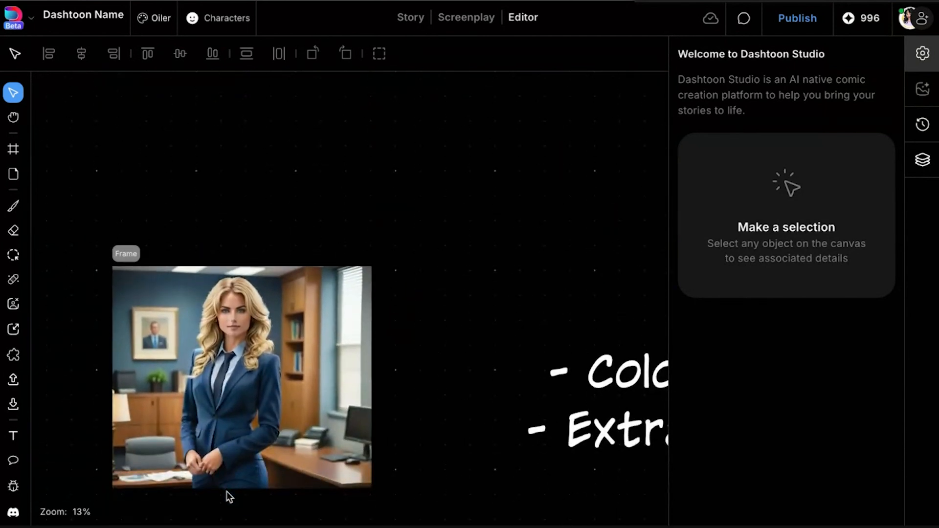
- Duplicate the blue office frame beside the Segment notes and place the copy in the empty canvas area away from the notes
scroll(227, 491, down, 2)
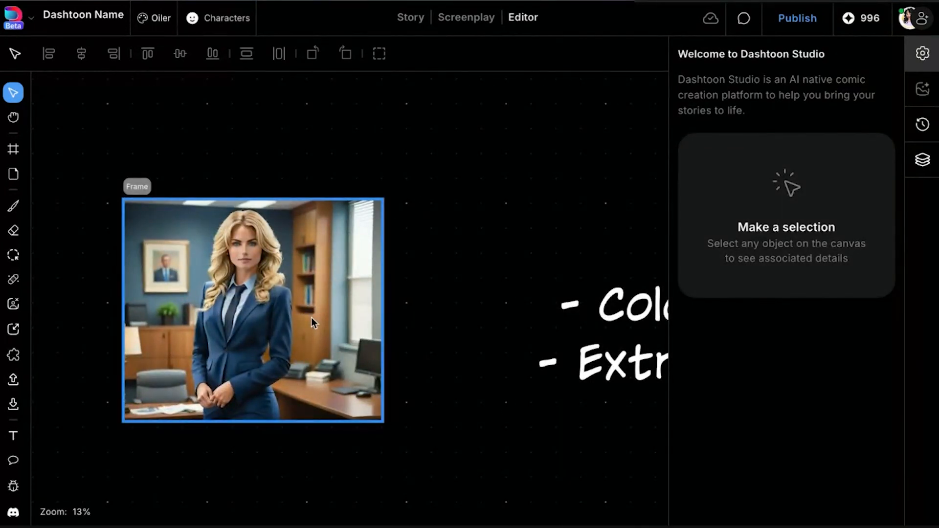
scroll(312, 318, down, 1)
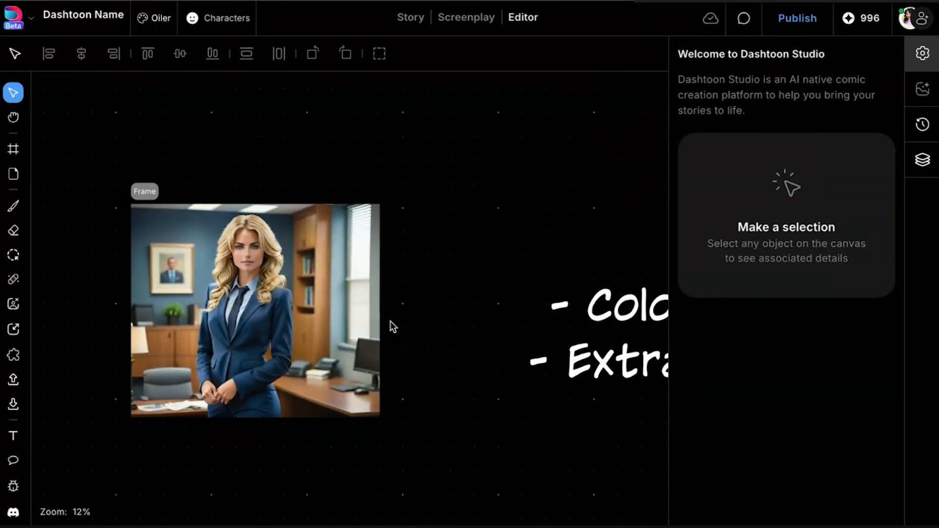
click(312, 315)
scroll(311, 316, down, 3)
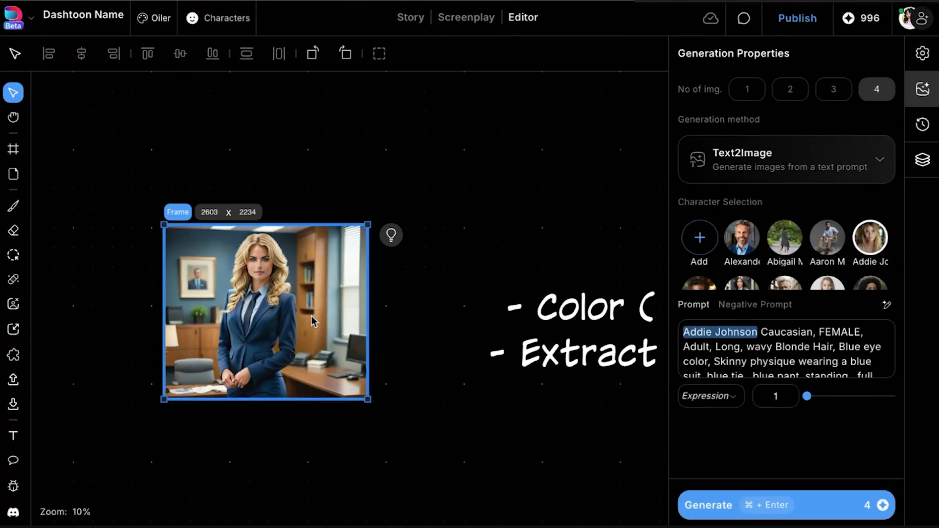
scroll(312, 316, down, 4)
scroll(328, 374, left, 5)
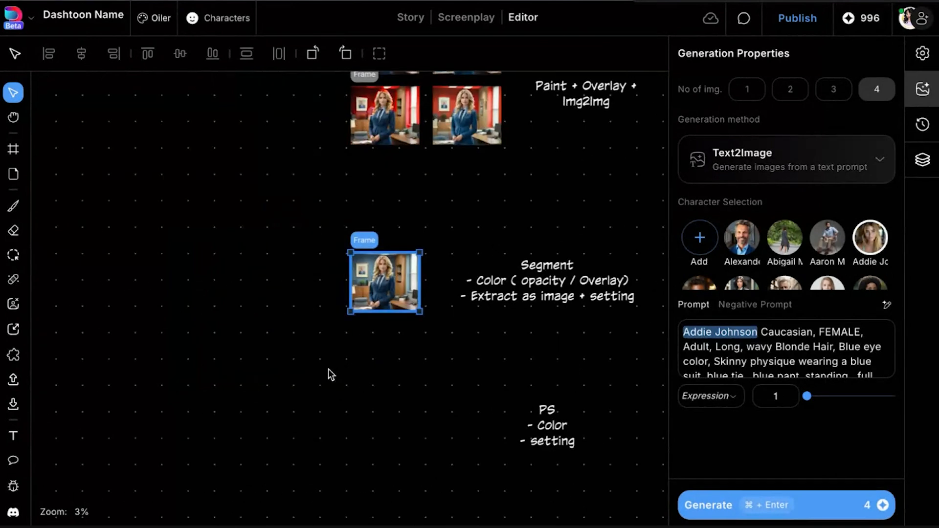
key(super+d)
shift+click(453, 286)
drag(453, 286, 173, 287)
click(298, 292)
drag(238, 276, 413, 279)
- Run Segment on the duplicated blue office frame
scroll(413, 279, up, 3)
scroll(538, 253, up, 4)
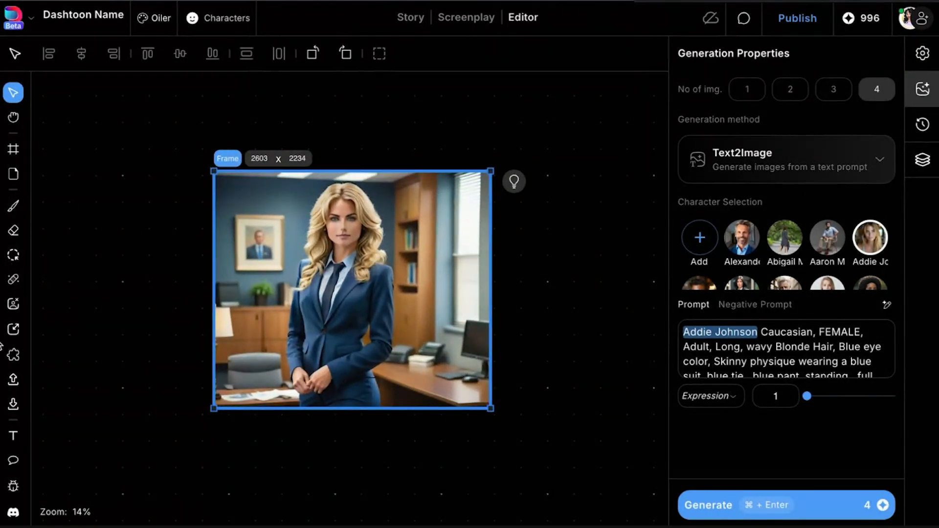
click(14, 355)
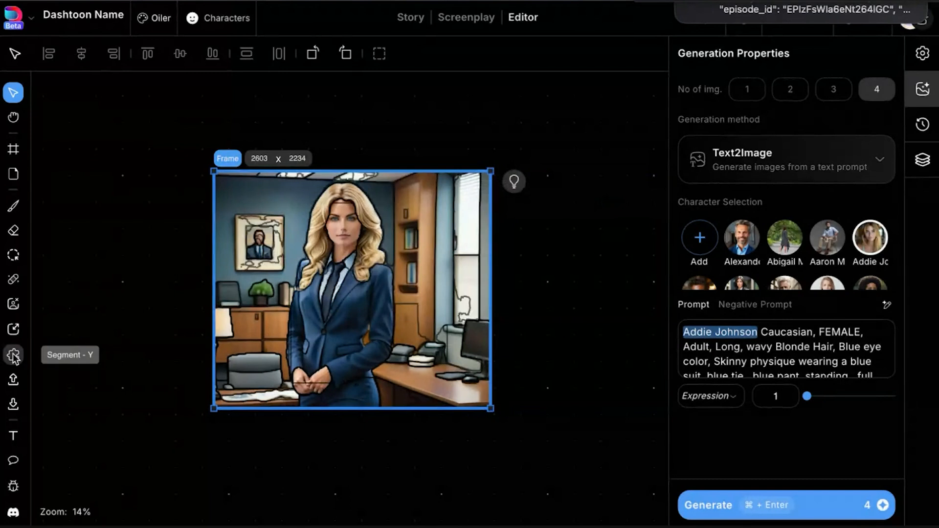
- Select the wall segments on both sides of the woman and the window-side segment, and turn them into #000000 color fills
click(259, 207)
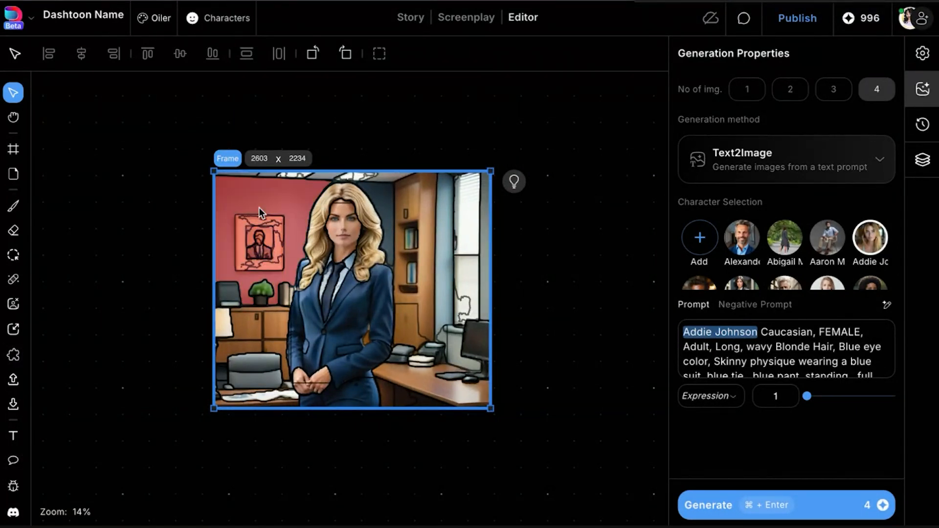
click(388, 201)
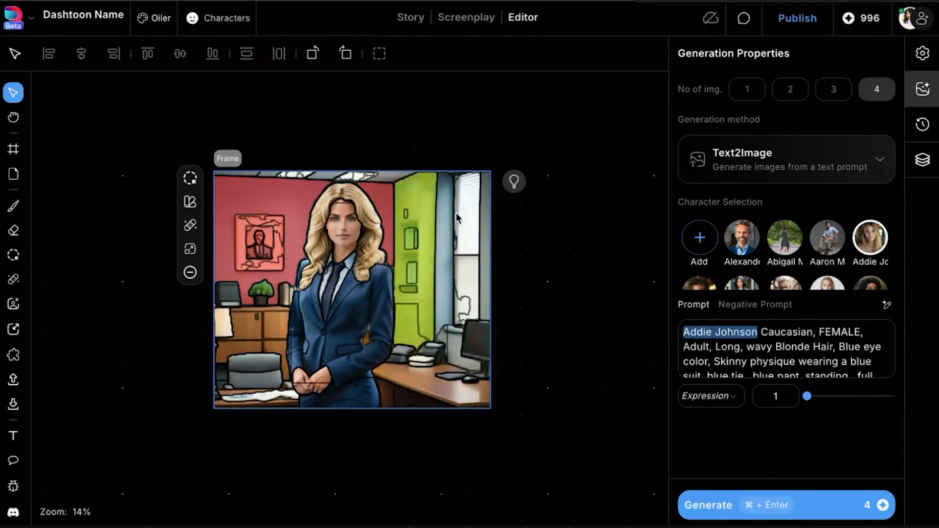
click(450, 210)
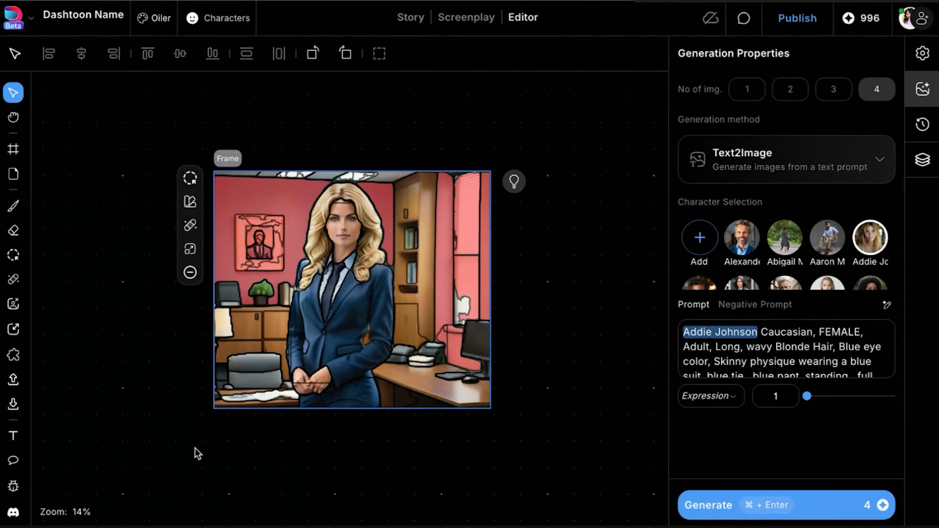
click(191, 203)
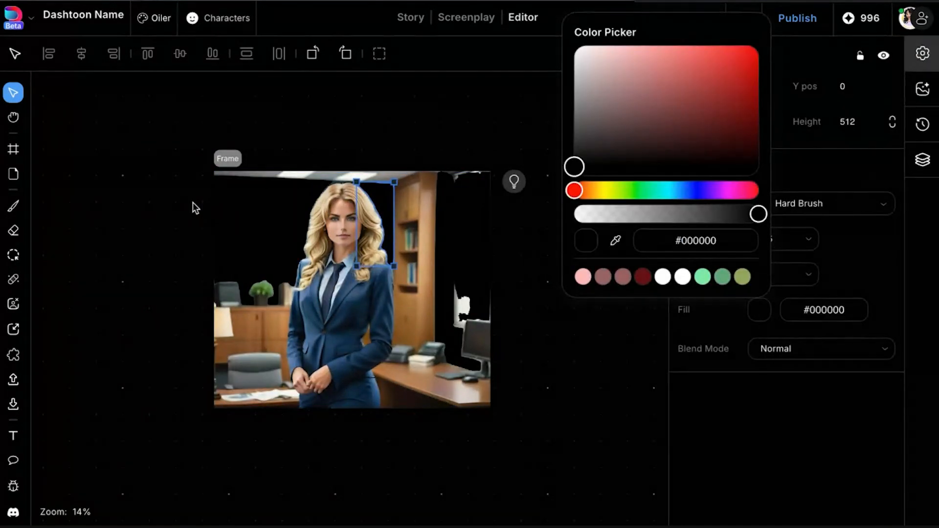
click(419, 96)
- Try shifting the three black fill shapes down together within the segmented office frame, and restore them
click(277, 222)
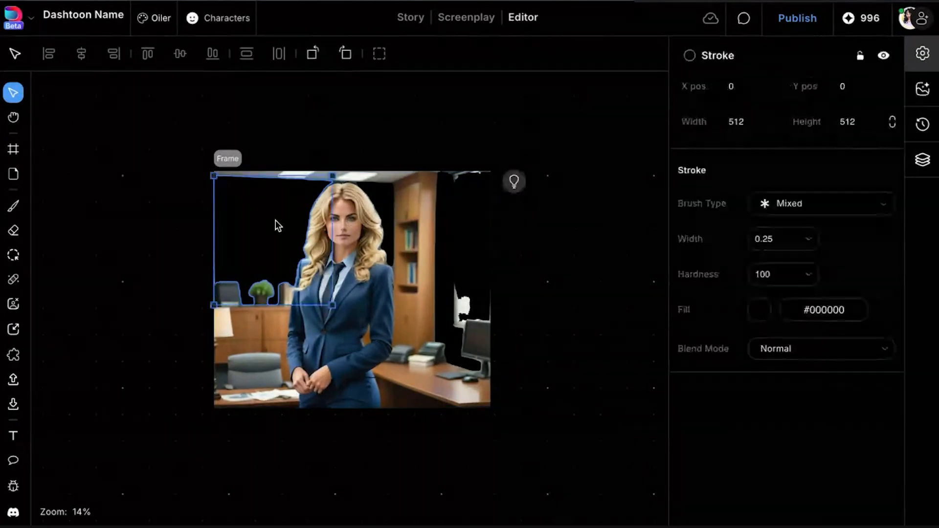
click(383, 193)
shift+click(469, 213)
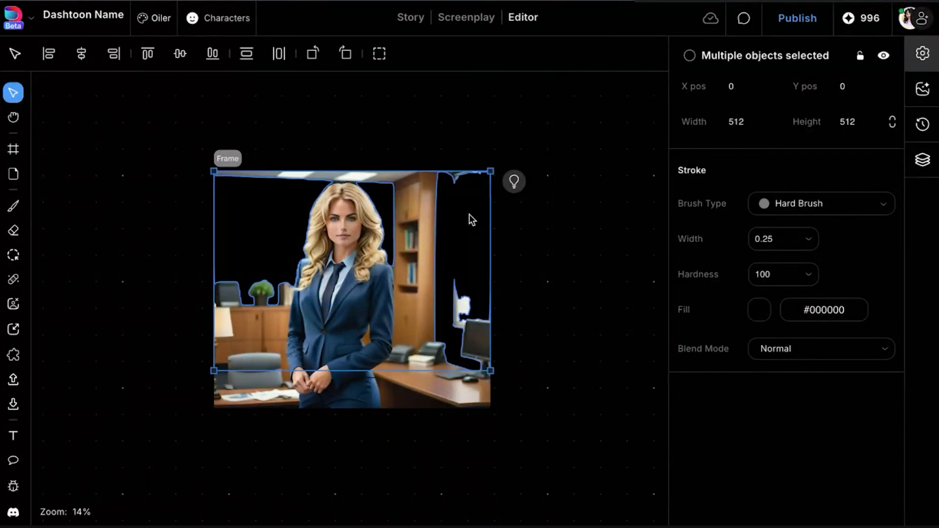
drag(469, 214, 465, 288)
key(Delete)
click(567, 230)
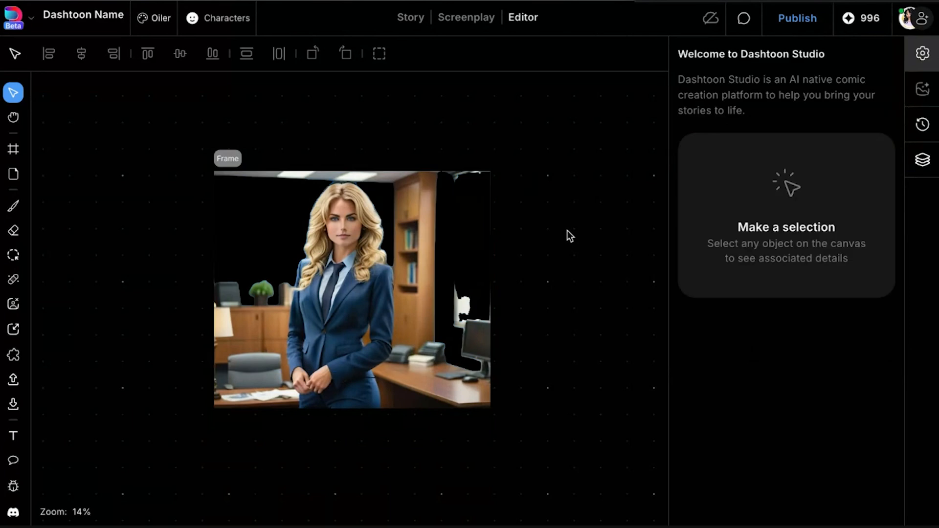
- Select the red brush strokes around the woman's head in the upper red-painted frame and shift them slightly down and right
scroll(567, 230, down, 5)
scroll(567, 231, up, 5)
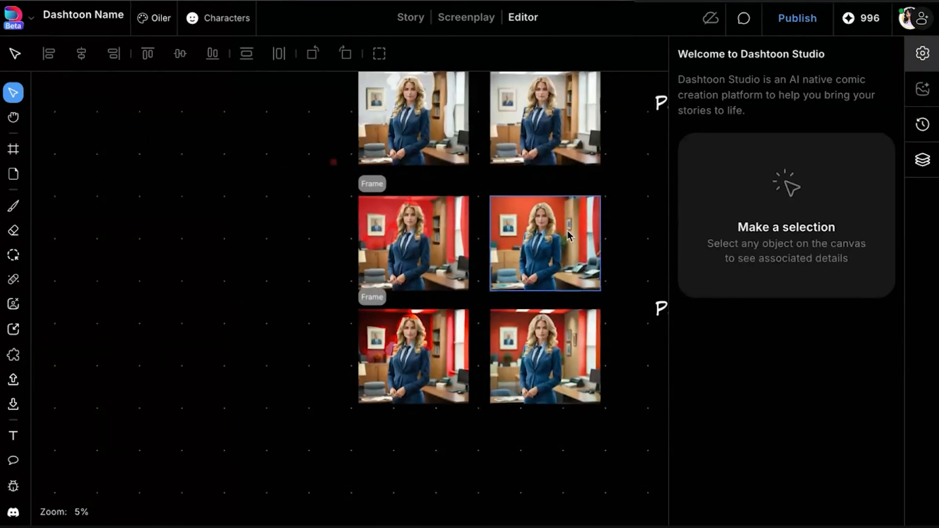
click(386, 225)
click(423, 211)
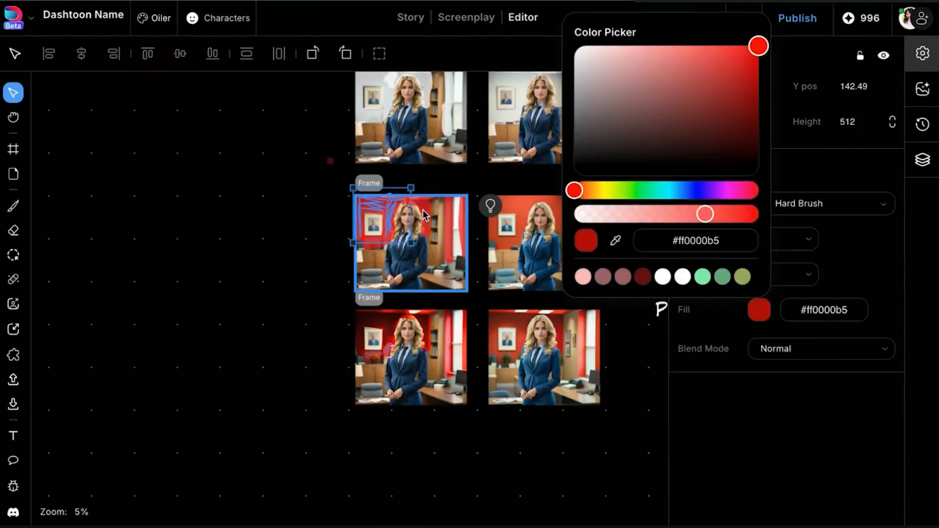
click(425, 205)
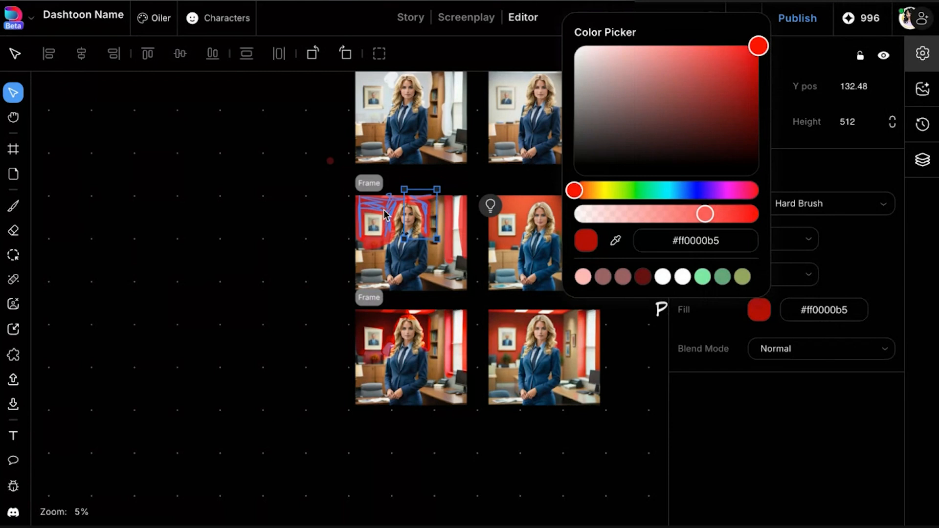
shift+click(387, 209)
mouse_move(386, 214)
mouse_down()
mouse_move(315, 225)
mouse_move(391, 219)
mouse_up()
- Return to the segmented frame, move its three black fill shapes down off the wall and window, and undo that move
scroll(398, 276, down, 10)
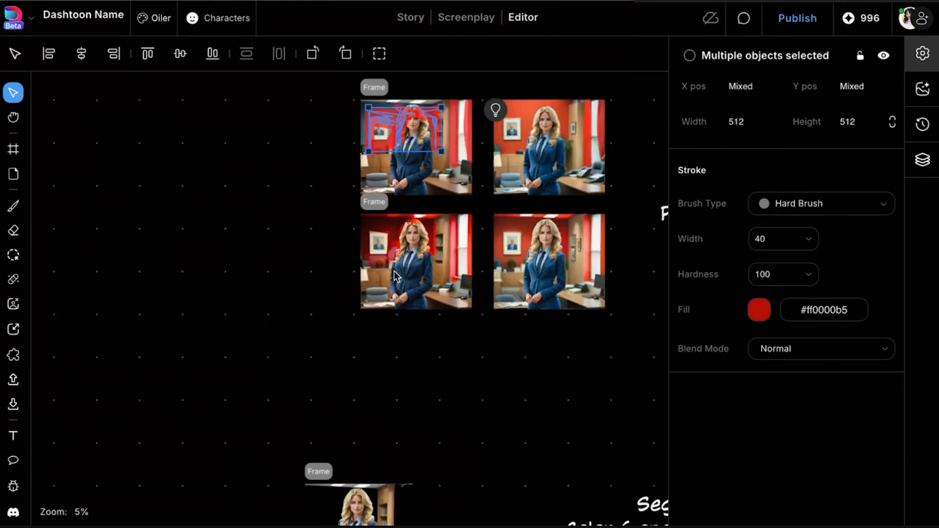
scroll(378, 195, up, 3)
scroll(371, 204, up, 2)
scroll(368, 199, up, 6)
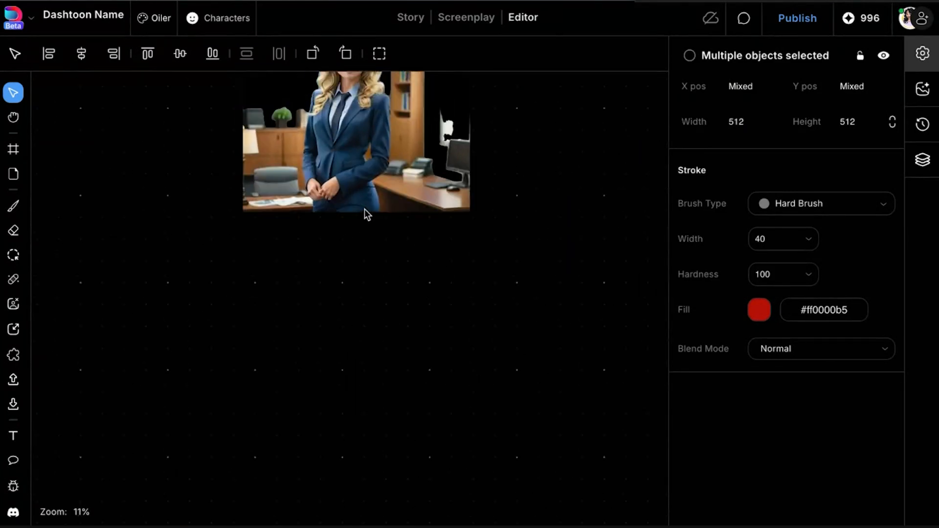
click(461, 319)
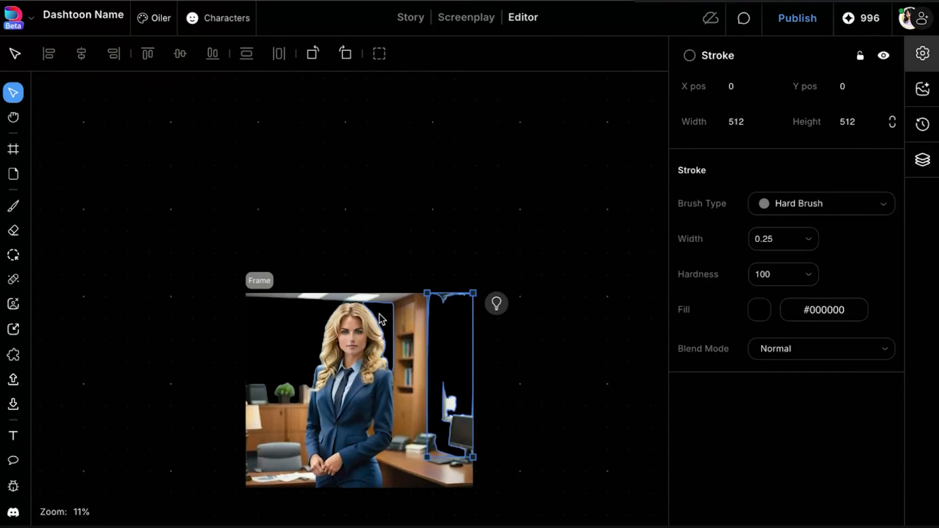
shift+click(382, 318)
shift+click(314, 317)
drag(316, 320, 297, 444)
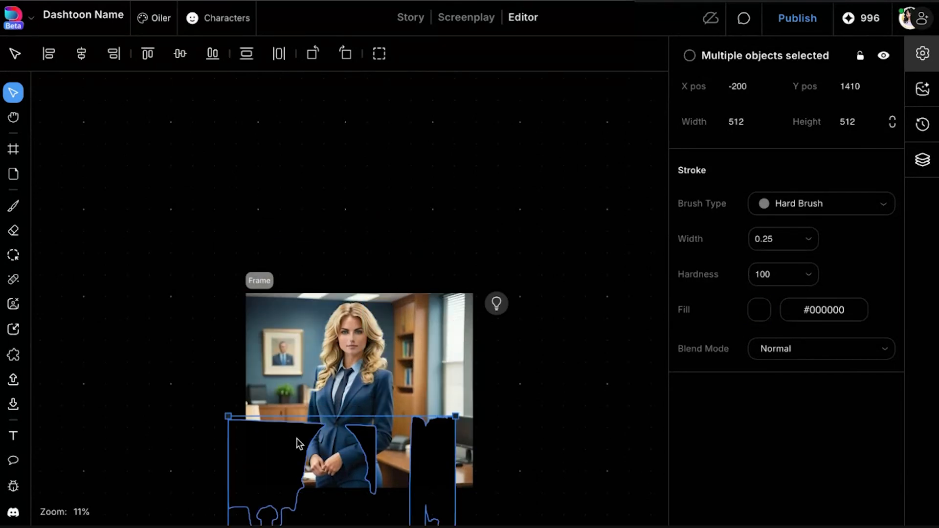
key(ctrl+z)
click(477, 129)
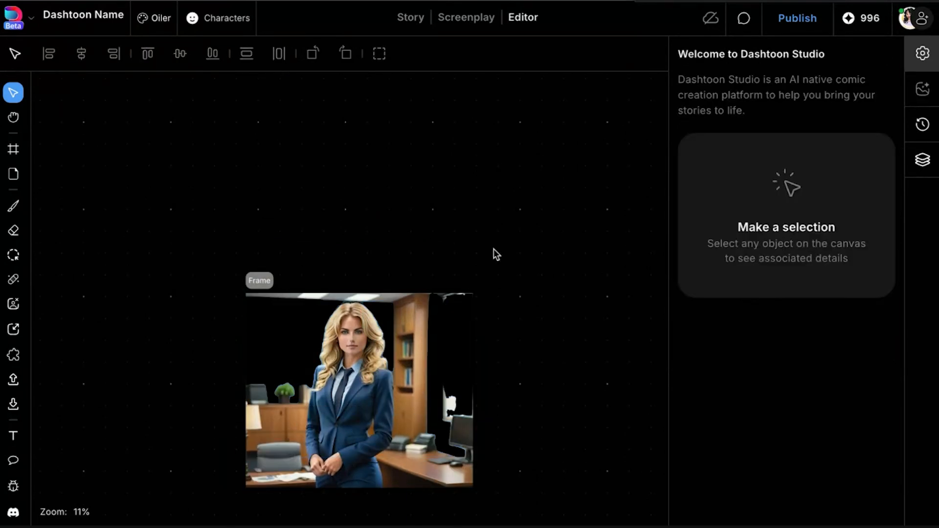
- Select all three black fill shapes in the segmented frame and set their fill to red #ff0000
click(460, 369)
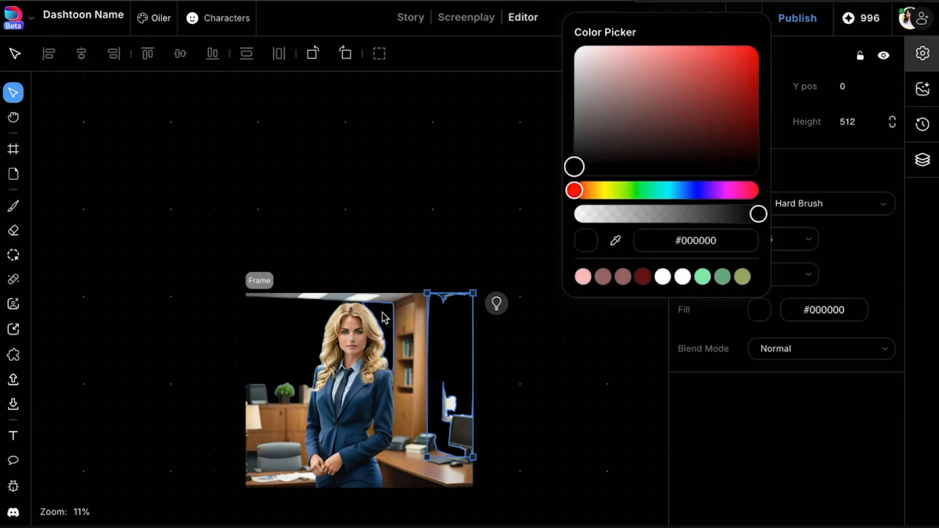
shift+click(382, 314)
shift+click(271, 305)
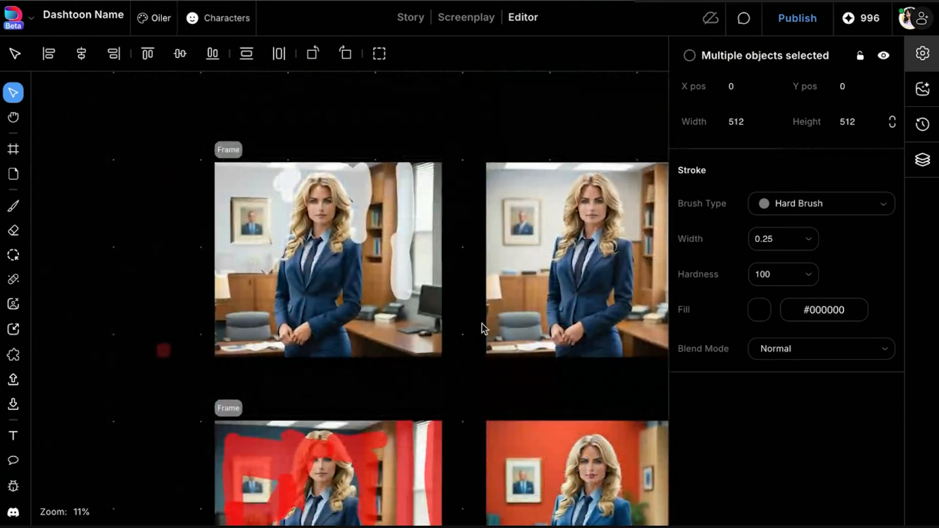
scroll(483, 324, down, 8)
scroll(483, 324, down, 12)
scroll(401, 292, left, 2)
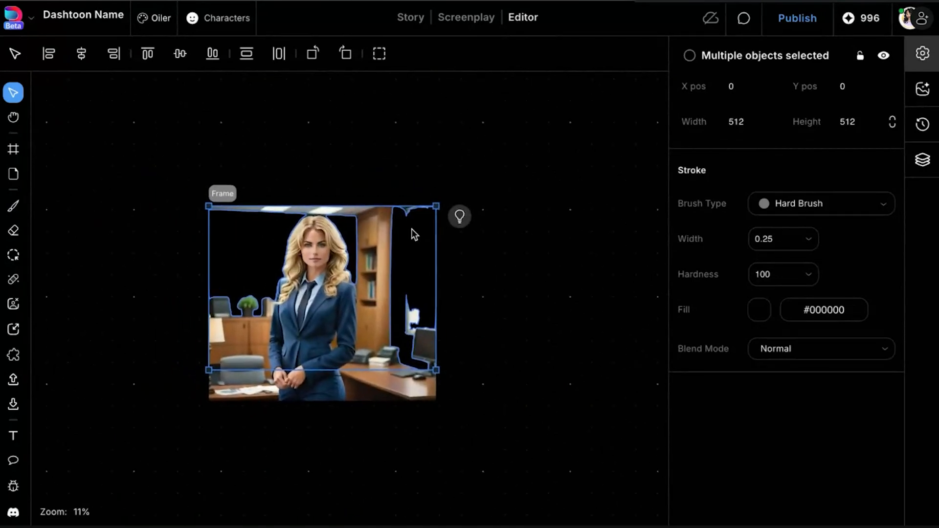
click(760, 310)
drag(701, 83, 772, 46)
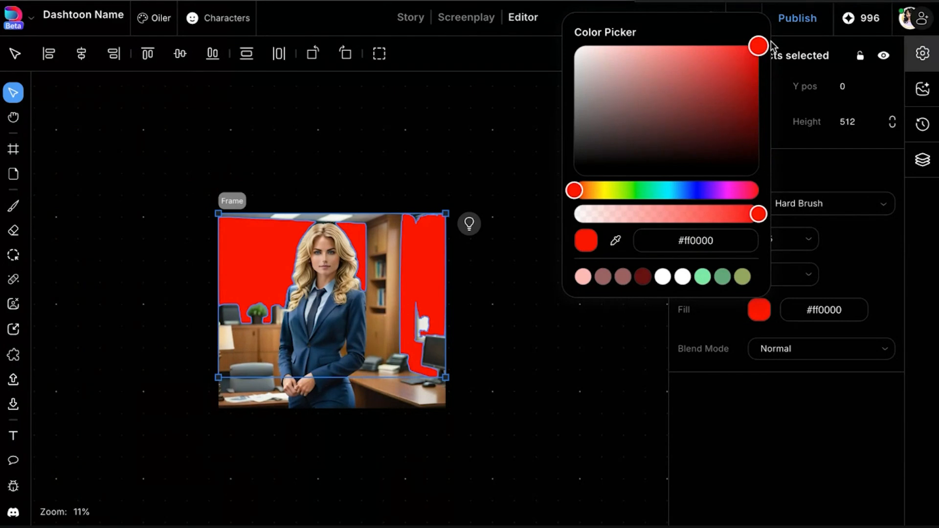
- Try a translucent gray fill, #4a4a4a6b, and a fainter translucent white, #fffafa4a, on the selected background shapes
drag(627, 126, 562, 137)
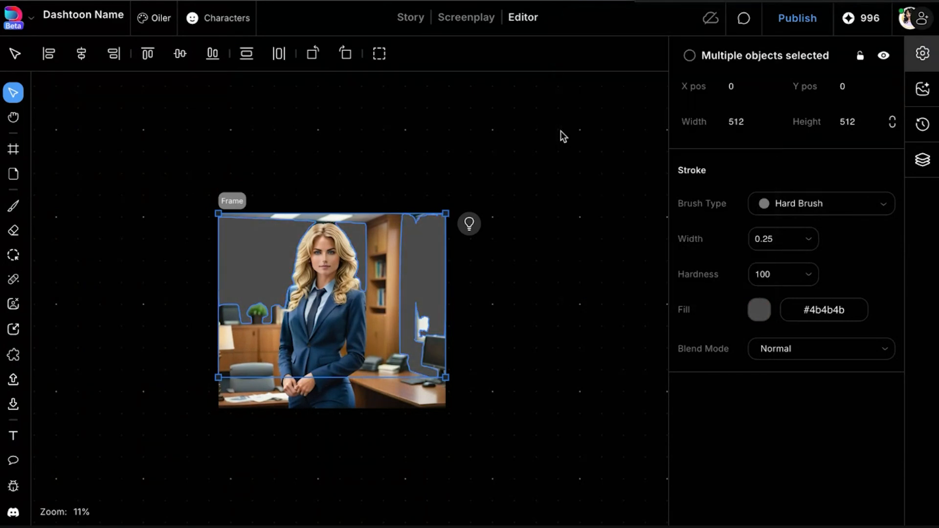
click(759, 312)
drag(744, 228, 653, 221)
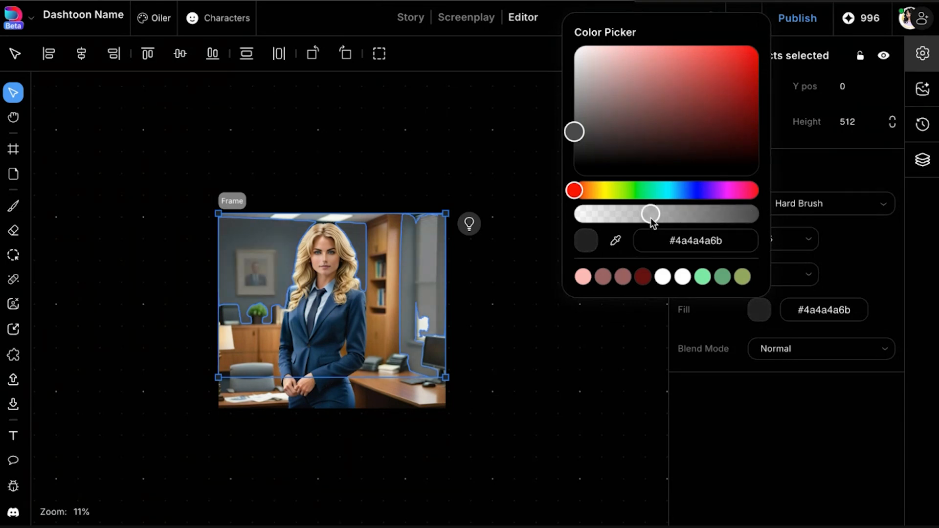
drag(589, 120, 581, 6)
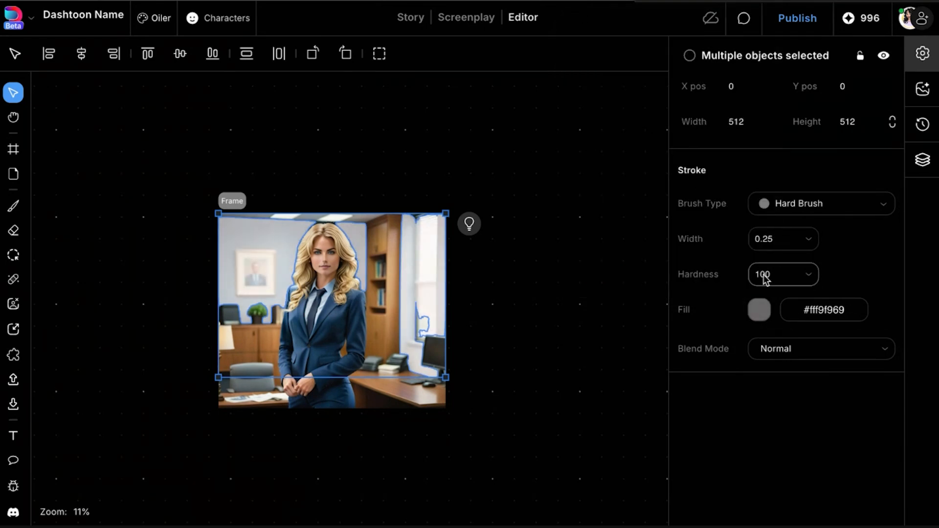
click(761, 313)
drag(727, 220, 629, 215)
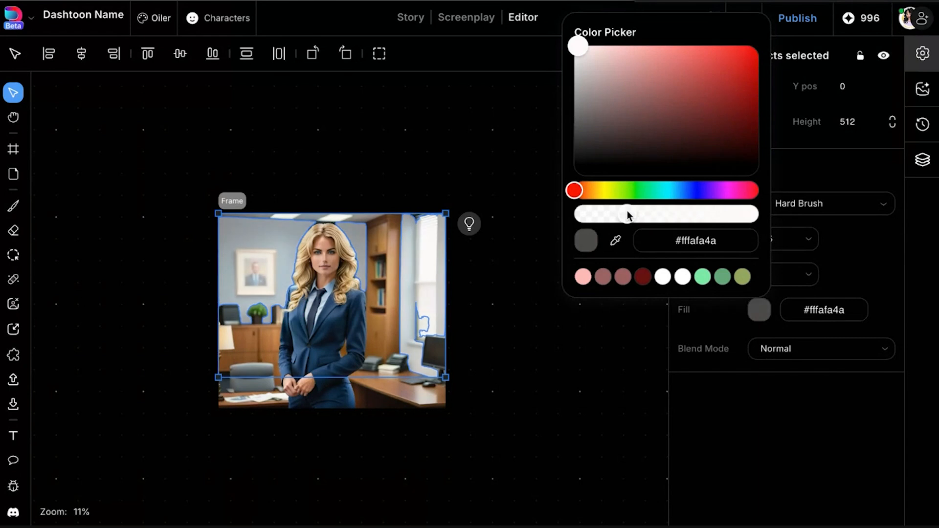
- Set the selected background shapes to fully opaque red #fc0202 and change their blend mode to Overlay
drag(606, 92, 758, 46)
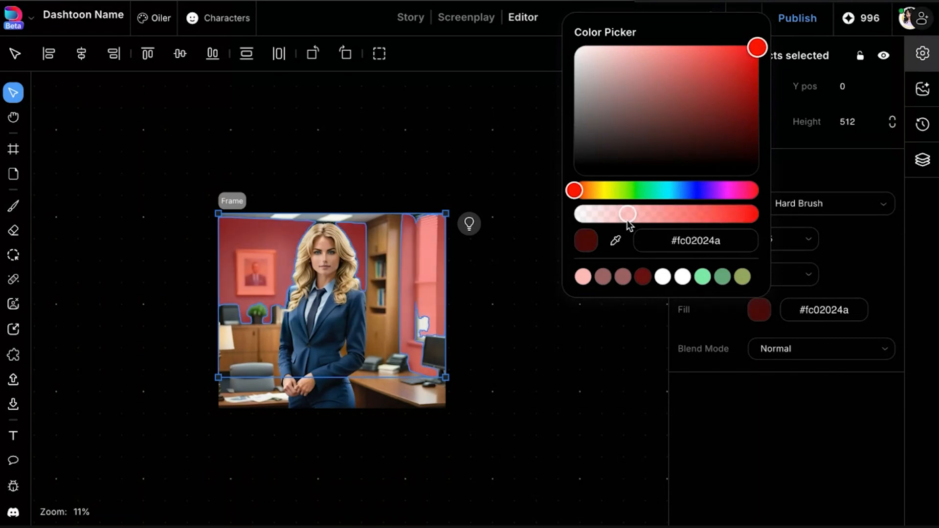
drag(629, 216, 798, 208)
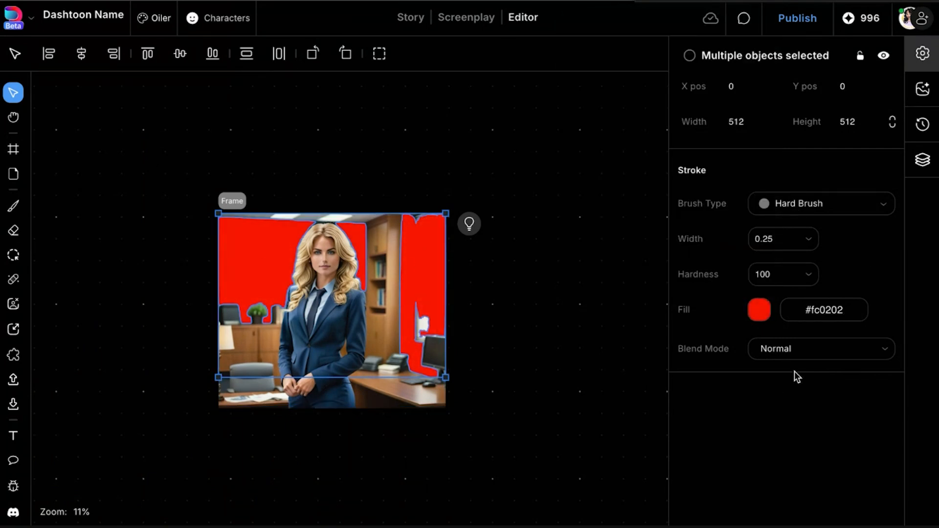
click(760, 318)
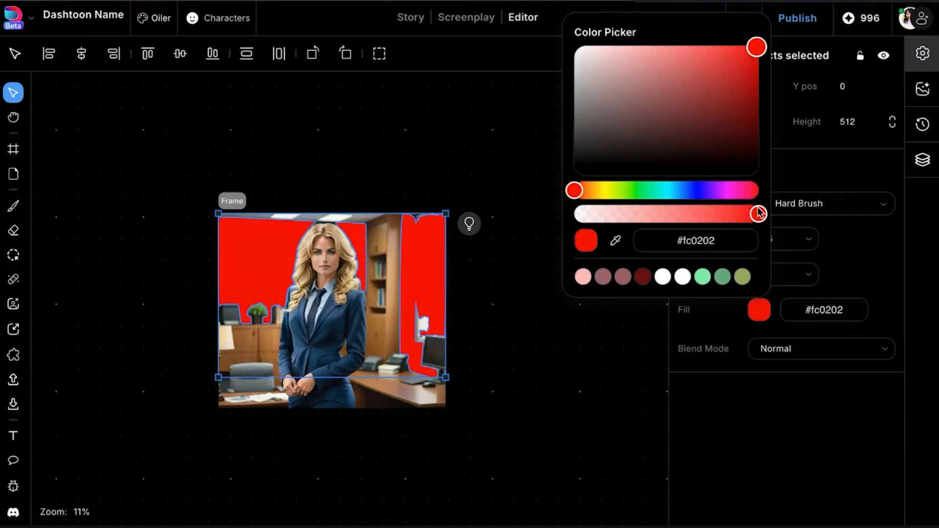
click(814, 360)
click(813, 357)
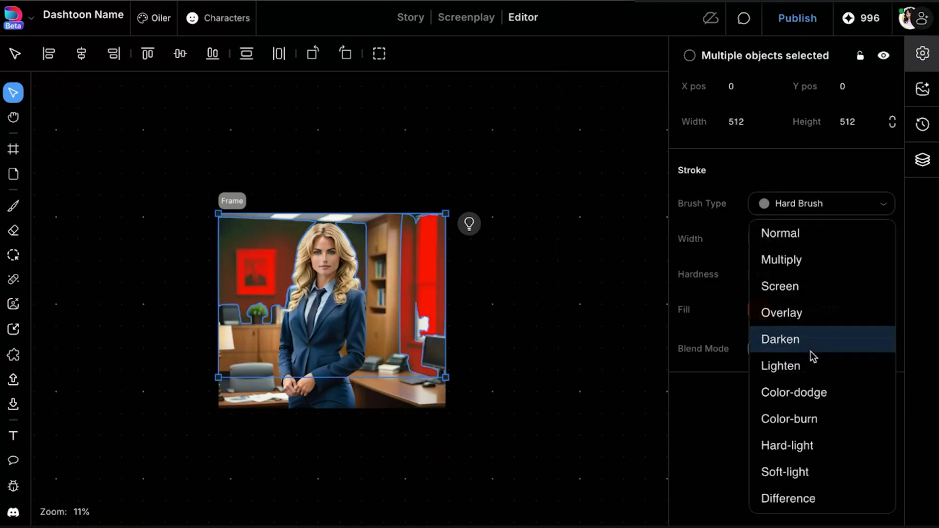
click(792, 317)
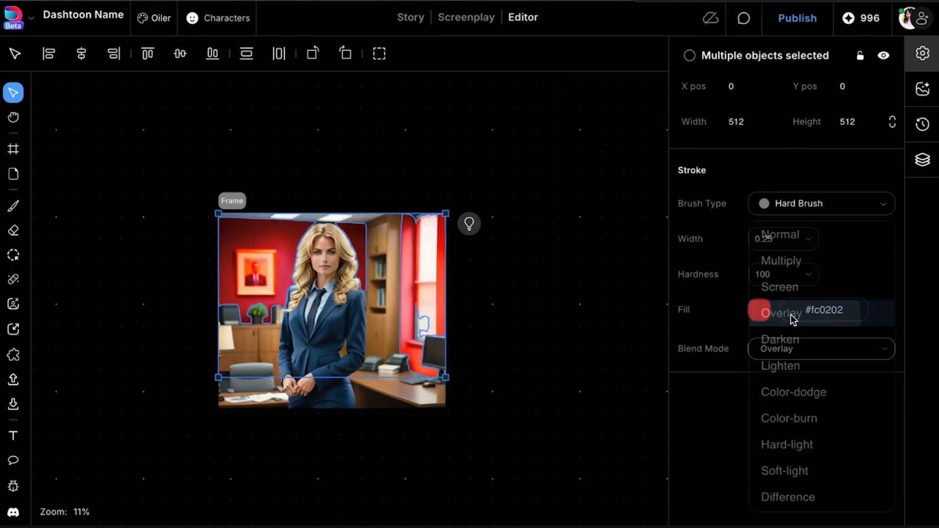
- Compare the segmented frame's Overlay red background with the white- and red-painted frames and their Image2Image results
scroll(628, 228, down, 3)
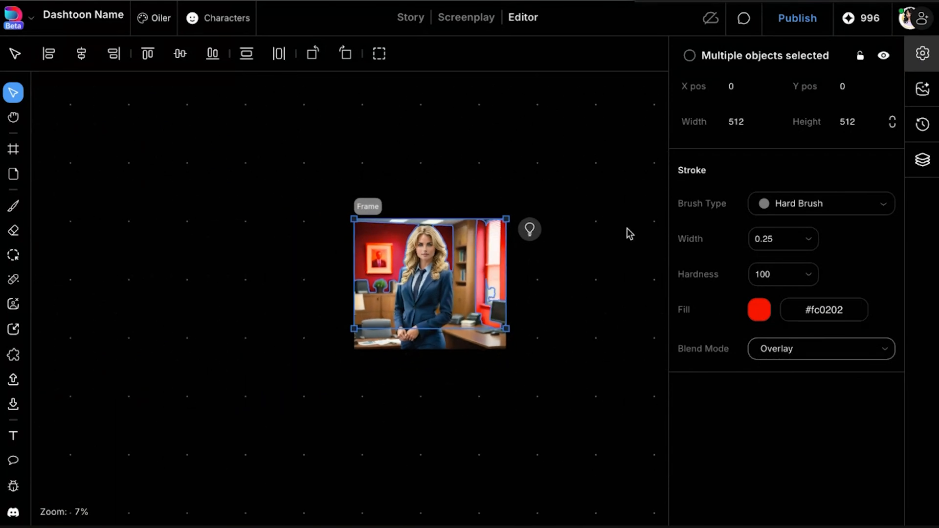
scroll(577, 205, up, 10)
scroll(484, 288, down, 1)
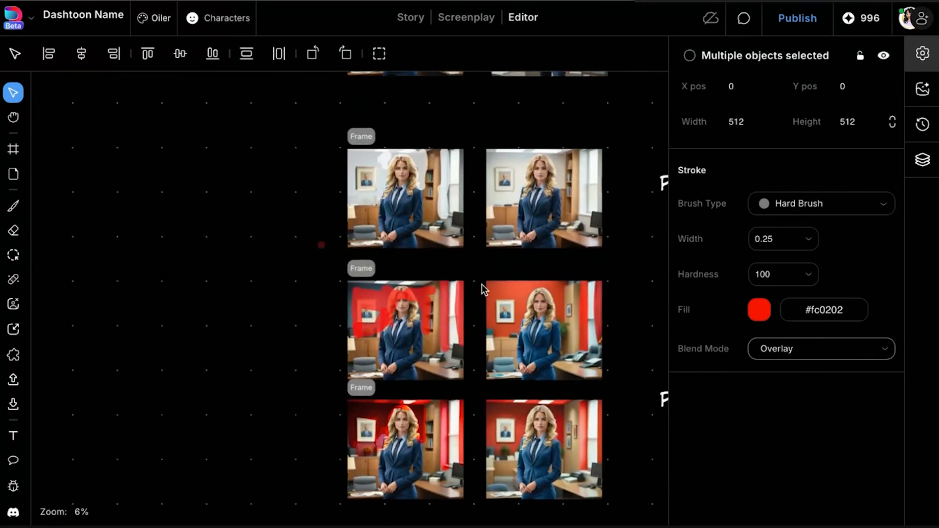
drag(300, 117, 459, 448)
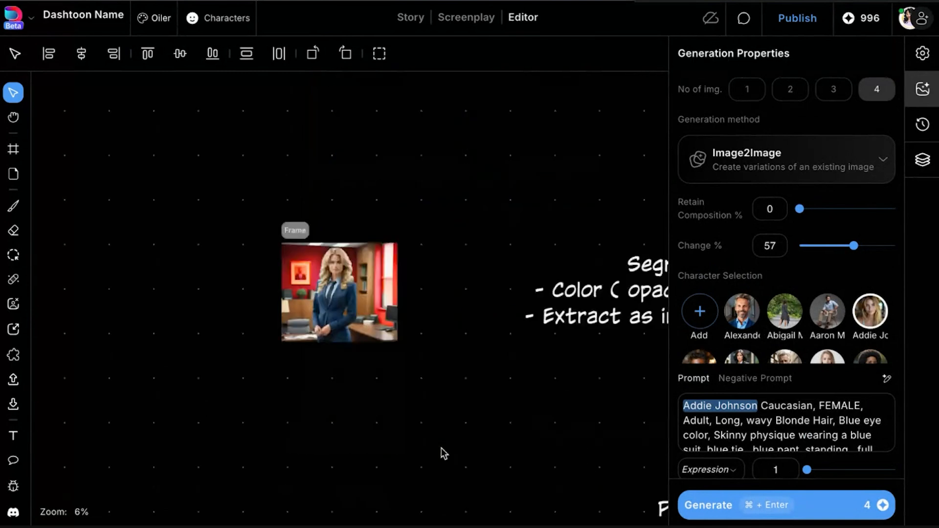
scroll(391, 120, down, 5)
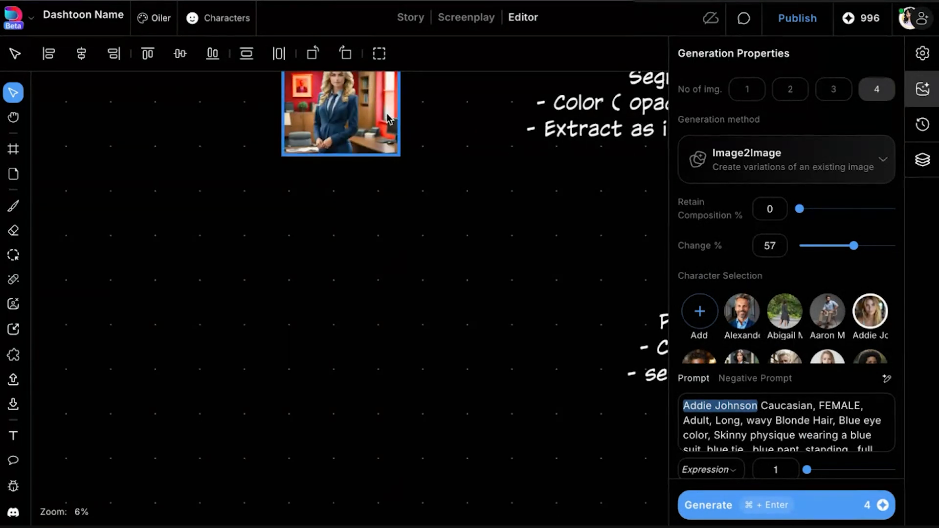
scroll(386, 120, up, 5)
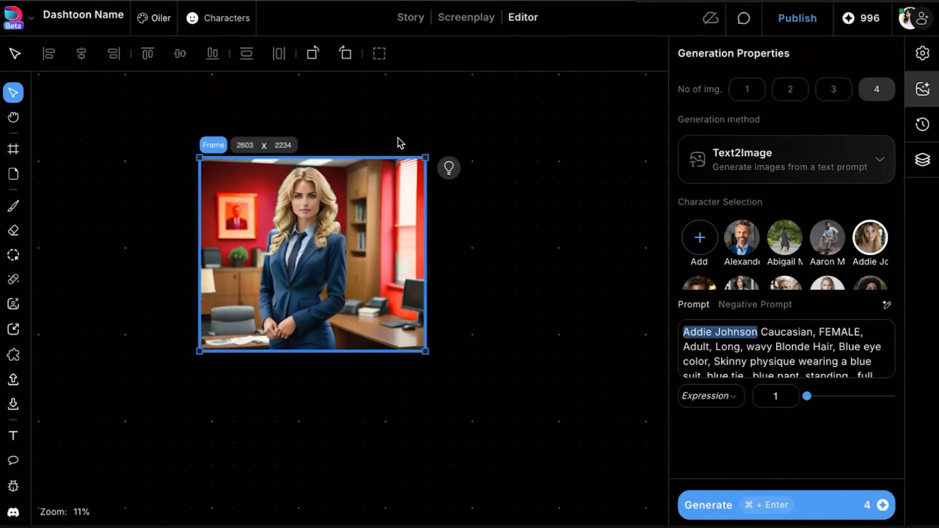
scroll(398, 137, up, 2)
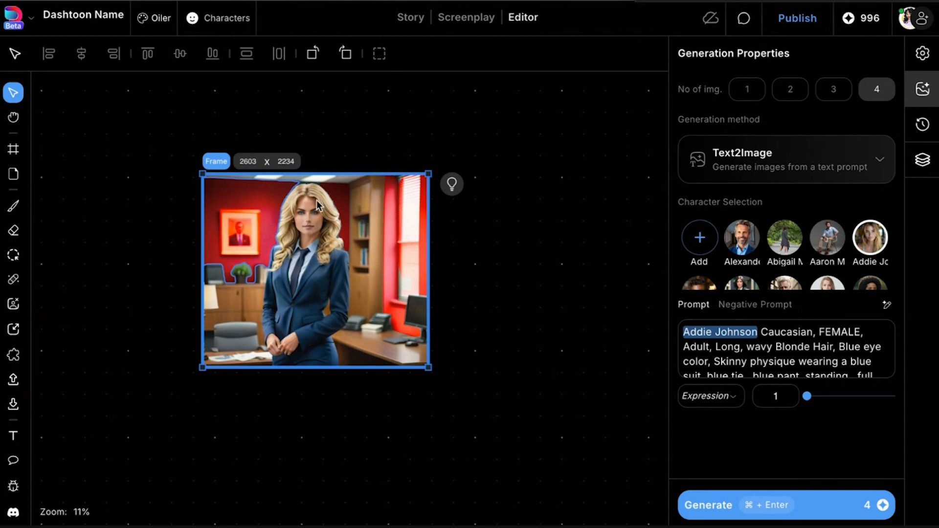
scroll(528, 190, down, 5)
scroll(538, 189, up, 7)
scroll(553, 188, up, 3)
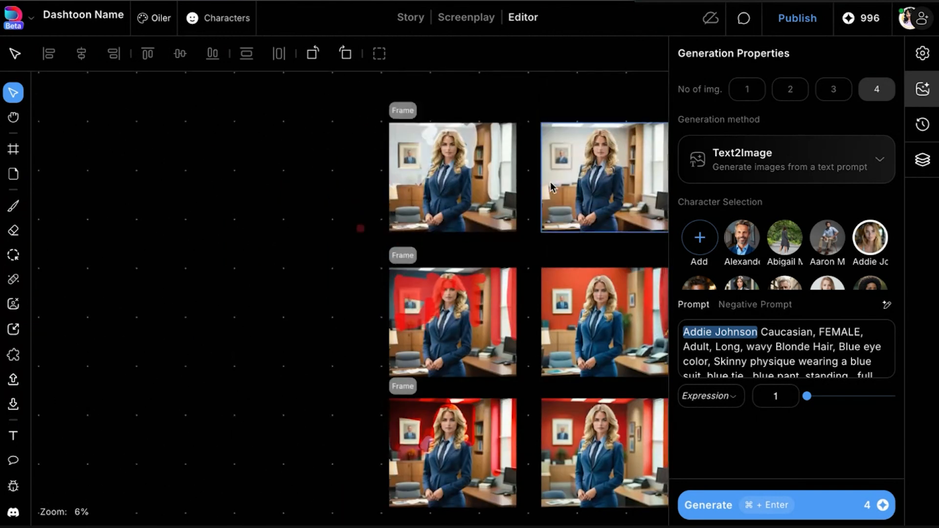
- Select the red fill shape over the window wall in the segmented frame and set its fill to dark brown #4e2929
click(409, 191)
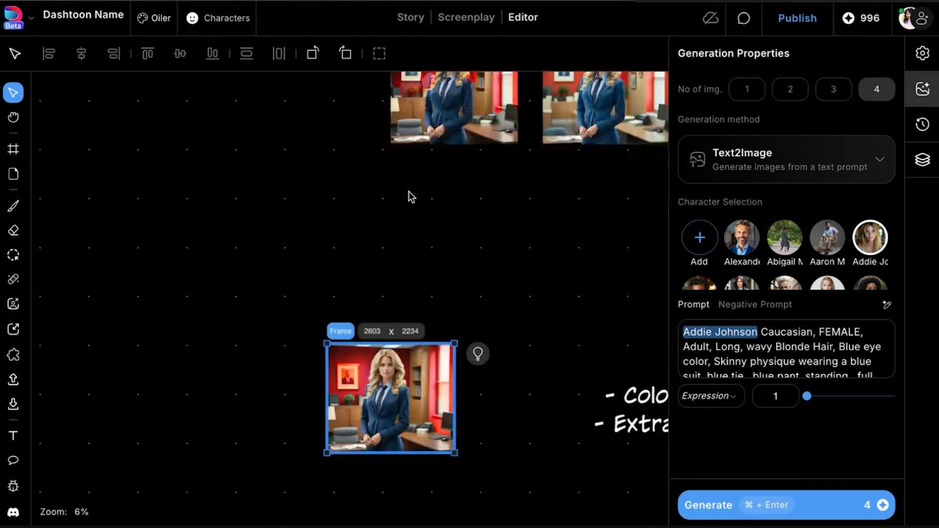
scroll(419, 225, down, 3)
click(437, 242)
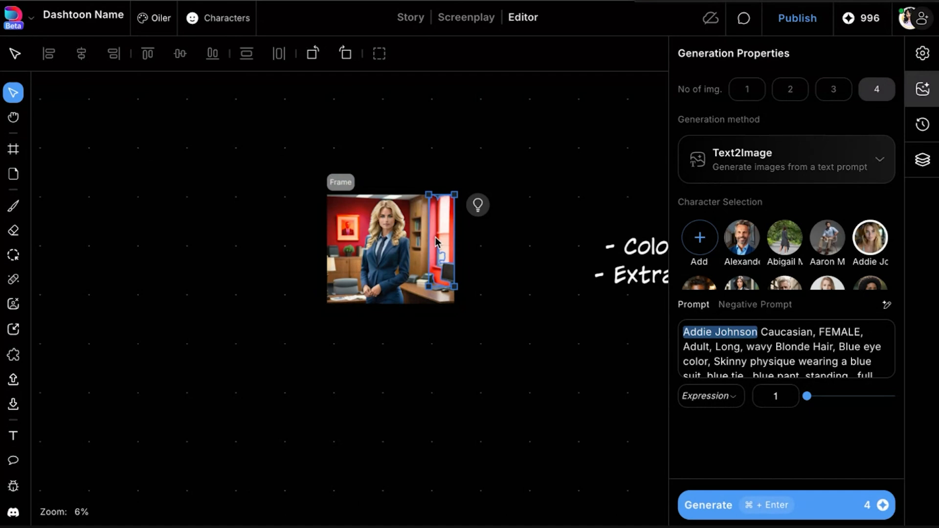
click(923, 54)
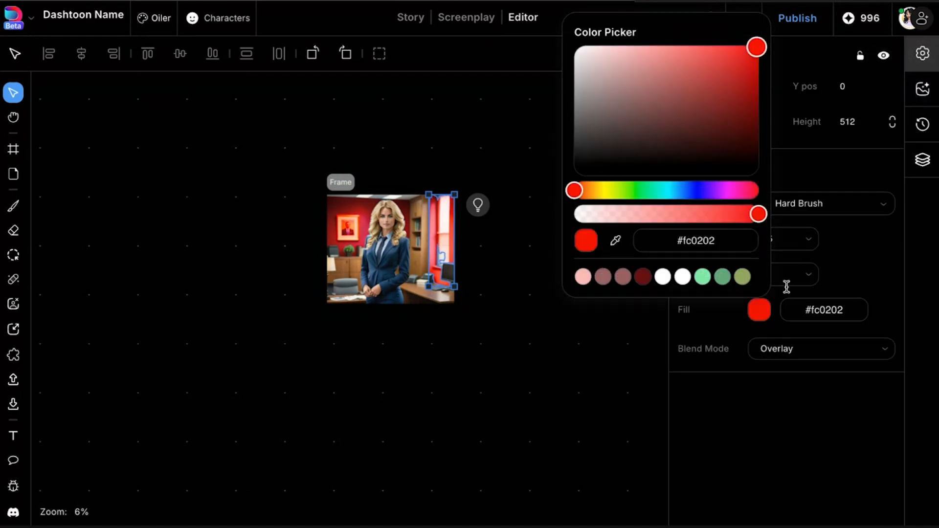
drag(712, 89, 661, 133)
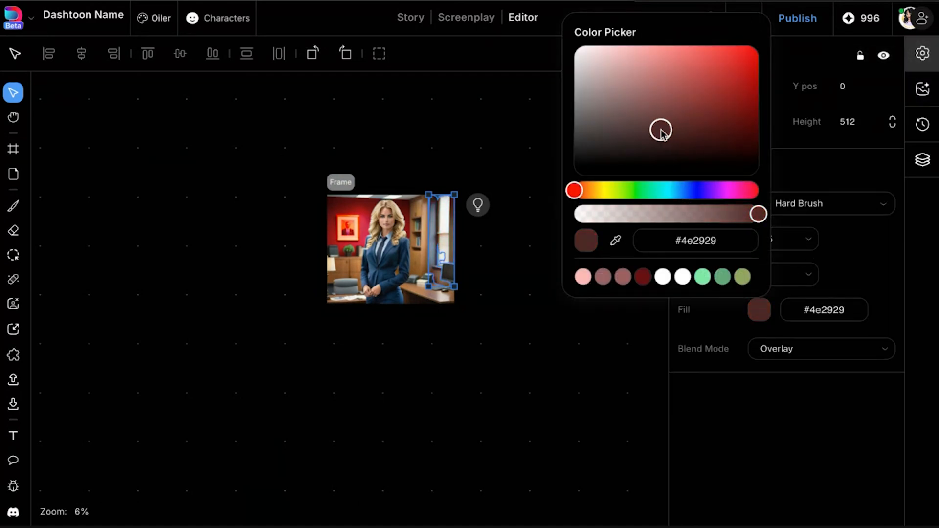
click(731, 391)
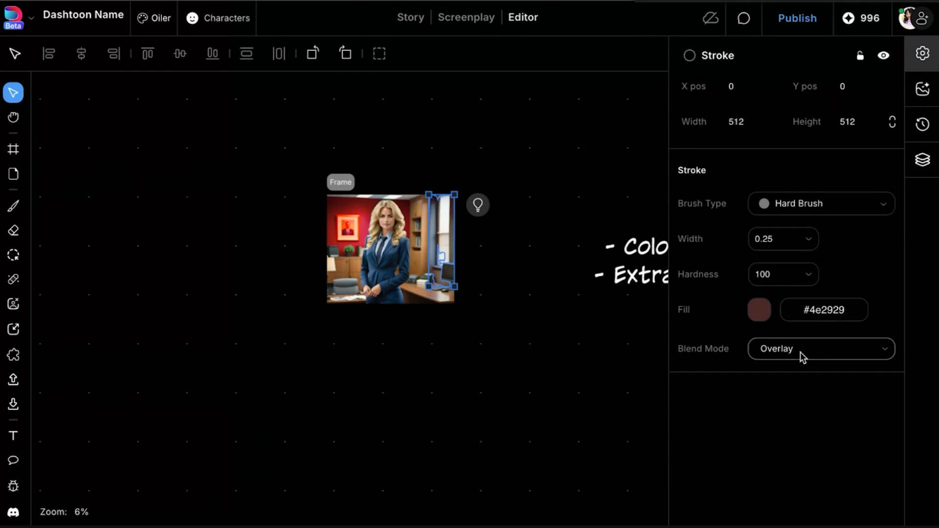
- Change the window-wall shape's blend mode to Normal and give it a lighter, partly transparent muted fill
click(760, 310)
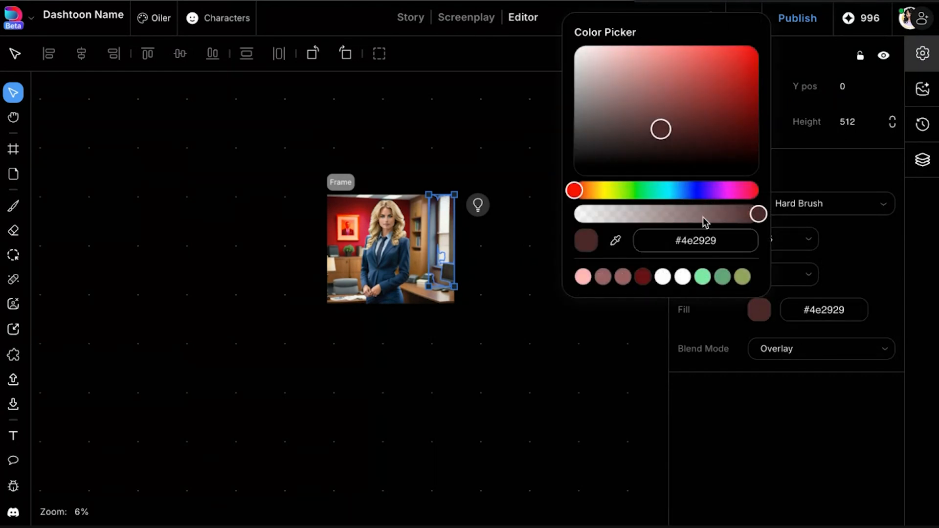
click(791, 350)
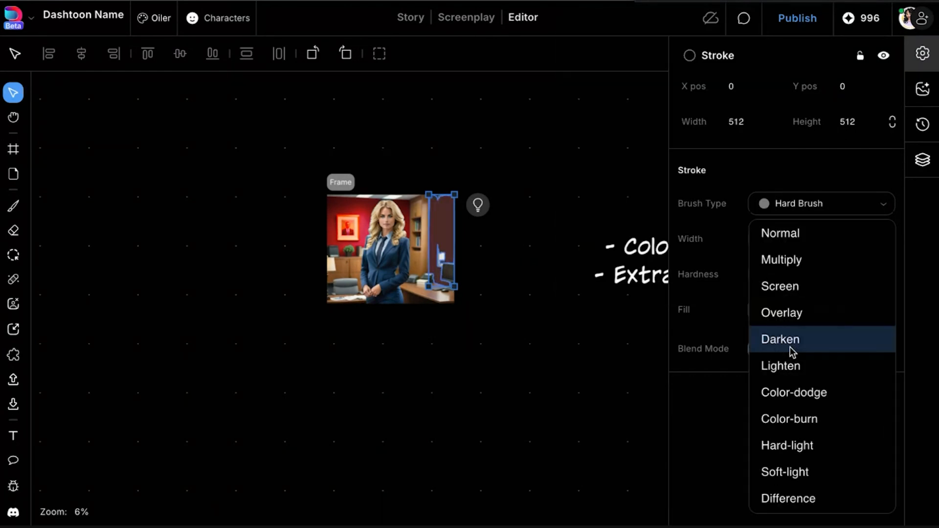
click(781, 234)
click(760, 310)
drag(658, 125, 631, 93)
drag(739, 214, 665, 214)
click(524, 391)
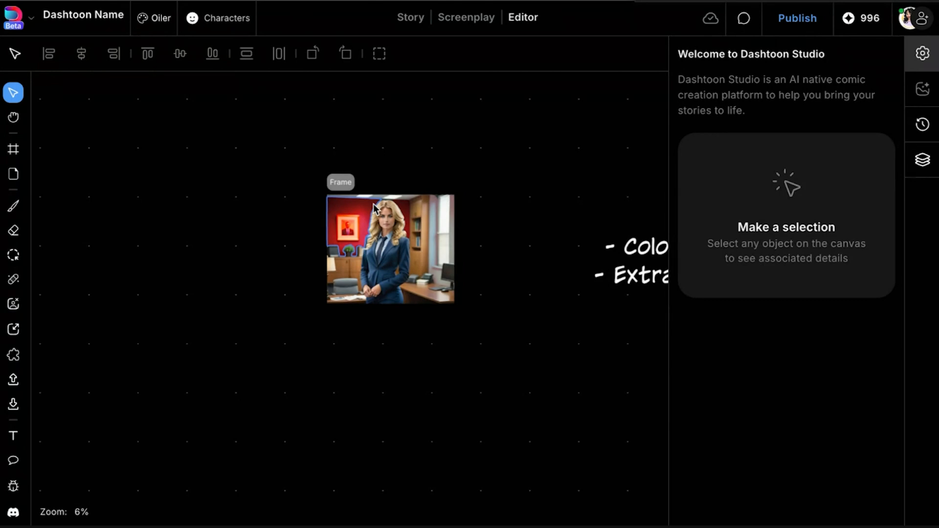
- Segment the unedited blue-wall frame and select all of its wall and window background segments
scroll(204, 232, down, 1)
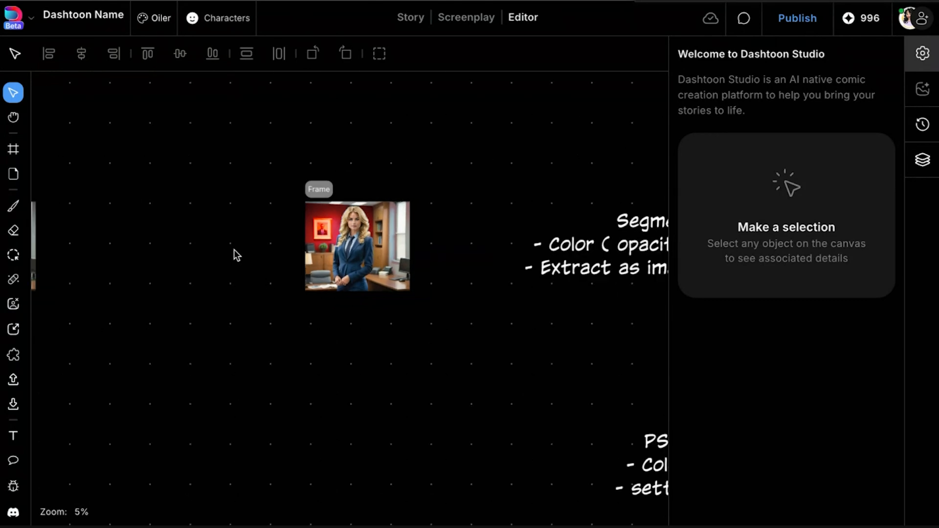
scroll(234, 249, left, 8)
click(356, 267)
scroll(356, 267, up, 3)
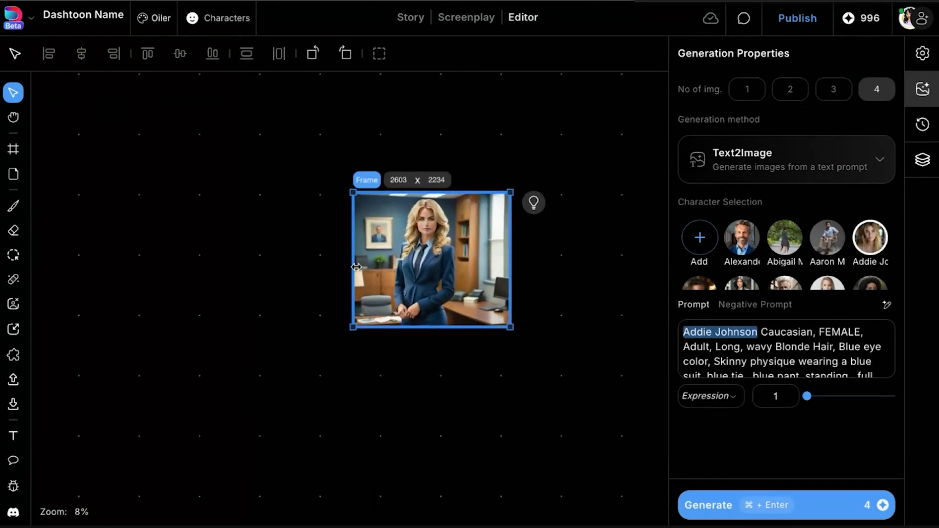
scroll(356, 267, up, 3)
scroll(439, 269, right, 6)
scroll(478, 286, left, 3)
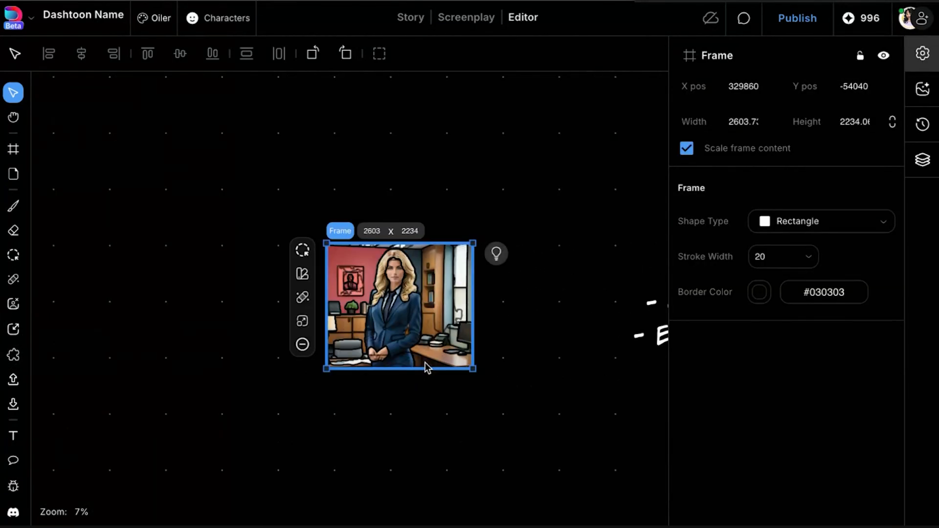
scroll(420, 310, up, 5)
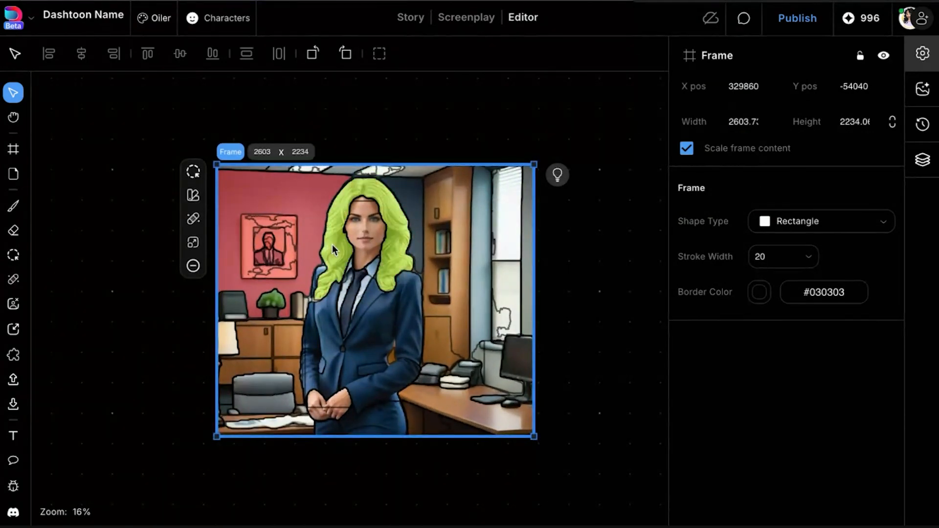
click(407, 184)
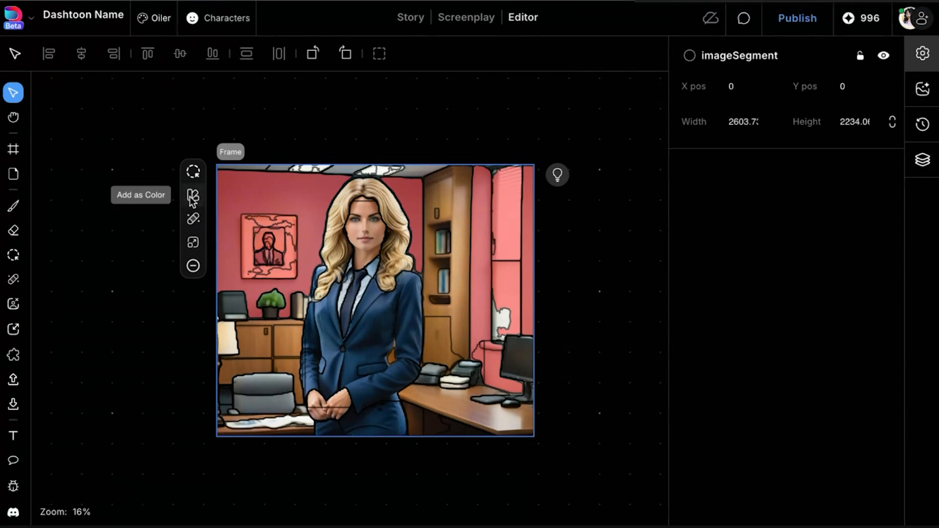
- Extract the selected background segments as an image and align it over the original background inside the frame
click(195, 244)
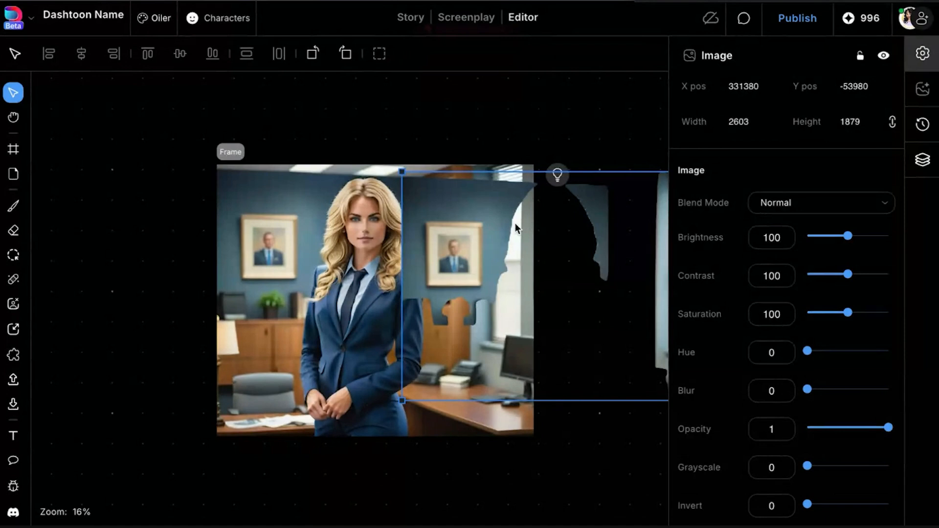
drag(515, 223, 302, 203)
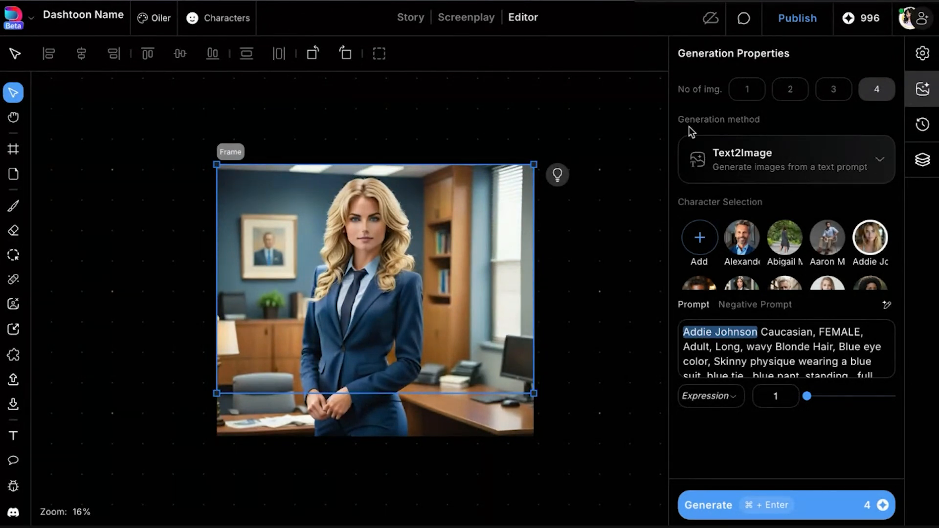
- Try whitening the extracted background image with brightness 170, contrast 16 and saturation 7
click(922, 54)
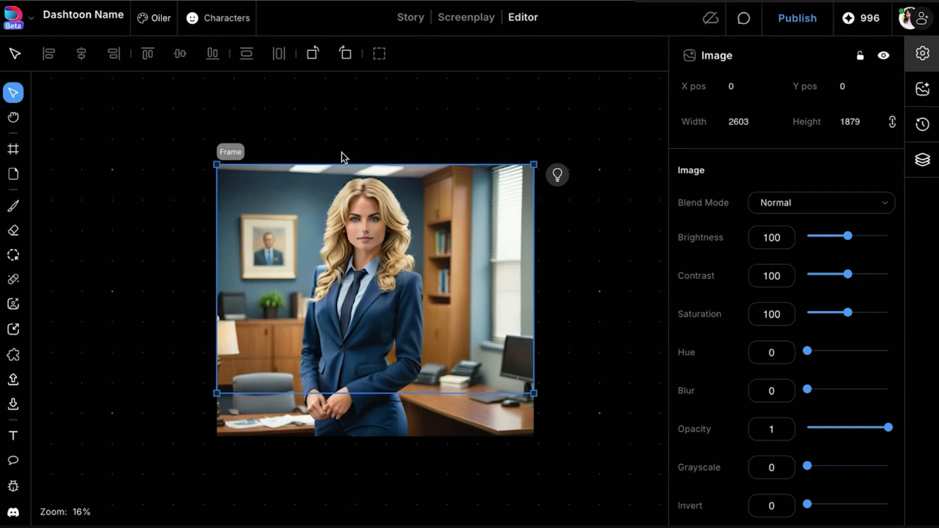
drag(848, 313, 750, 317)
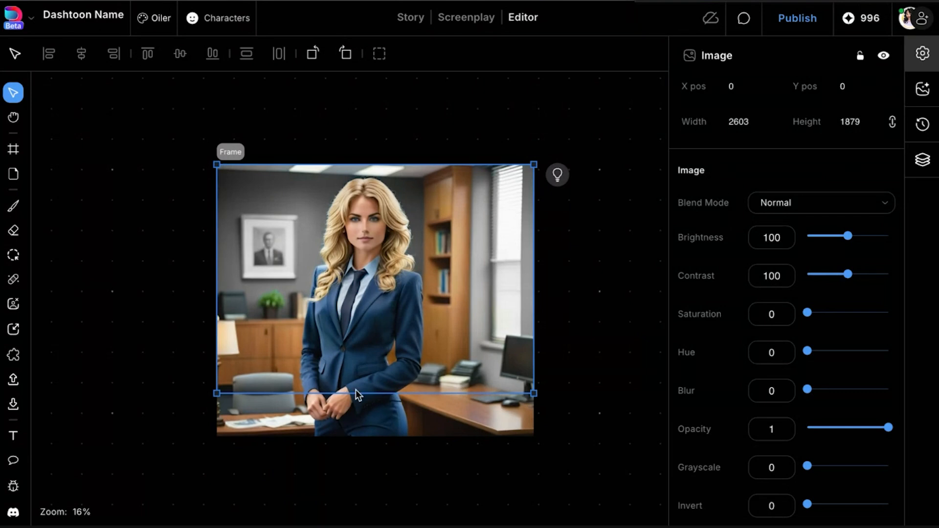
drag(862, 239, 890, 241)
drag(848, 274, 813, 309)
drag(878, 241, 876, 237)
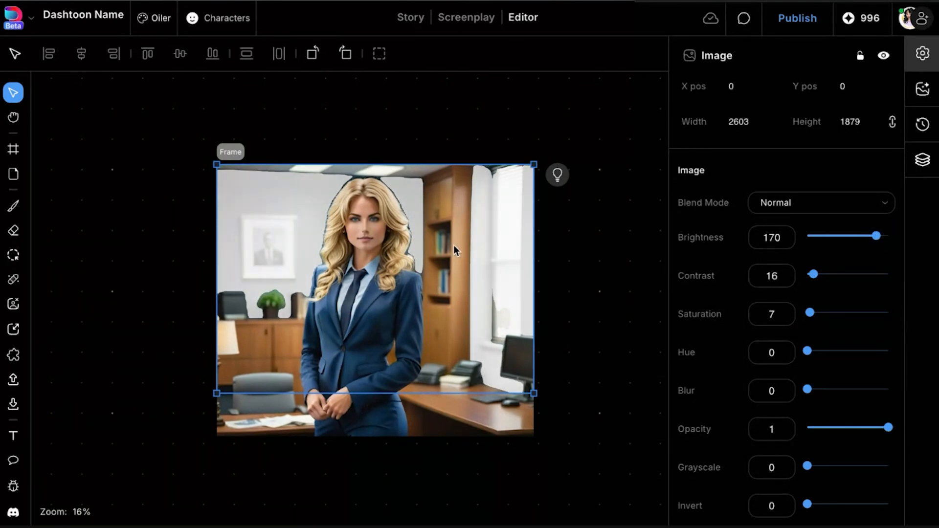
click(613, 265)
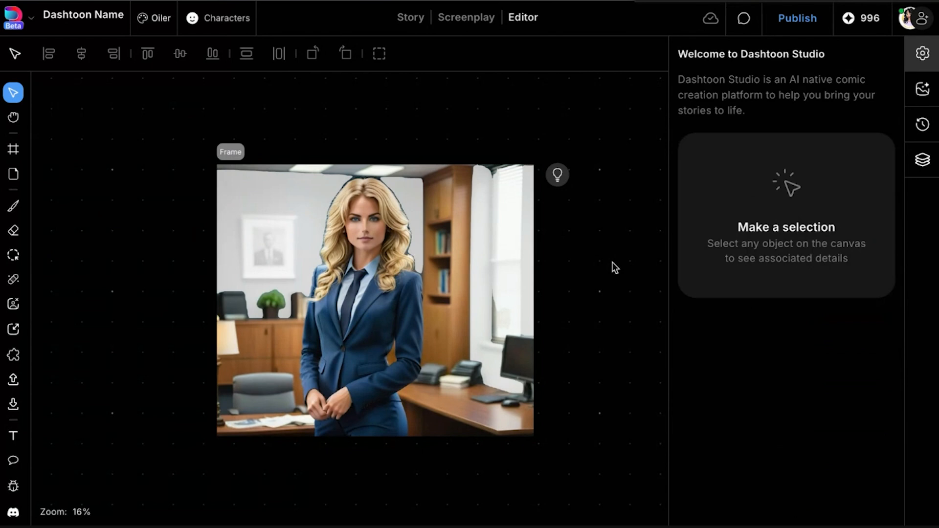
- Undo the whitening adjustments and align the extracted background image inside the frame again
click(554, 345)
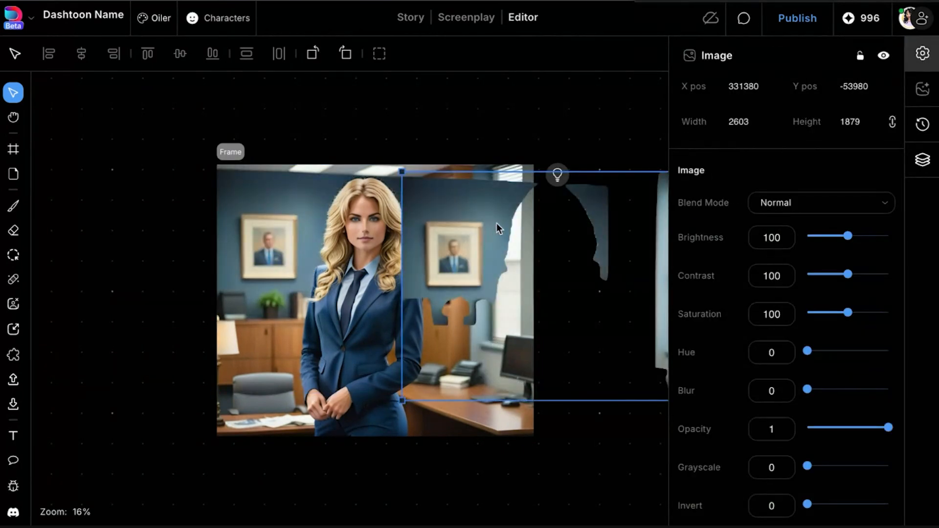
click(293, 218)
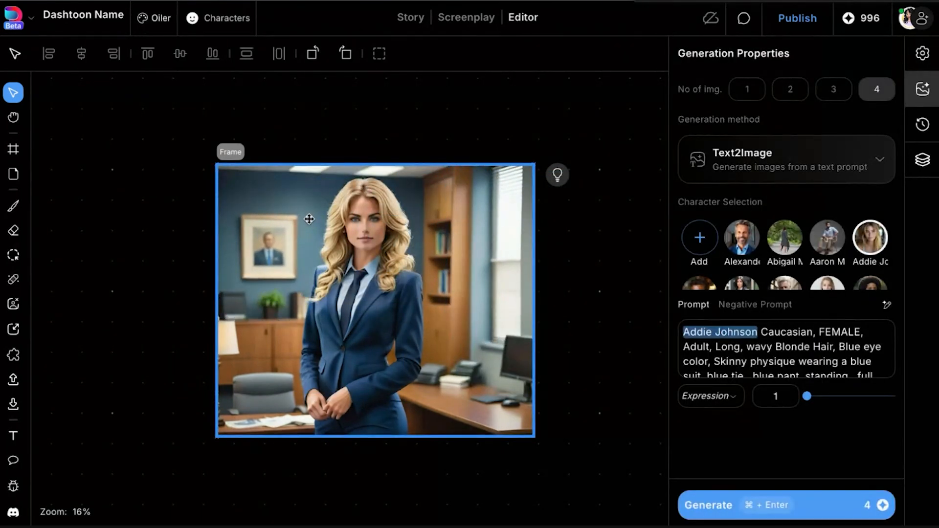
click(309, 219)
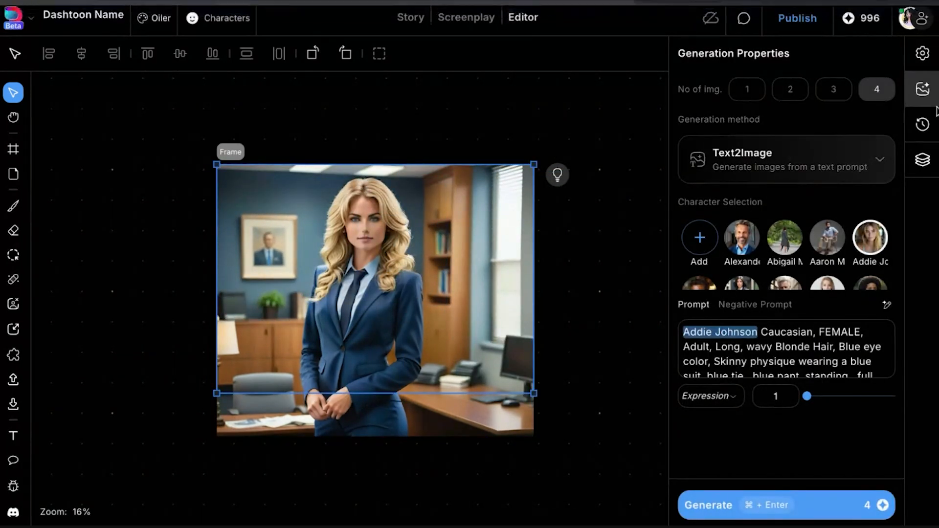
- Recolor the extracted background image to golden brown with hue 202, saturation 200, contrast 112 and brightness 125
click(923, 53)
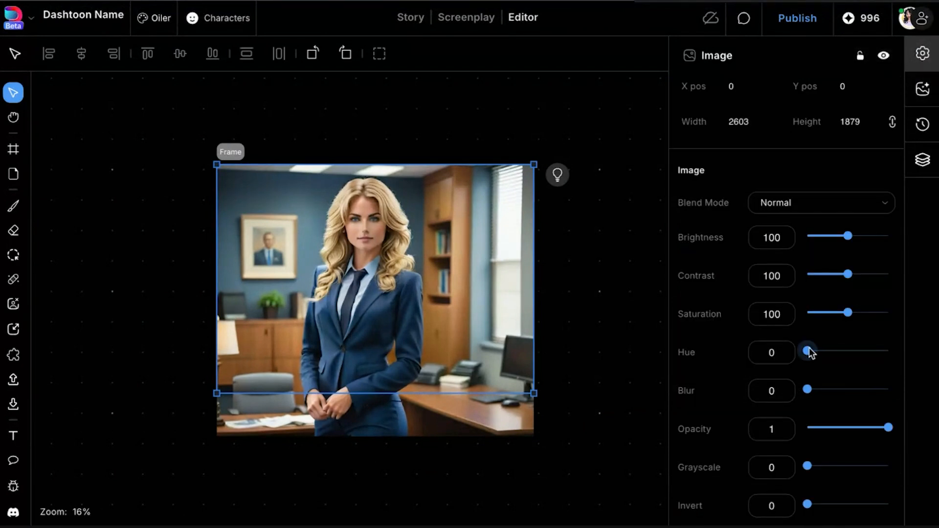
drag(809, 352, 853, 357)
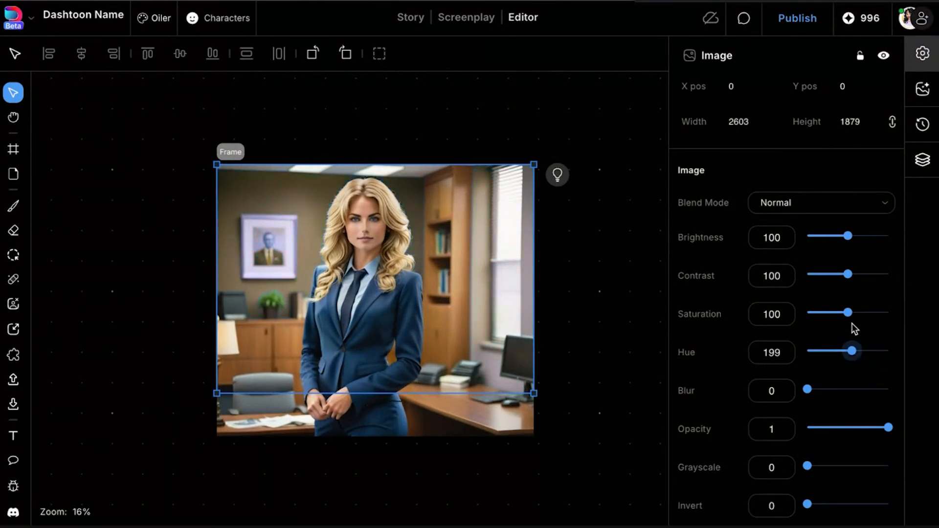
drag(848, 312, 880, 313)
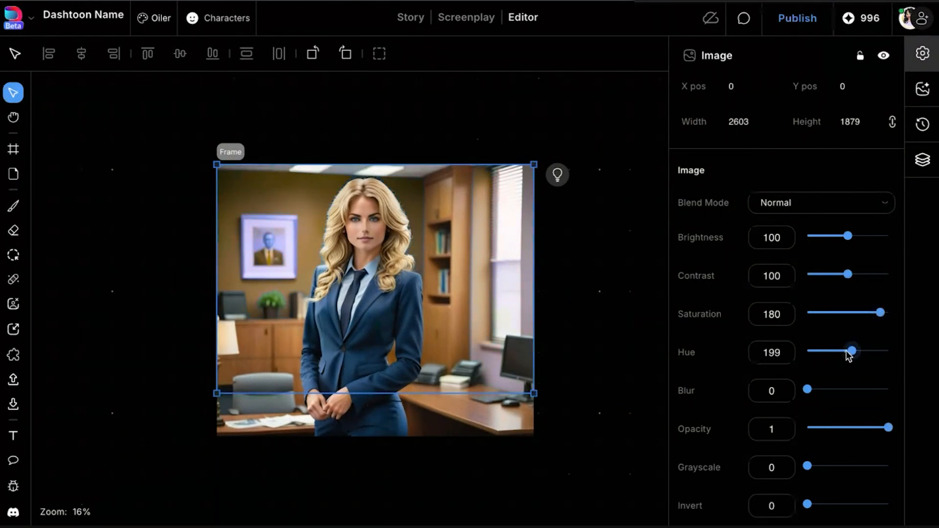
drag(847, 352, 854, 352)
drag(880, 312, 904, 312)
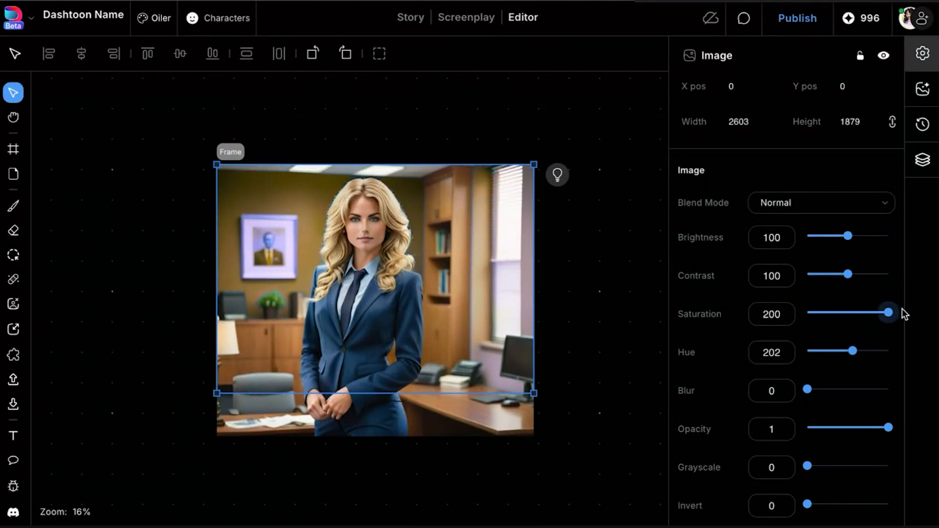
drag(847, 275, 853, 277)
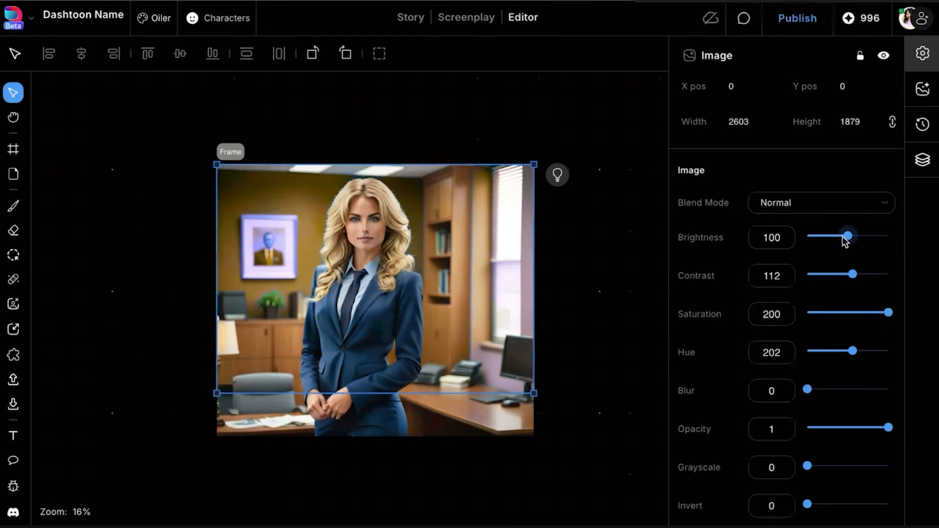
drag(847, 238, 858, 240)
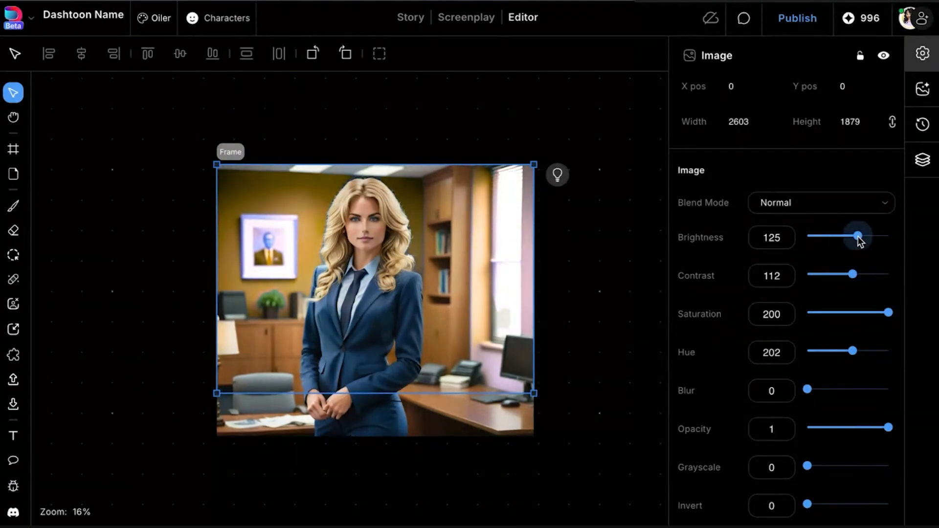
click(586, 166)
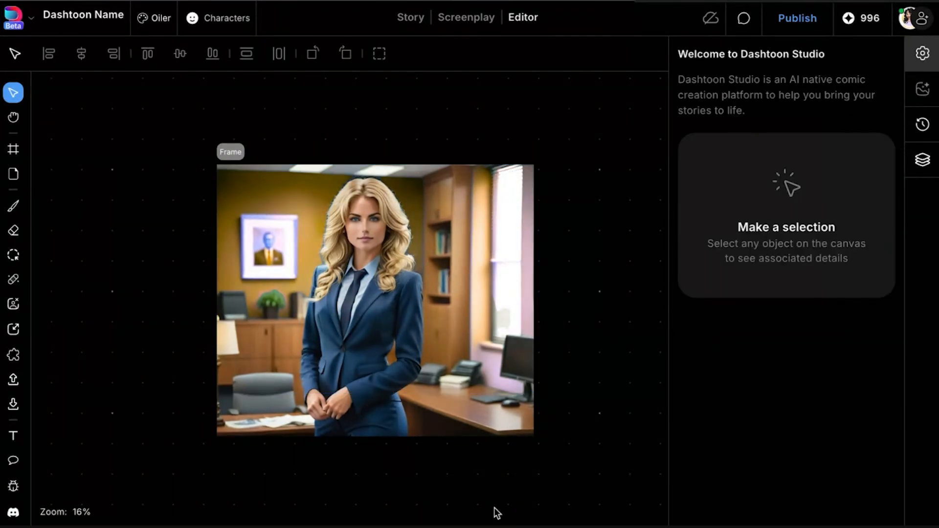
- Turn the extracted background image whitish with saturation 0, brightness 200 and contrast 70
click(286, 193)
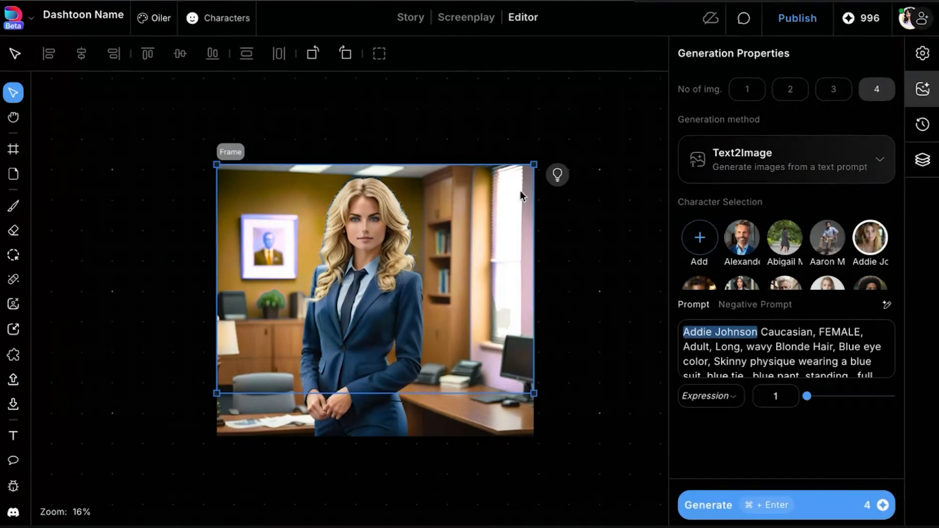
click(923, 52)
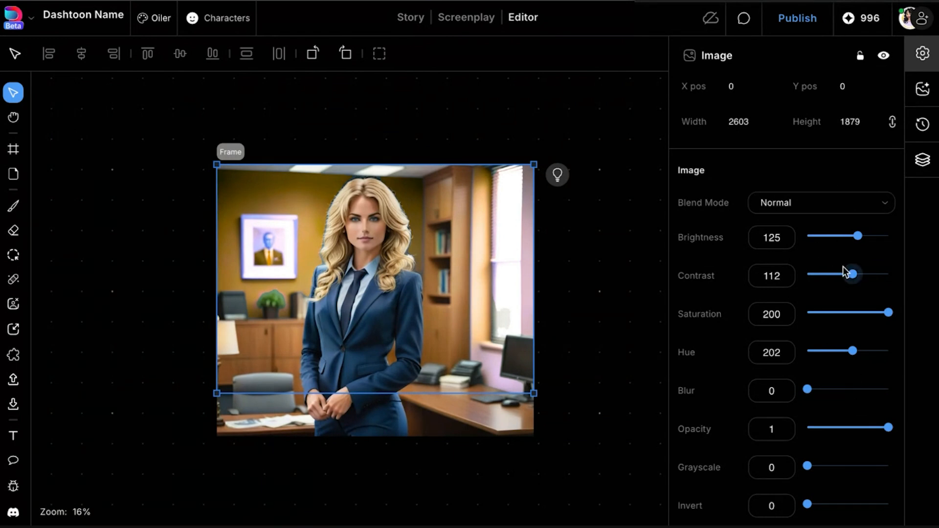
drag(857, 313, 803, 296)
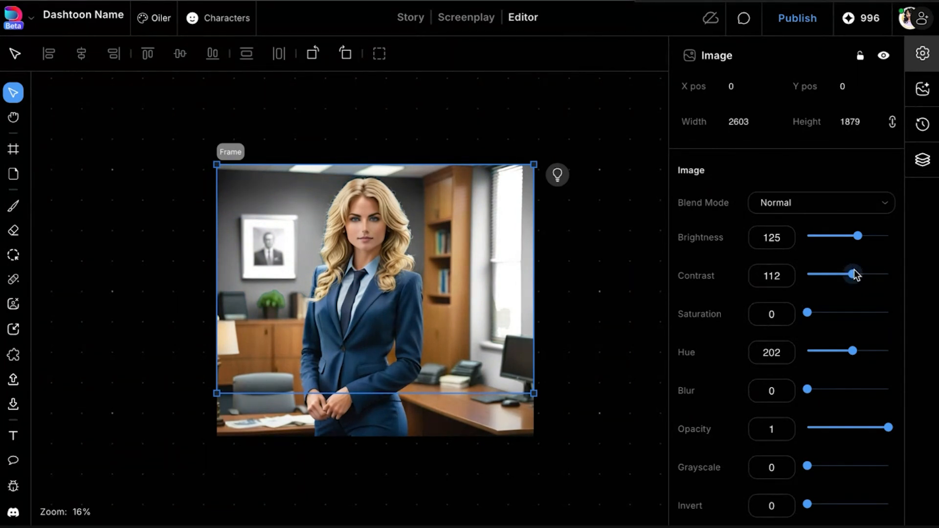
click(857, 235)
drag(857, 237, 889, 237)
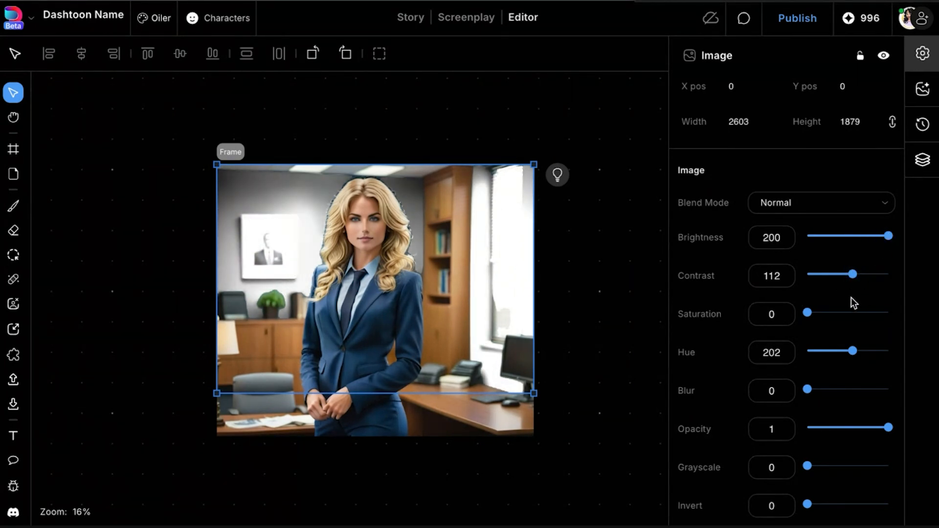
mouse_move(853, 275)
mouse_down()
mouse_move(847, 287)
mouse_move(827, 287)
mouse_move(854, 283)
mouse_move(837, 284)
mouse_up()
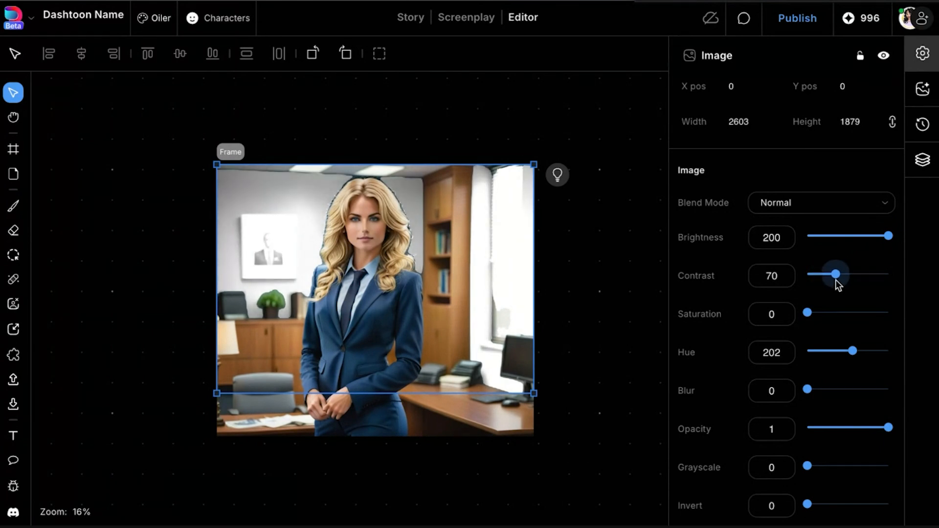
click(662, 150)
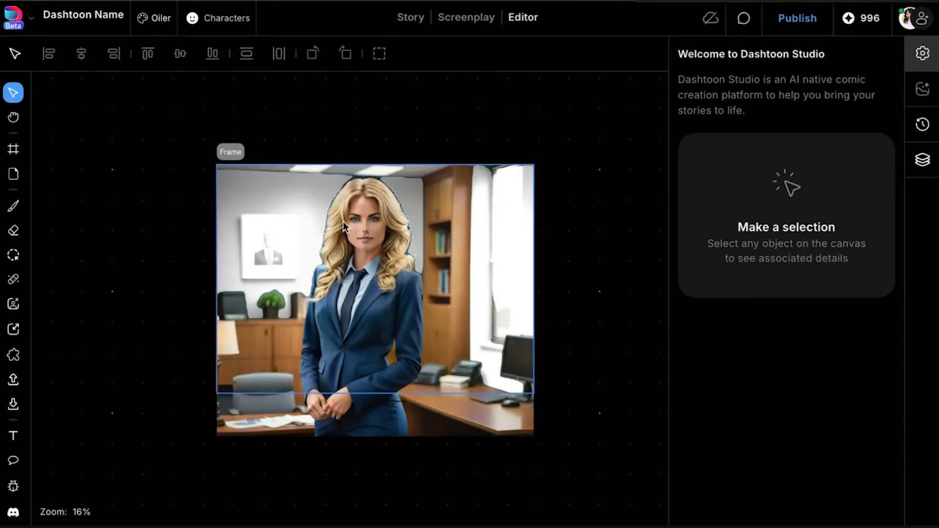
- Examine the red painted frames above and select their two regenerated versions for comparison with the whitened frame
scroll(577, 325, down, 3)
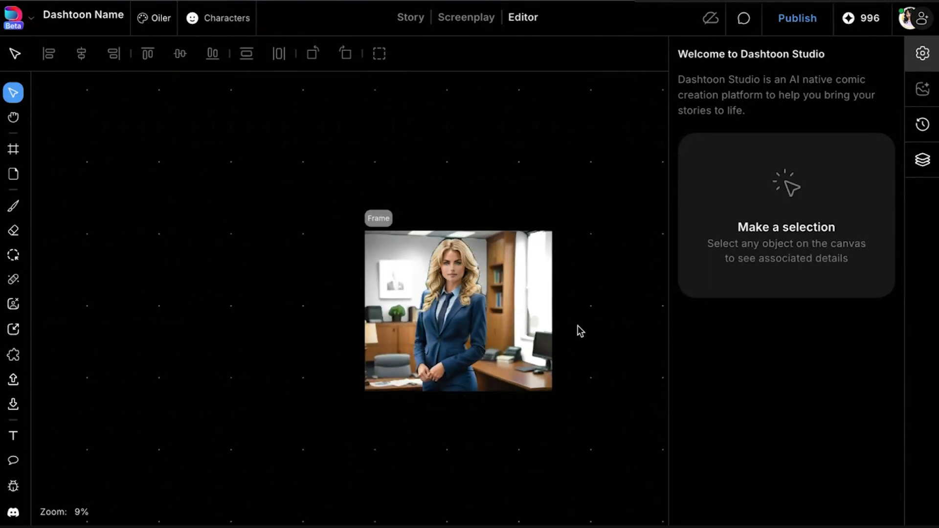
scroll(577, 326, down, 1)
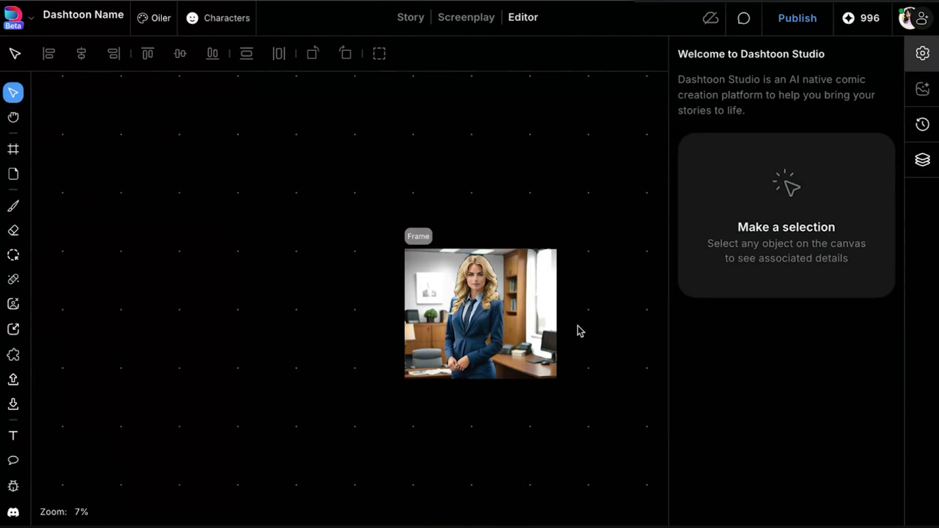
scroll(578, 326, right, 3)
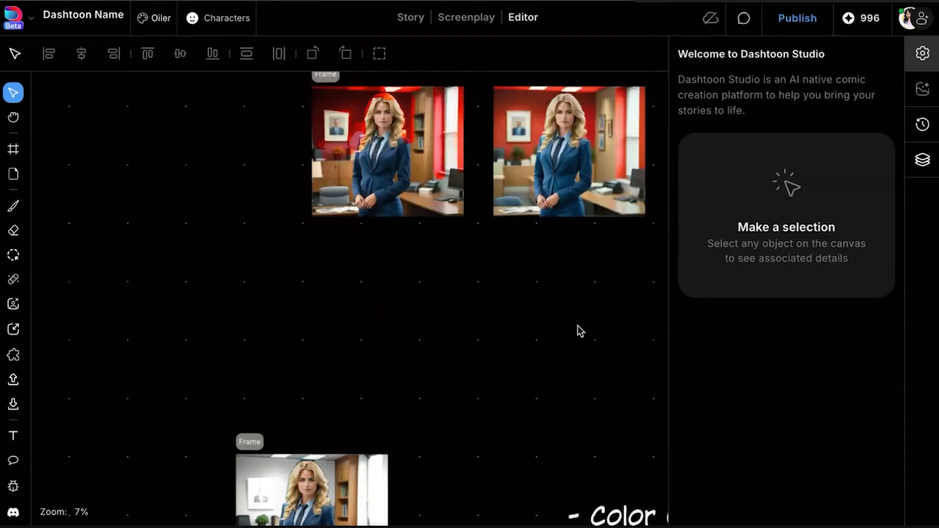
click(217, 166)
drag(439, 319, 495, 357)
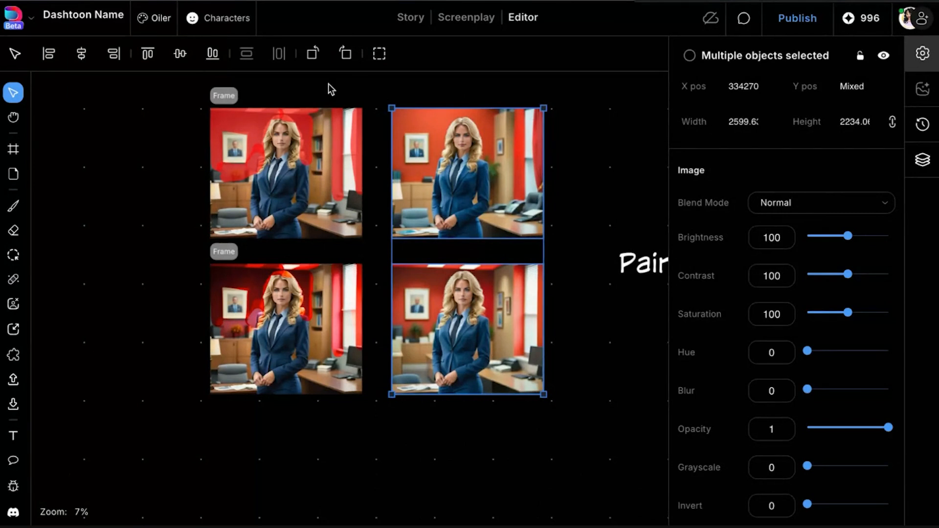
scroll(230, 298, down, 2)
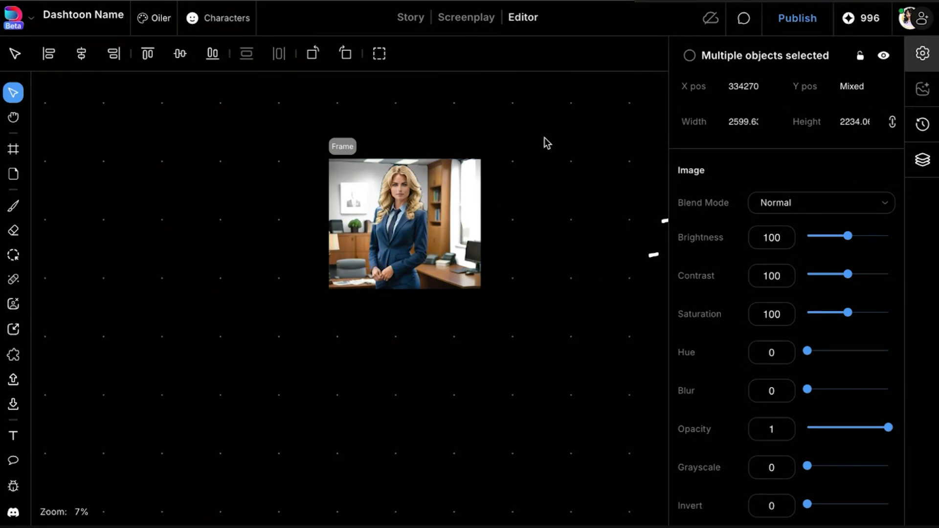
- Move the whitened extracted background image out of the frame to expose the original office image, and deselect it
click(358, 185)
drag(358, 185, 183, 246)
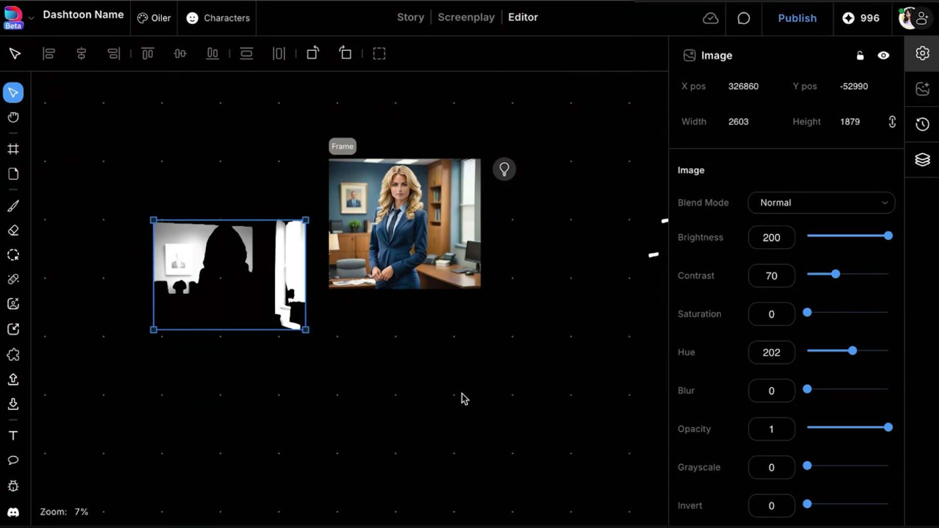
click(387, 330)
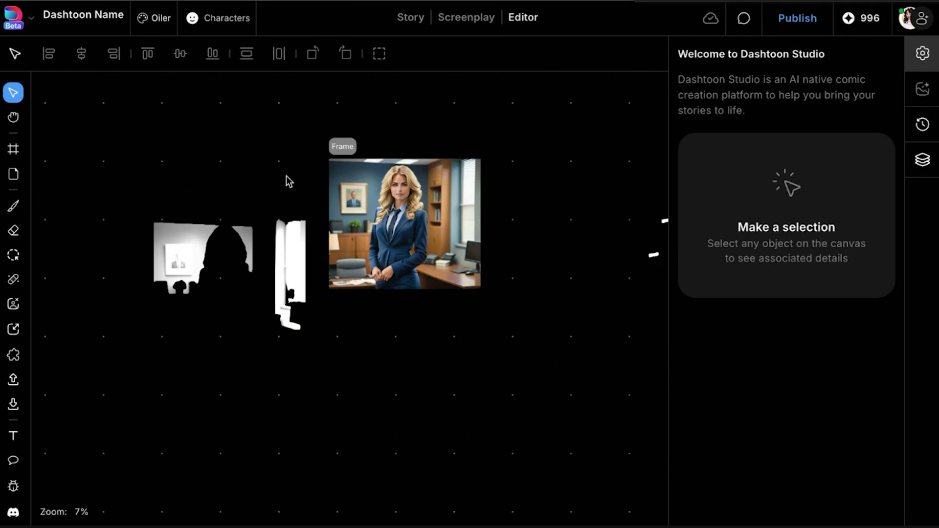
- Examine the board's frames beside the Paint, Segment and PS method notes
scroll(286, 177, down, 3)
scroll(318, 194, up, 3)
scroll(318, 194, left, 1)
scroll(318, 193, up, 3)
scroll(318, 193, left, 2)
scroll(318, 194, down, 5)
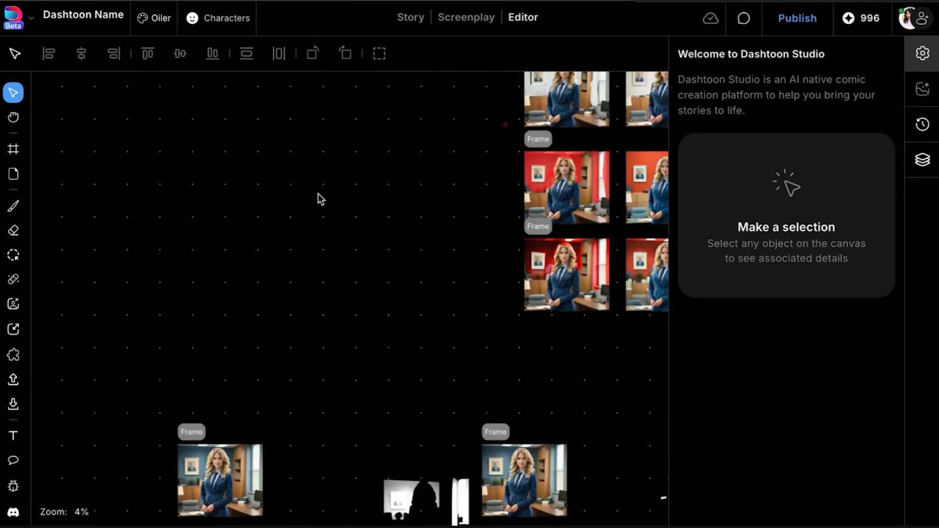
scroll(357, 207, down, 5)
scroll(357, 208, right, 2)
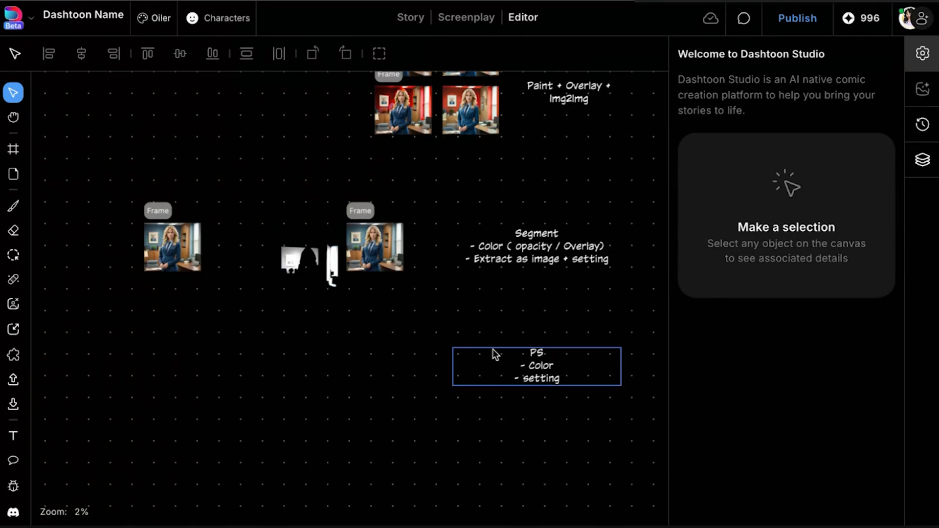
scroll(492, 349, up, 5)
scroll(493, 350, up, 2)
scroll(494, 353, up, 3)
scroll(455, 415, down, 4)
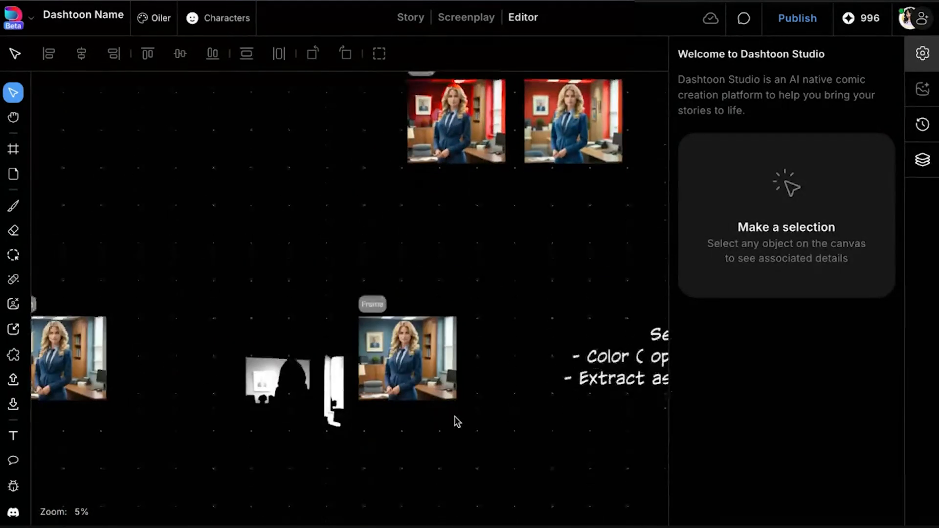
scroll(455, 419, up, 3)
- Undo moving the whitened background image out of the frame, and clear the selection
key(ctrl+z)
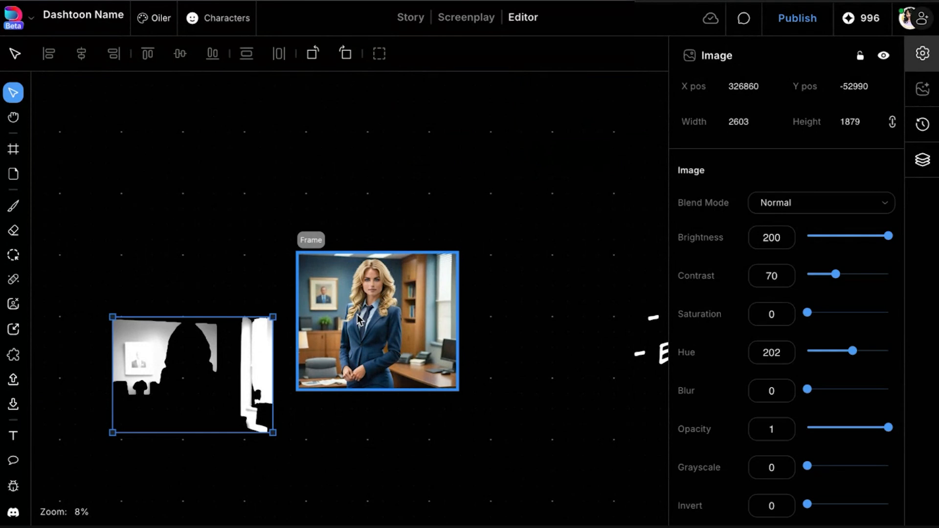
click(359, 319)
scroll(360, 319, up, 3)
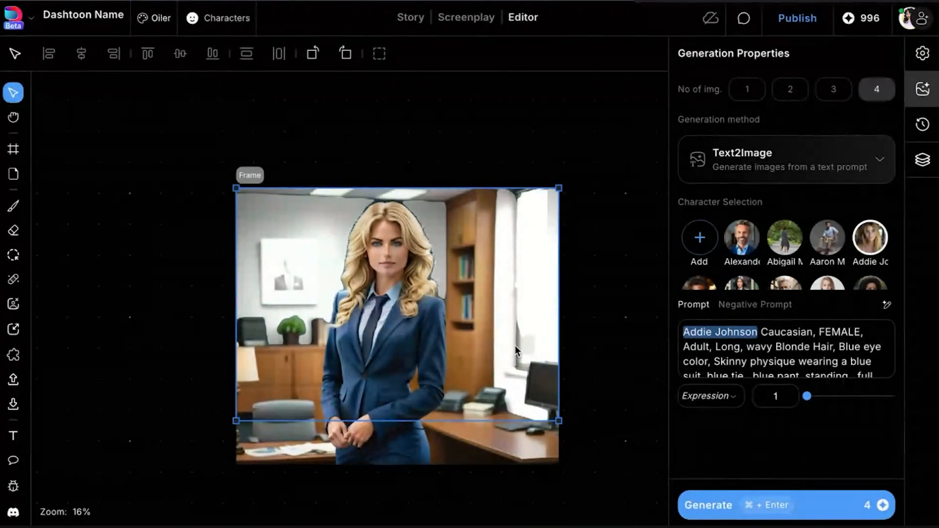
click(517, 114)
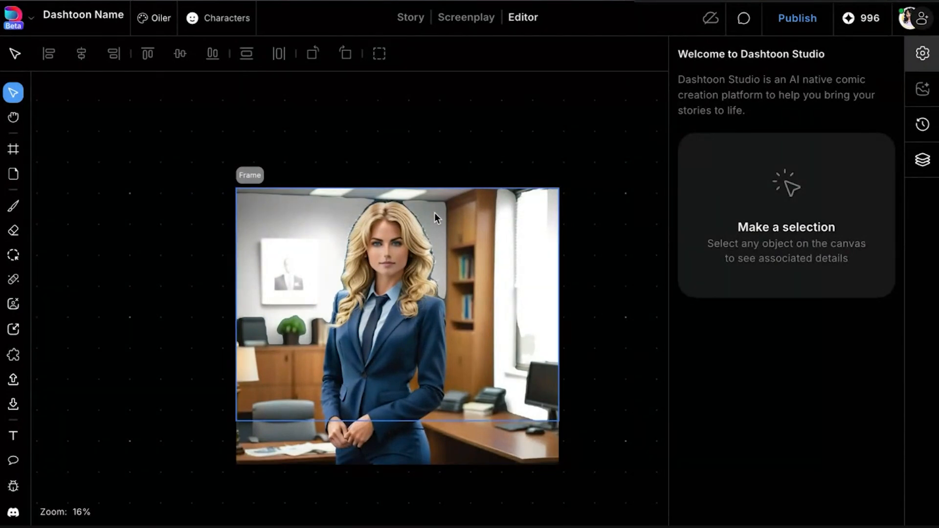
- Check the open Photoshop document and review the white and red painted frames beside their regenerated versions on the Dashtoon canvas
key(ctrl+Left)
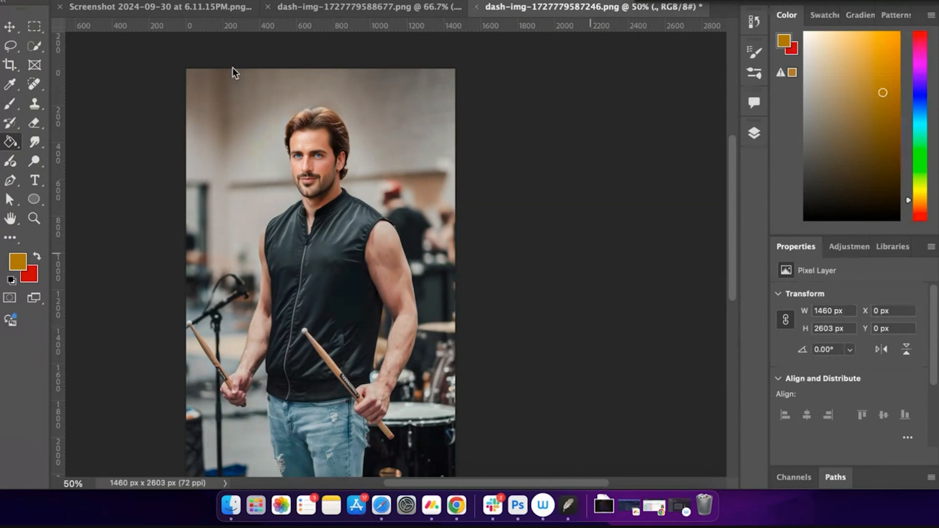
key(ctrl+Right)
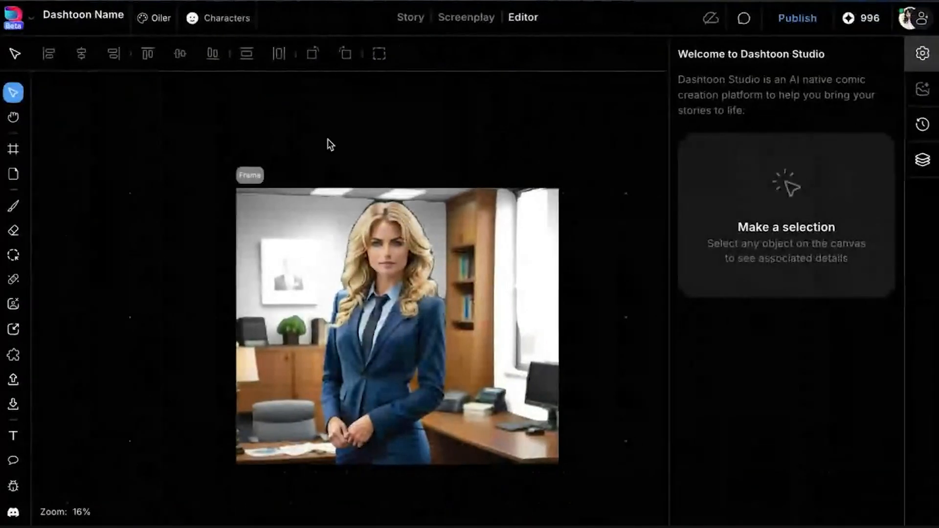
scroll(328, 139, up, 4)
scroll(328, 139, down, 4)
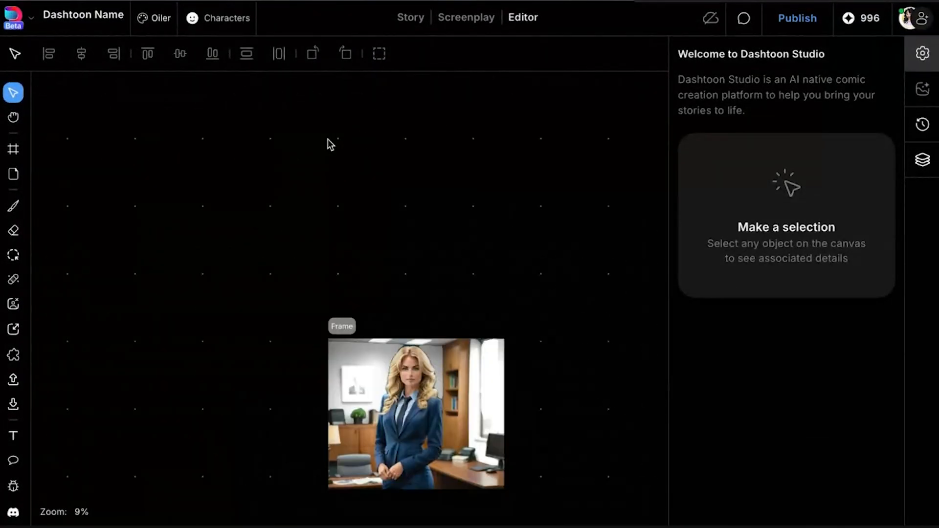
scroll(499, 126, up, 8)
scroll(501, 132, up, 2)
scroll(501, 132, right, 2)
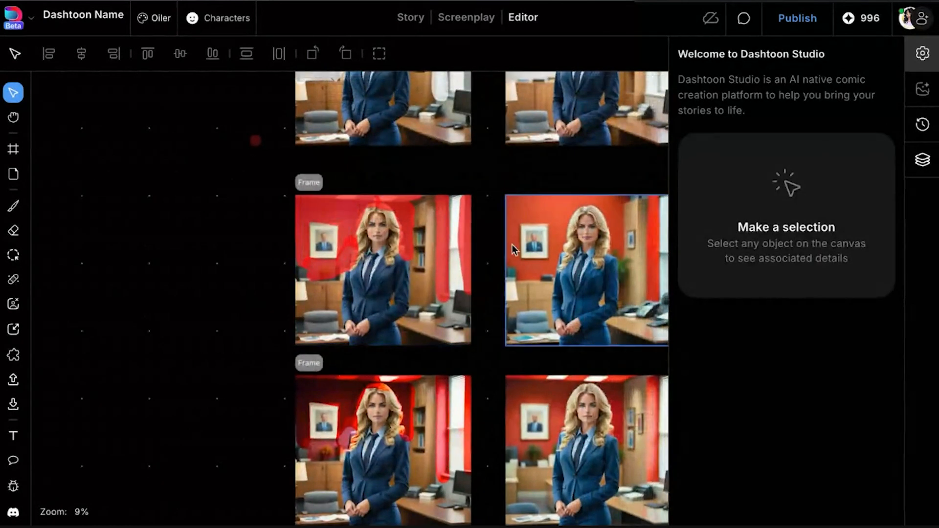
scroll(398, 280, up, 5)
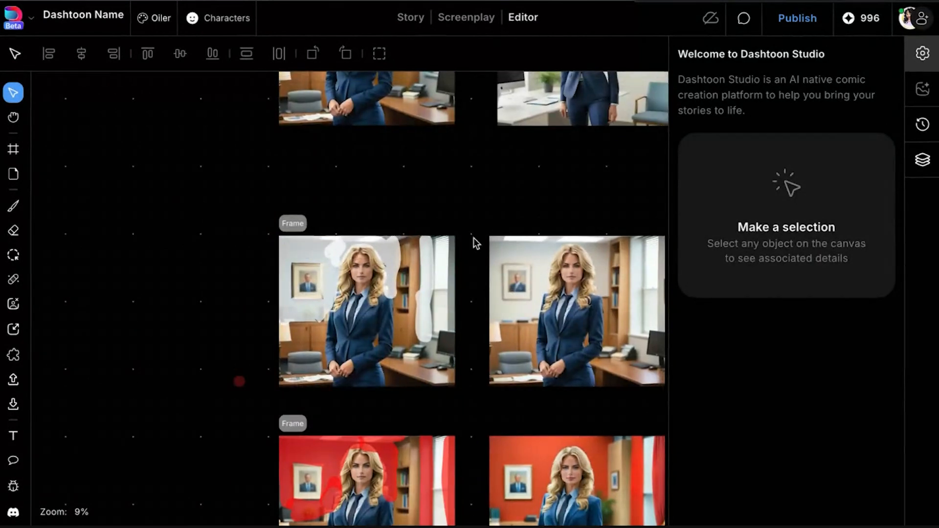
scroll(383, 322, down, 6)
scroll(383, 322, down, 10)
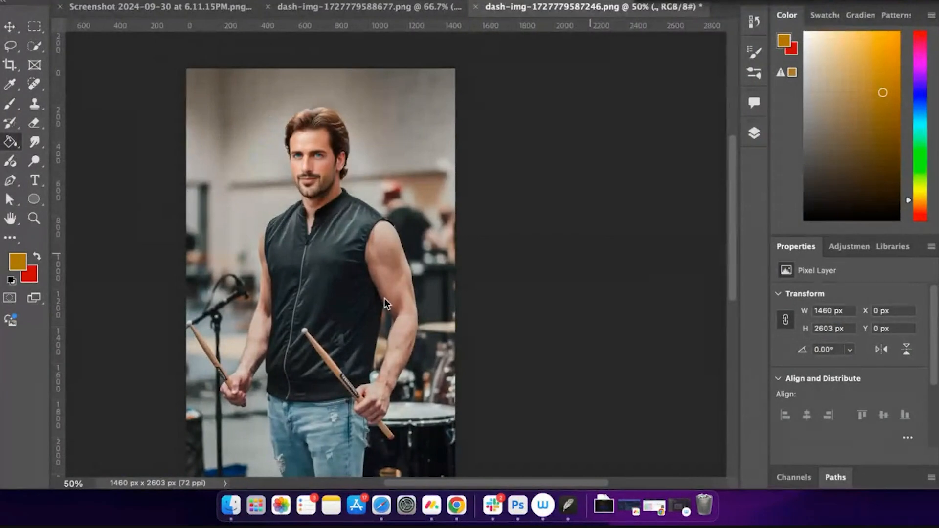
- Select the wall background to the right of the man with the Quick Selection tool
click(35, 47)
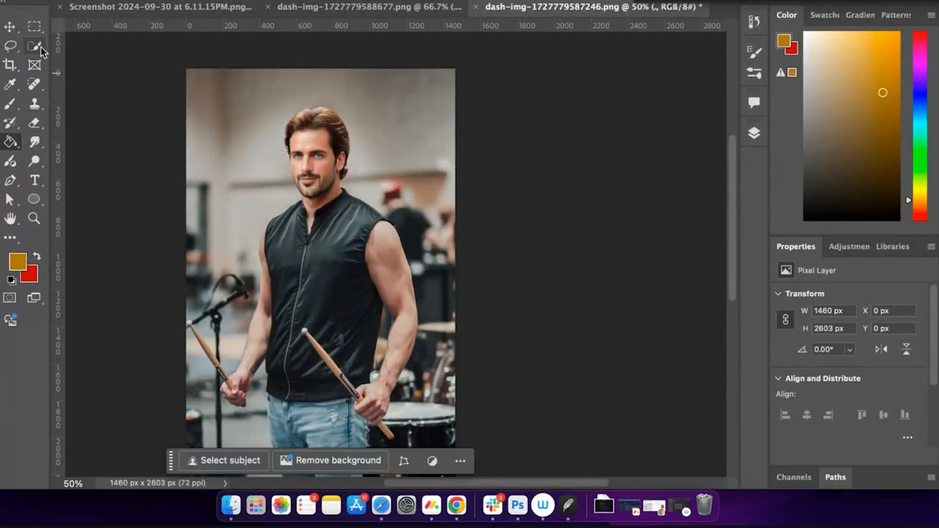
click(41, 48)
mouse_move(405, 108)
mouse_down()
mouse_move(420, 212)
mouse_move(421, 182)
mouse_move(405, 168)
mouse_up()
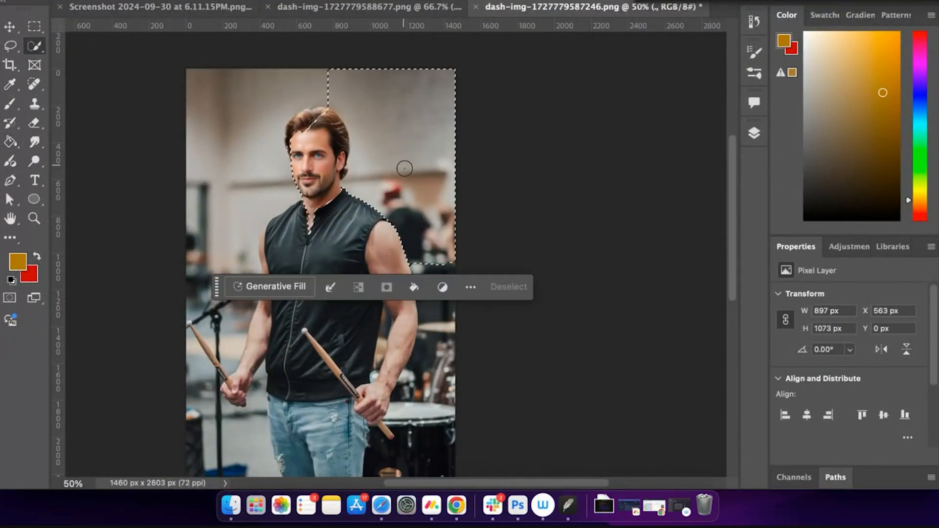
- Turn the selected background light grey using Hue/Saturation with saturation -100 and lightness +39
click(197, 0)
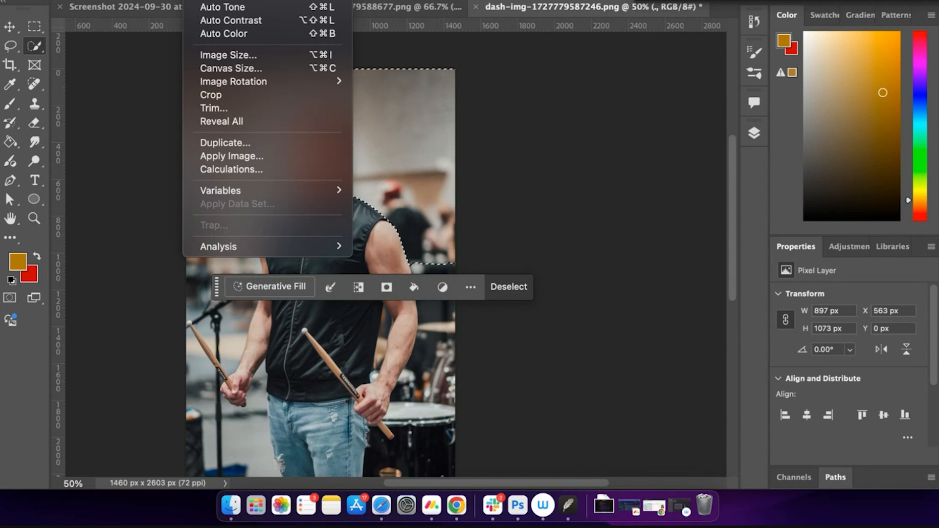
click(429, 61)
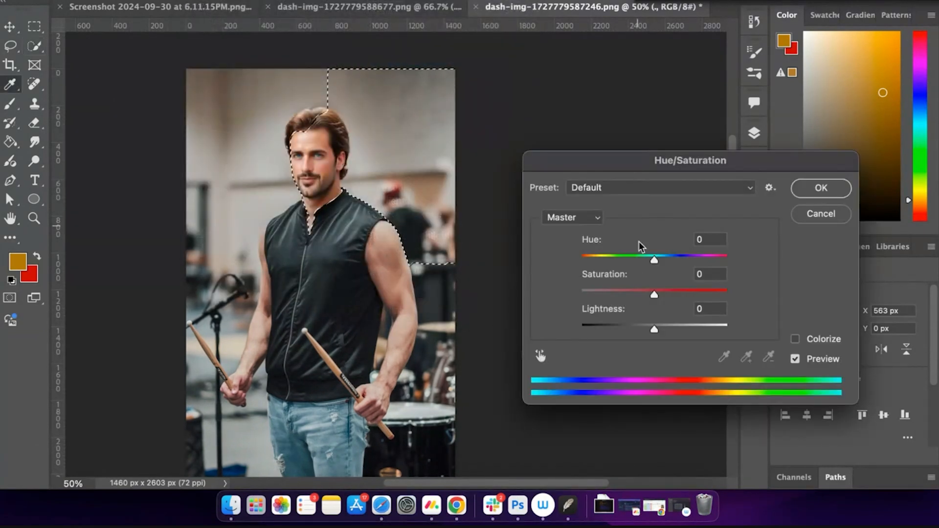
drag(655, 294, 581, 294)
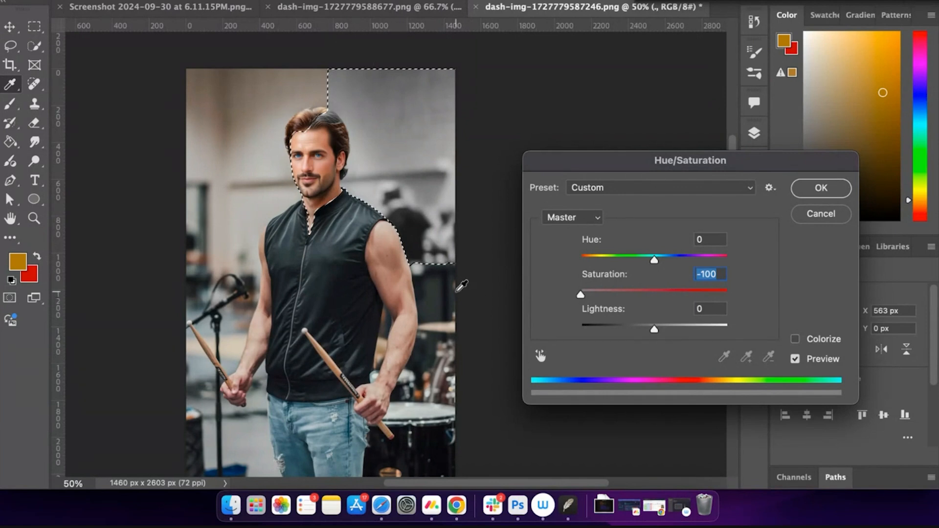
mouse_move(654, 329)
mouse_down()
mouse_move(629, 329)
mouse_move(642, 329)
mouse_up()
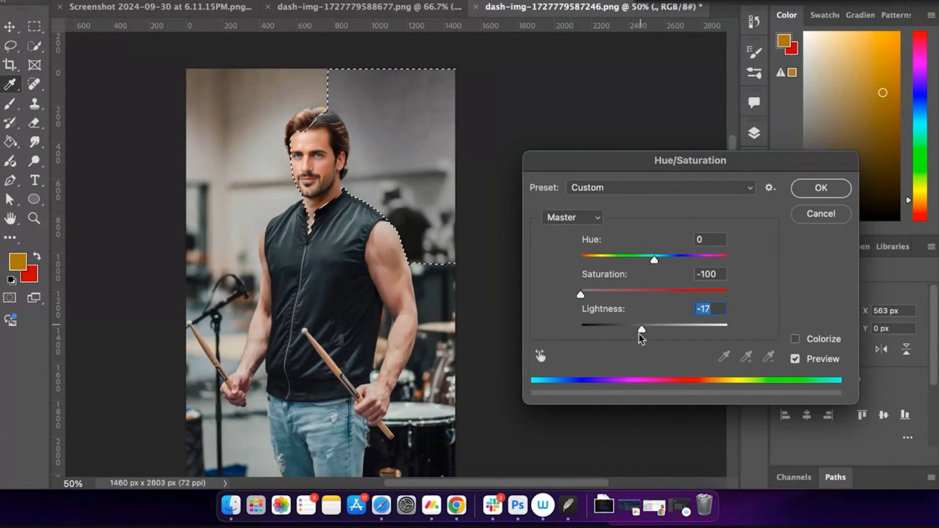
drag(642, 332, 756, 331)
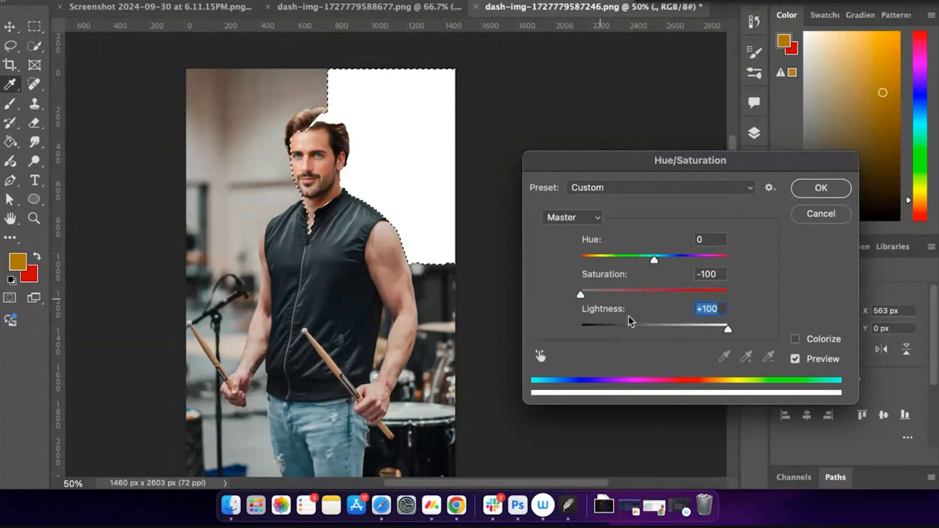
click(692, 327)
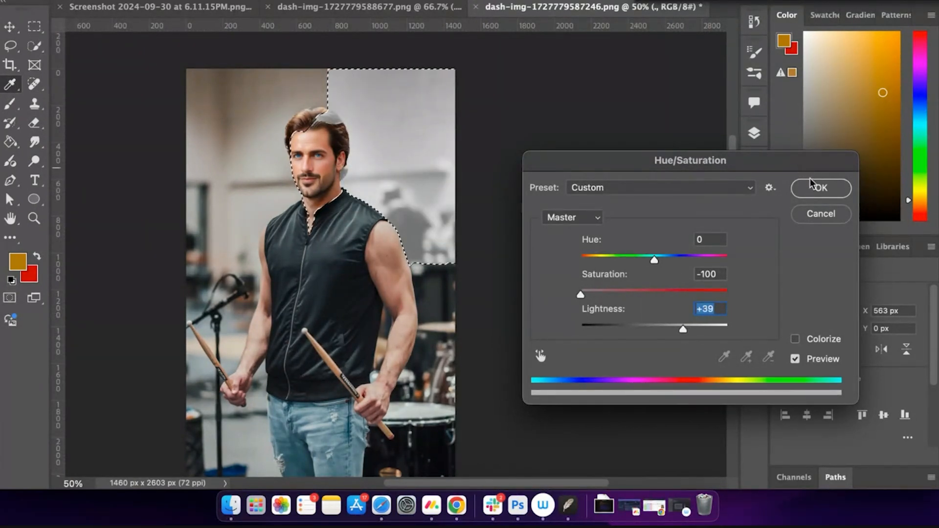
click(819, 187)
click(197, 0)
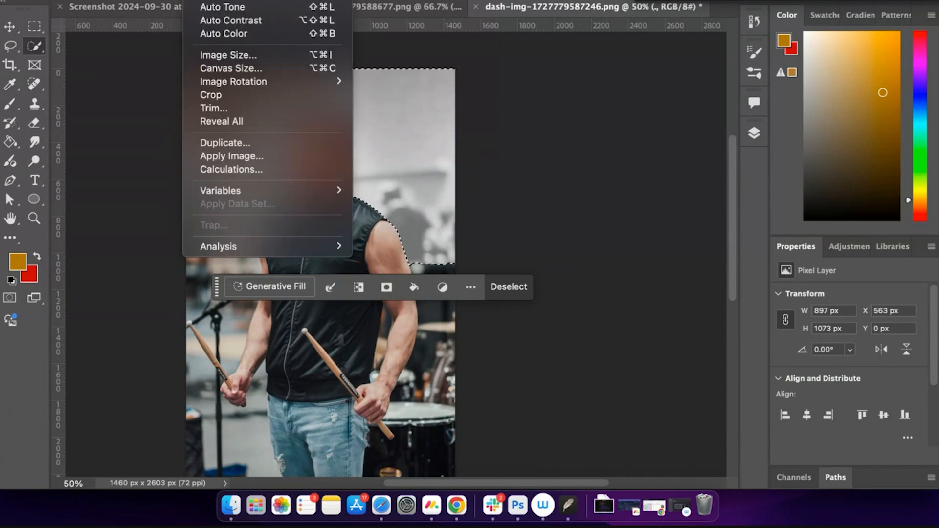
mouse_move(225, 0)
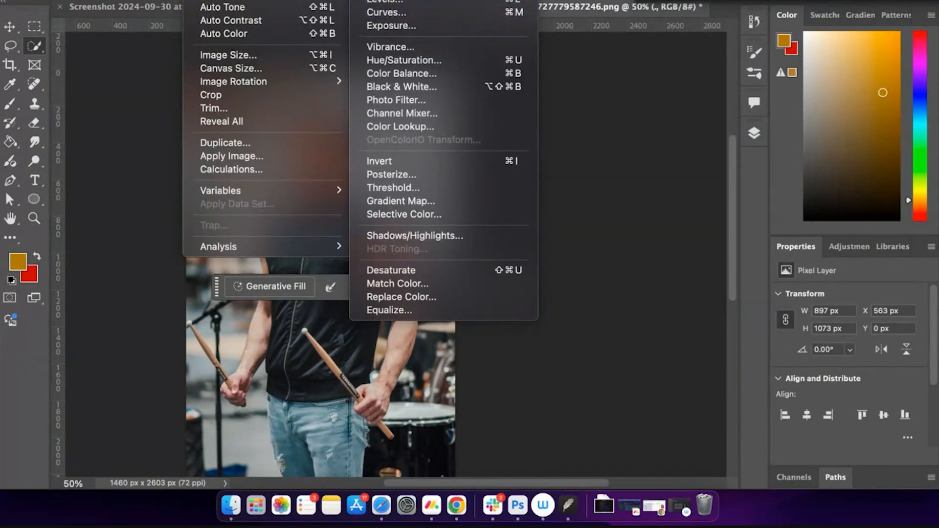
click(454, 0)
mouse_move(503, 144)
mouse_down()
mouse_move(492, 140)
mouse_move(505, 142)
mouse_up()
click(625, 98)
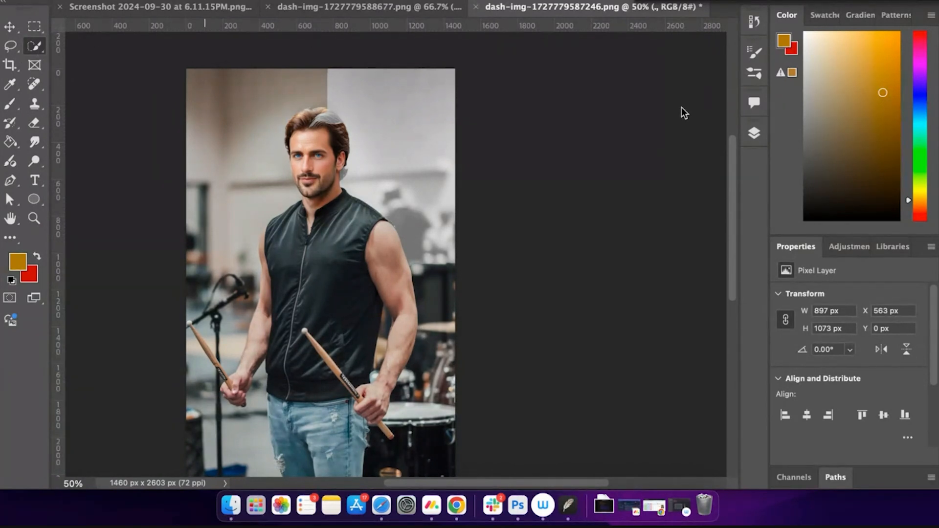
- Show the layers, clear the existing selection and quick-select the wall area to the left of the man's head
click(754, 135)
key(super+d)
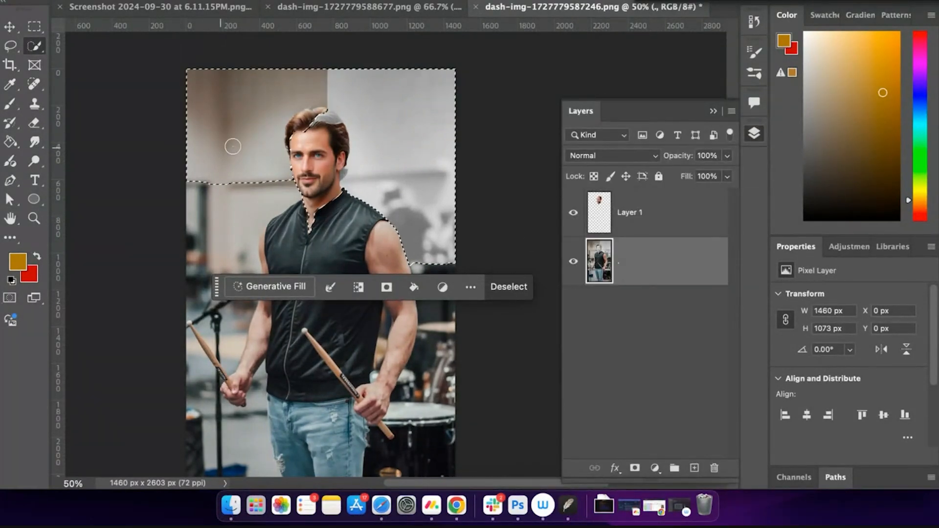
drag(218, 133, 212, 159)
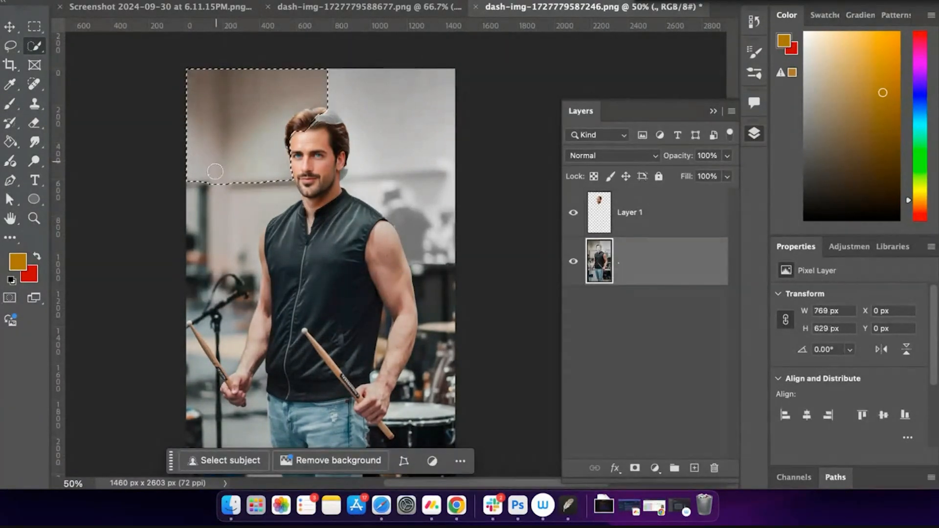
- Tint the selected wall area orange using Color Balance with levels +58, 0 and -63 on the midtones
click(201, 1)
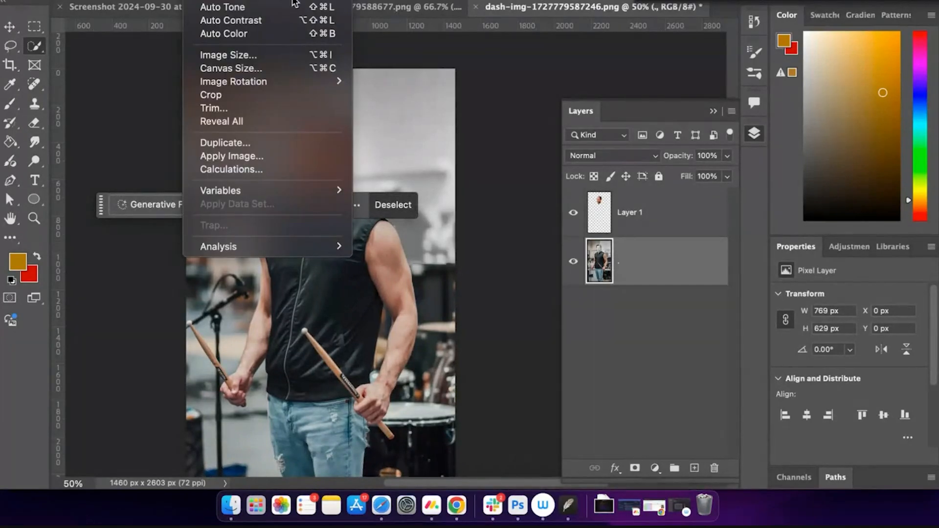
mouse_move(296, 0)
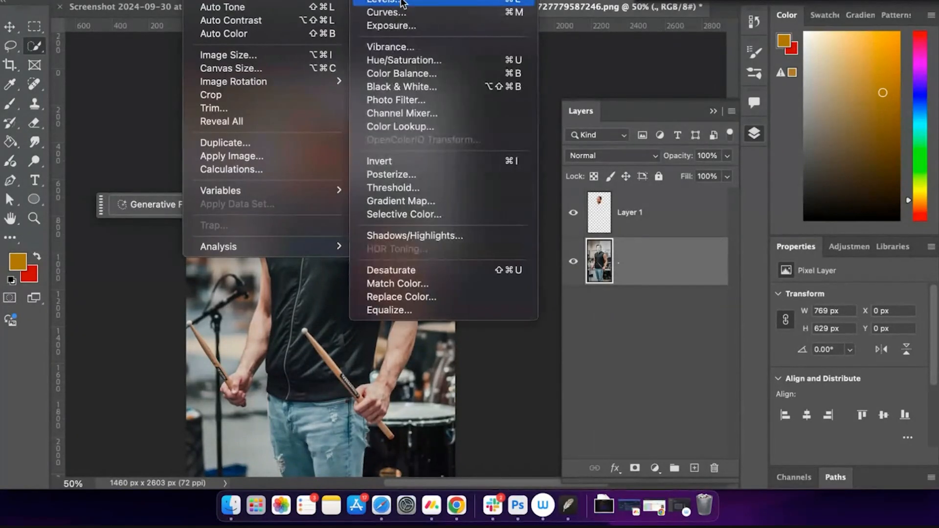
click(410, 58)
click(234, 0)
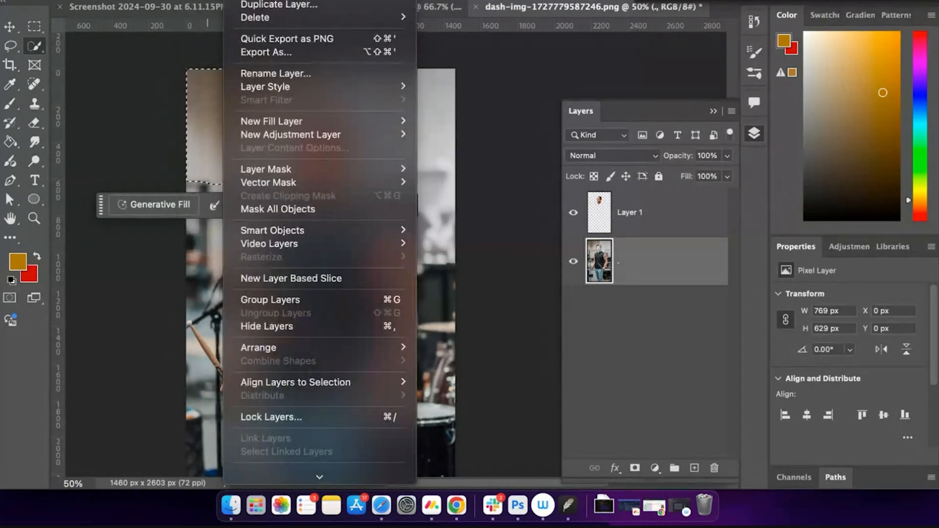
mouse_move(244, 1)
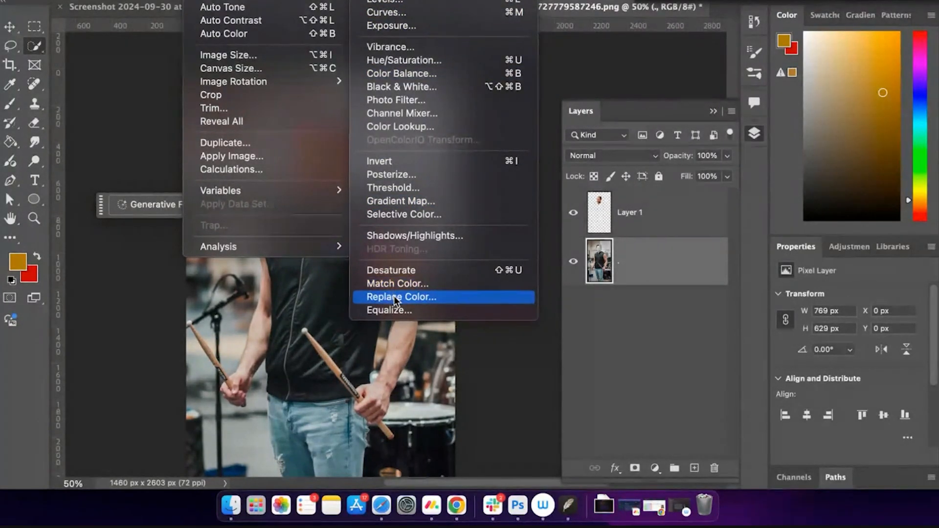
click(397, 74)
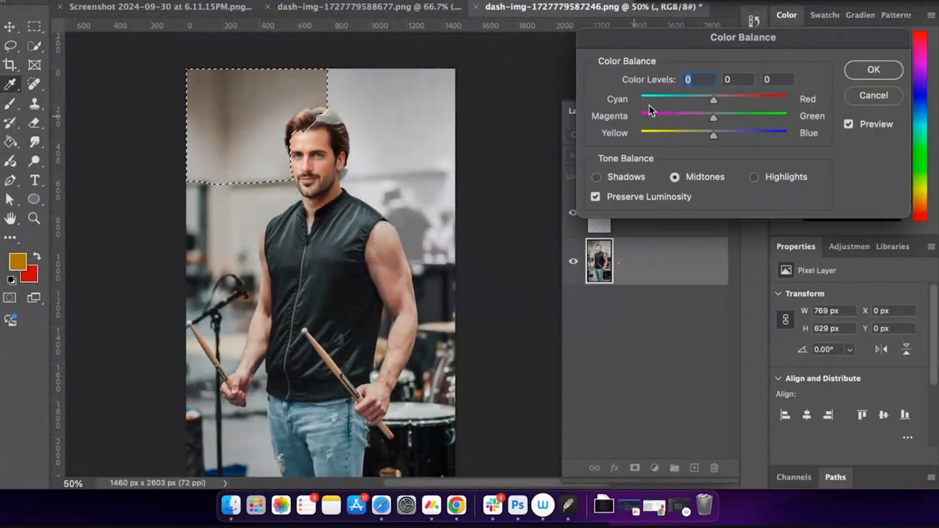
drag(687, 131, 654, 133)
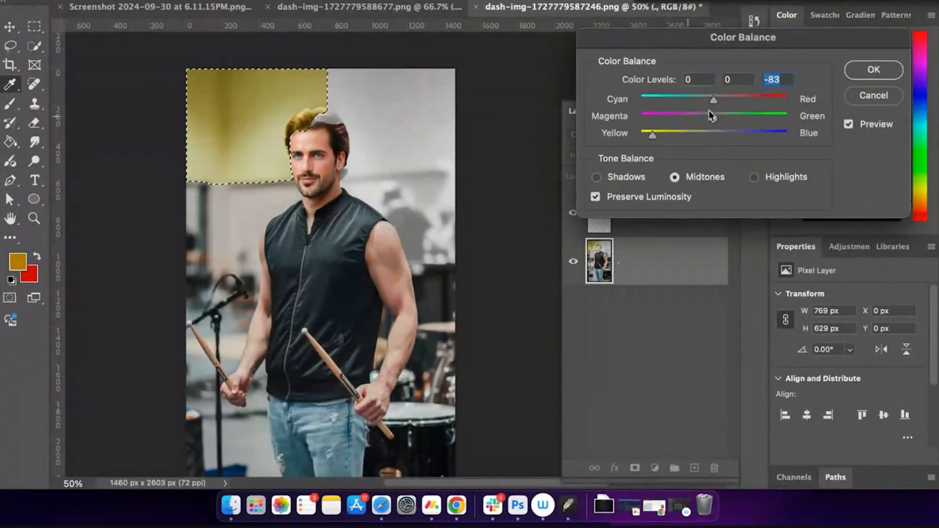
drag(714, 99, 756, 99)
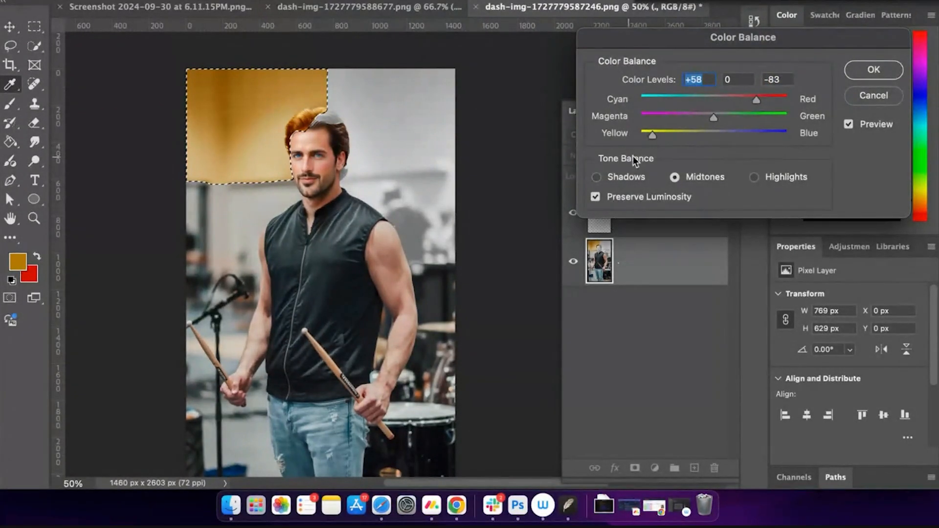
click(667, 134)
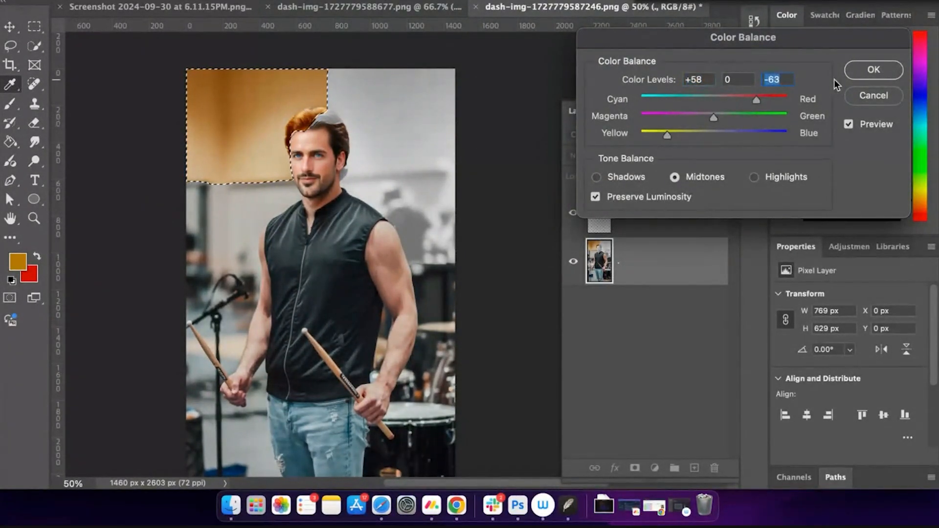
click(855, 73)
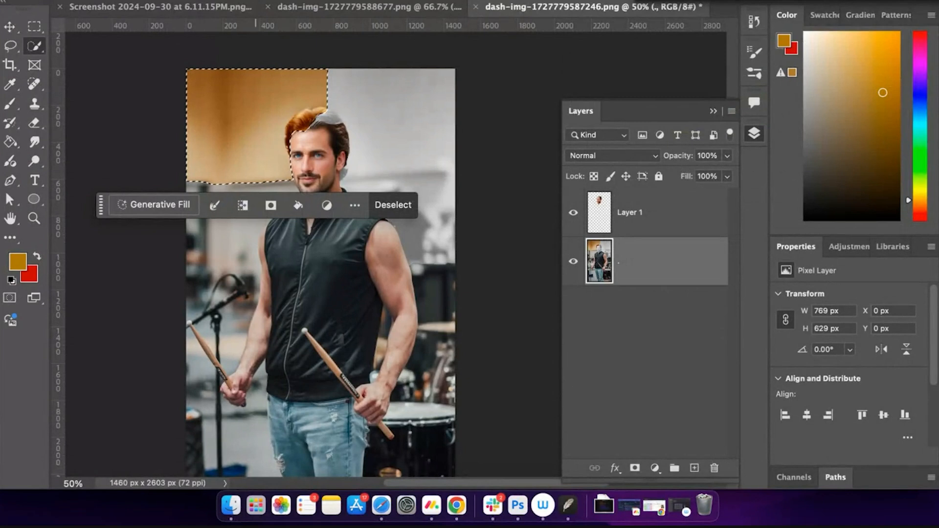
- Shift the selected wall area to magenta-pink using Color Balance with levels 0, -72 and +75
click(203, 0)
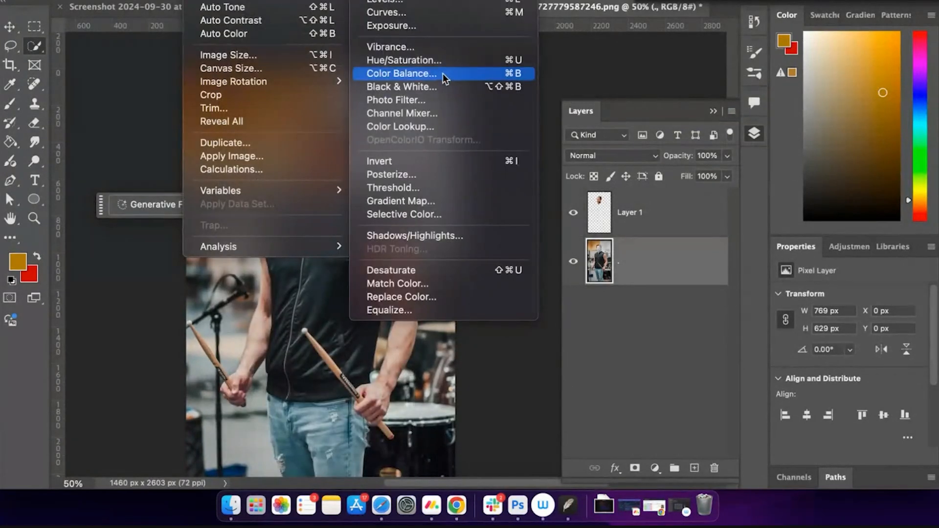
click(442, 74)
drag(715, 136, 768, 135)
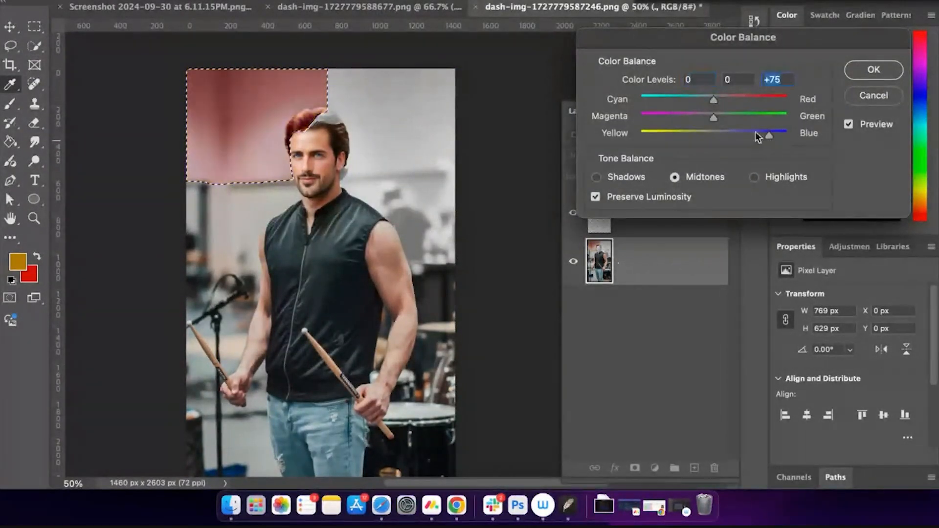
drag(714, 117, 660, 117)
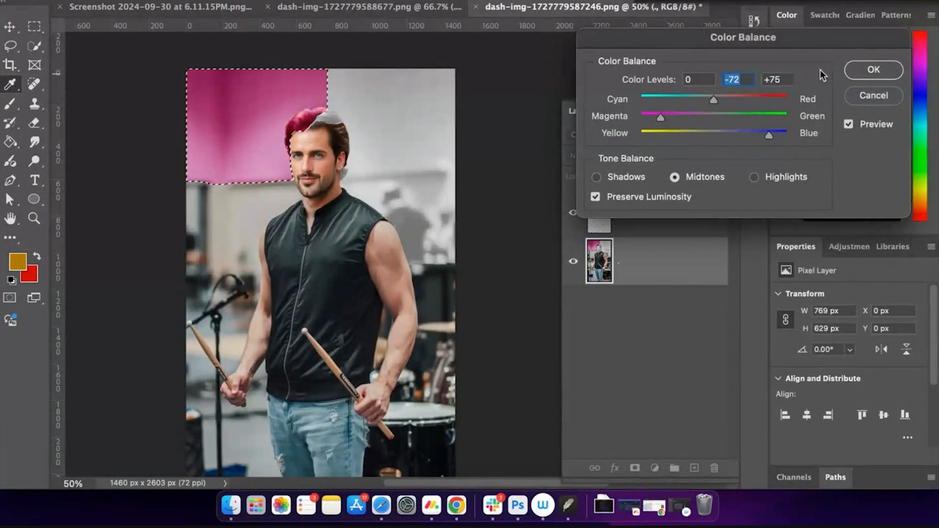
click(198, 0)
click(849, 73)
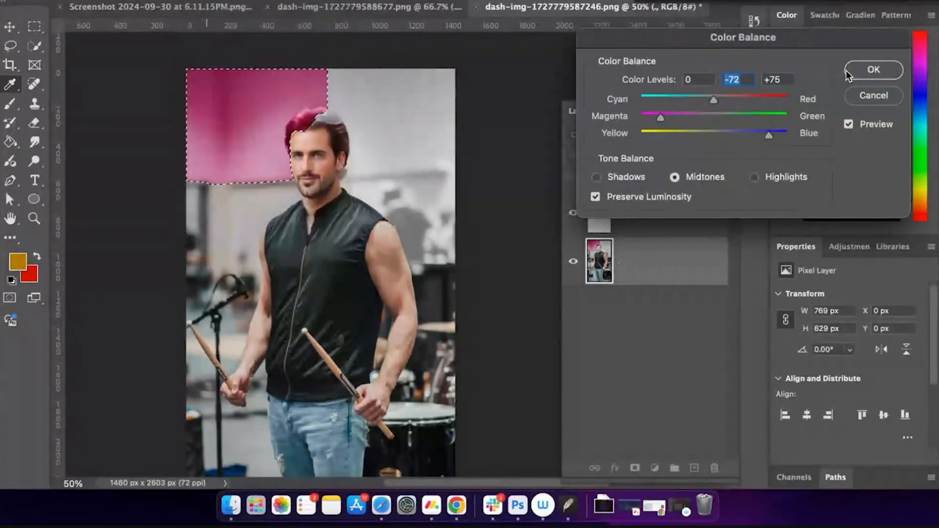
click(849, 73)
click(236, 0)
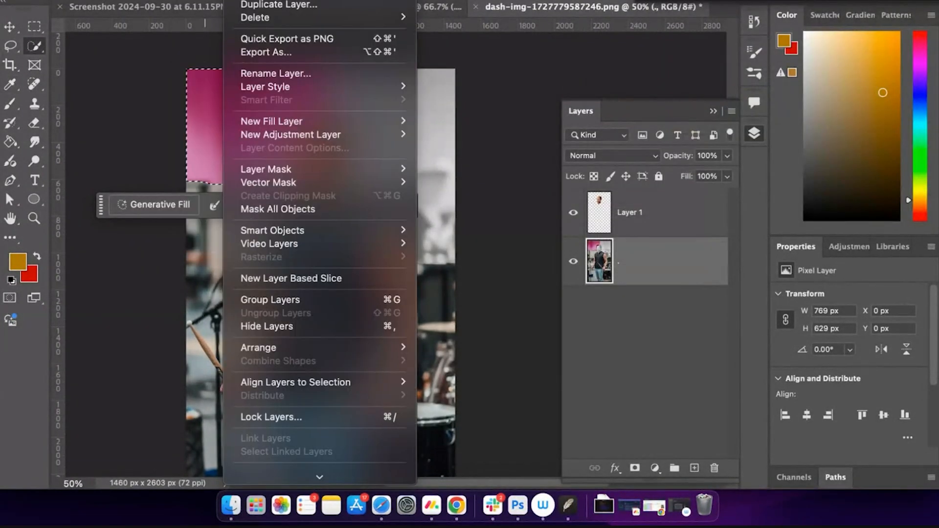
mouse_move(197, 0)
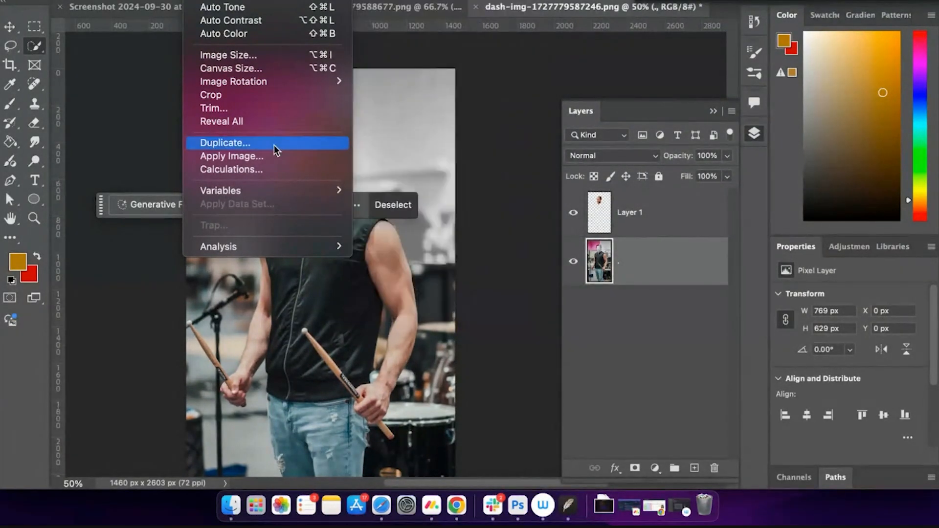
click(13, 27)
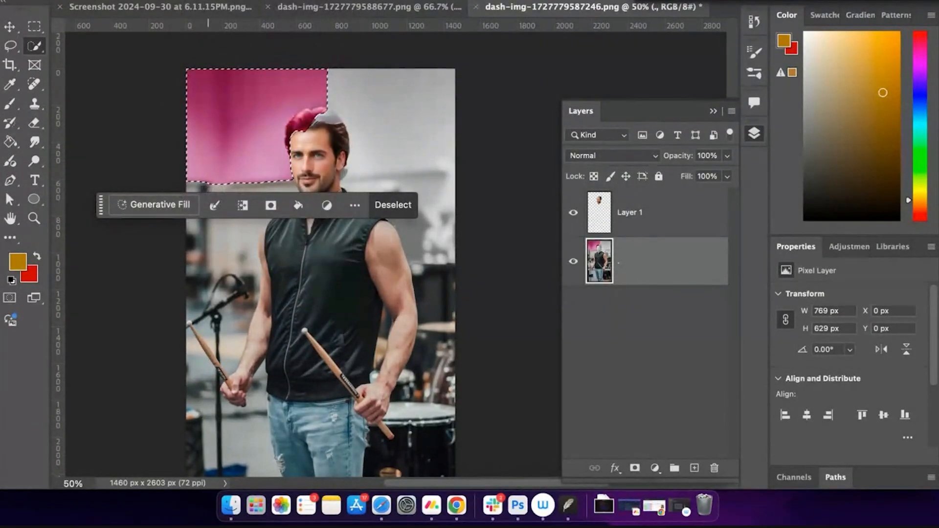
click(284, 2)
mouse_move(289, 1)
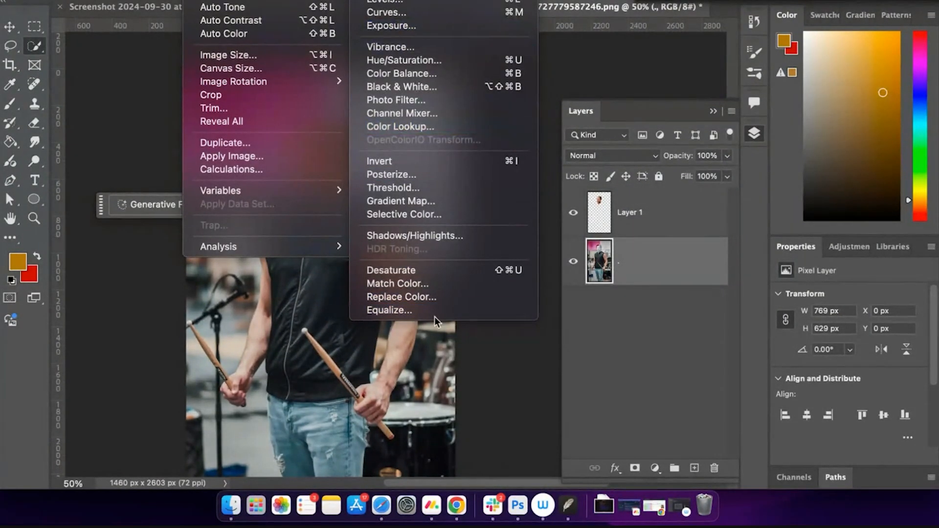
click(104, 71)
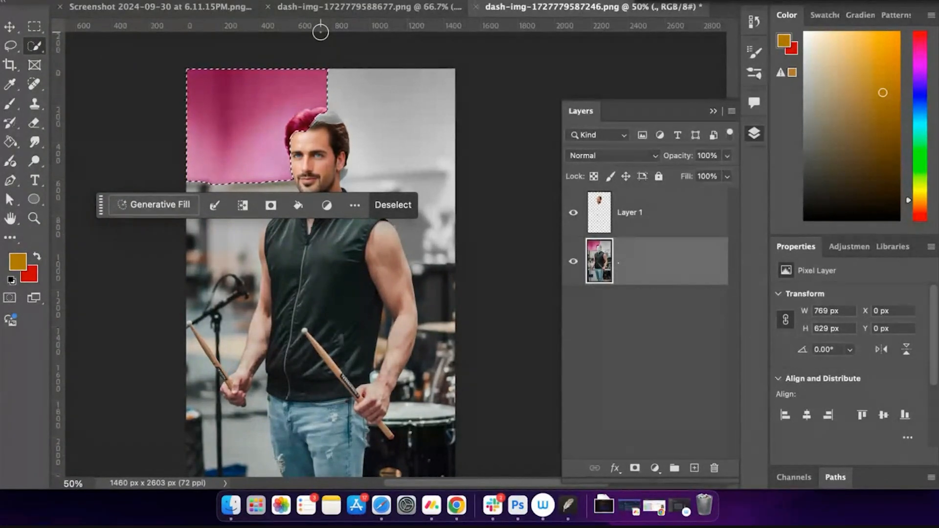
- Undo the color adjustments back to the original wall background and clear the restored selection
key(z)
key(super+z)
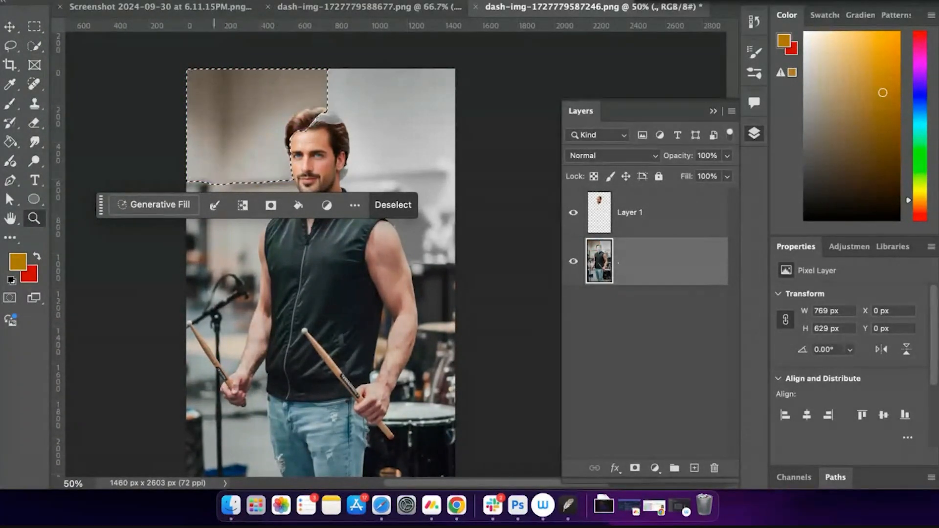
click(201, 0)
mouse_move(225, 0)
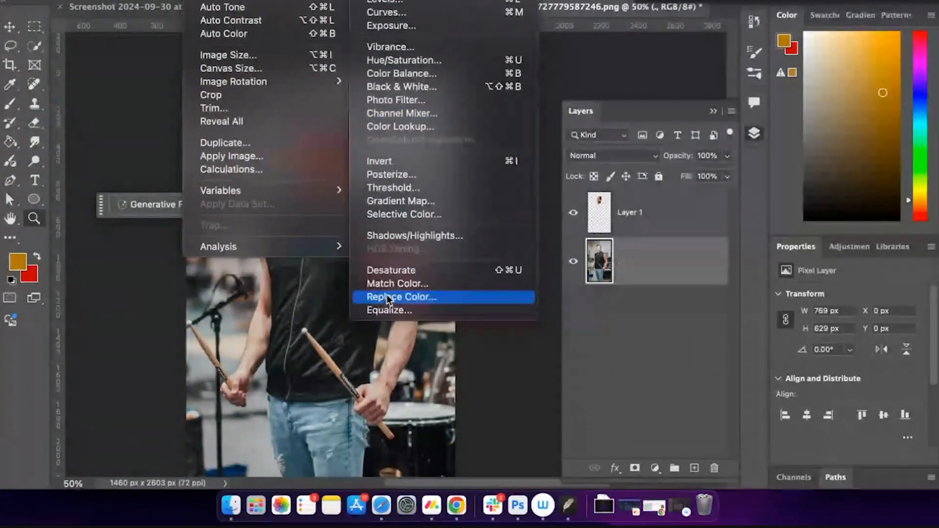
click(583, 59)
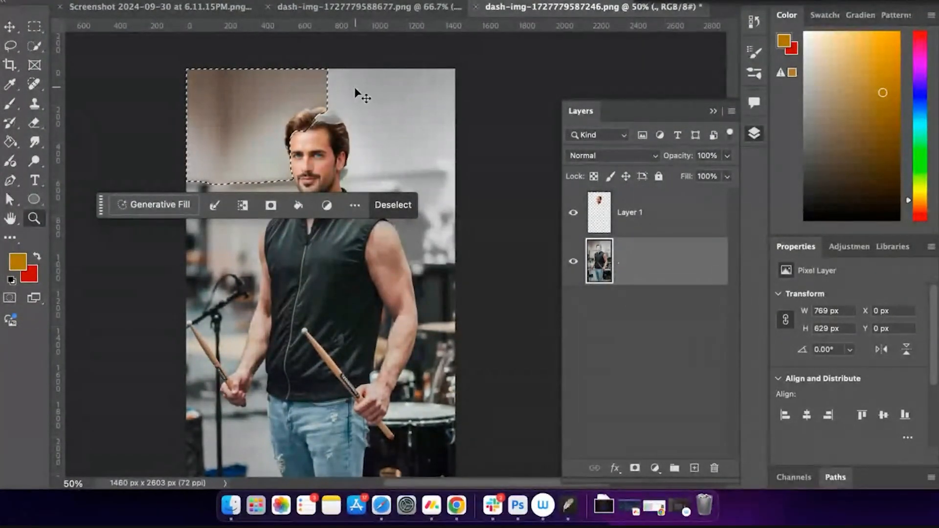
key(super+z)
key(super+shift+z)
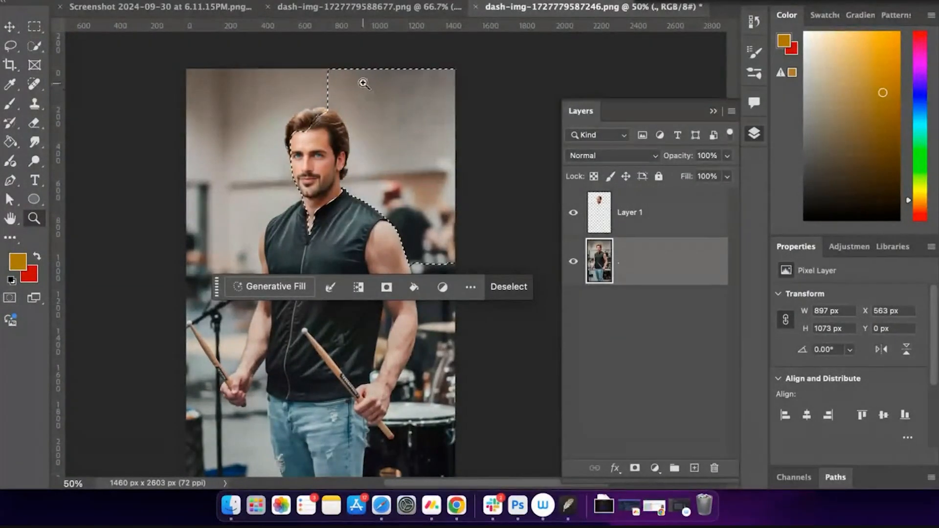
key(super+d)
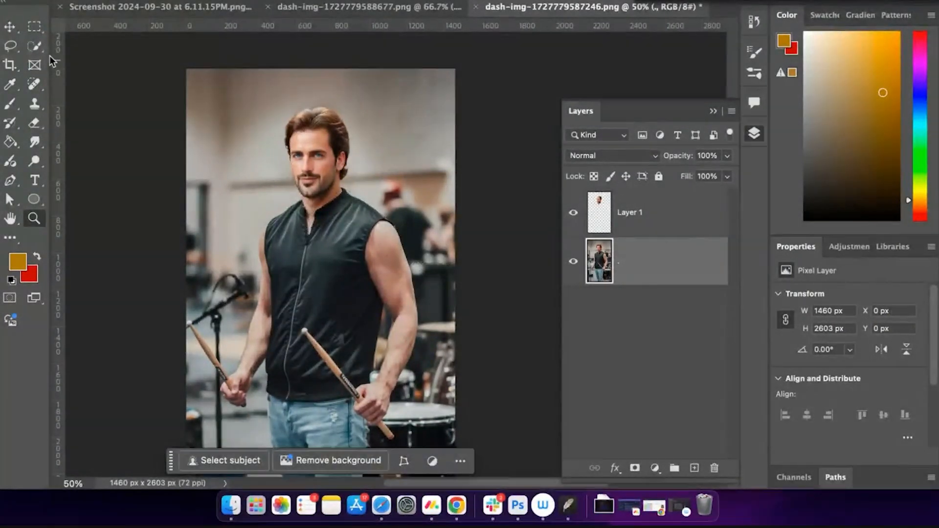
- Quick-select the wall background to the right of the man and add two new layers above the photo
mouse_move(397, 93)
mouse_down()
mouse_move(420, 130)
mouse_move(455, 156)
mouse_up()
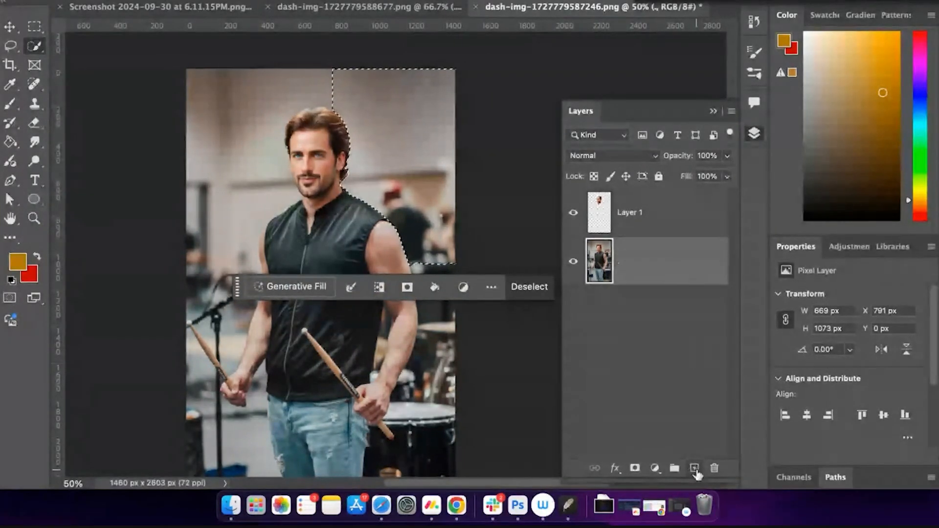
click(695, 468)
click(694, 468)
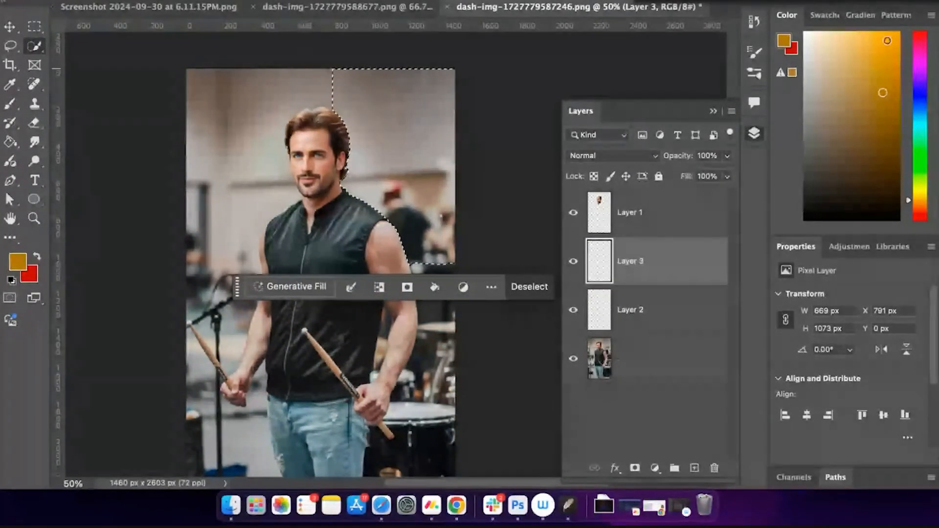
- Fill the selected wall area on the upper new layer with golden orange using the Paint Bucket
drag(882, 92, 888, 81)
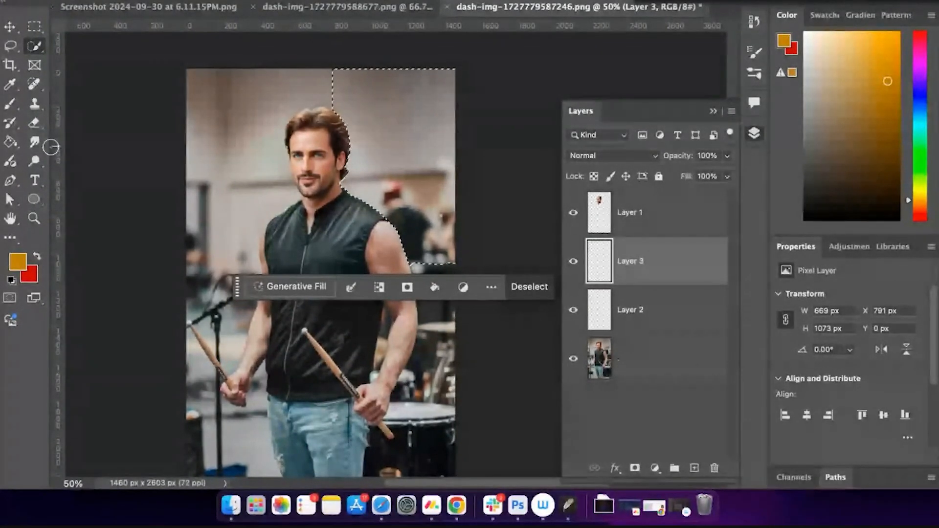
click(10, 142)
click(74, 153)
click(397, 93)
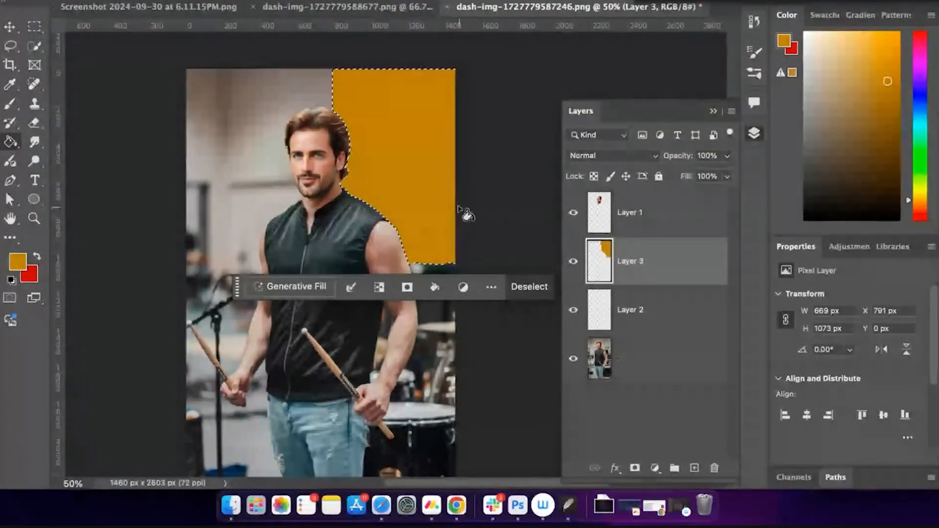
- Set the orange fill layer's blend mode to Multiply and its opacity to 75%
click(606, 159)
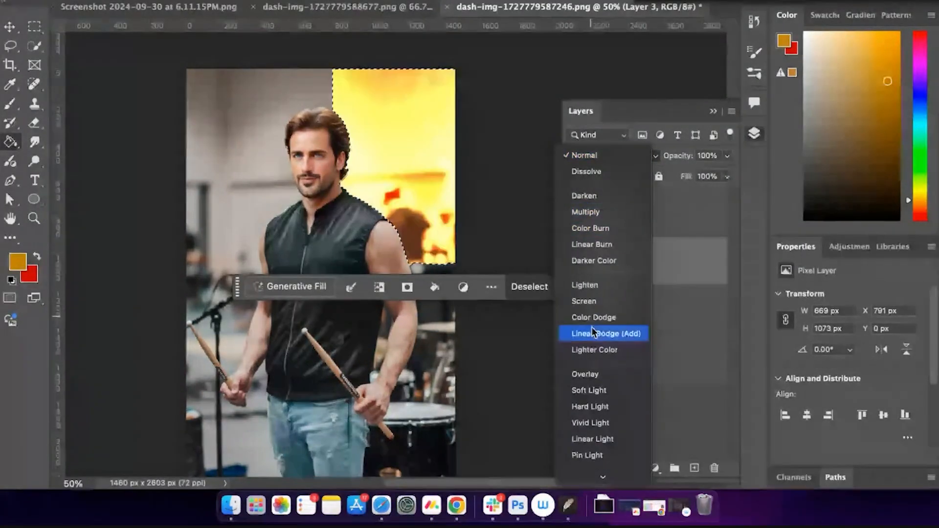
click(600, 213)
click(727, 156)
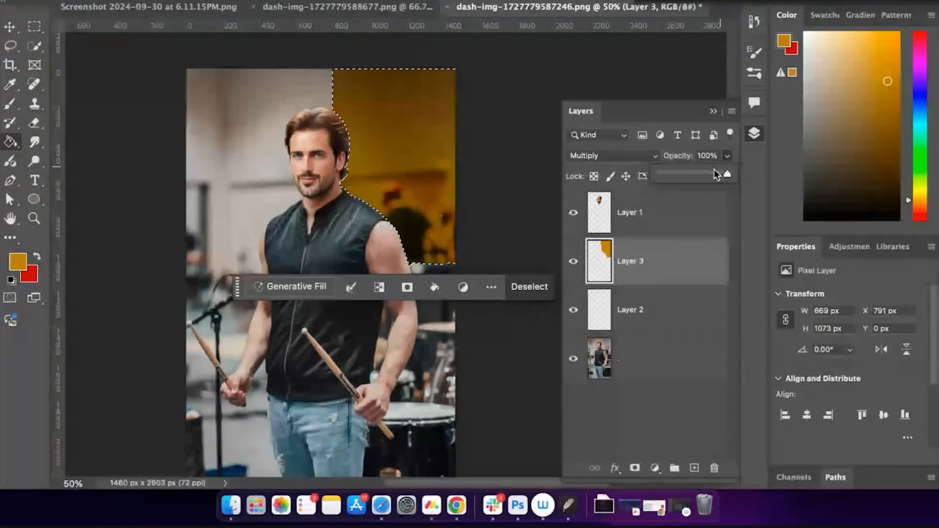
drag(731, 172, 713, 186)
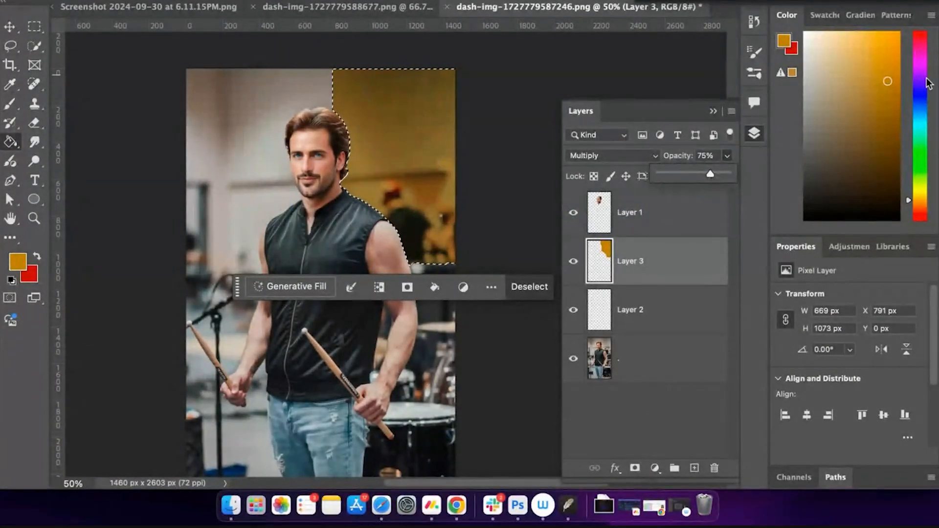
- Choose a bright red foreground color and refill the selected wall area with it
click(917, 32)
drag(811, 40, 905, 3)
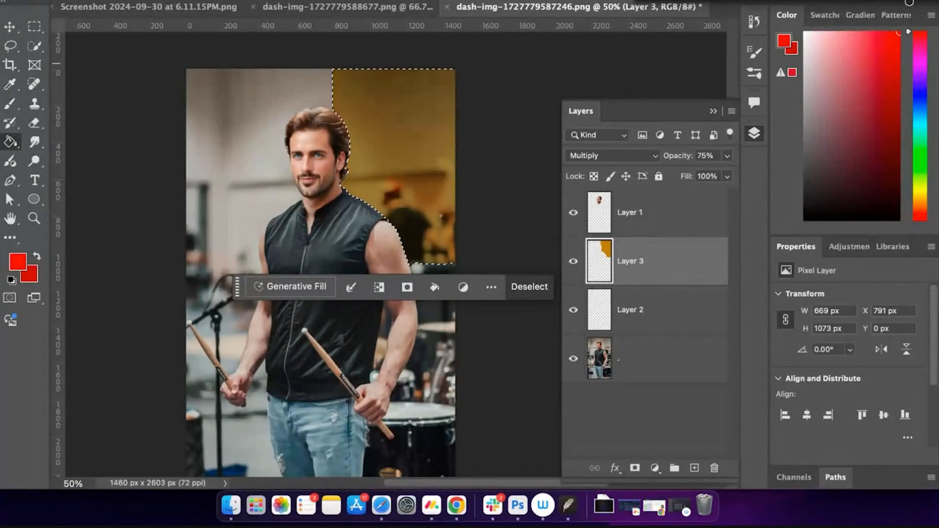
click(427, 143)
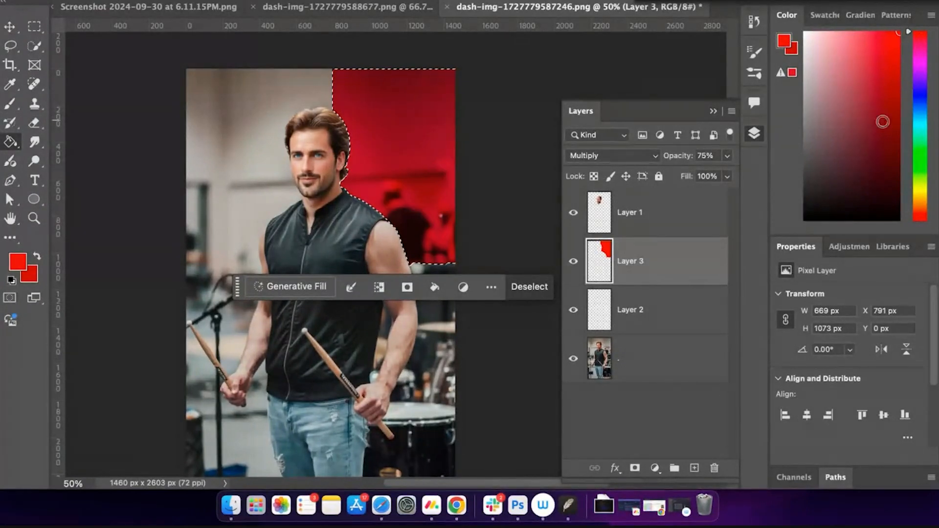
- Refill the selected wall area with bright blue, then clear the pixel selection and deselect the layer
click(921, 98)
click(406, 208)
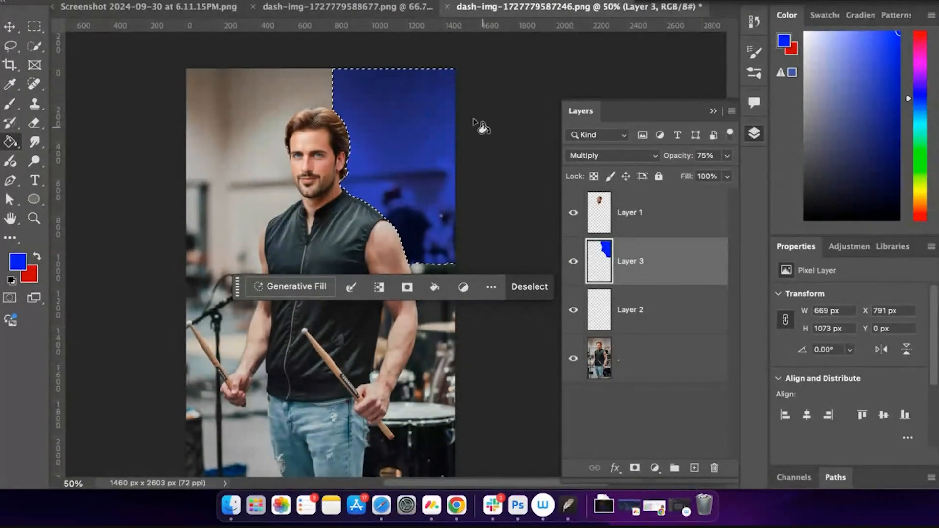
key(super+d)
key(v)
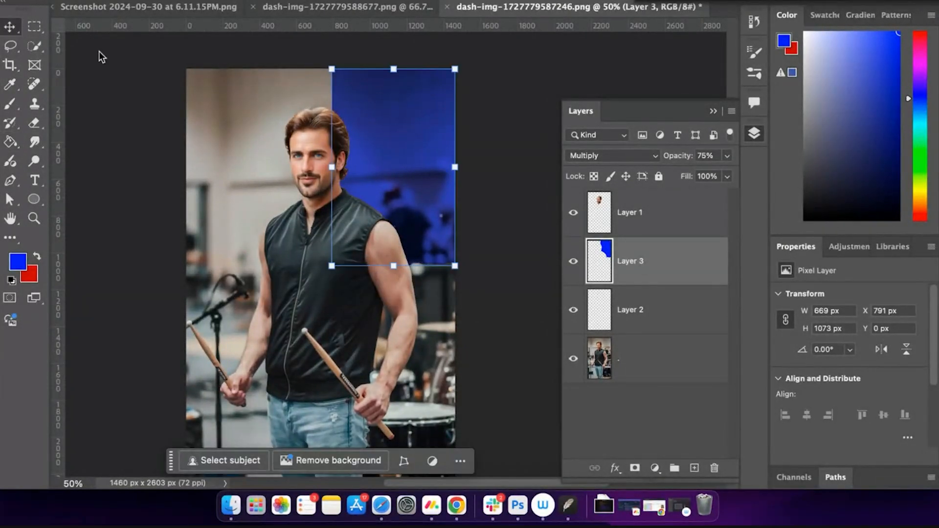
click(518, 245)
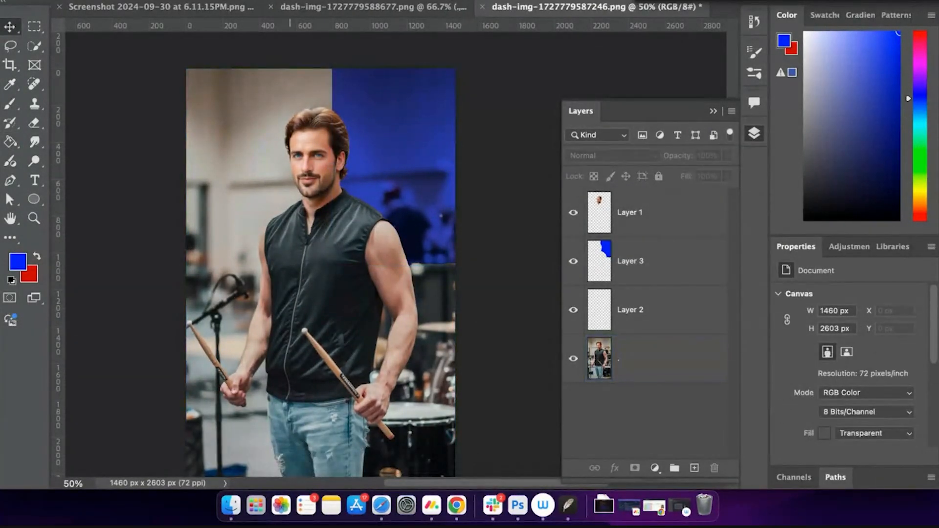
- Select the original photo layer and look through the image adjustment commands and the layer blend modes
click(202, 0)
click(446, 55)
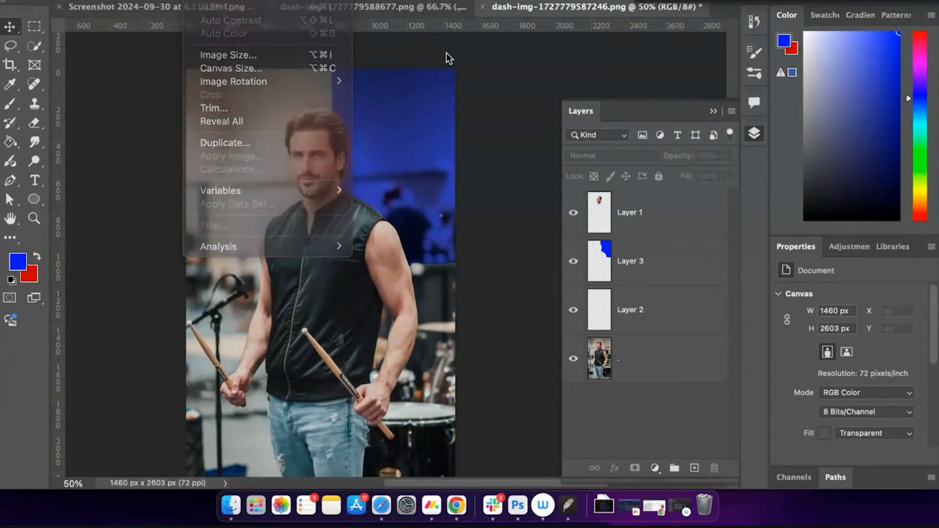
click(220, 0)
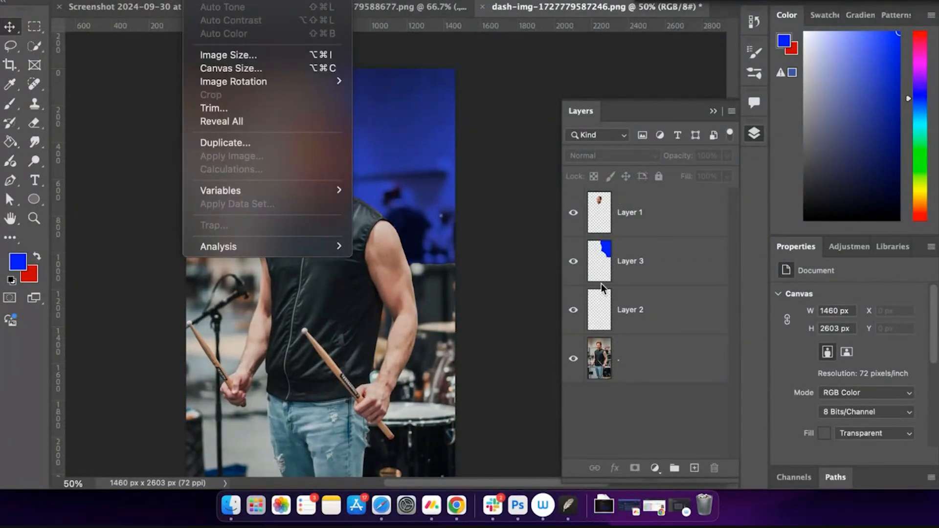
click(600, 336)
click(602, 360)
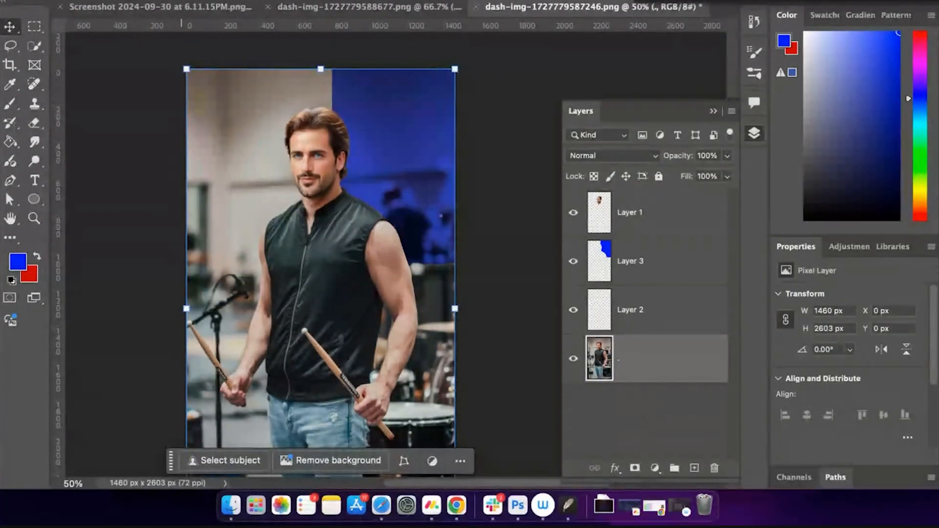
click(199, 0)
mouse_move(230, 0)
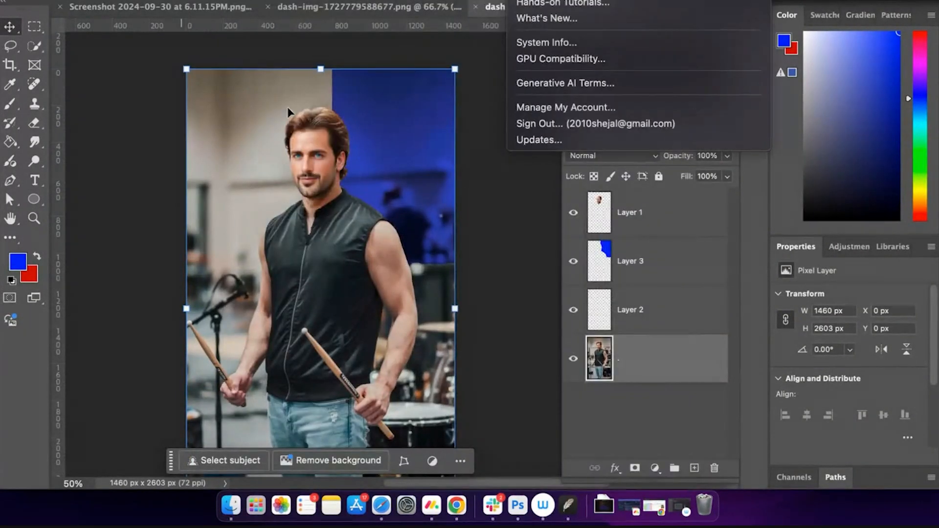
click(483, 295)
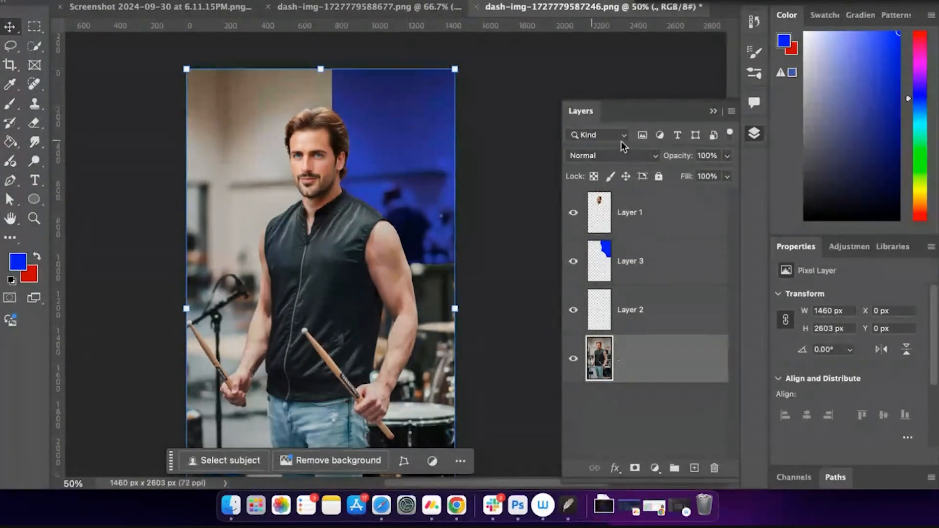
click(642, 157)
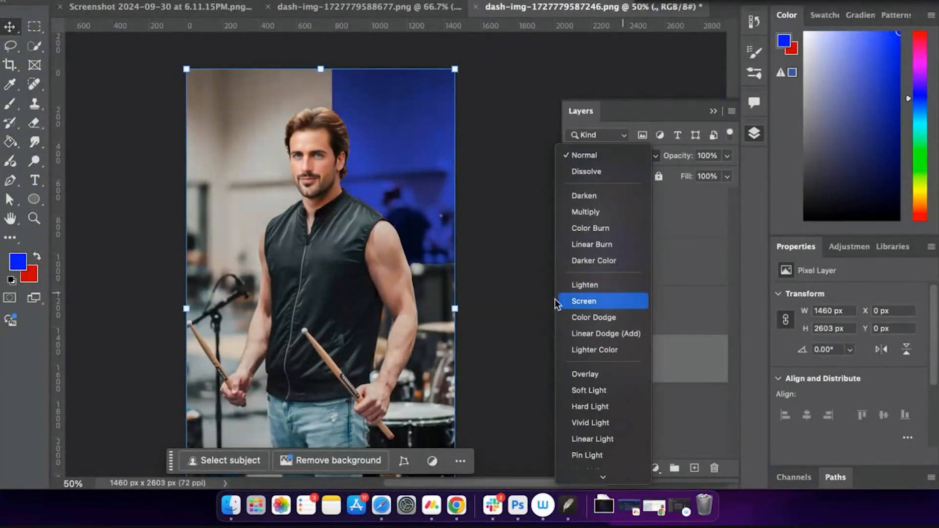
click(494, 232)
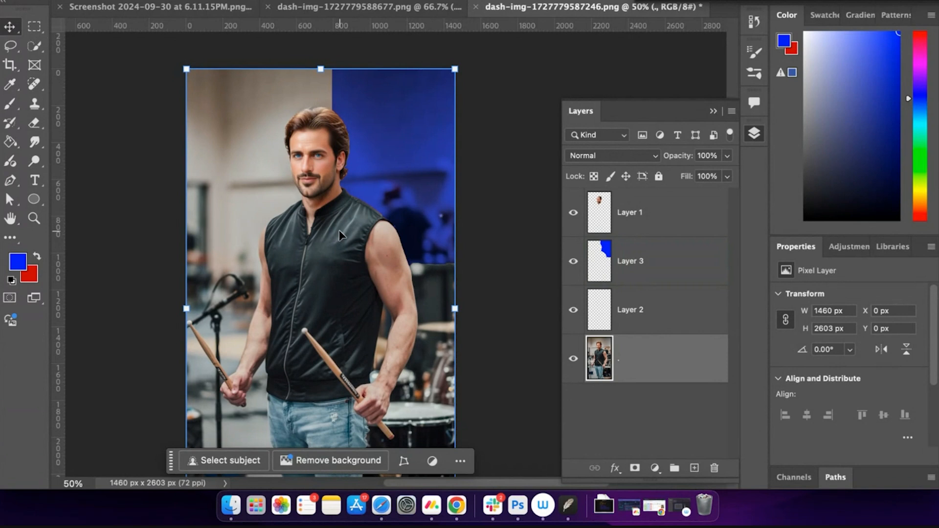
- Switch to Dashtoon and examine the office frames with white and red painted walls beside their Img2Img versions
key(ctrl+Right)
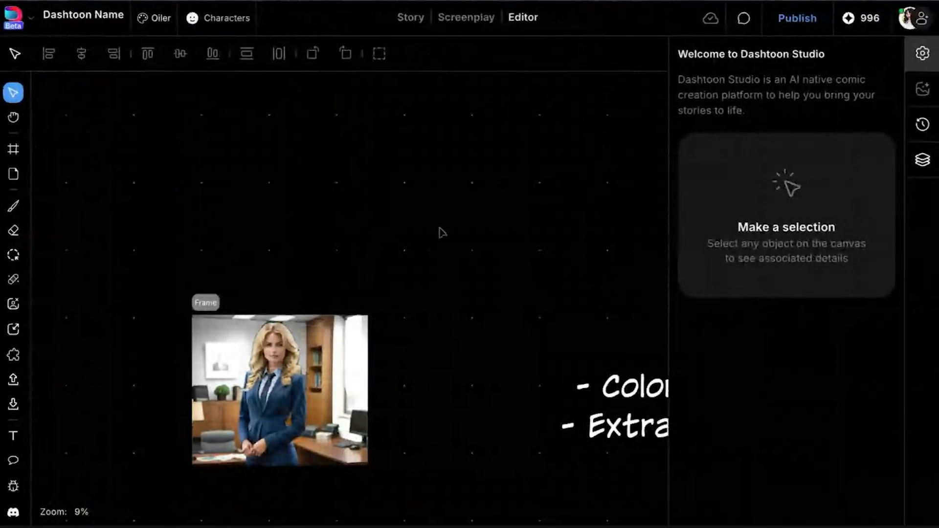
scroll(397, 301, up, 12)
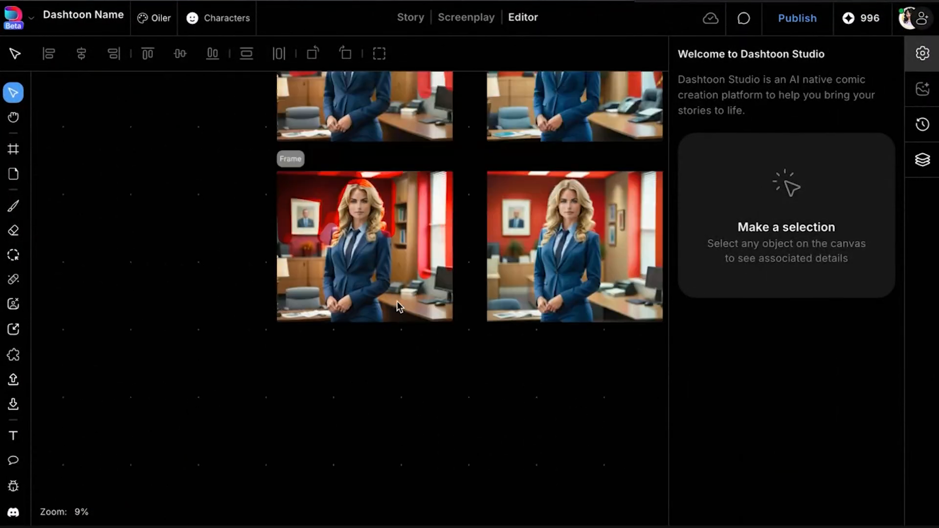
scroll(397, 302, up, 3)
scroll(397, 301, up, 3)
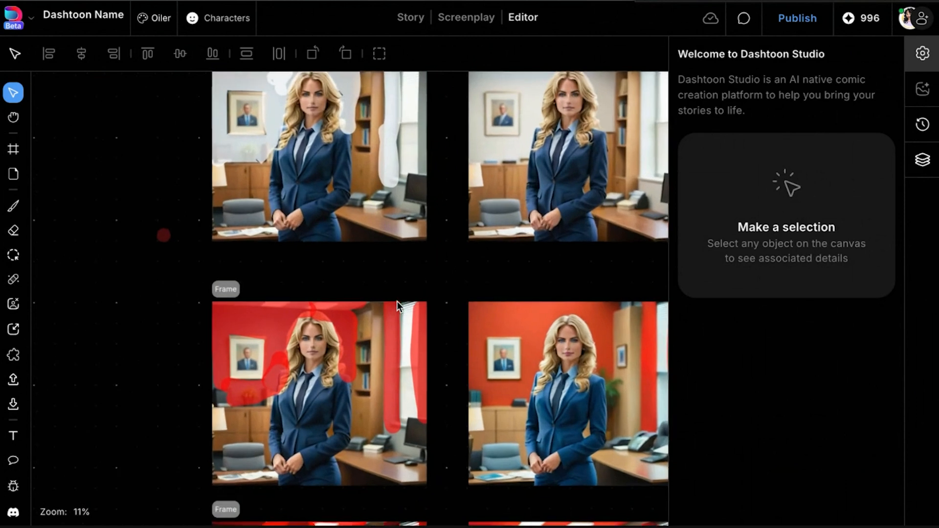
scroll(398, 301, up, 6)
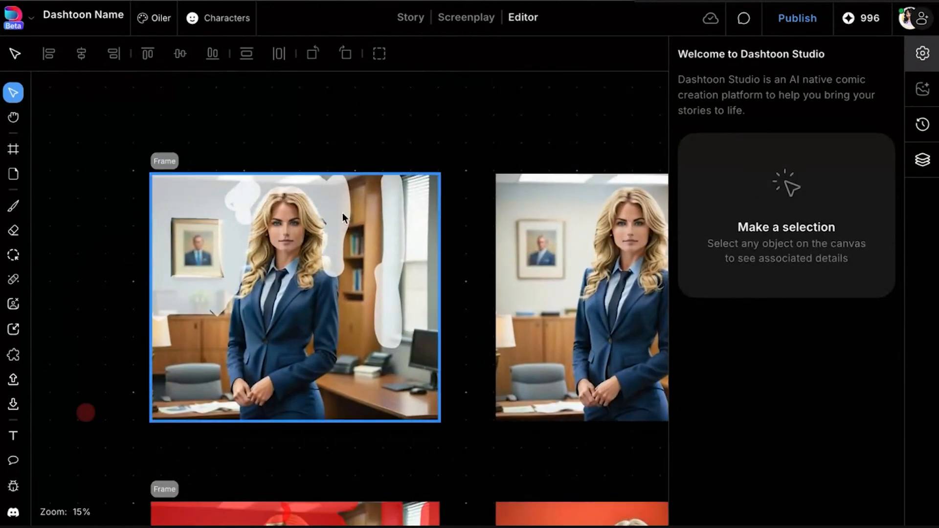
scroll(342, 213, down, 2)
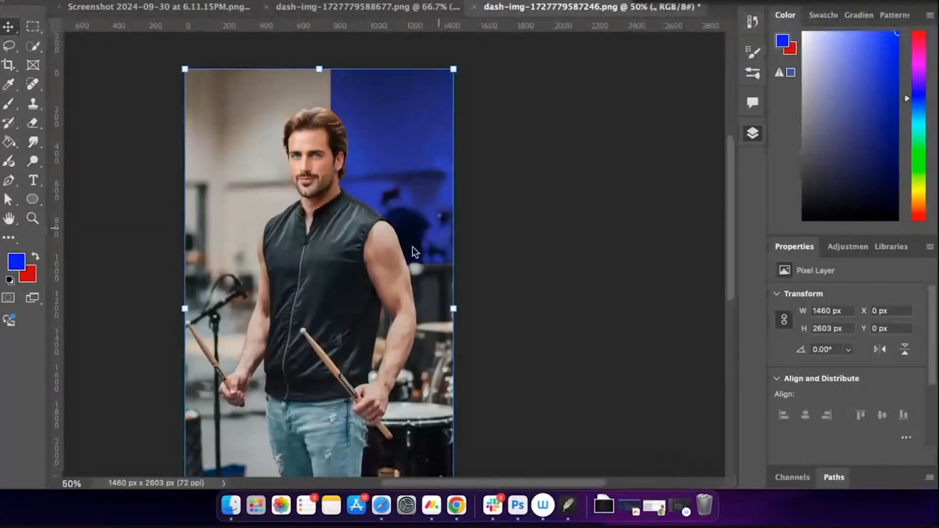
- Return to Photoshop and review the blue-filled wall in the drummer photo and the available image commands
key(F7)
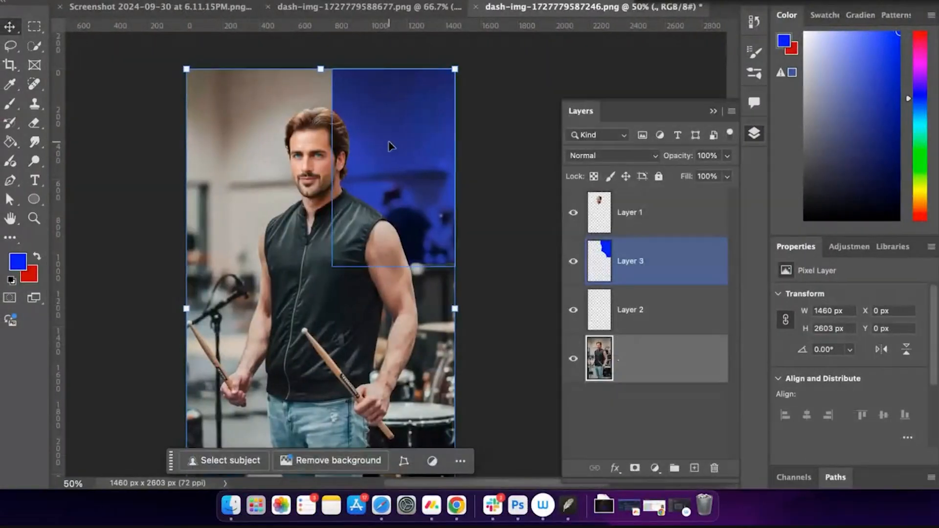
click(377, 257)
scroll(392, 209, down, 2)
scroll(392, 209, left, 2)
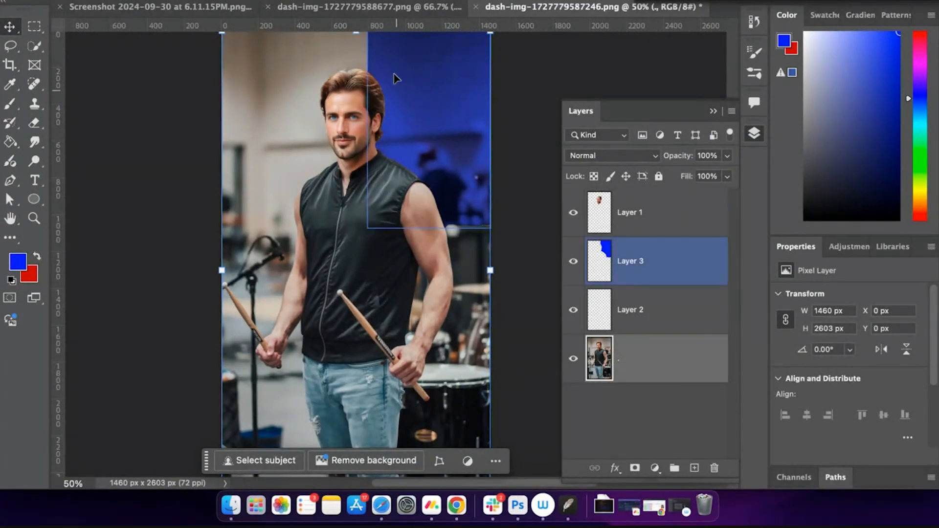
click(198, 0)
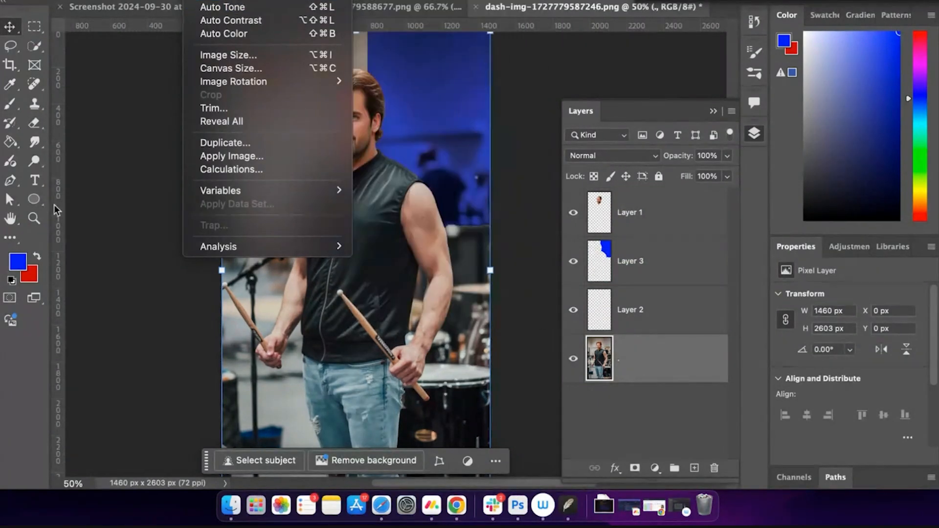
click(120, 187)
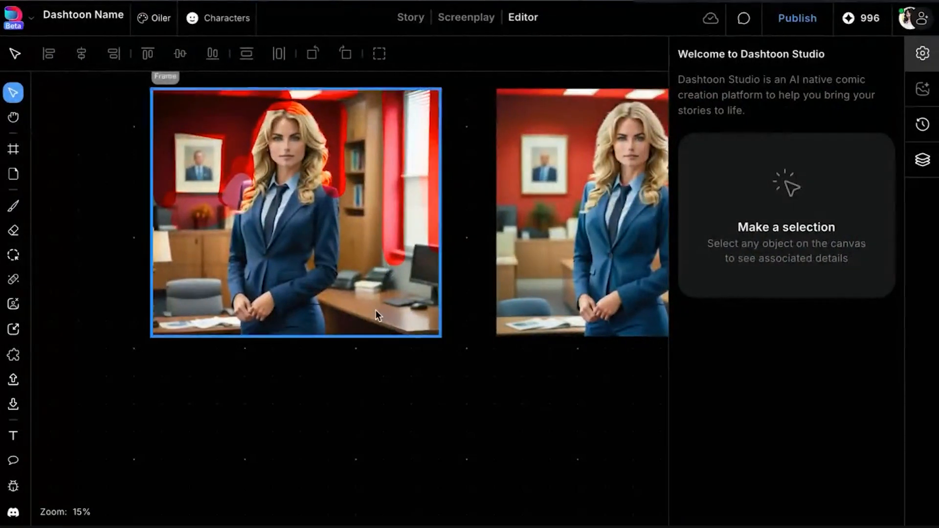
- Switch to Dashtoon and compare the segmented white-wall office frame with the Photoshop color fill result
scroll(375, 310, up, 3)
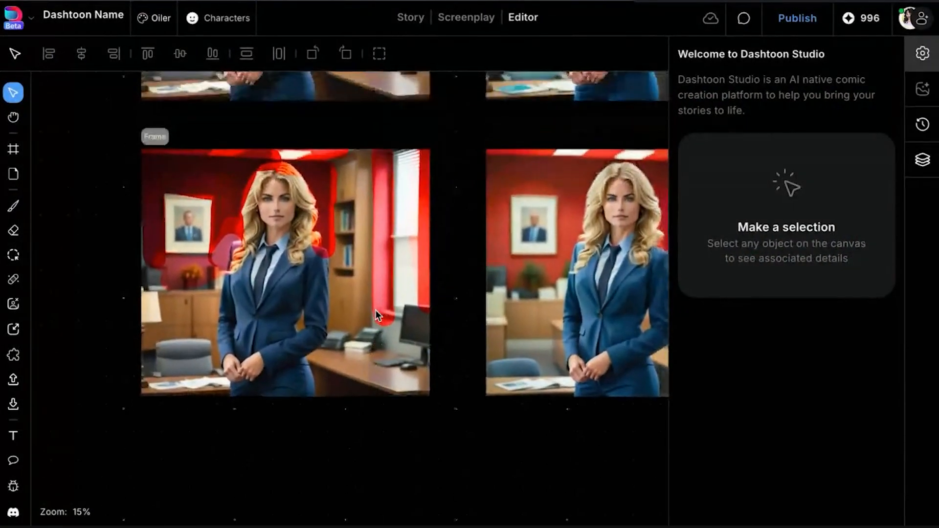
scroll(378, 316, left, 5)
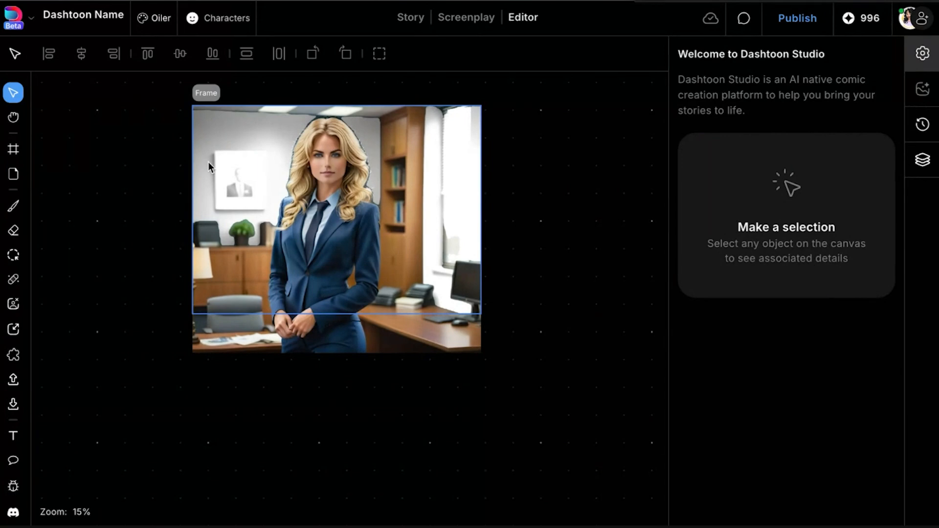
key(ctrl+Left)
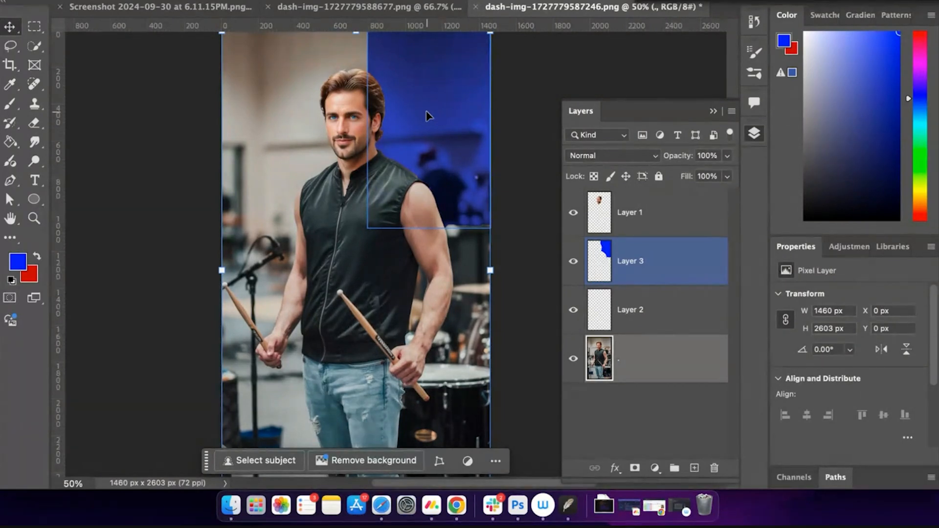
key(ctrl+Right)
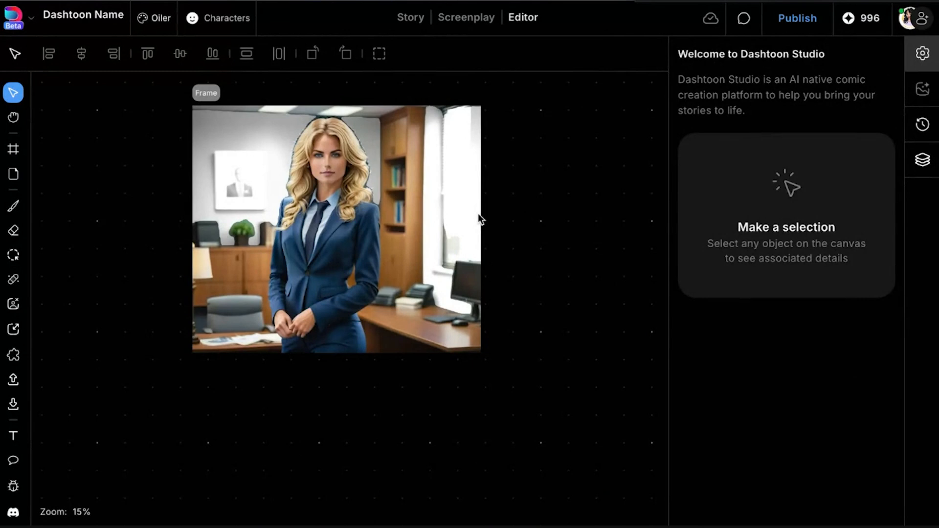
- Examine the whole board of background examples, from the Segment and PS notes to the Color in Prompt samples
scroll(469, 430, down, 5)
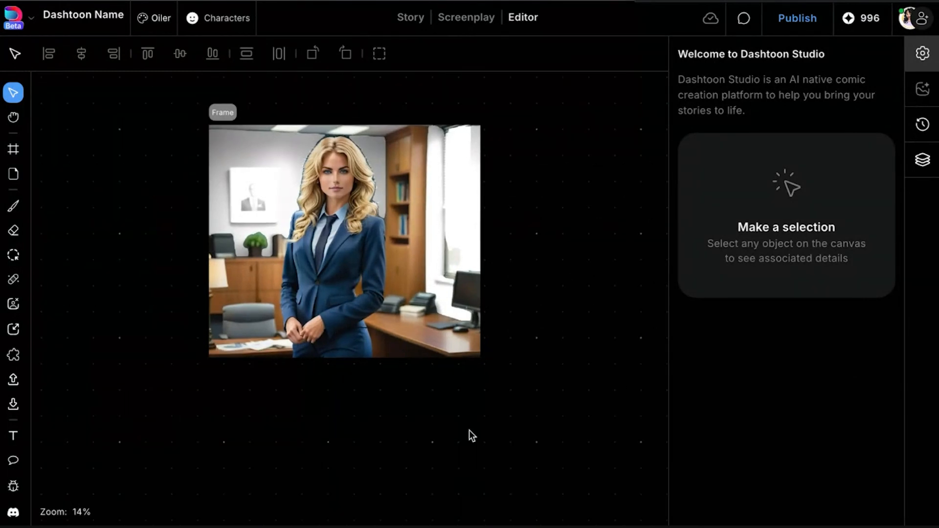
scroll(560, 383, right, 5)
scroll(560, 383, down, 6)
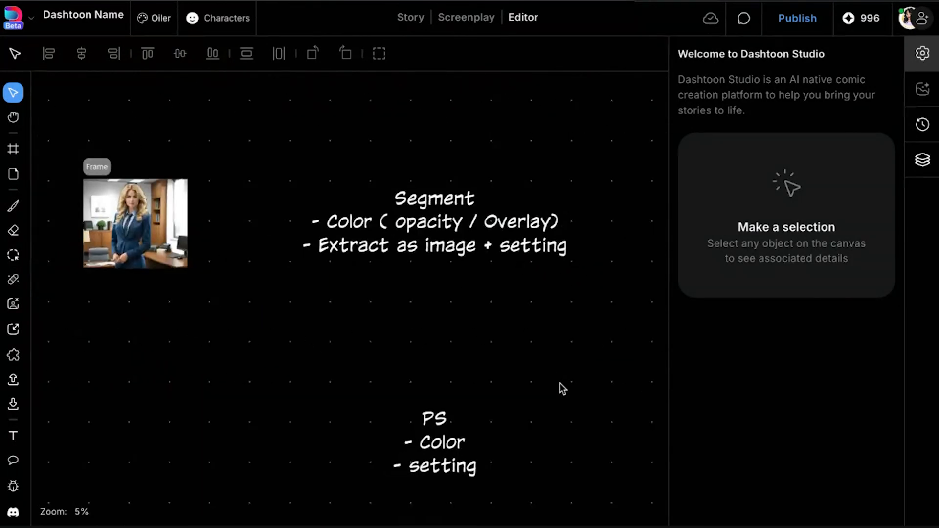
scroll(517, 380, up, 5)
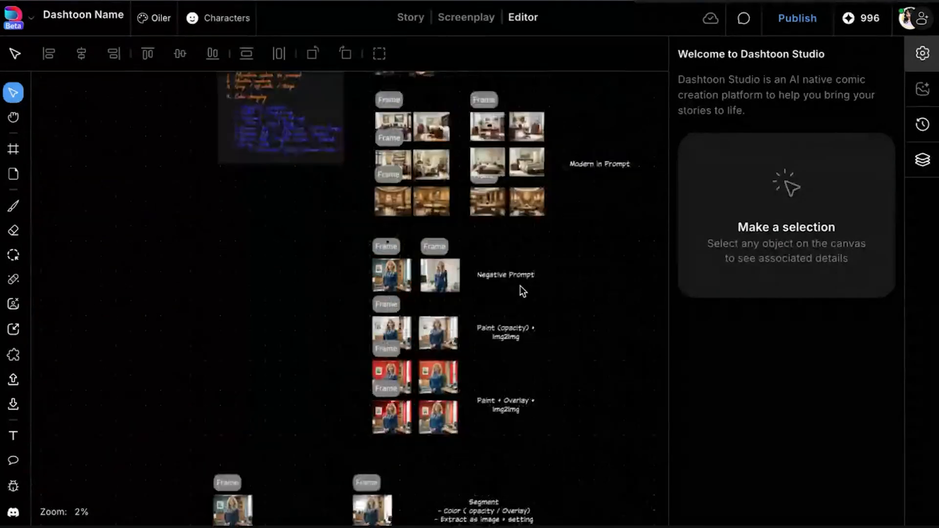
scroll(521, 285, down, 3)
scroll(527, 349, down, 2)
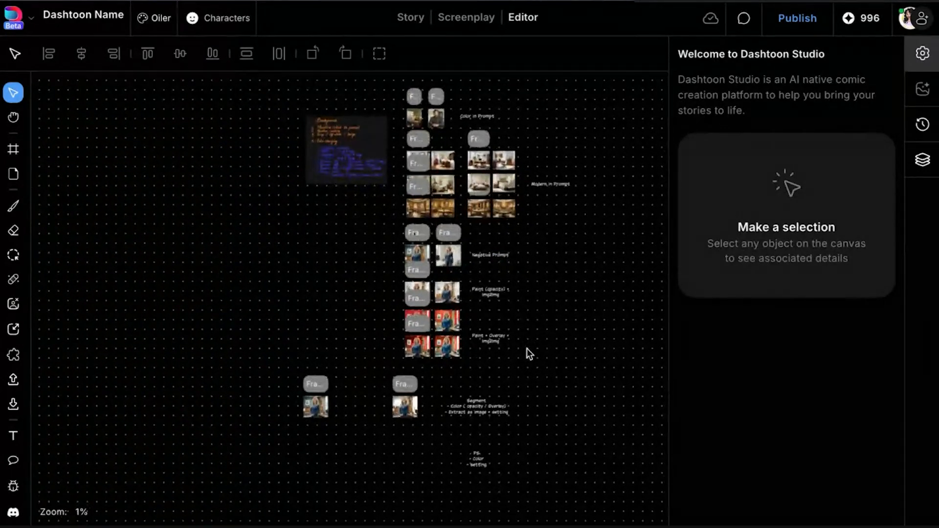
scroll(298, 148, up, 3)
scroll(298, 150, up, 5)
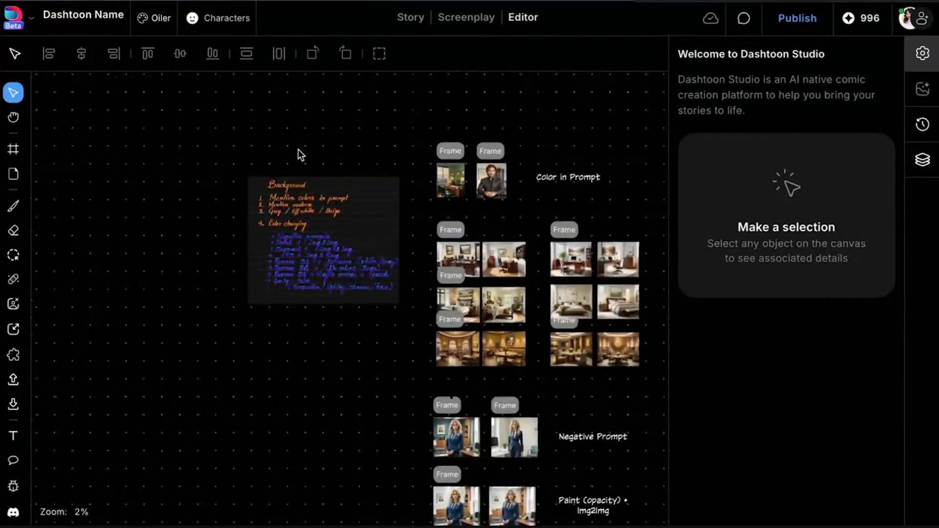
- Review the handwritten Background notes, covering colors in prompts and the list of color changing methods
scroll(304, 404, up, 4)
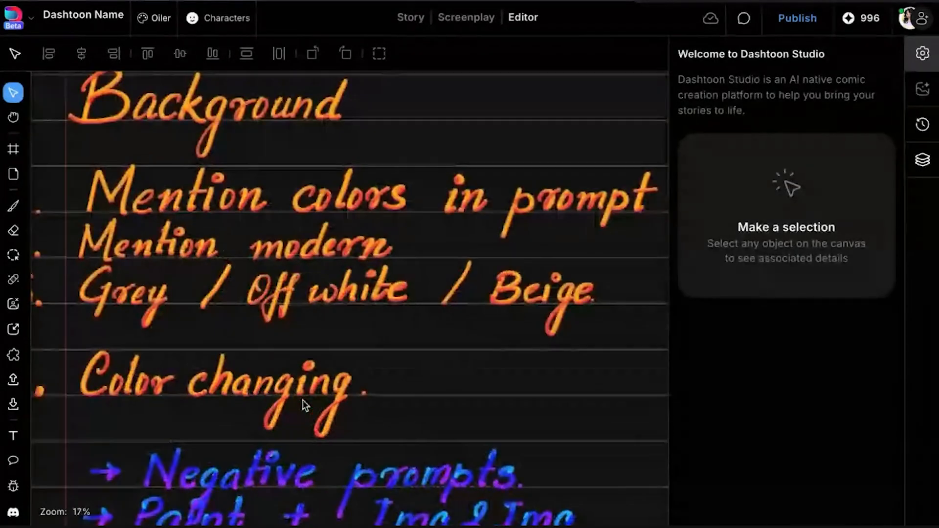
scroll(354, 420, down, 4)
scroll(353, 415, down, 3)
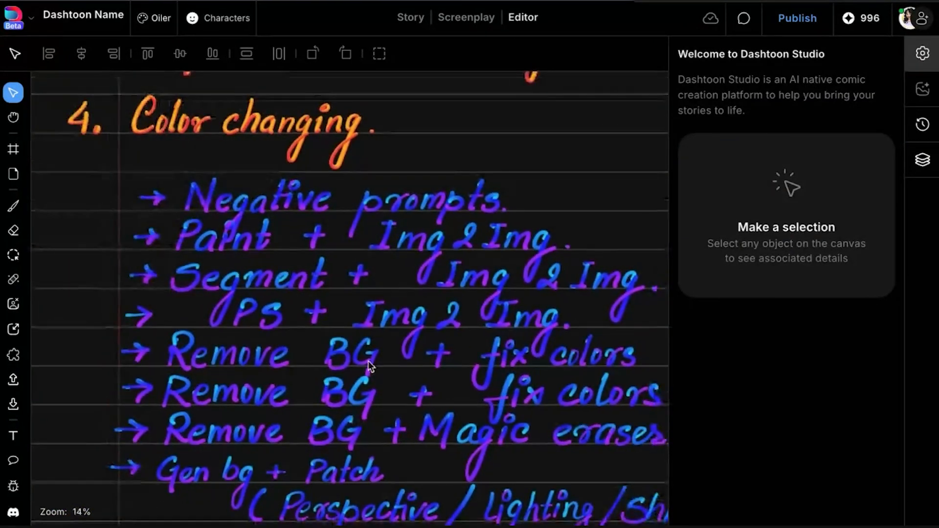
scroll(370, 366, down, 1)
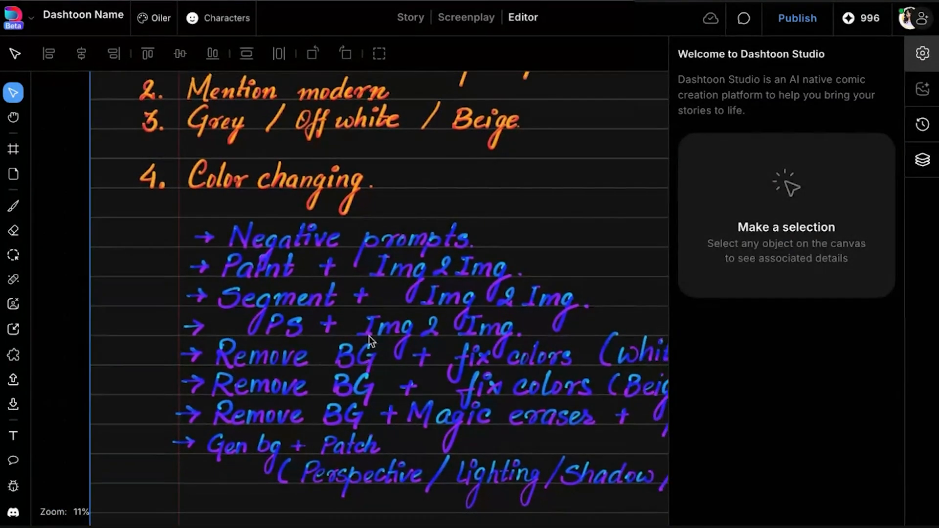
scroll(379, 290, up, 3)
scroll(378, 289, up, 3)
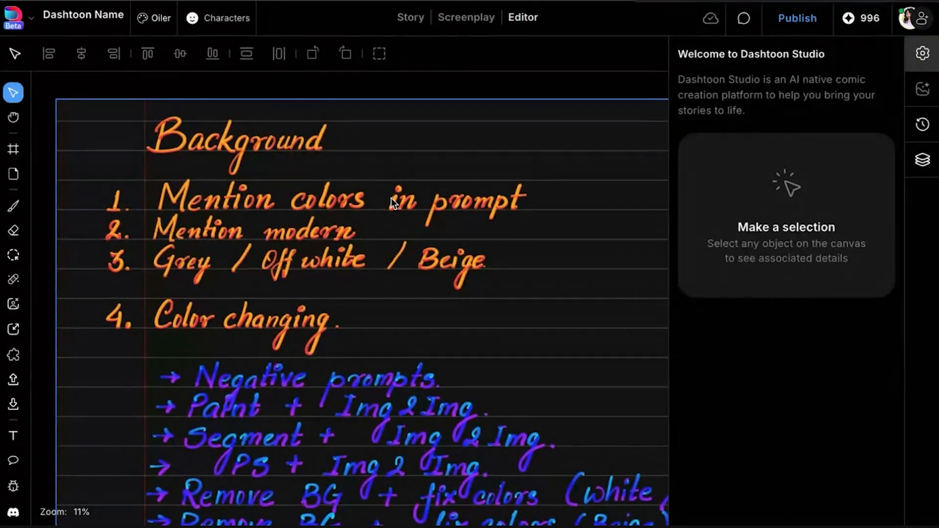
scroll(130, 216, down, 5)
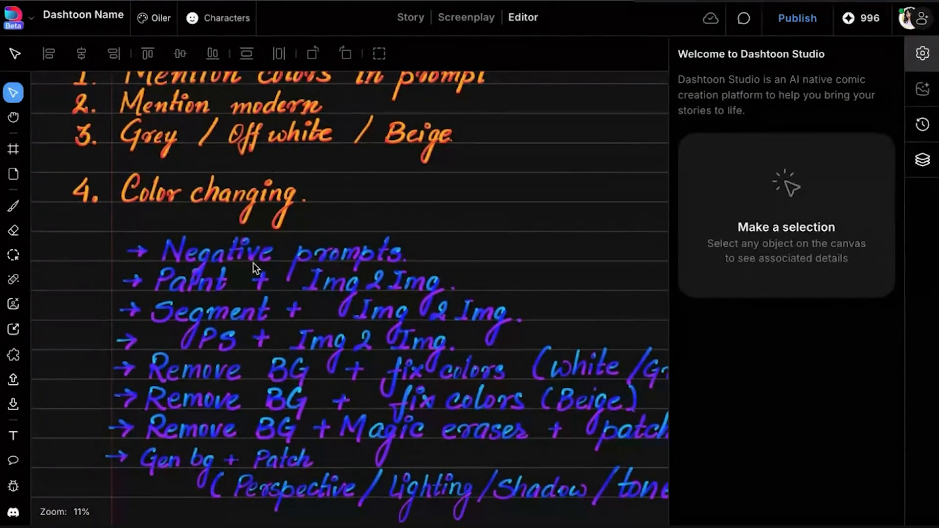
scroll(254, 269, down, 2)
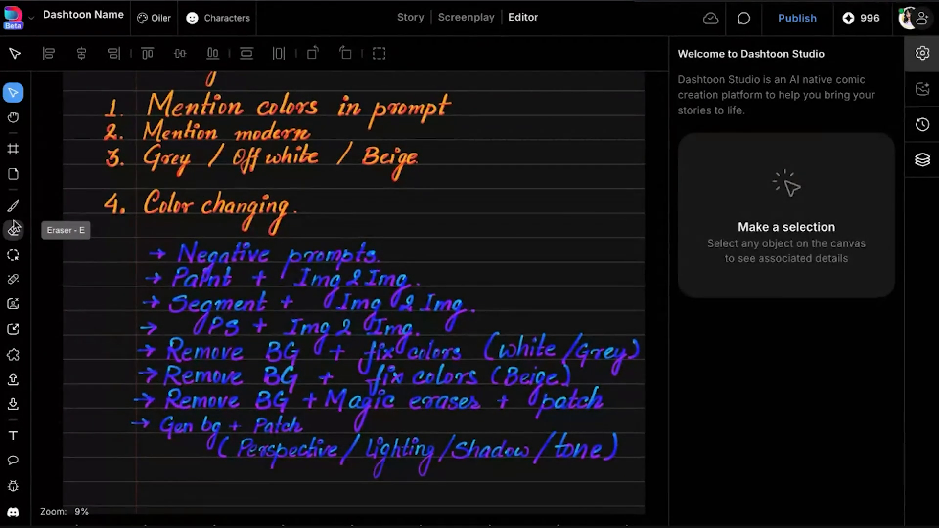
- Activate the Hard Brush and make its red color semi-transparent with the value #ff000099
click(13, 206)
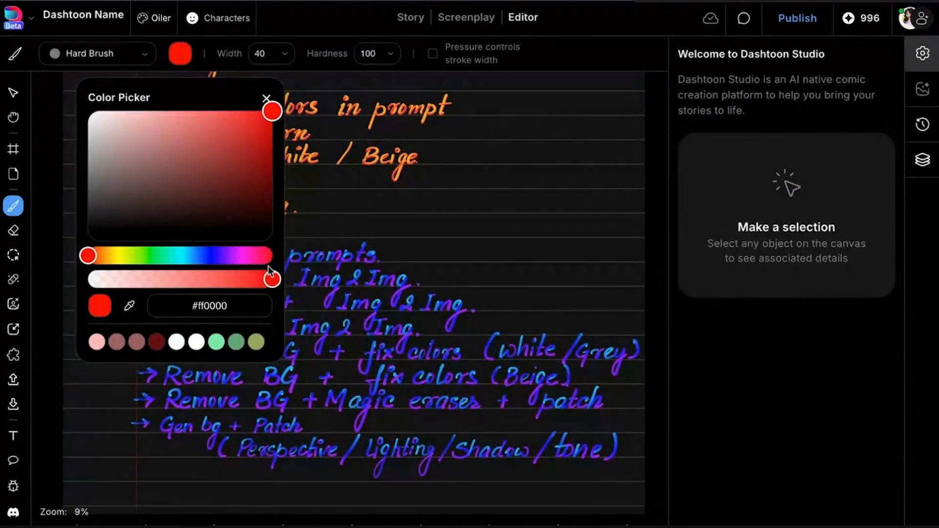
drag(271, 280, 201, 282)
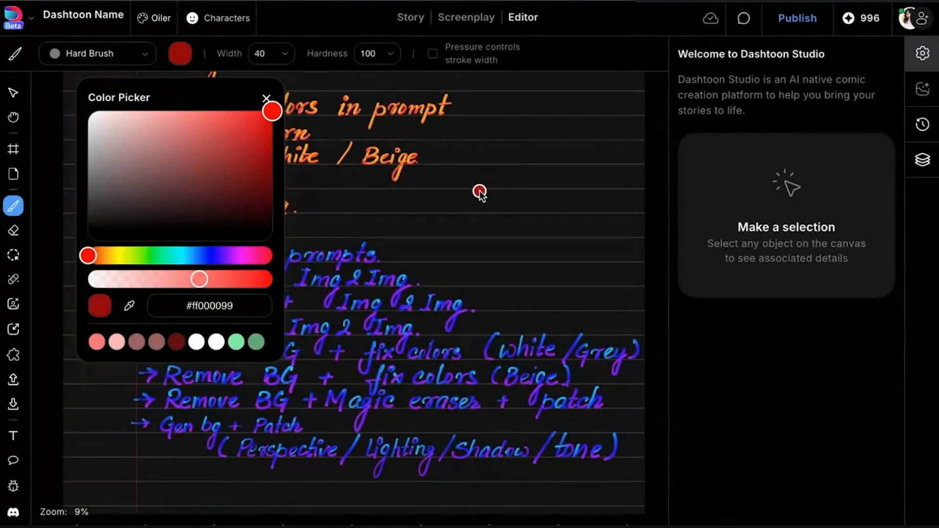
click(266, 98)
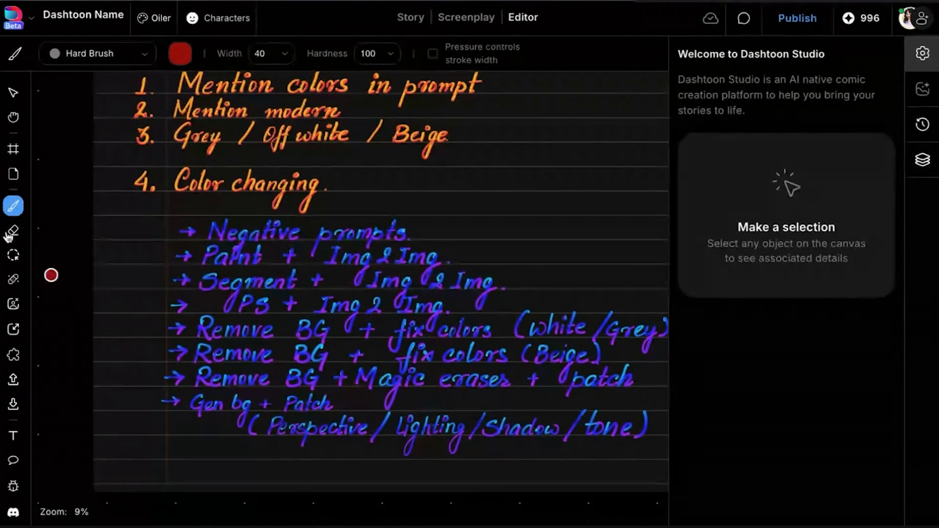
scroll(197, 266, left, 1)
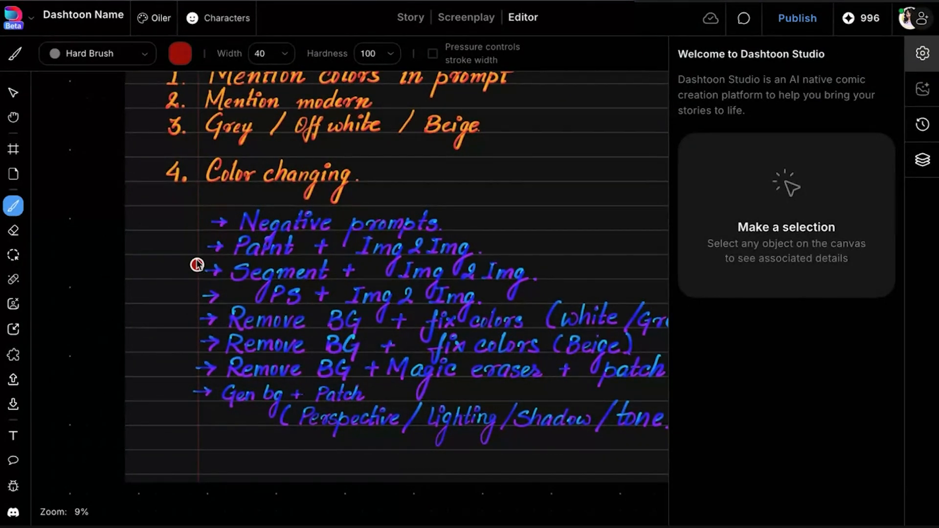
- Check the Hard Brush's red color setting and paint a single semi-transparent dot beside the Background notes
click(181, 54)
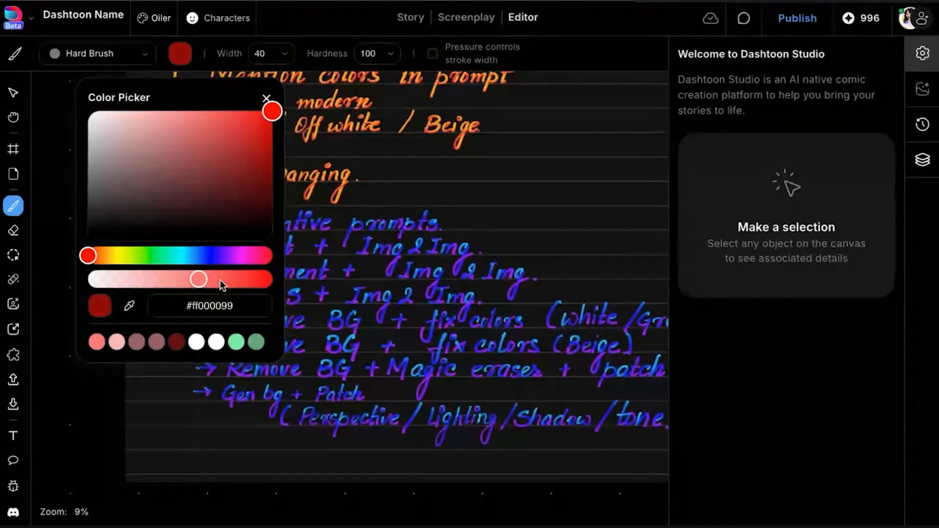
click(48, 431)
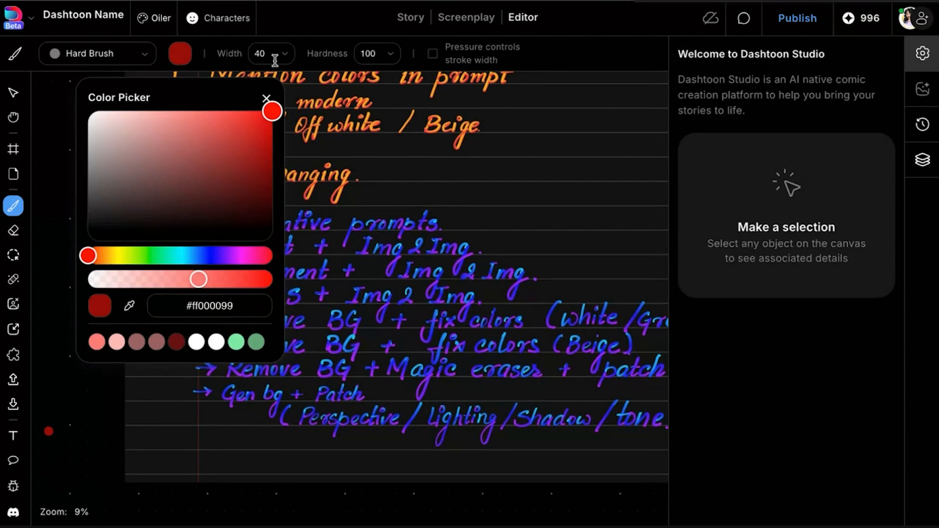
click(266, 98)
- Examine the Paint (opacity) + Img2Img examples, comparing the white and red painted office frames with their generated results
scroll(379, 218, down, 5)
scroll(510, 201, right, 5)
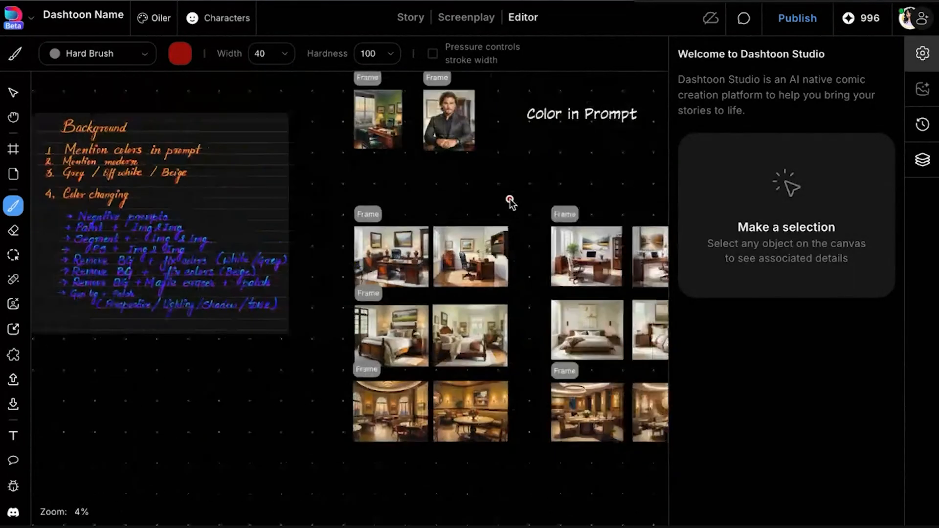
scroll(510, 201, down, 5)
scroll(510, 200, down, 3)
scroll(510, 201, left, 2)
scroll(509, 201, up, 5)
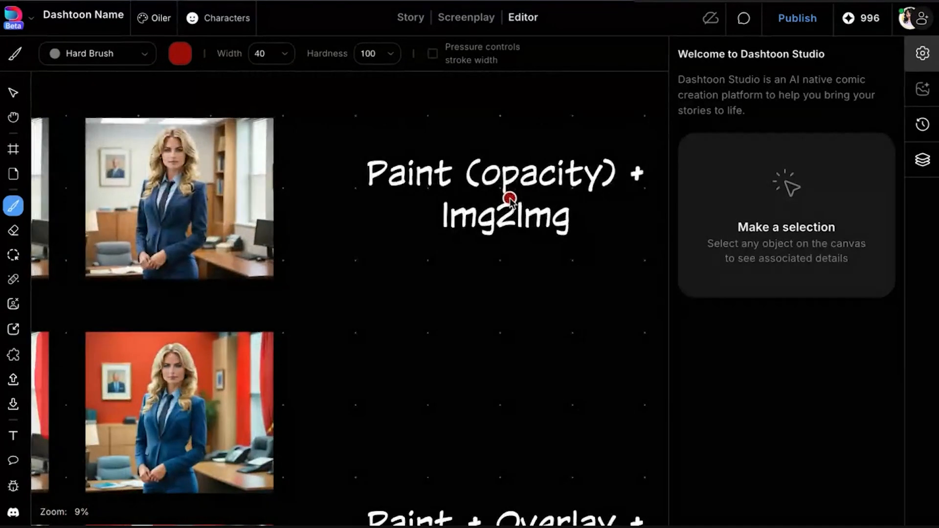
scroll(510, 199, up, 6)
scroll(510, 199, left, 4)
scroll(510, 201, left, 3)
scroll(510, 201, up, 2)
scroll(374, 297, down, 8)
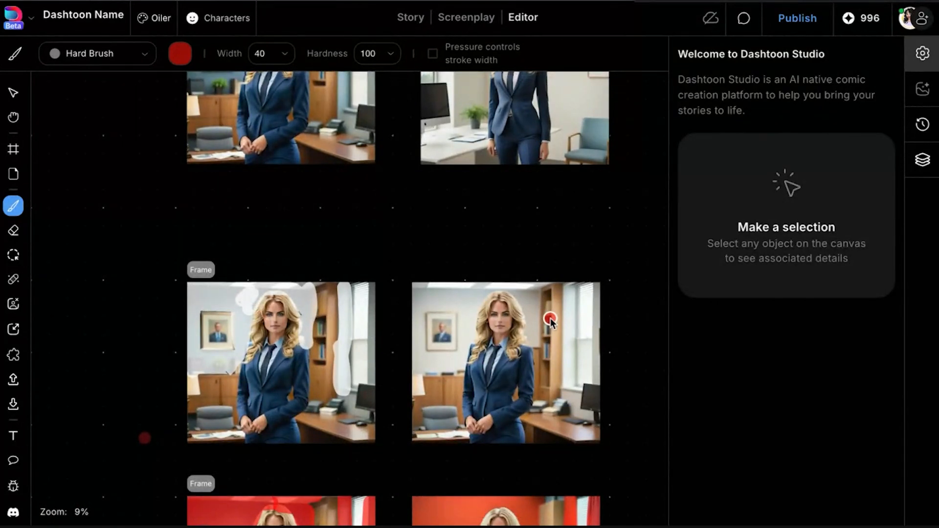
scroll(451, 342, down, 5)
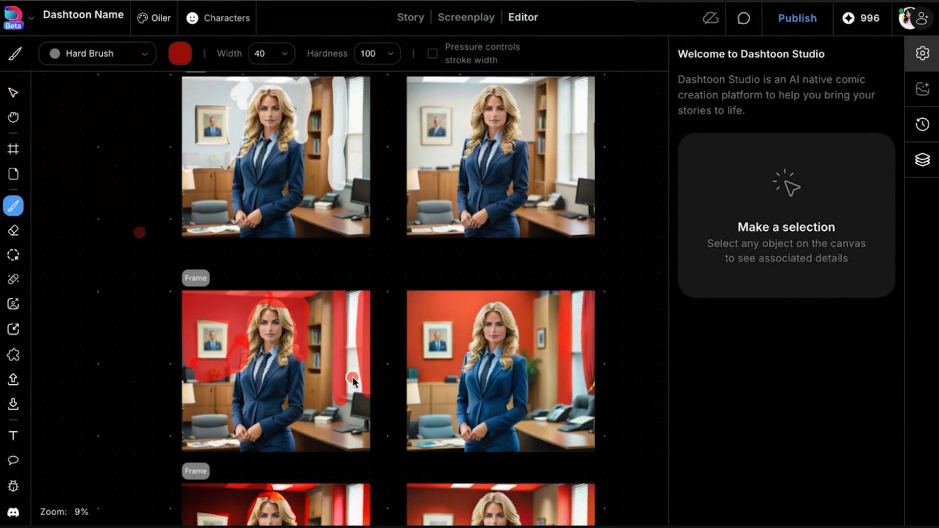
scroll(499, 323, down, 3)
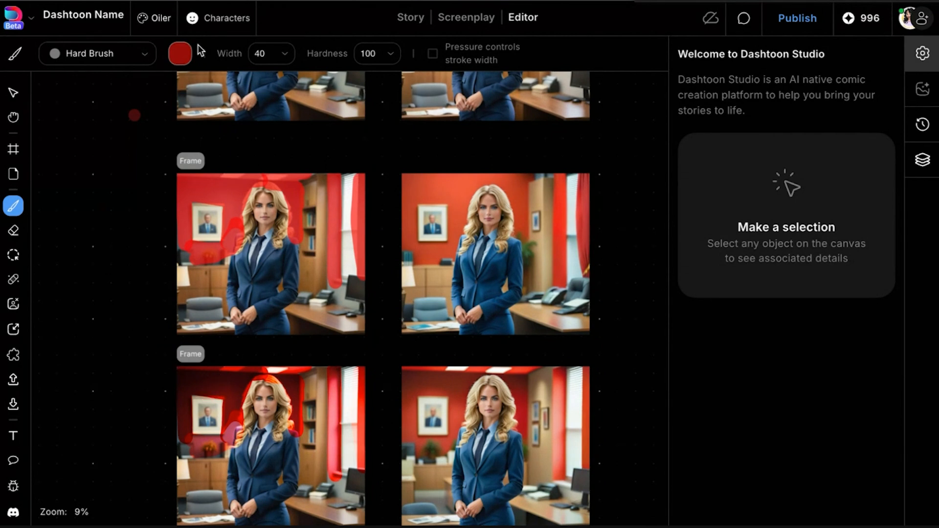
- Make the Hard Brush fully opaque red (#ff0000) and paint a zigzag scribble beside the lower office frame
click(179, 53)
drag(201, 279, 325, 279)
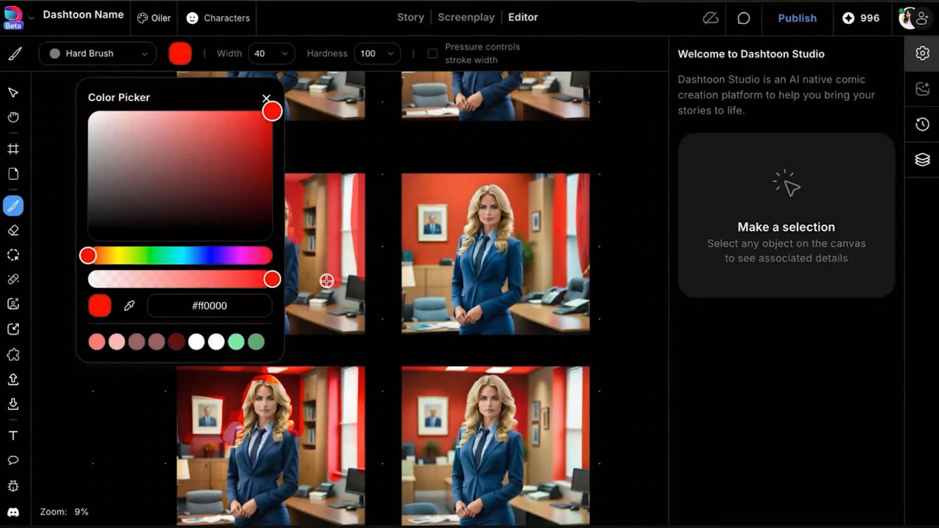
mouse_move(71, 346)
mouse_down()
mouse_move(65, 467)
mouse_move(43, 384)
mouse_move(102, 473)
mouse_up()
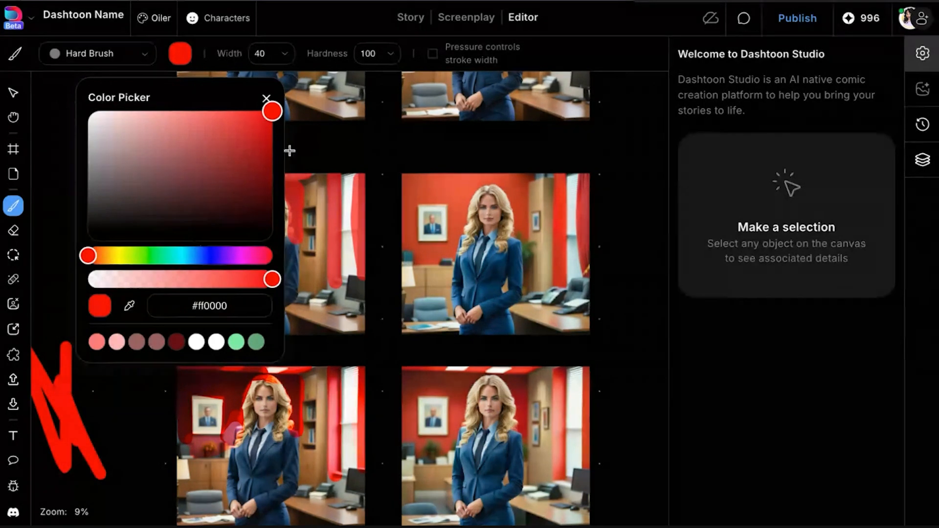
click(267, 98)
- Set the red scribble's blend mode to Overlay and move it slightly closer to the office frames
click(13, 92)
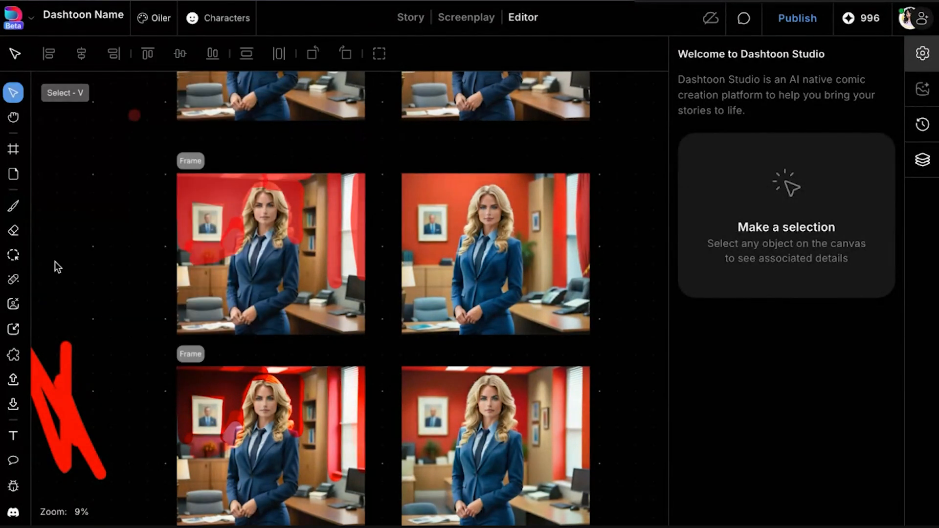
click(62, 406)
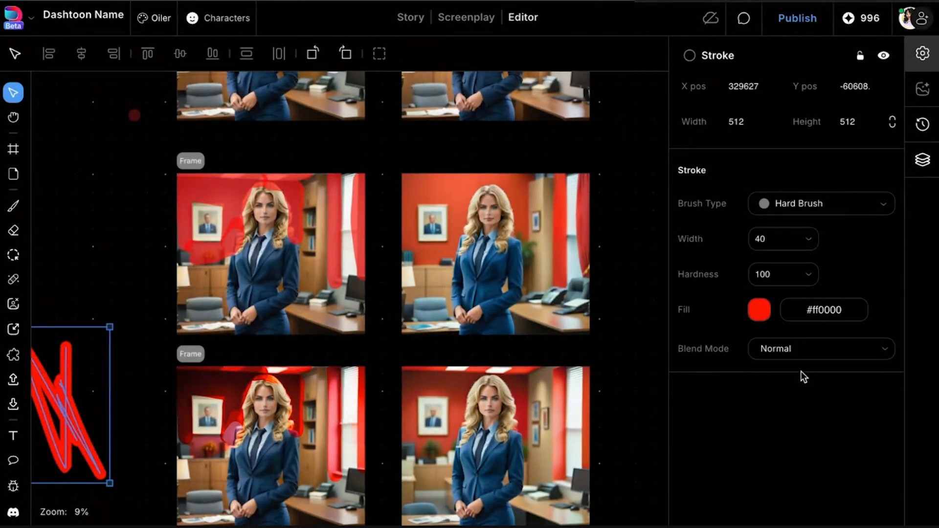
click(759, 310)
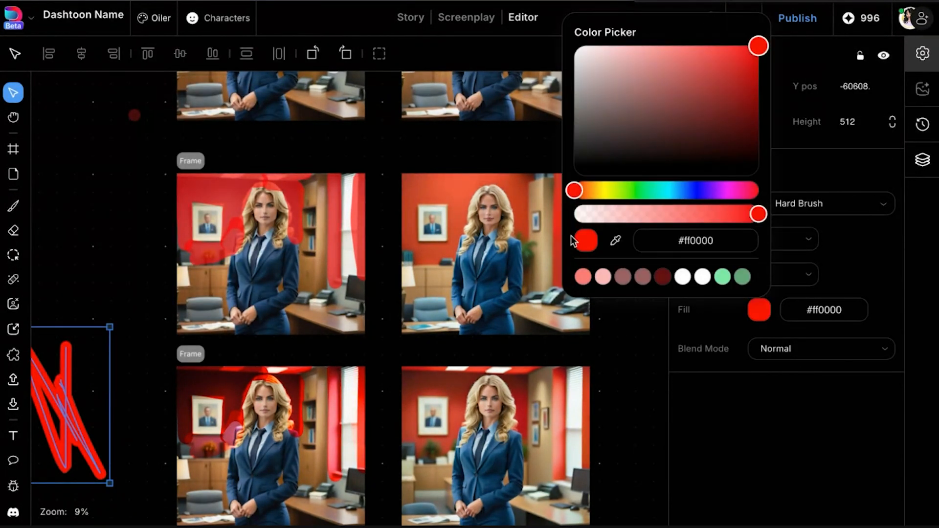
click(705, 445)
click(799, 351)
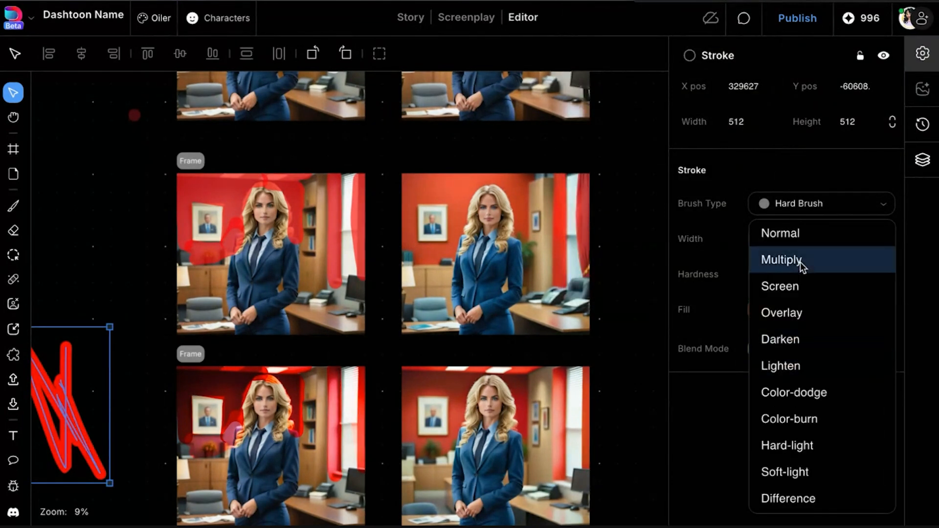
click(782, 313)
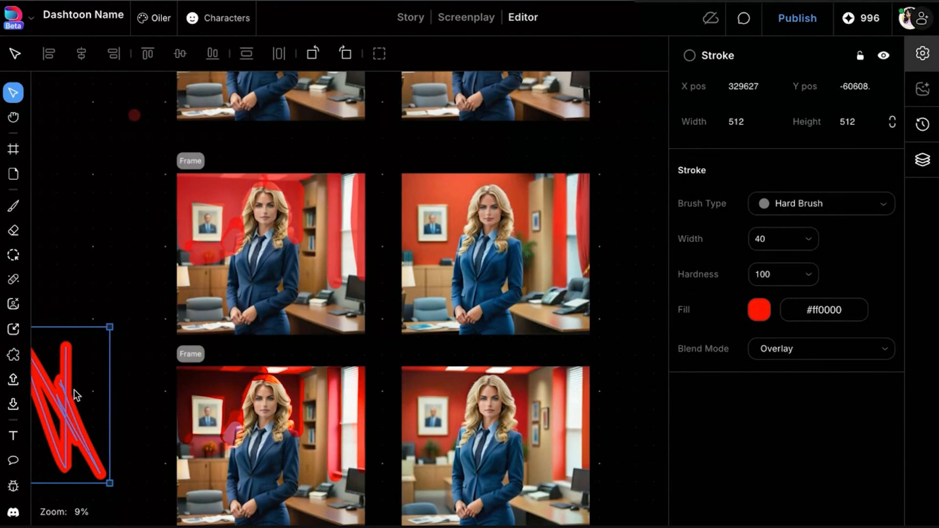
mouse_move(90, 455)
mouse_down()
mouse_move(304, 447)
mouse_move(310, 465)
mouse_move(328, 462)
mouse_move(316, 454)
mouse_move(326, 450)
mouse_move(307, 462)
mouse_move(317, 466)
mouse_move(145, 413)
mouse_move(120, 415)
mouse_up()
- Compare the Paint + Overlay frame and its Image2Image settings with the other red frames and the Segment example
click(316, 454)
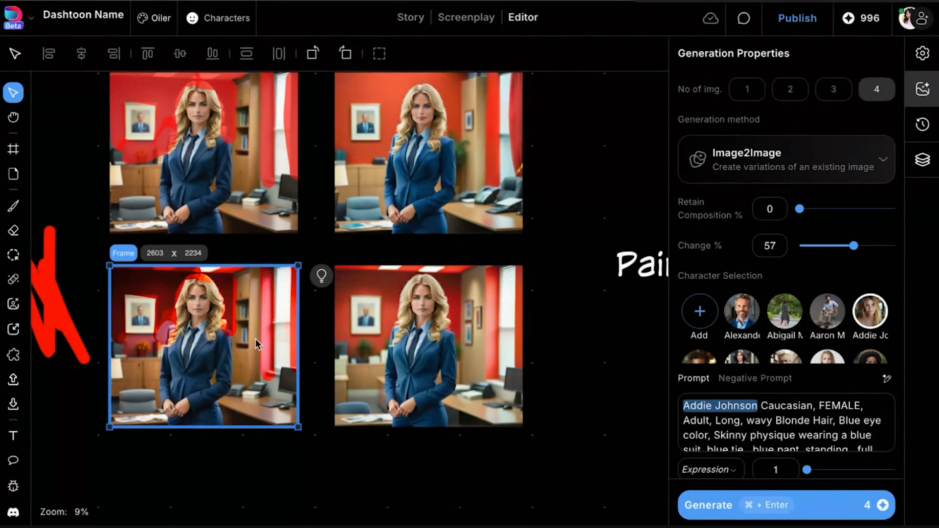
scroll(270, 357, down, 5)
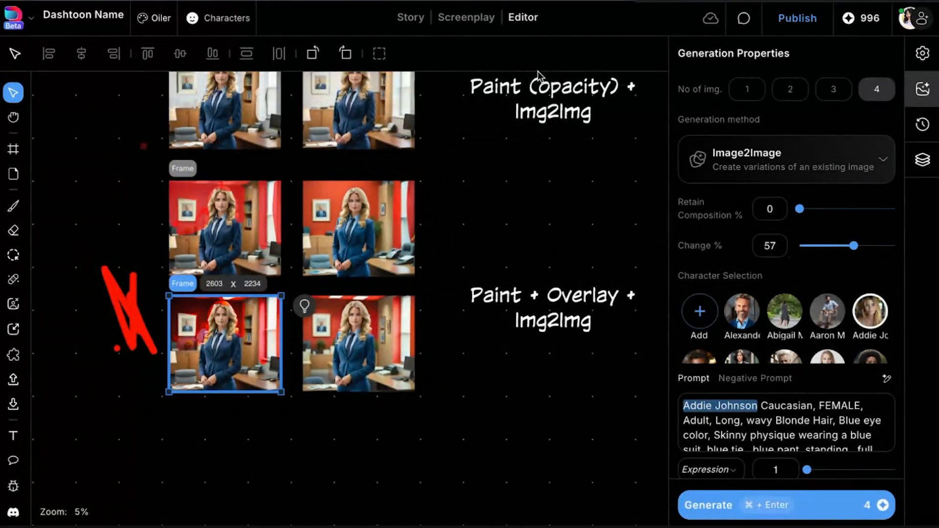
scroll(461, 445, down, 5)
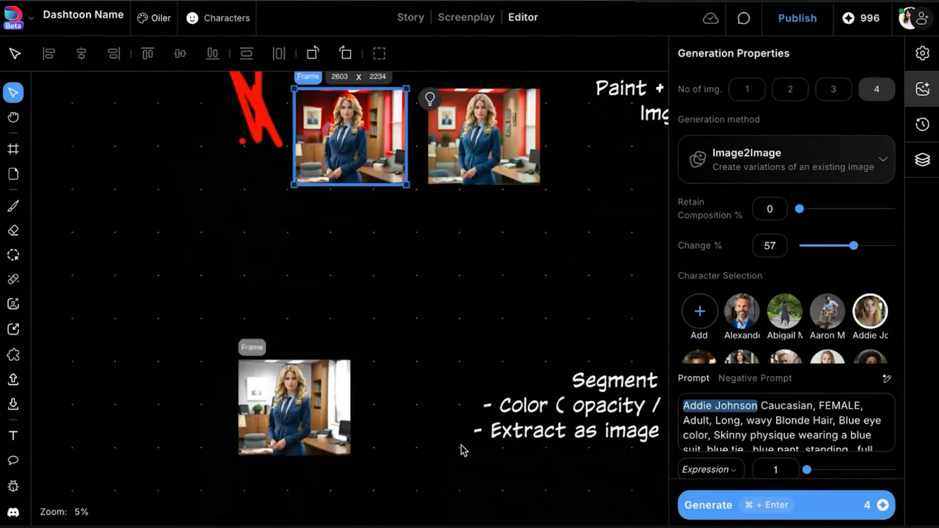
scroll(421, 327, up, 2)
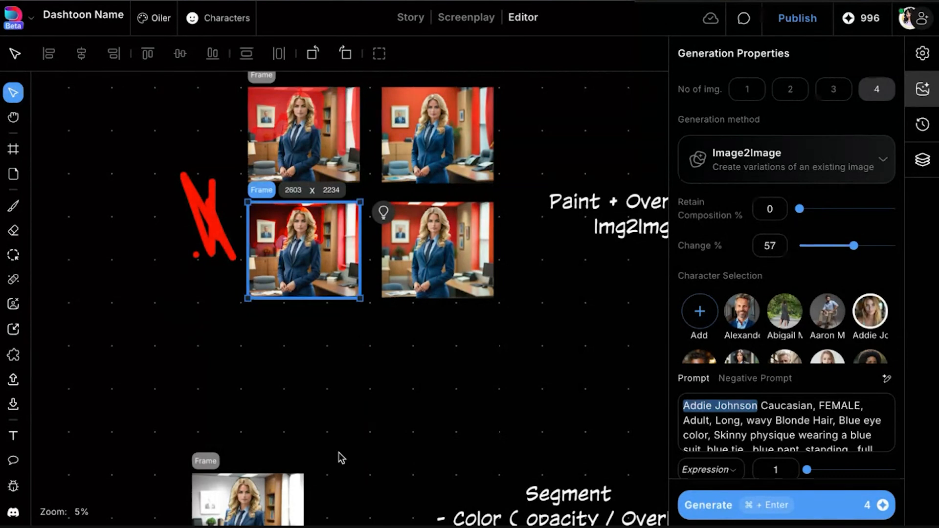
scroll(338, 455, down, 2)
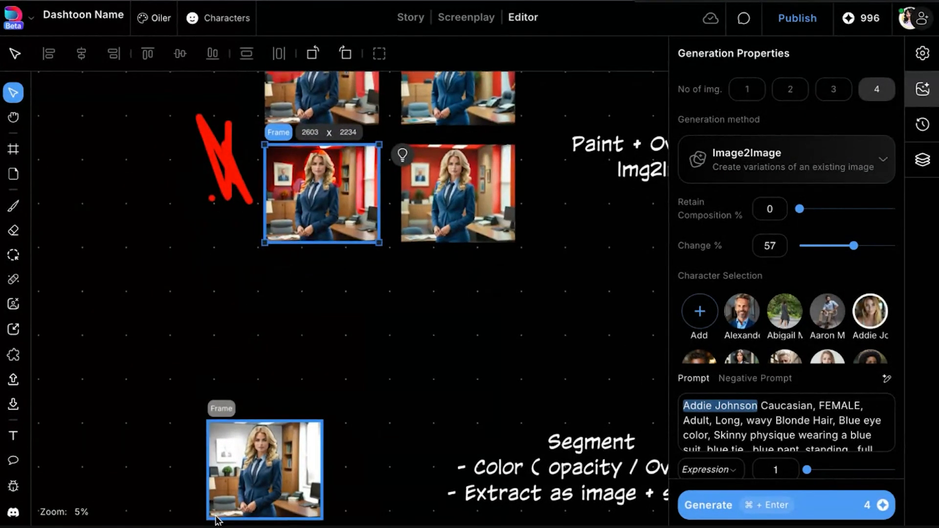
scroll(216, 518, up, 3)
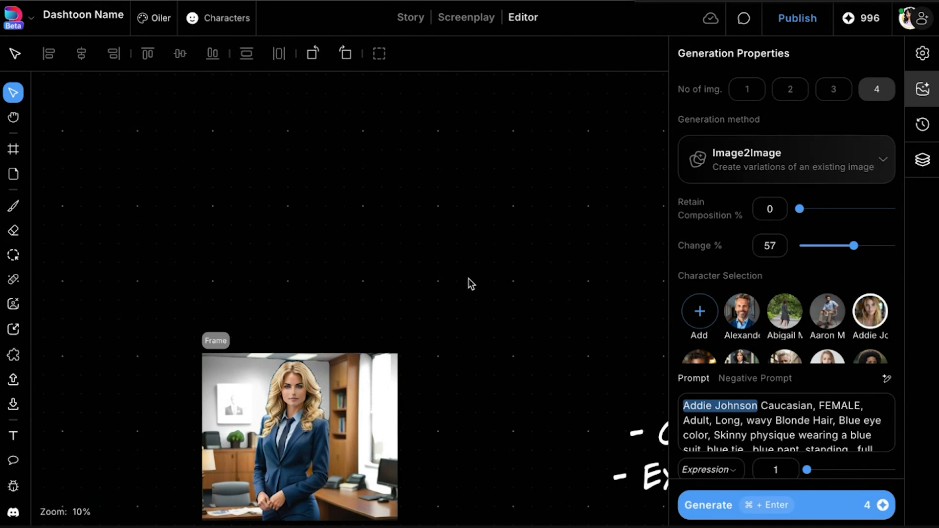
scroll(460, 278, up, 1)
scroll(460, 279, down, 2)
scroll(489, 214, up, 5)
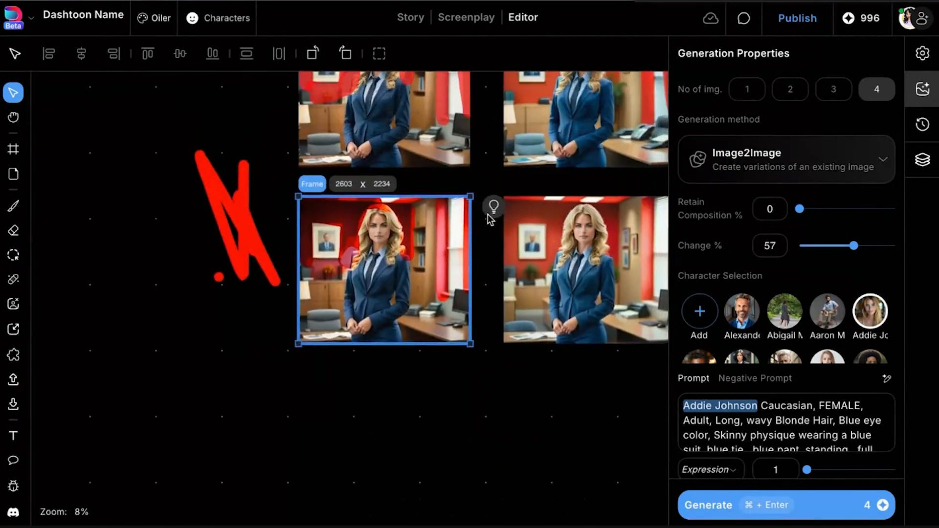
scroll(489, 215, up, 3)
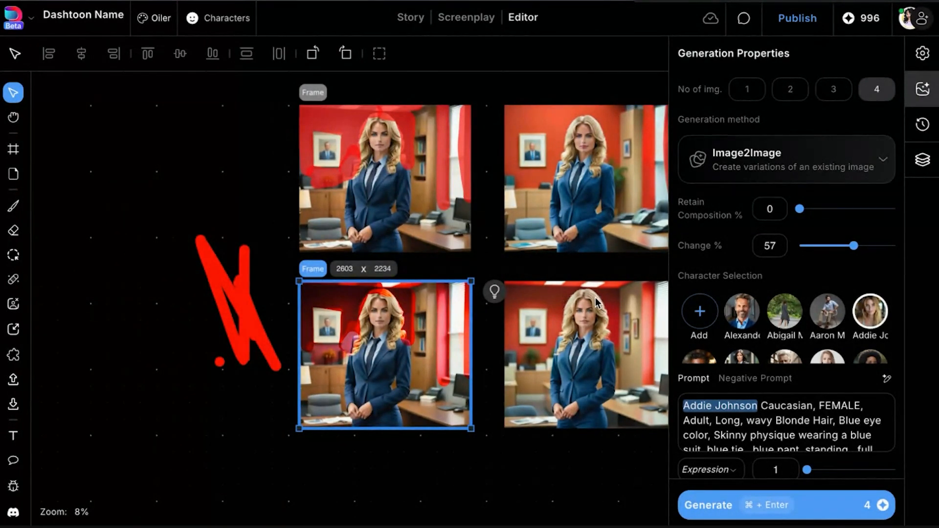
- Move the extracted wall and window segment out of the Segment example's office frame and place it beside the frame
scroll(307, 413, down, 10)
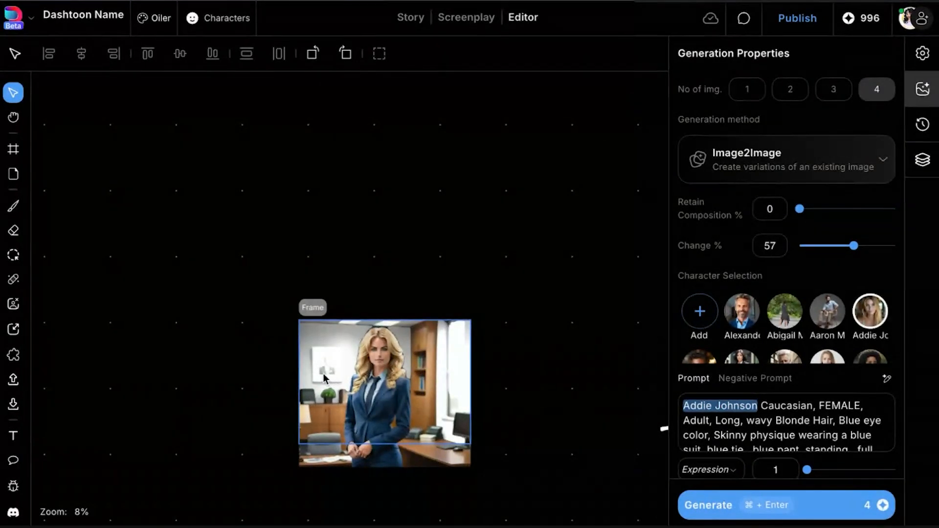
scroll(375, 349, down, 1)
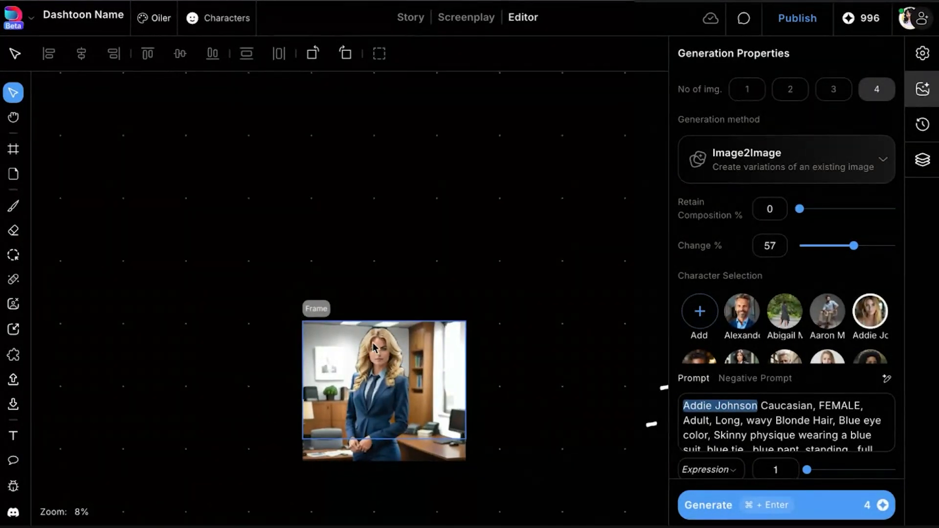
scroll(375, 349, down, 3)
scroll(380, 419, up, 1)
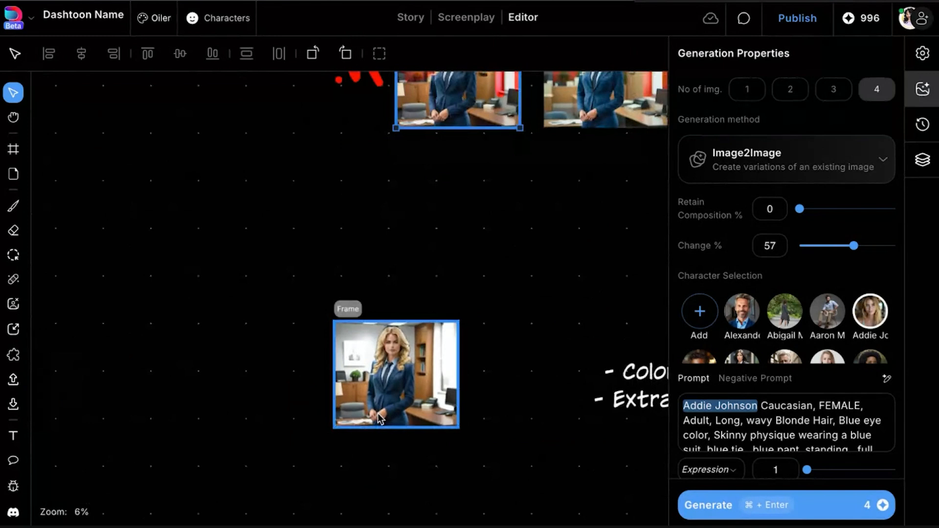
scroll(379, 417, up, 3)
click(354, 335)
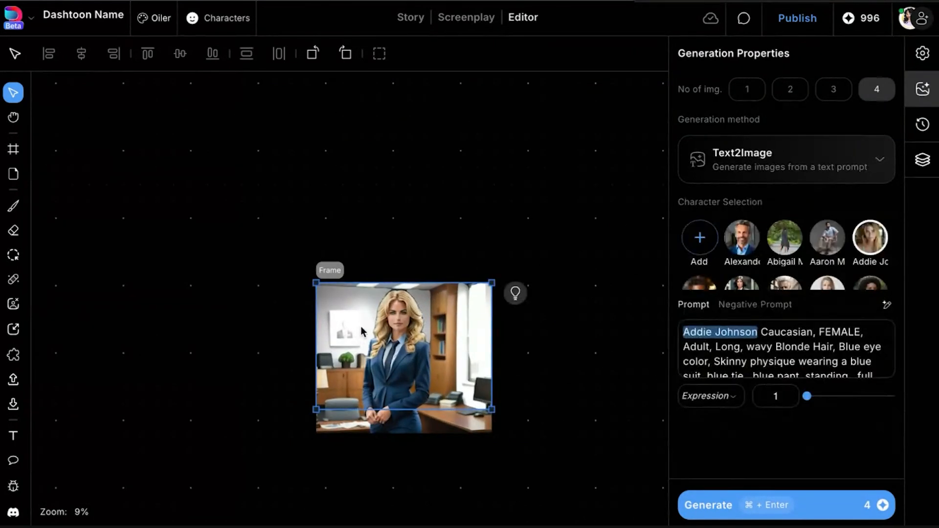
drag(362, 331, 98, 397)
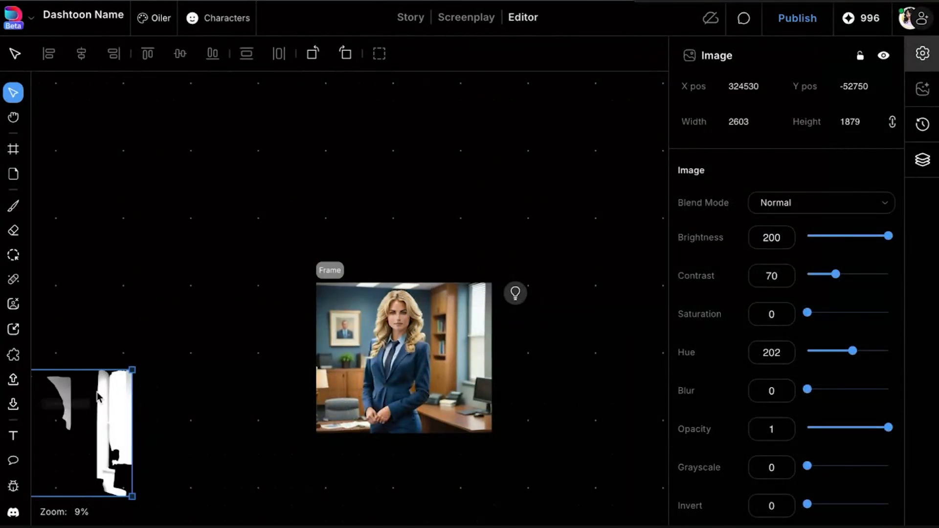
drag(118, 448, 284, 377)
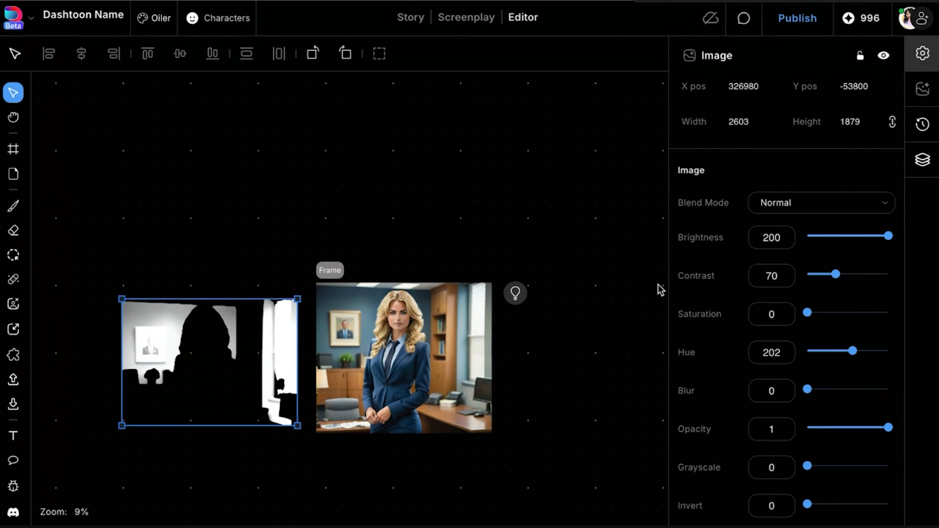
- Review the overview of color changing examples, from Negative Prompt and paint methods to the Segment and PS notes
click(552, 387)
scroll(551, 387, down, 4)
scroll(551, 387, down, 3)
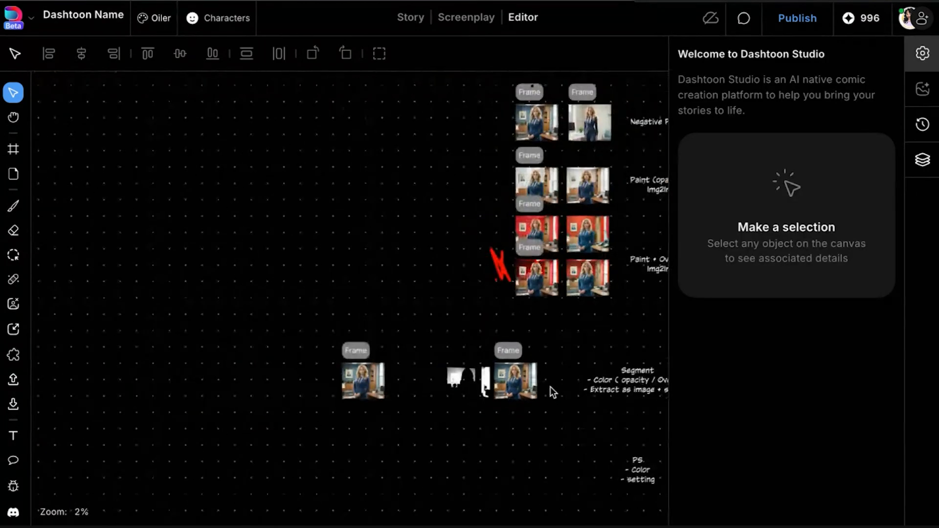
drag(446, 97, 639, 443)
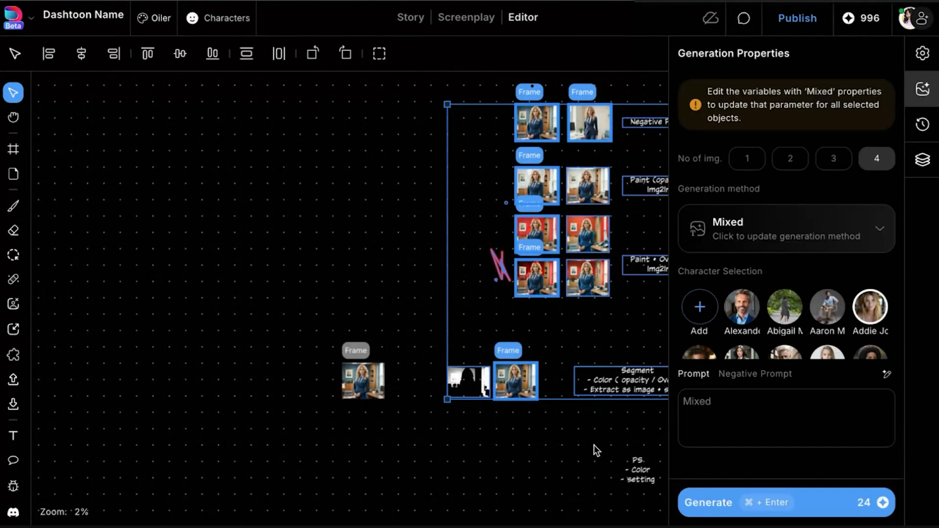
click(425, 296)
scroll(534, 386, down, 5)
scroll(534, 387, right, 3)
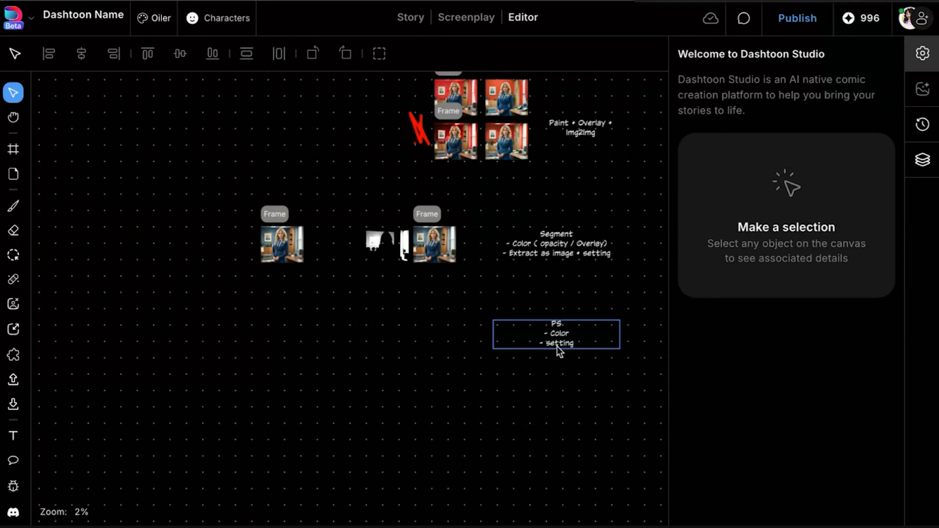
- Inspect the generated Paint + Overlay + Img2Img office image up close, focusing on its red walls and window
click(512, 148)
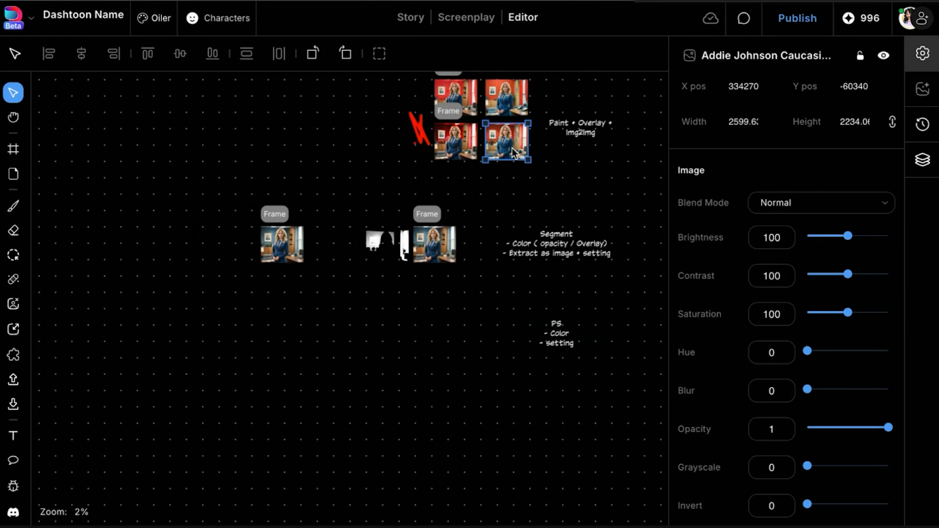
scroll(499, 160, up, 2)
scroll(499, 160, up, 5)
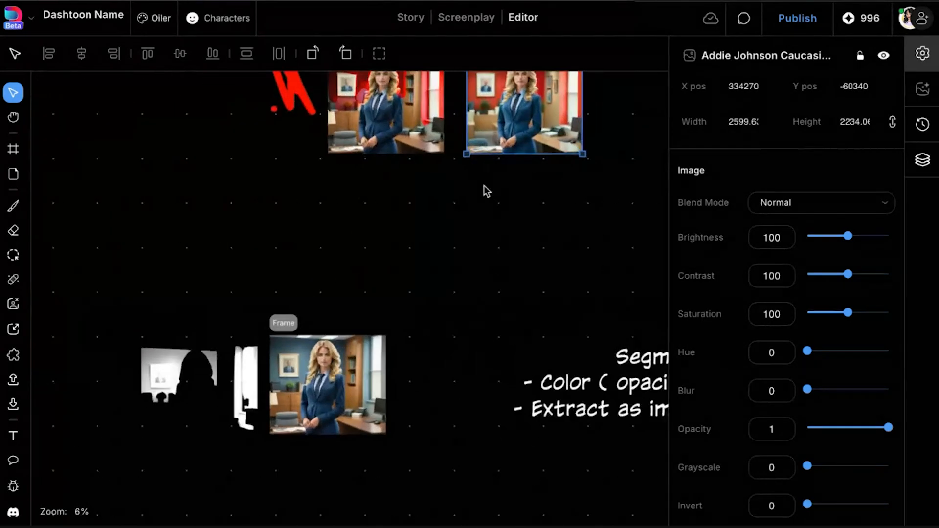
scroll(571, 128, up, 3)
scroll(542, 201, up, 5)
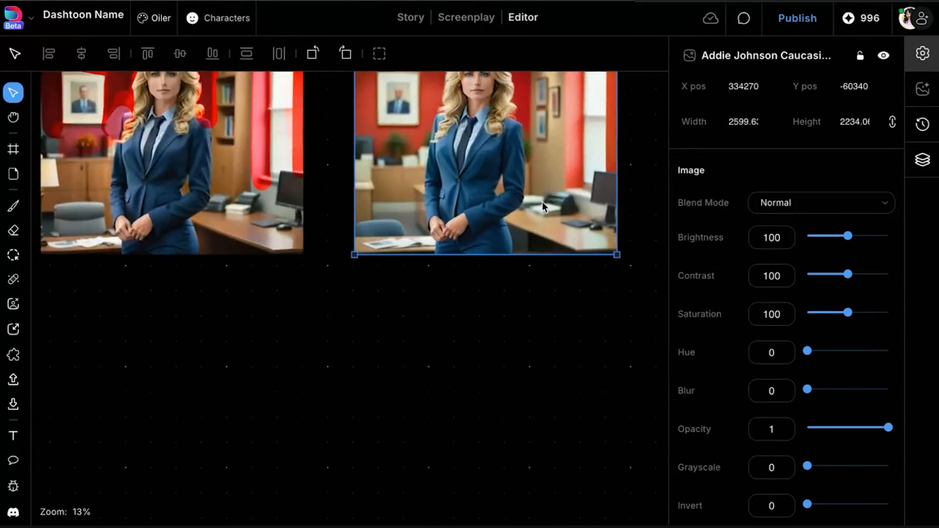
scroll(530, 399, up, 5)
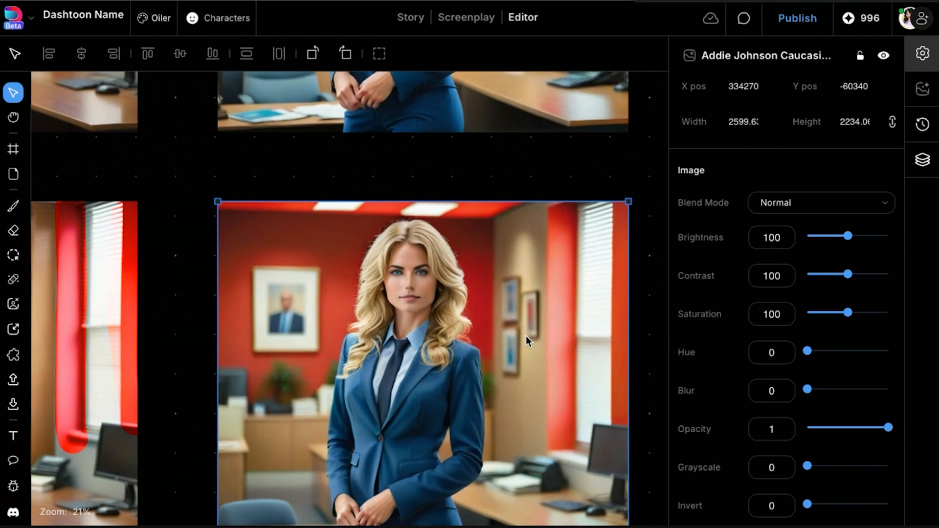
click(186, 251)
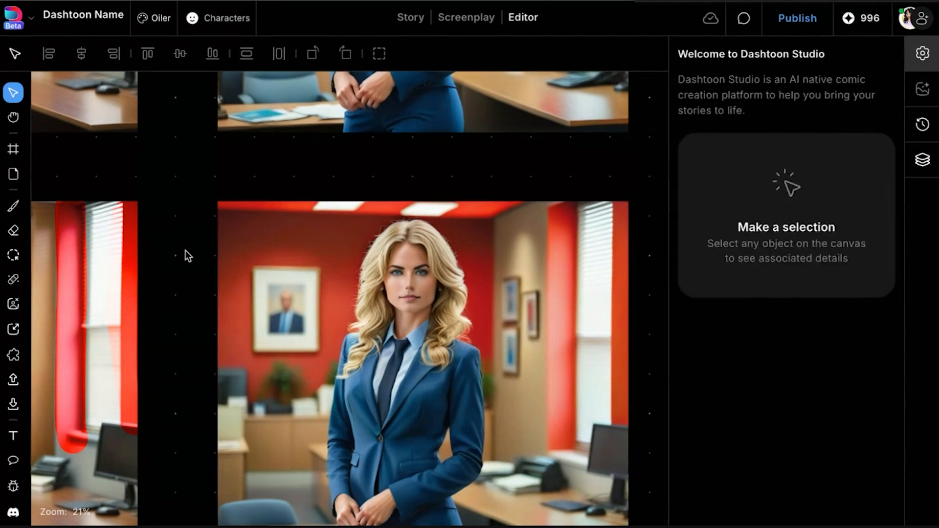
scroll(186, 250, down, 6)
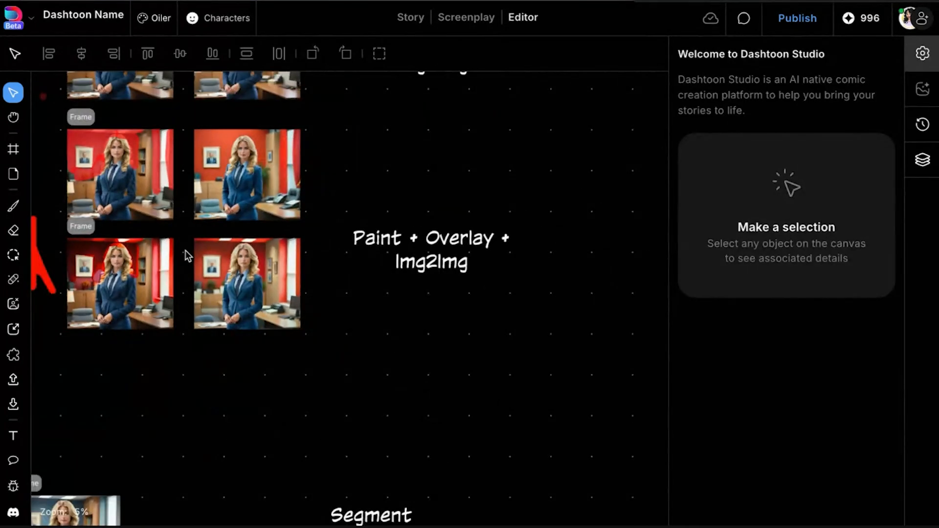